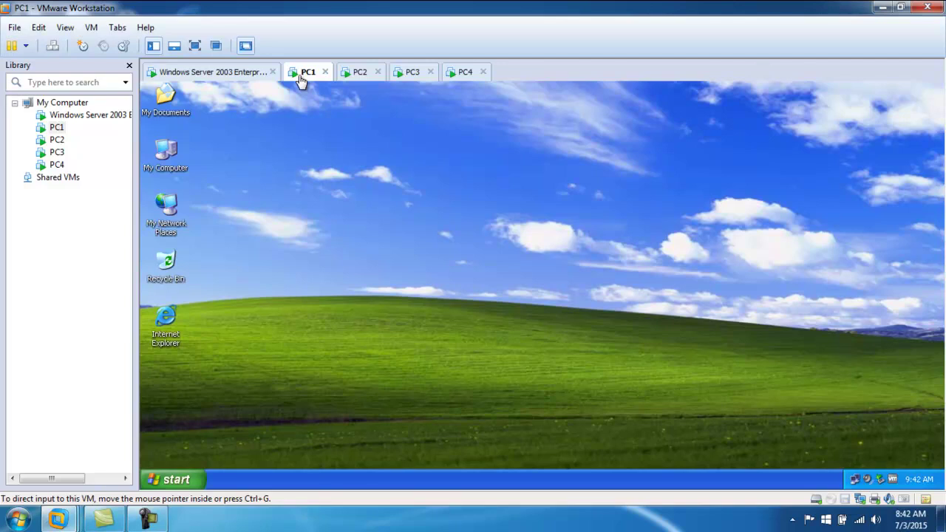
- On the Windows Server 2003 VM, launch Computer Management from My Computer's Manage command
{"action": "left_click", "coordinate": [237, 72]}
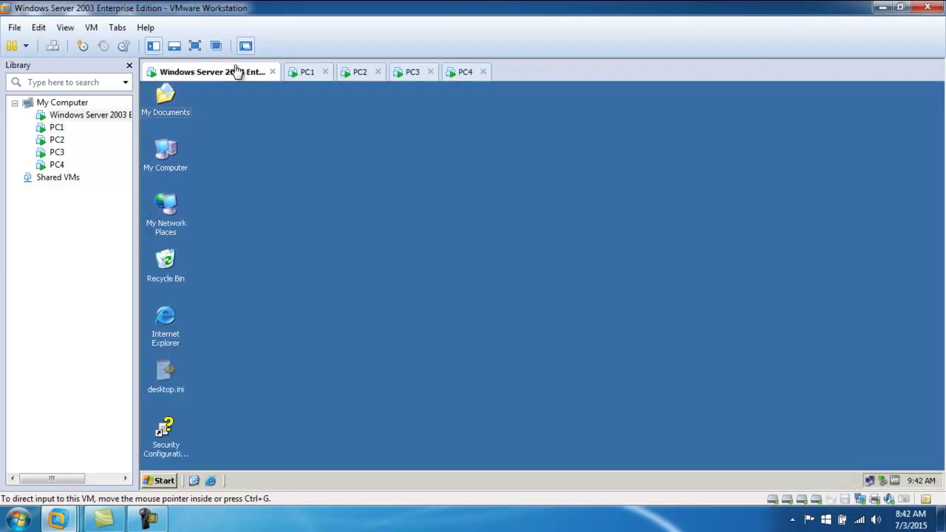
{"action": "right_click", "coordinate": [165, 157]}
{"action": "left_click", "coordinate": [203, 204]}
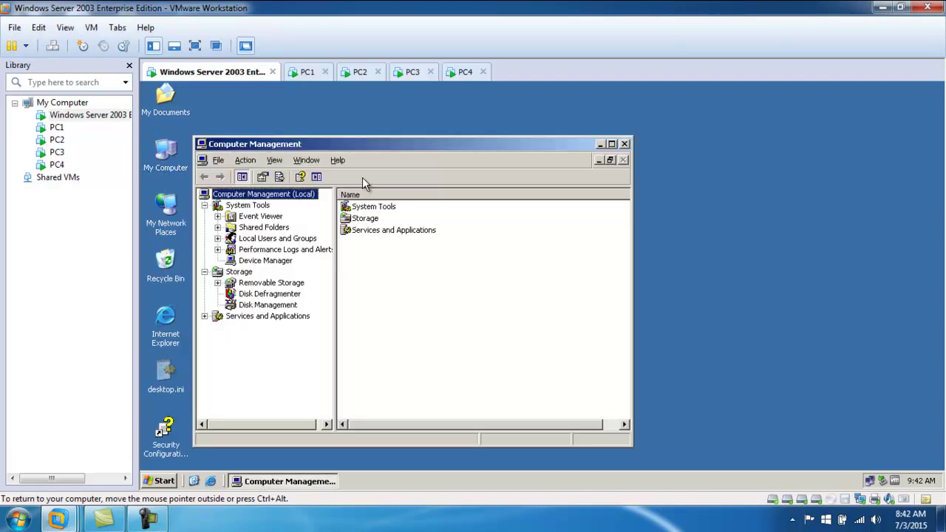
- Maximize Computer Management, browse Local Users and Groups, collapse the tree, and select the Local root
{"action": "left_click", "coordinate": [611, 143]}
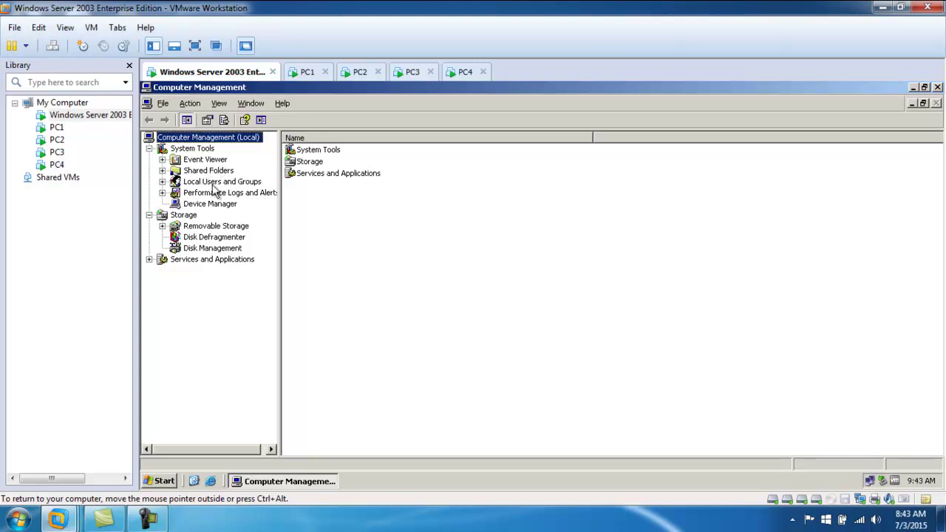
{"action": "left_click", "coordinate": [163, 182]}
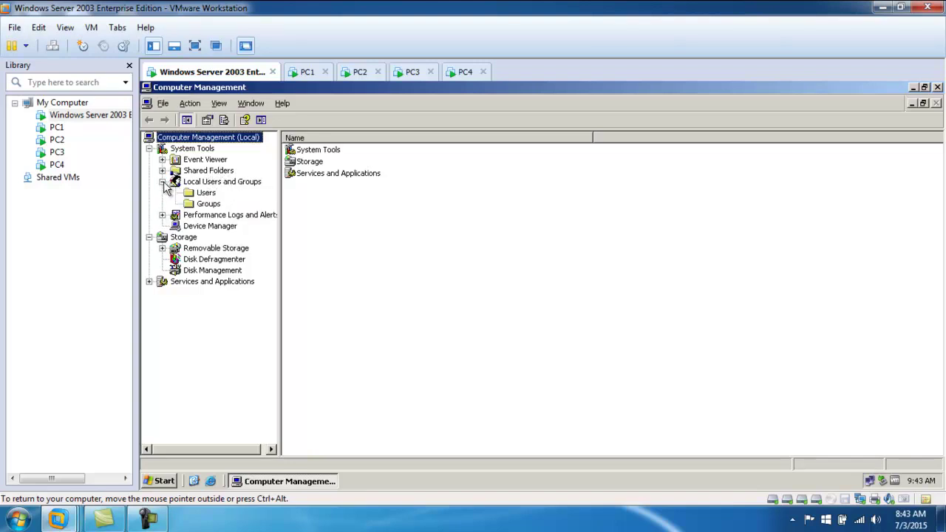
{"action": "left_click", "coordinate": [223, 181]}
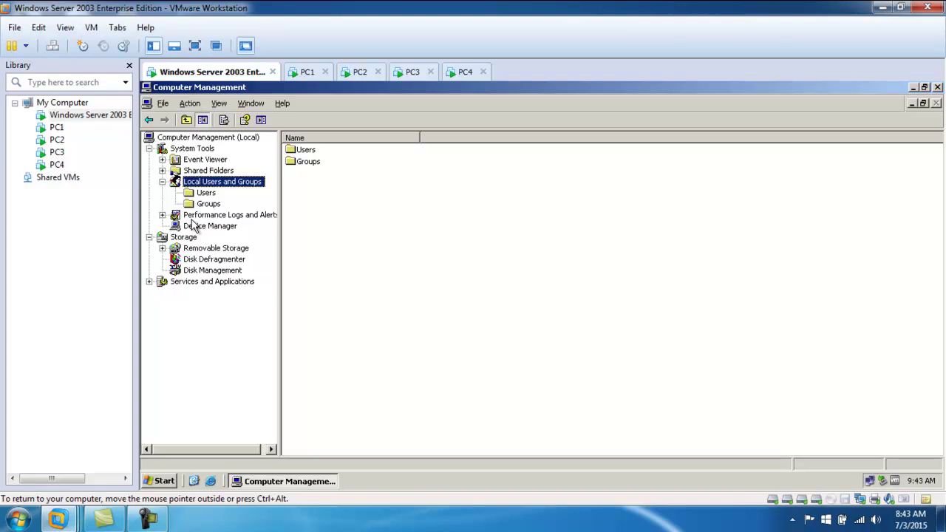
{"action": "left_click", "coordinate": [162, 181]}
{"action": "left_click", "coordinate": [148, 215]}
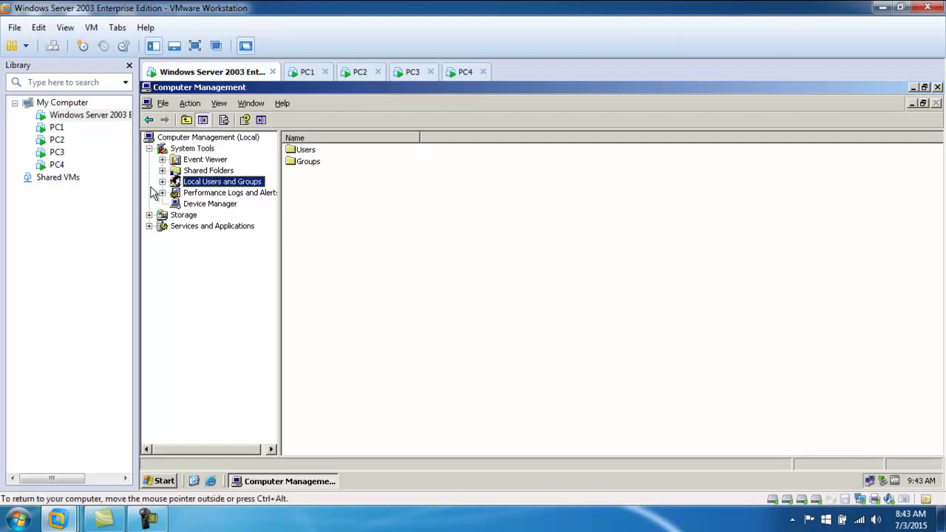
{"action": "left_click", "coordinate": [207, 138]}
- Choose Connect to another computer and open the Select Computer picker's advanced search view
{"action": "right_click", "coordinate": [208, 142]}
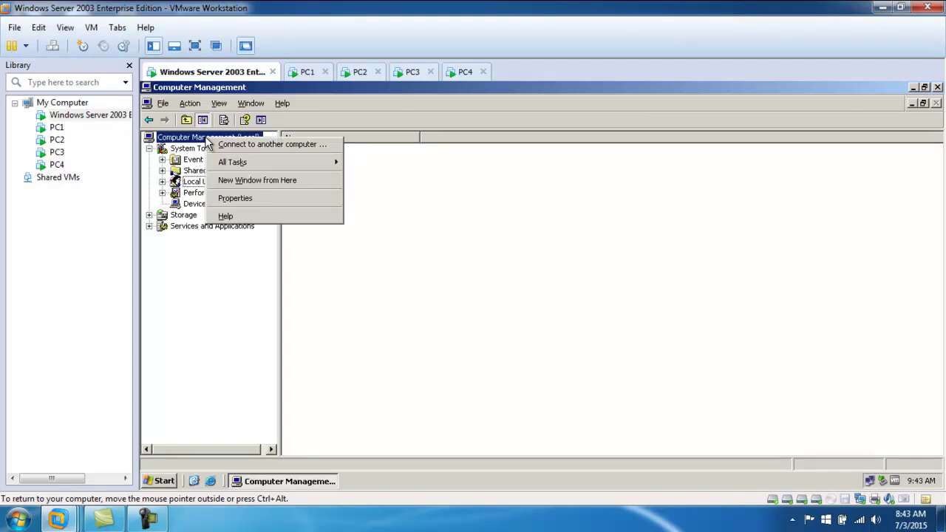
{"action": "left_click", "coordinate": [277, 148]}
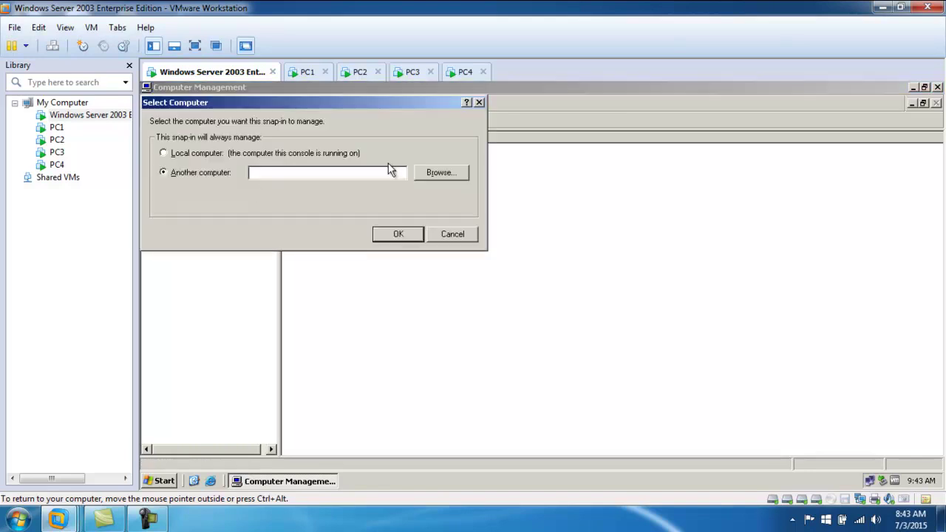
{"action": "left_click", "coordinate": [431, 172]}
{"action": "left_click", "coordinate": [426, 263]}
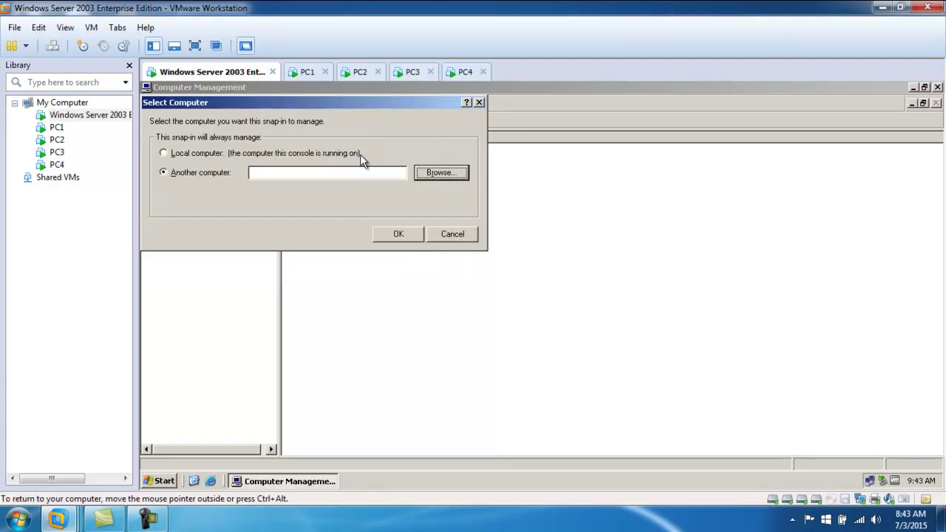
{"action": "left_click", "coordinate": [303, 173]}
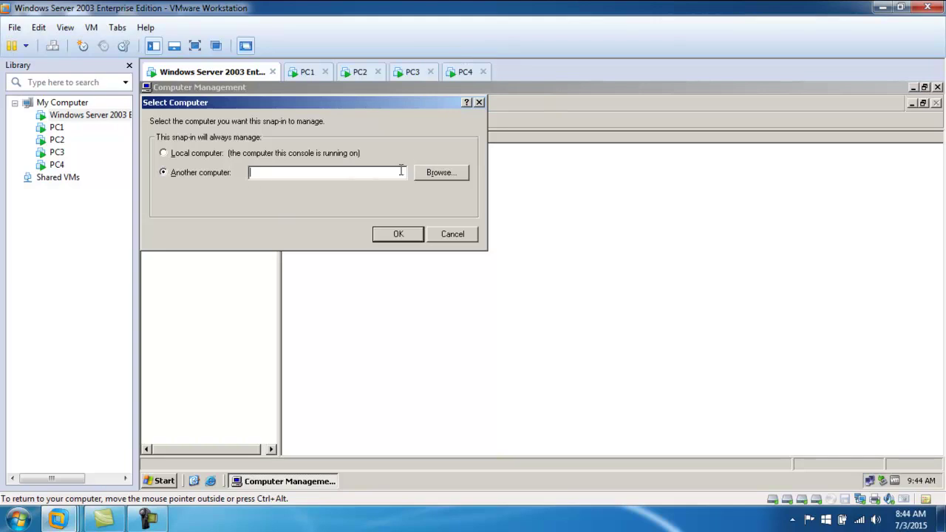
{"action": "left_click", "coordinate": [442, 173]}
{"action": "left_click", "coordinate": [184, 261]}
- Find all computers in location 123 and pick PC1 from the search results
{"action": "left_click", "coordinate": [466, 216]}
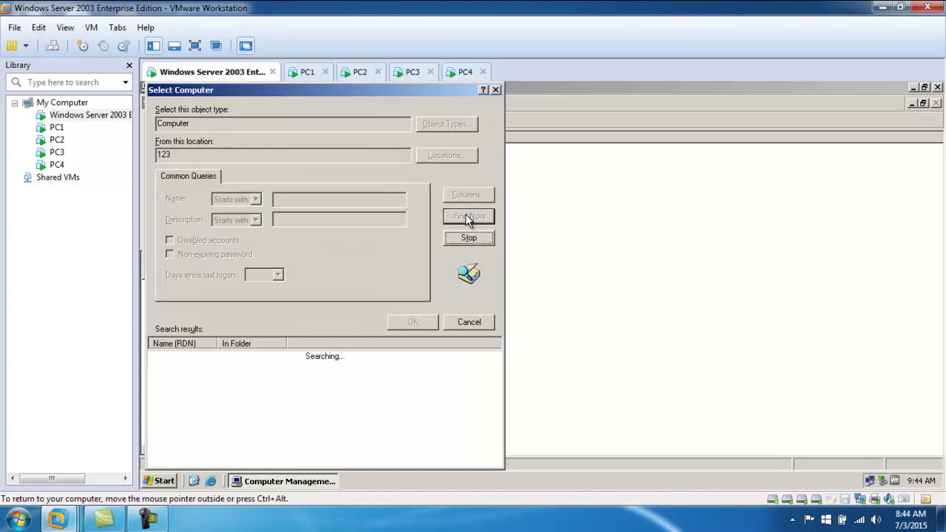
{"action": "left_click_drag", "start_coordinate": [367, 90], "coordinate": [429, 82]}
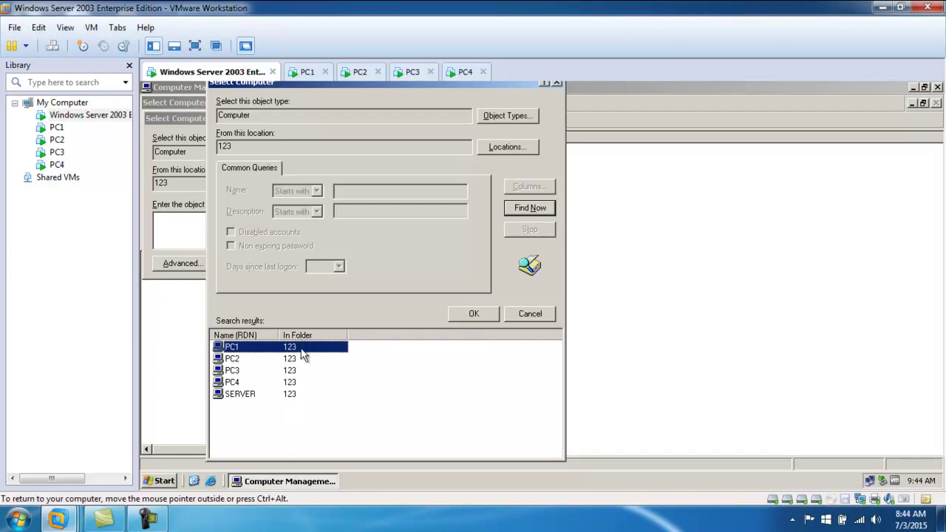
{"action": "double_click", "coordinate": [239, 349]}
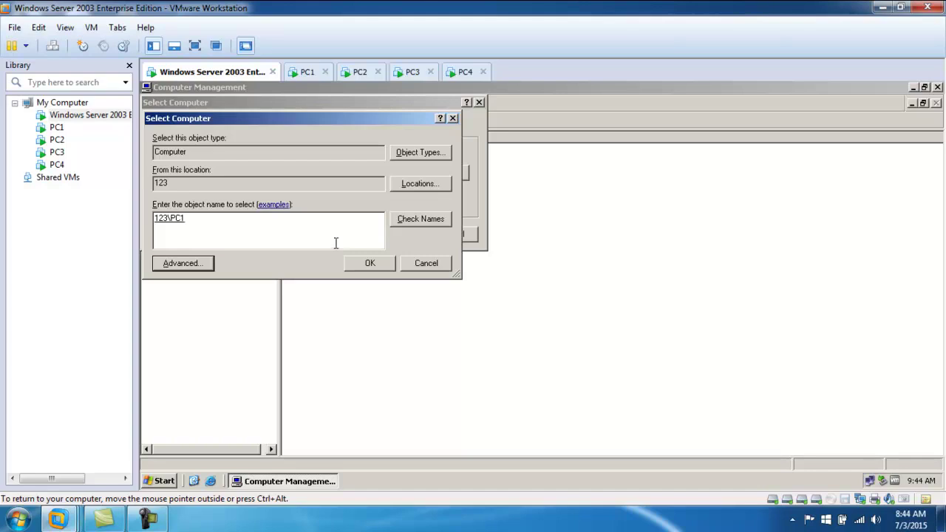
- Confirm 123\PC1 to connect the server's Computer Management to PC1, then switch to PC1's desktop
{"action": "left_click", "coordinate": [309, 72]}
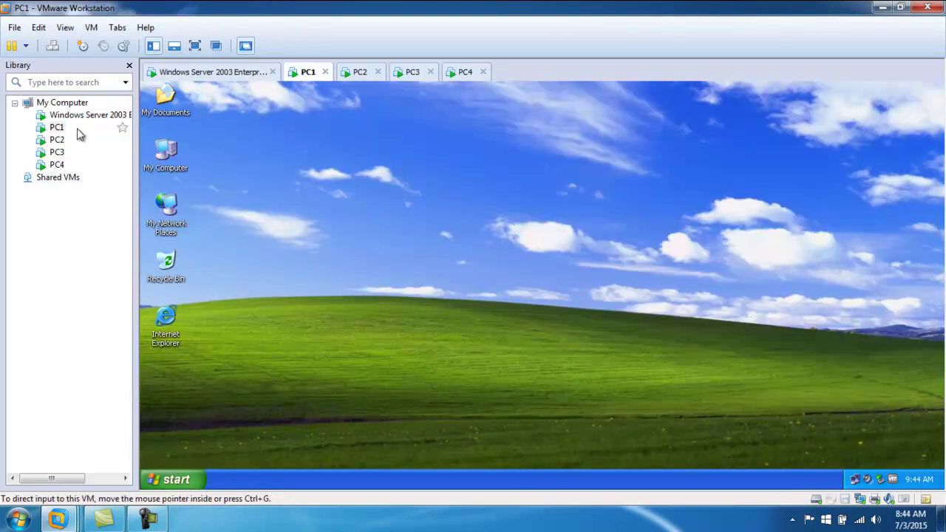
{"action": "right_click", "coordinate": [166, 144]}
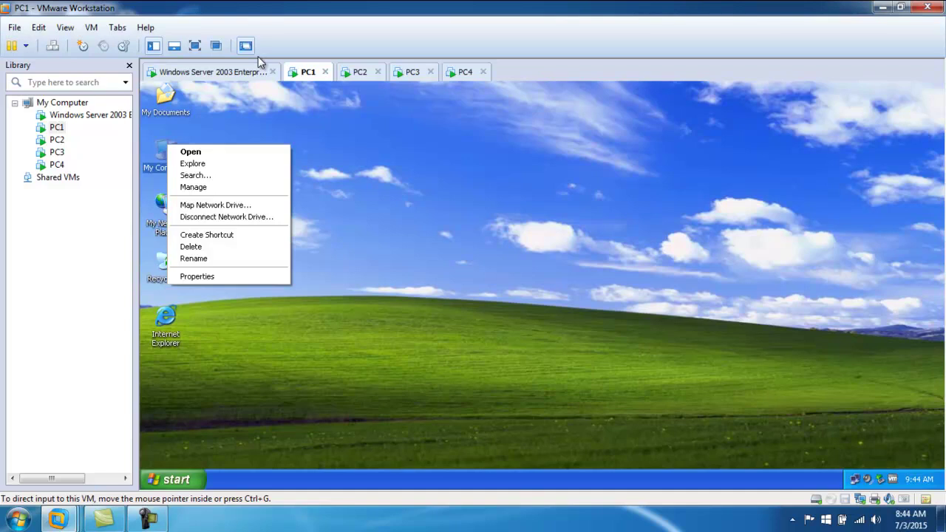
{"action": "left_click", "coordinate": [209, 72]}
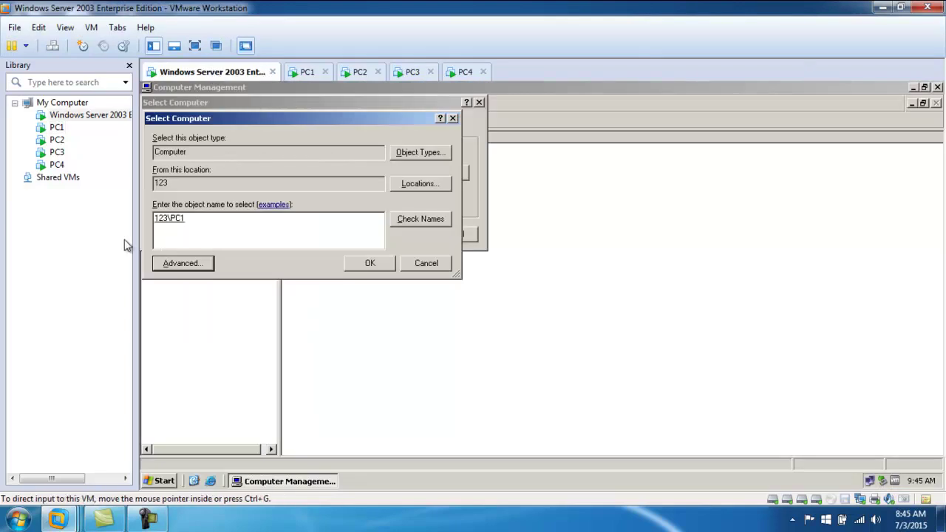
{"action": "left_click", "coordinate": [366, 265]}
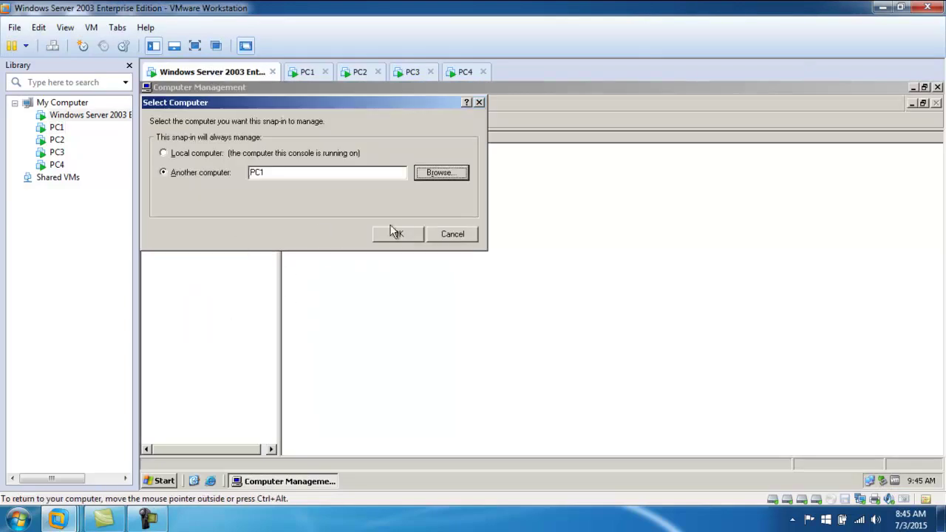
{"action": "left_click", "coordinate": [406, 235]}
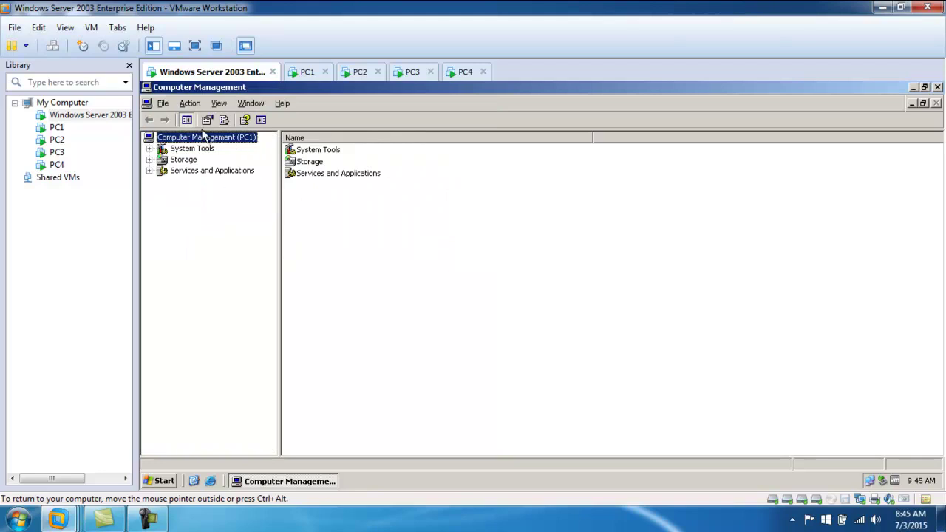
{"action": "left_click", "coordinate": [306, 74]}
{"action": "left_click", "coordinate": [265, 364]}
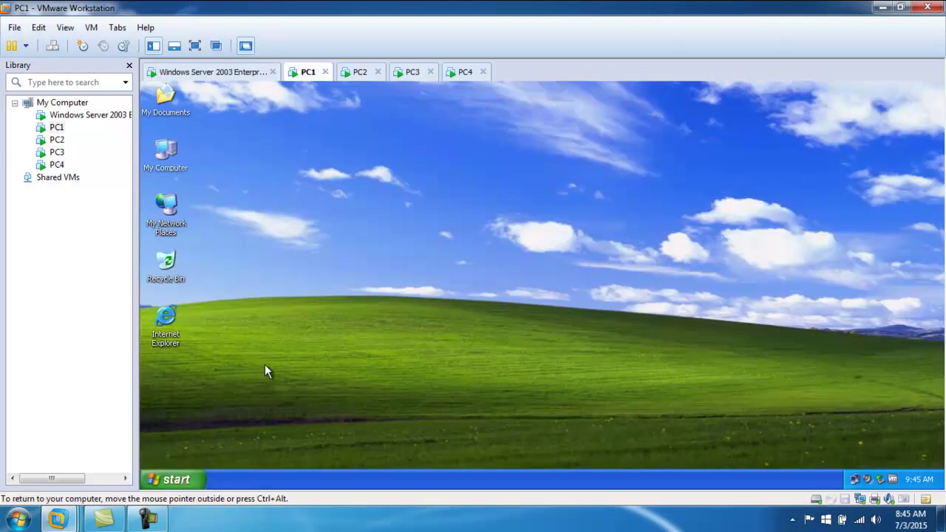
- On PC1, open User Accounts from the Control Panel, review the accounts, then minimize it
{"action": "left_click", "coordinate": [176, 479]}
{"action": "mouse_move", "coordinate": [212, 362]}
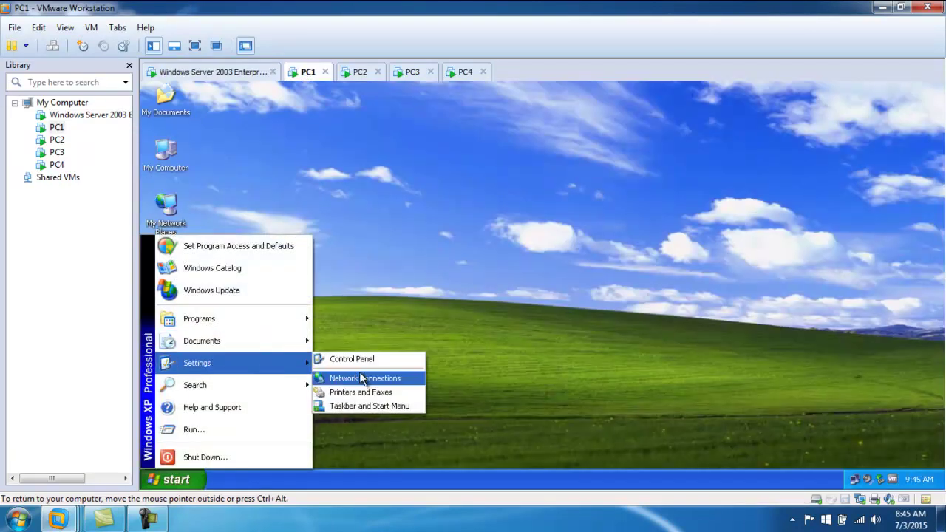
{"action": "left_click", "coordinate": [362, 359]}
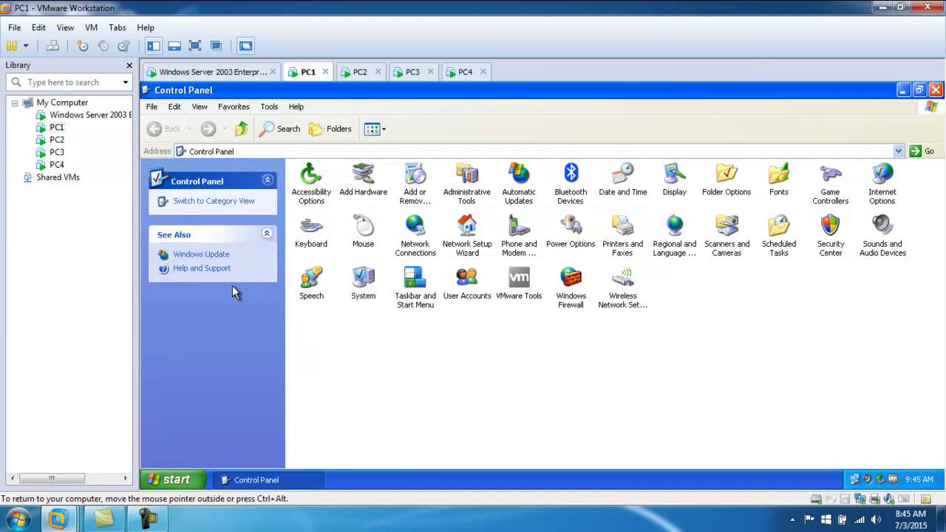
{"action": "double_click", "coordinate": [468, 291]}
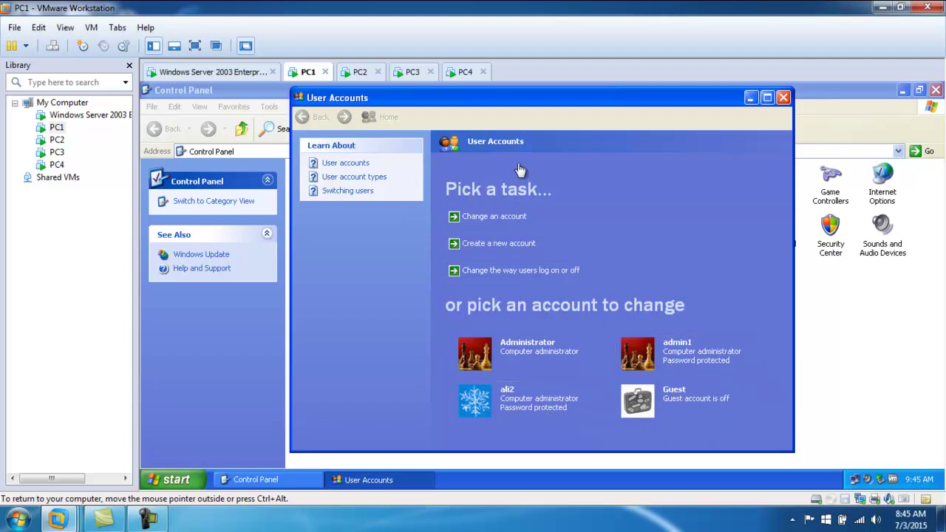
{"action": "left_click", "coordinate": [750, 98]}
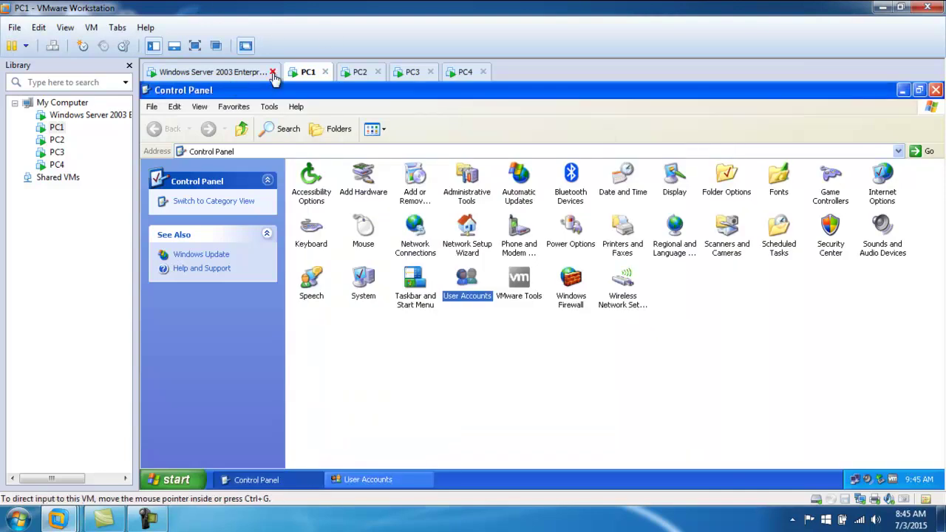
- Return to the server's Computer Management (PC1) console
{"action": "left_click", "coordinate": [245, 72]}
{"action": "right_click", "coordinate": [206, 142]}
{"action": "left_click", "coordinate": [176, 233]}
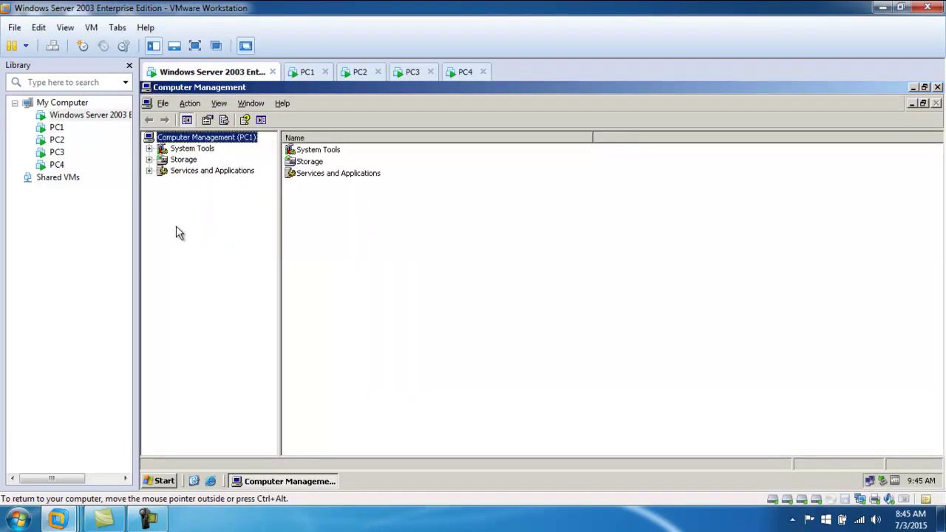
- In the server console, browse PC1's Local Users and Groups, viewing its Users and Groups lists
{"action": "left_click", "coordinate": [148, 148]}
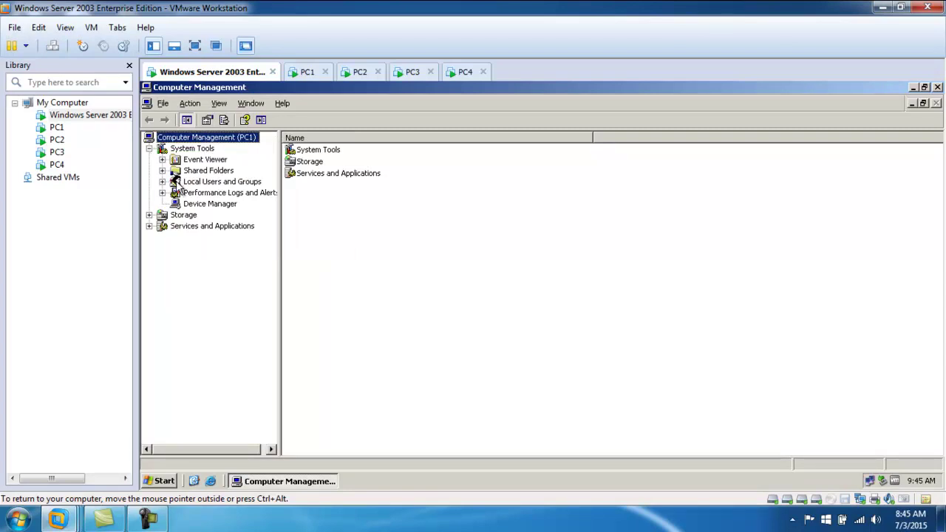
{"action": "left_click", "coordinate": [176, 183]}
{"action": "left_click", "coordinate": [162, 181]}
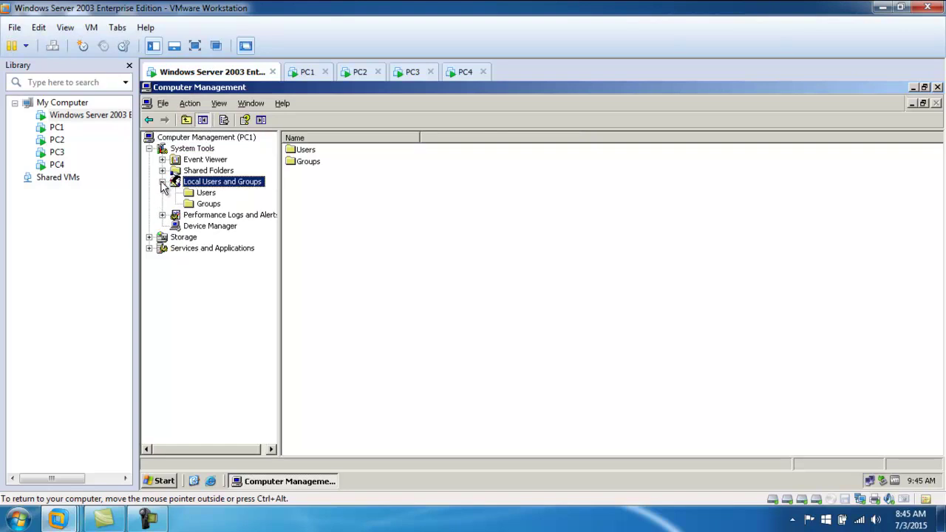
{"action": "left_click", "coordinate": [192, 193]}
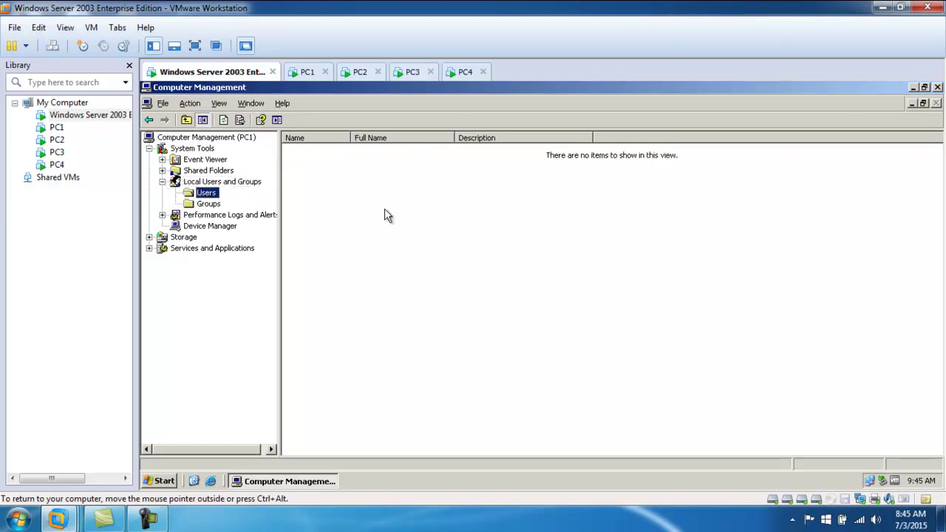
{"action": "left_click", "coordinate": [207, 183]}
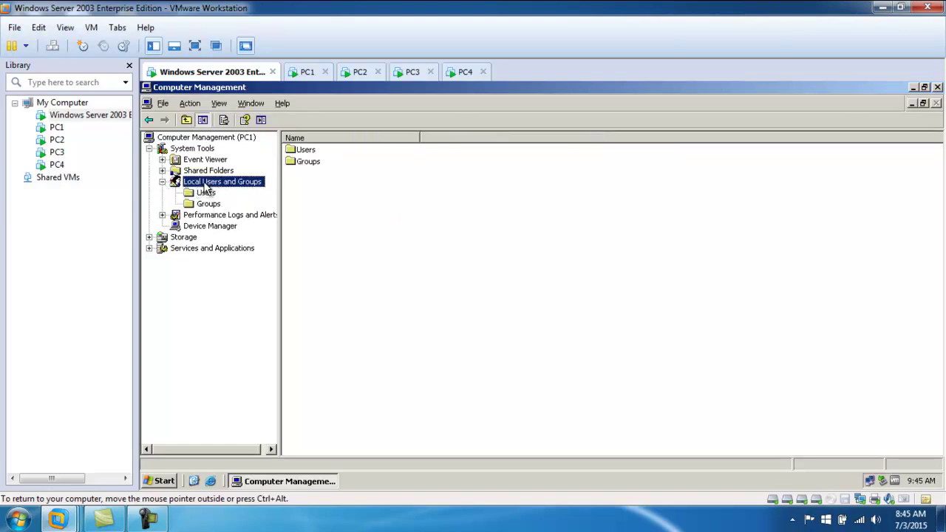
{"action": "double_click", "coordinate": [307, 151]}
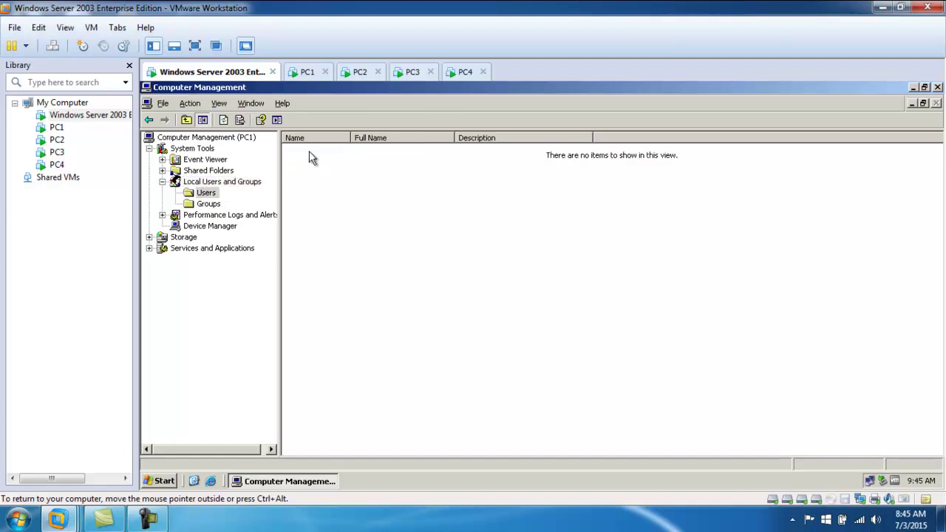
{"action": "left_click", "coordinate": [206, 192]}
{"action": "left_click", "coordinate": [208, 203]}
{"action": "left_click", "coordinate": [207, 193]}
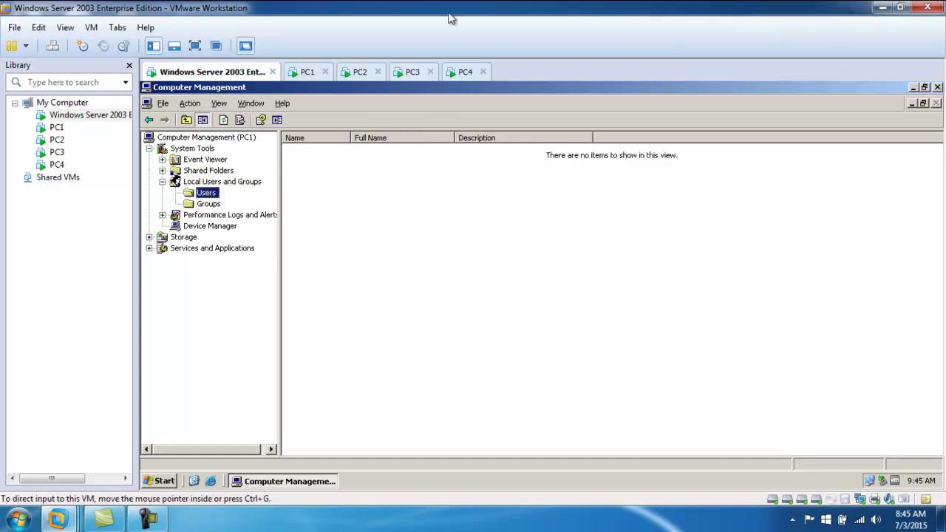
- Close PC1's Control Panel and User Accounts, then close the server's Computer Management
{"action": "left_click", "coordinate": [309, 71]}
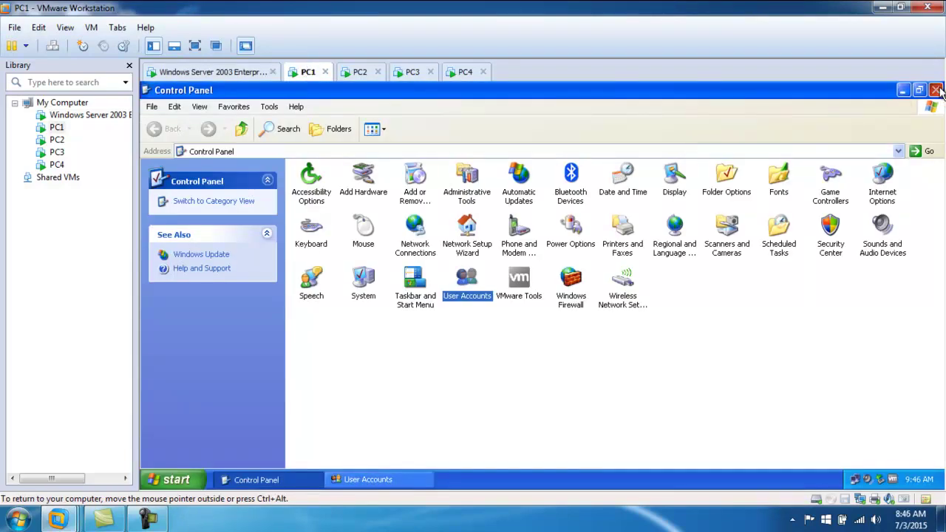
{"action": "left_click", "coordinate": [929, 90]}
{"action": "left_click", "coordinate": [274, 480]}
{"action": "right_click", "coordinate": [276, 479]}
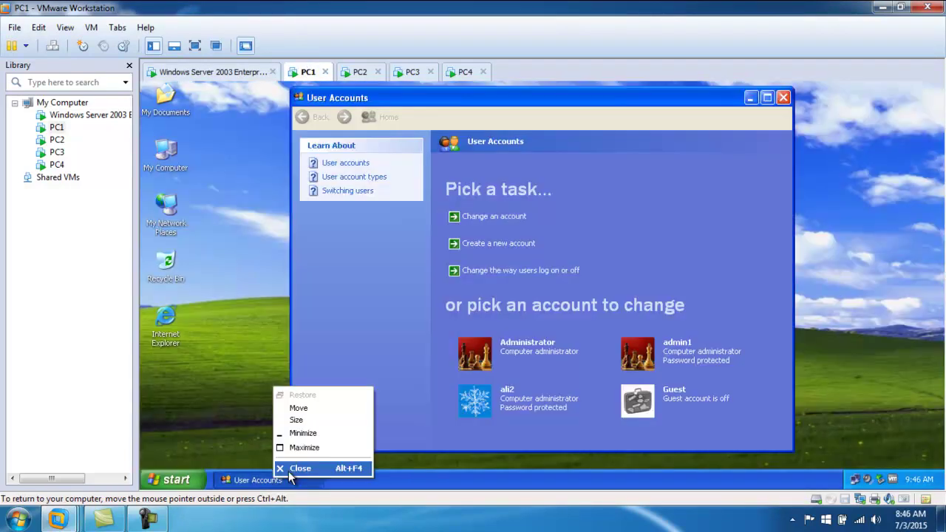
{"action": "left_click", "coordinate": [301, 468]}
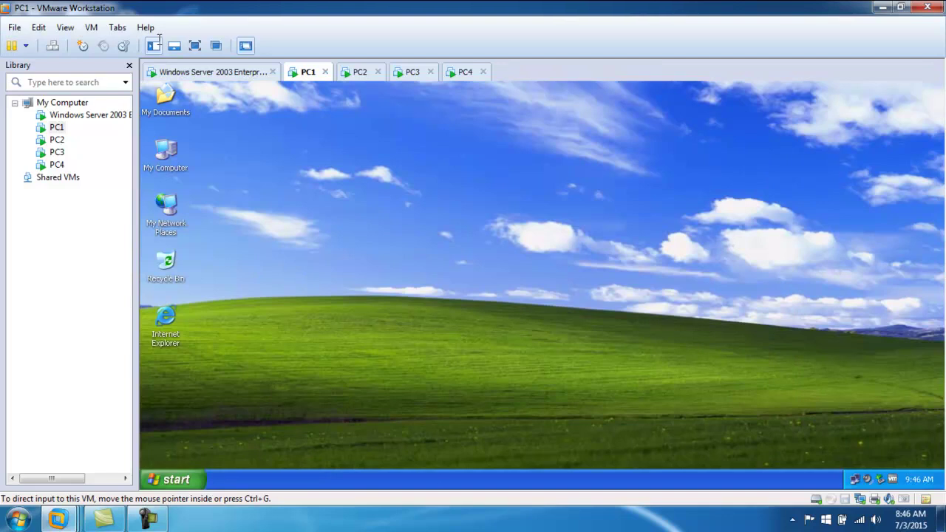
{"action": "left_click", "coordinate": [231, 72]}
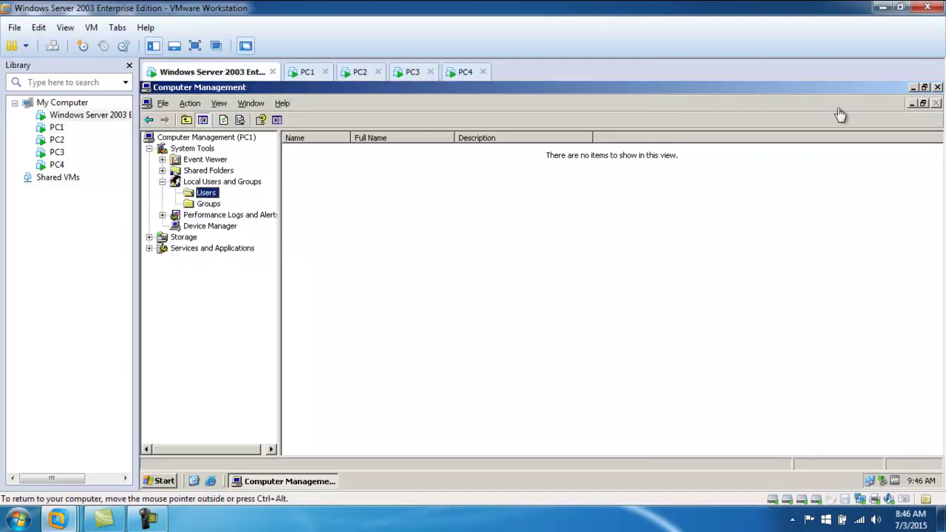
{"action": "left_click", "coordinate": [937, 87]}
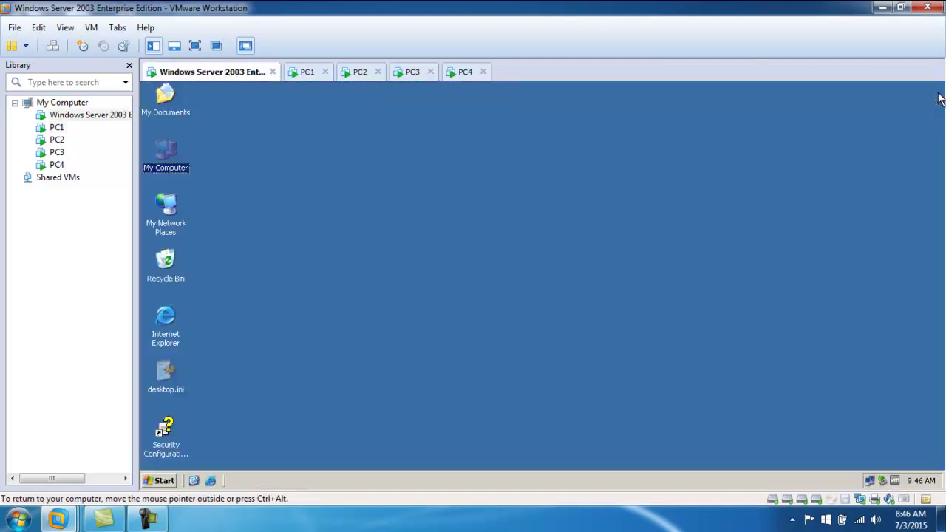
- Reopen Computer Management on the server and connect it to pc1
{"action": "right_click", "coordinate": [164, 156]}
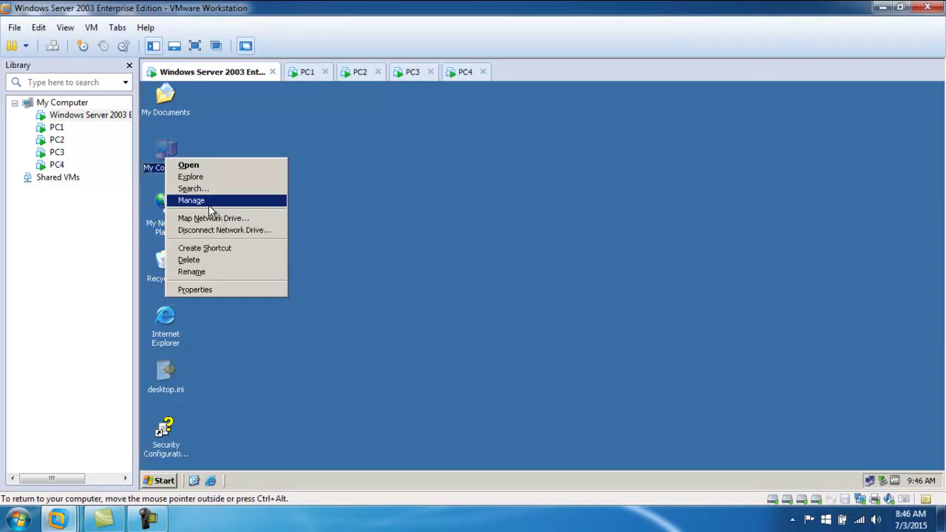
{"action": "left_click", "coordinate": [207, 202]}
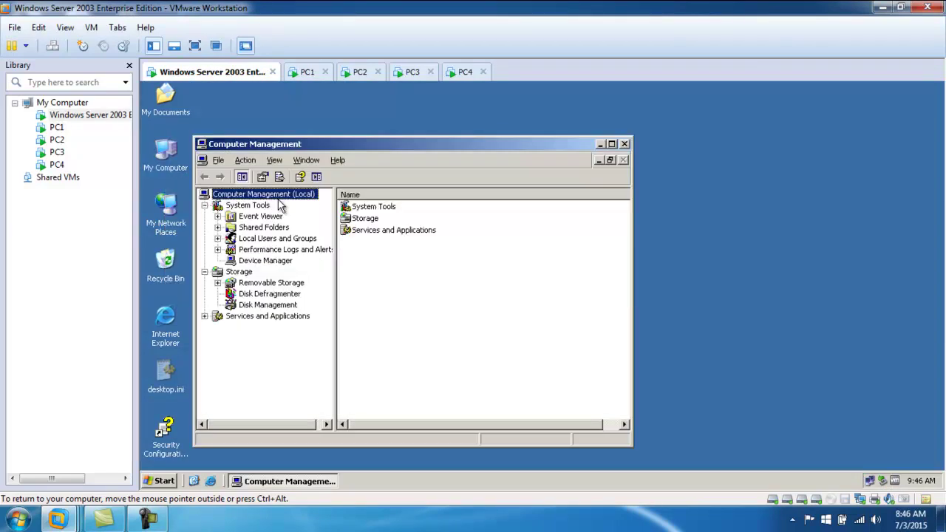
{"action": "right_click", "coordinate": [288, 198]}
{"action": "left_click", "coordinate": [332, 200]}
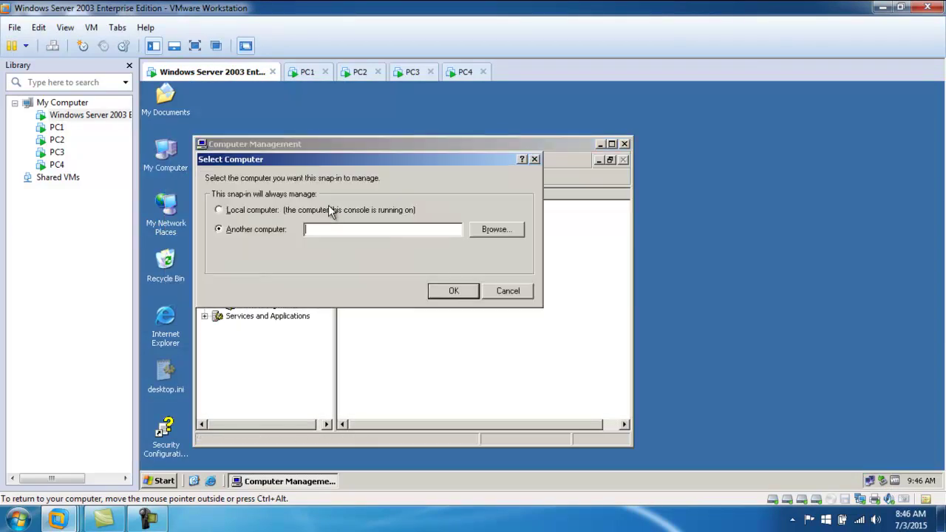
{"action": "type", "text": "pc1"}
{"action": "key", "text": "Return"}
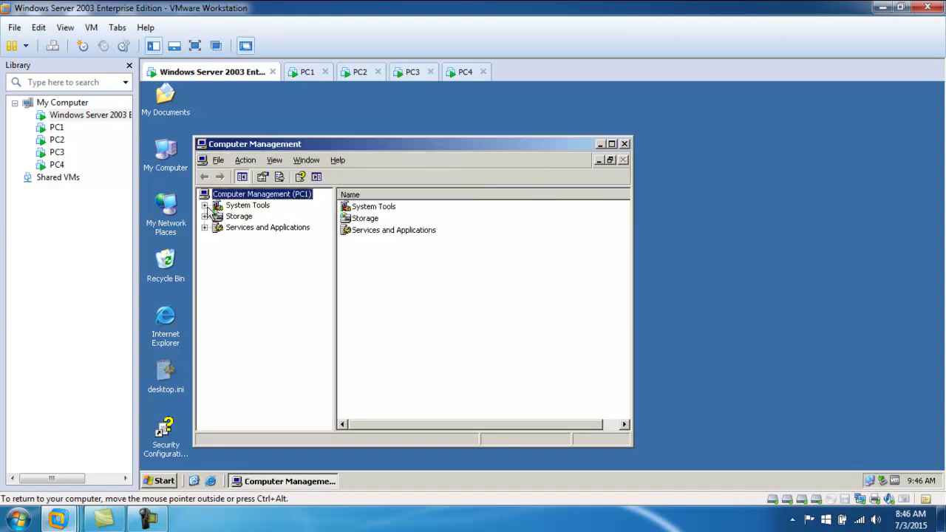
- Expand System Tools, Services and Applications, and Storage for PC1
{"action": "left_click", "coordinate": [204, 205]}
{"action": "left_click", "coordinate": [205, 283]}
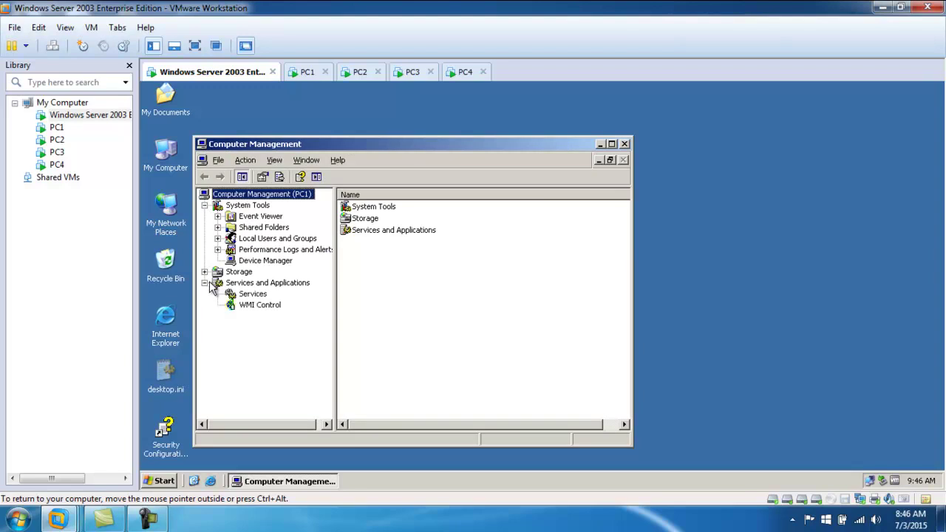
{"action": "left_click", "coordinate": [204, 272]}
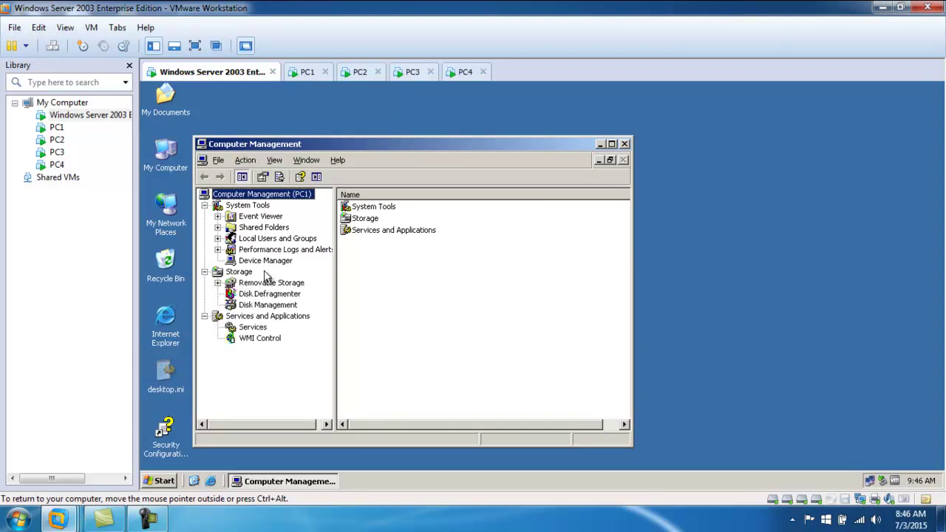
- Open PC1's Local Users and Groups > Users and start a New User
{"action": "left_click", "coordinate": [259, 241]}
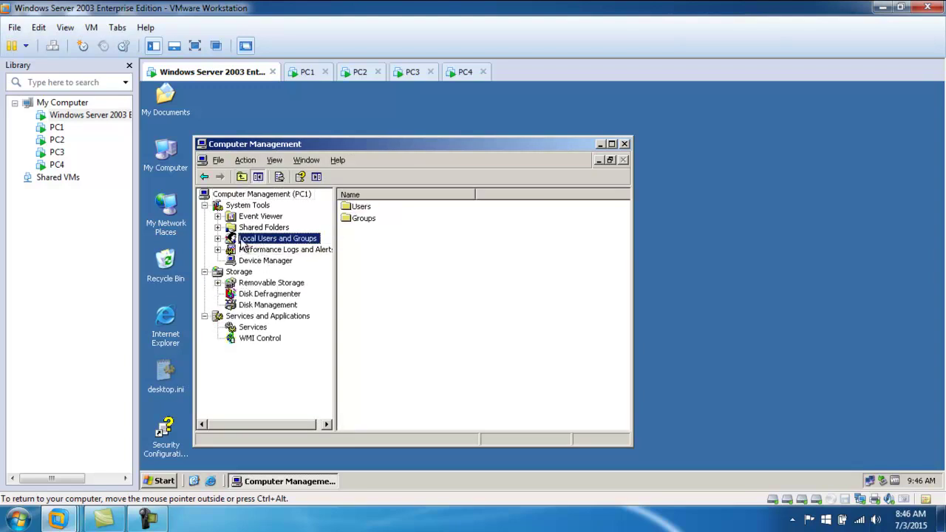
{"action": "double_click", "coordinate": [232, 241]}
{"action": "left_click", "coordinate": [260, 249]}
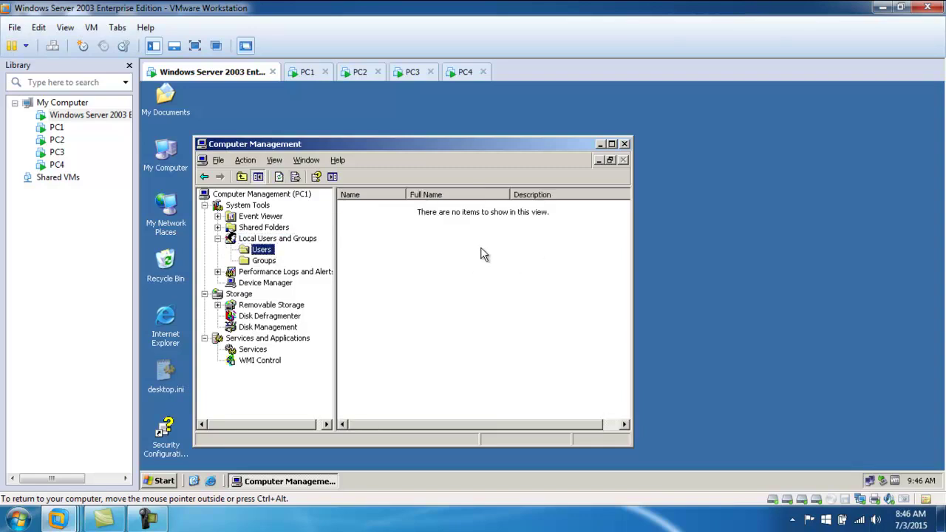
{"action": "right_click", "coordinate": [442, 248]}
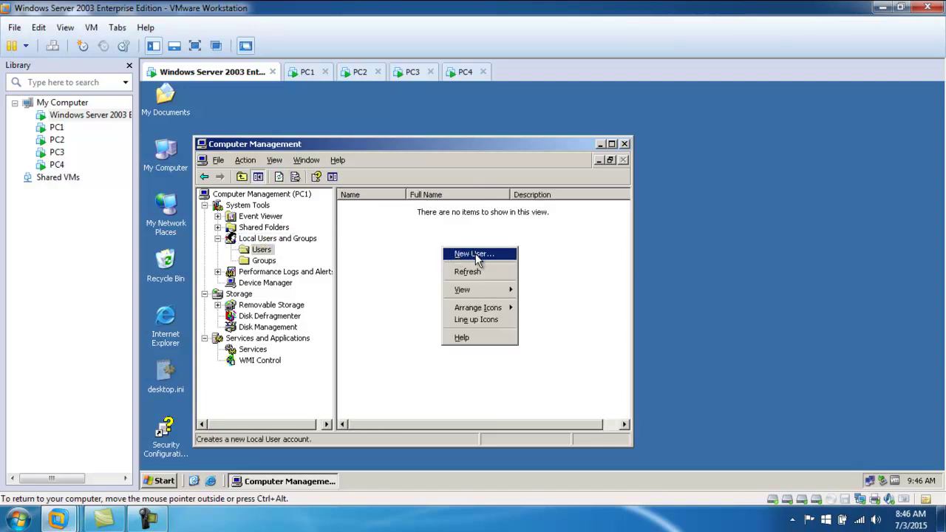
{"action": "left_click", "coordinate": [451, 255]}
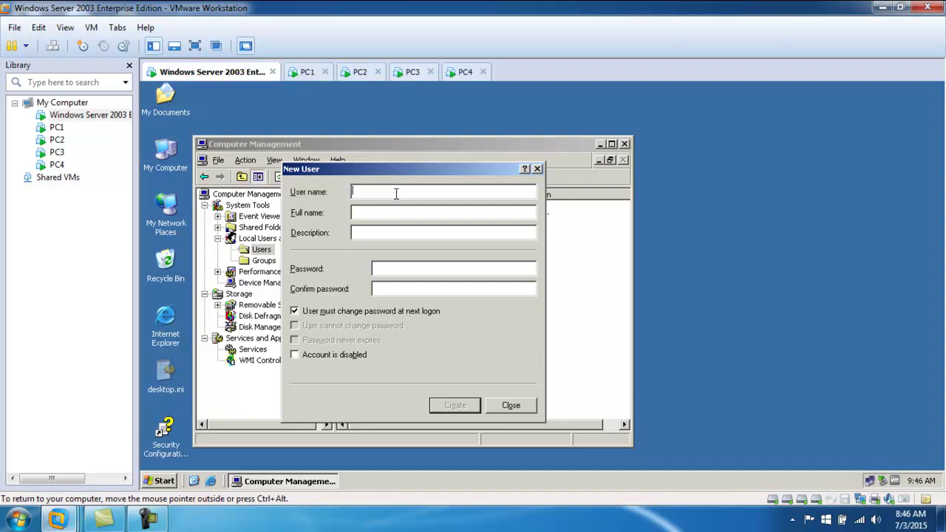
- Fill in user 'ali' without forced password change, create it, dismiss Access is denied, and close
{"action": "type", "text": "ali"}
{"action": "left_click", "coordinate": [296, 311]}
{"action": "left_click", "coordinate": [392, 268]}
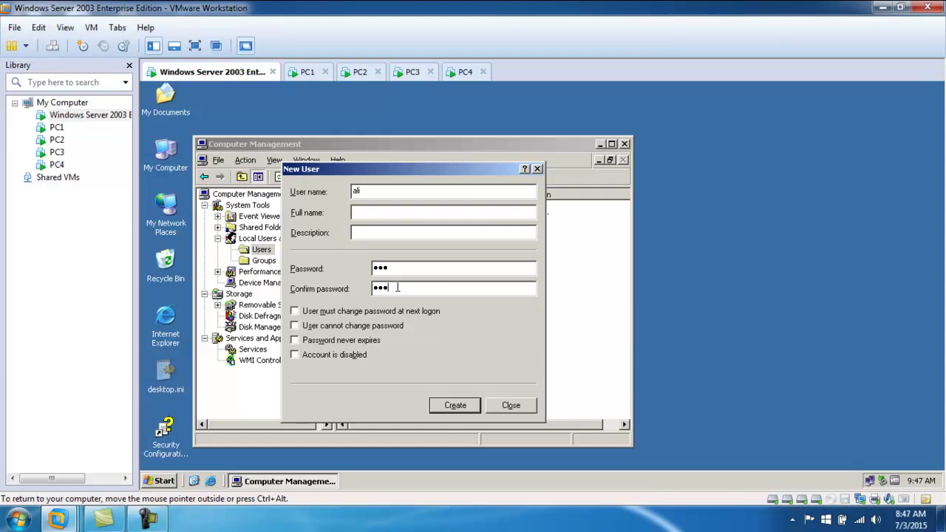
{"action": "left_click", "coordinate": [452, 405]}
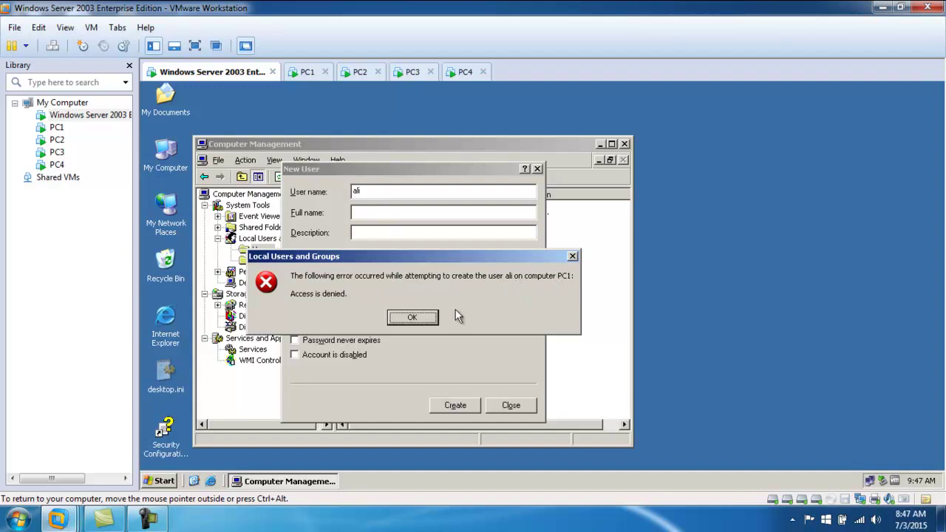
{"action": "left_click", "coordinate": [414, 318]}
{"action": "left_click", "coordinate": [510, 405]}
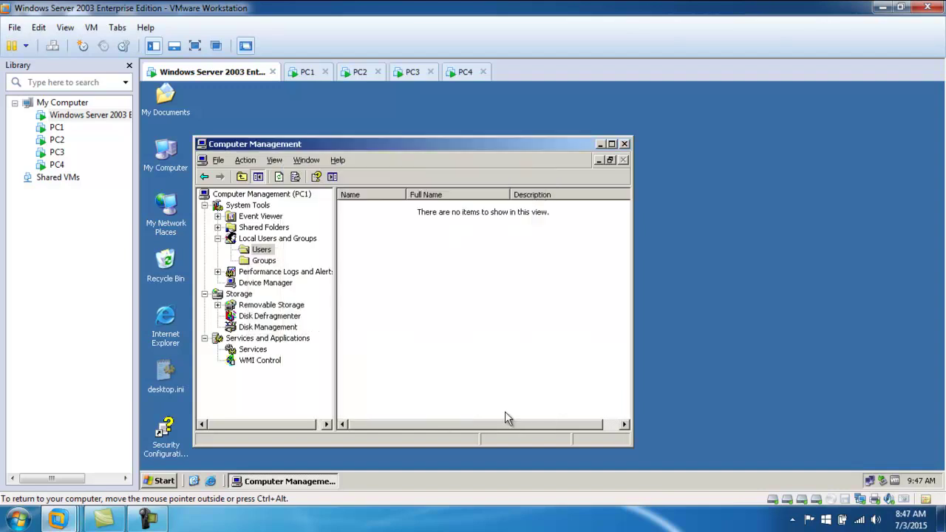
- Reconnect the Computer Management console to PC2
{"action": "right_click", "coordinate": [257, 193]}
{"action": "left_click", "coordinate": [296, 205]}
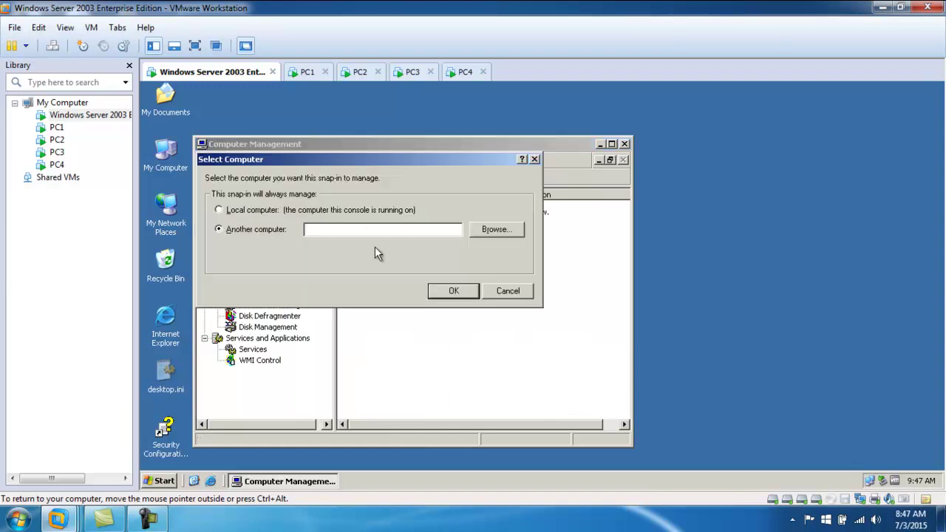
{"action": "type", "text": "PC2"}
{"action": "key", "text": "Return"}
- Open PC2's empty Users list, then close the console and switch to PC1
{"action": "left_click", "coordinate": [205, 205]}
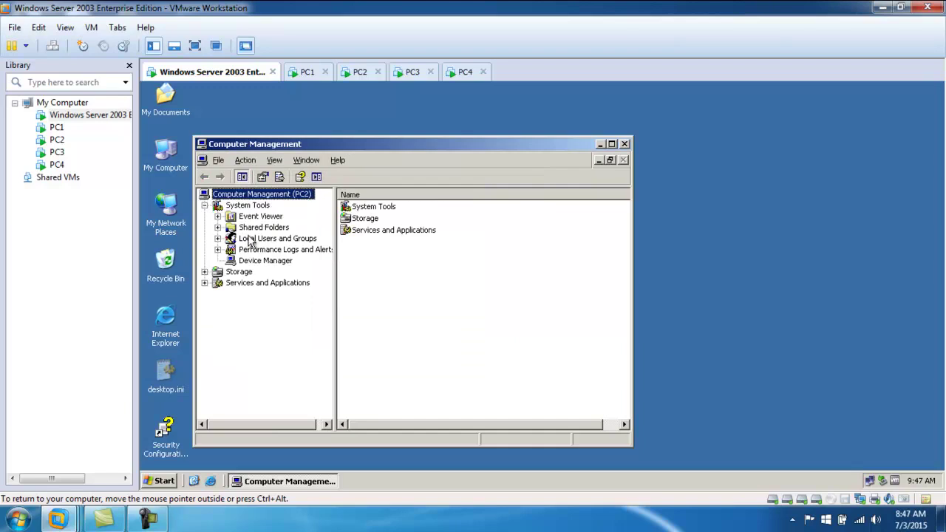
{"action": "left_click", "coordinate": [261, 241]}
{"action": "double_click", "coordinate": [362, 208]}
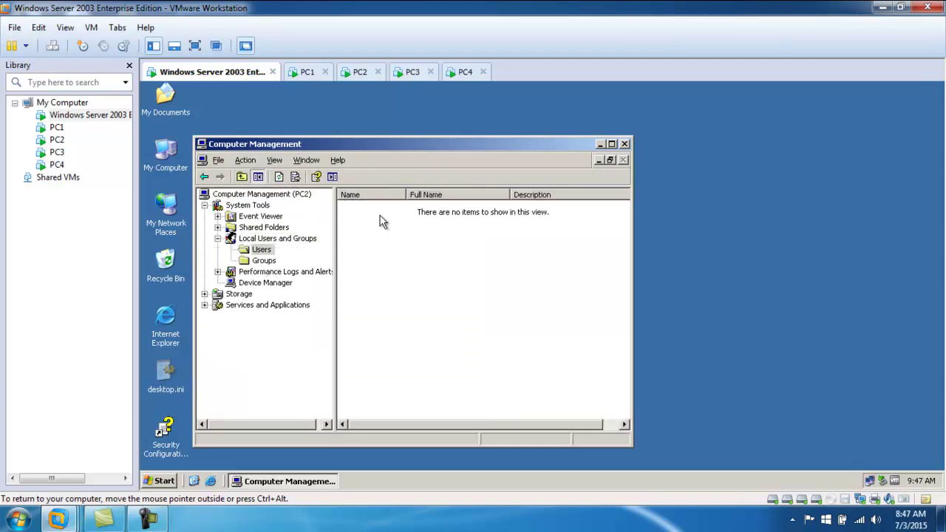
{"action": "left_click", "coordinate": [258, 251]}
{"action": "left_click", "coordinate": [624, 144]}
{"action": "left_click", "coordinate": [303, 72]}
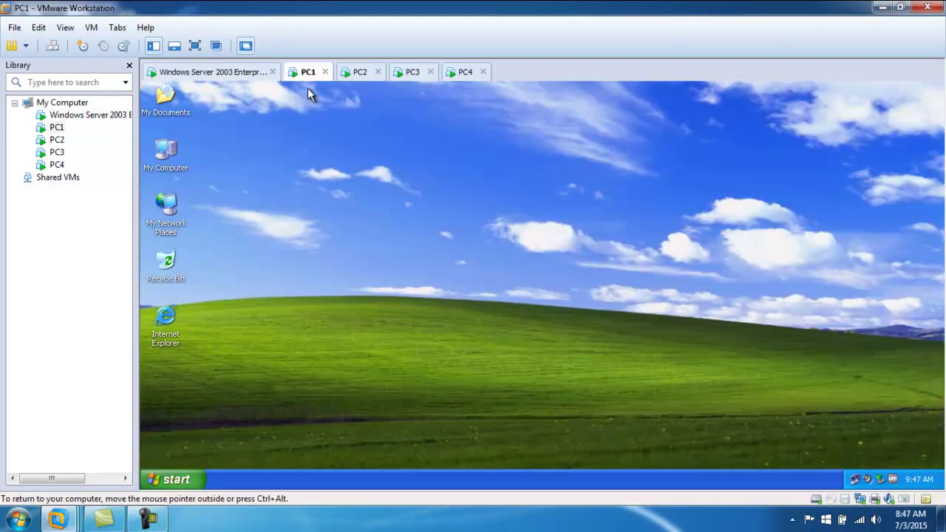
- Review PC1's accounts in Control Panel's User Accounts, then close both windows
{"action": "left_click", "coordinate": [186, 483]}
{"action": "mouse_move", "coordinate": [243, 365]}
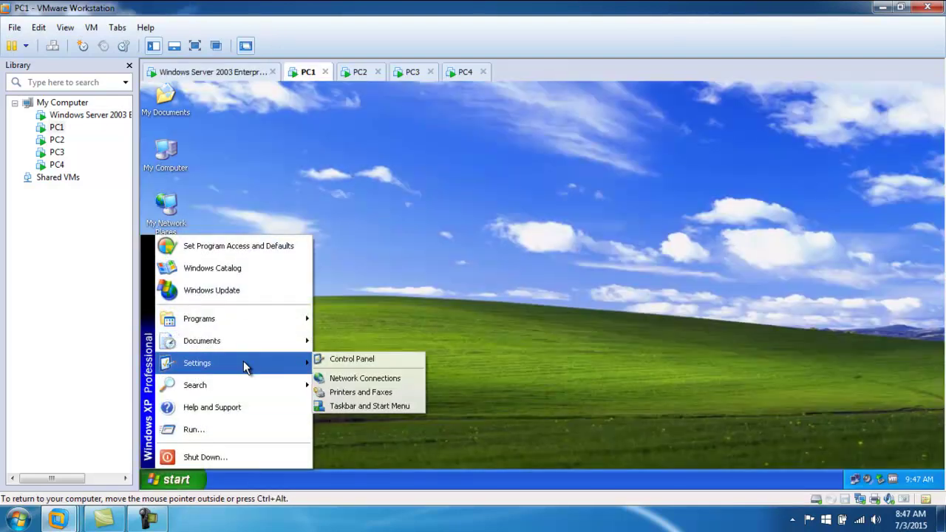
{"action": "left_click", "coordinate": [368, 368]}
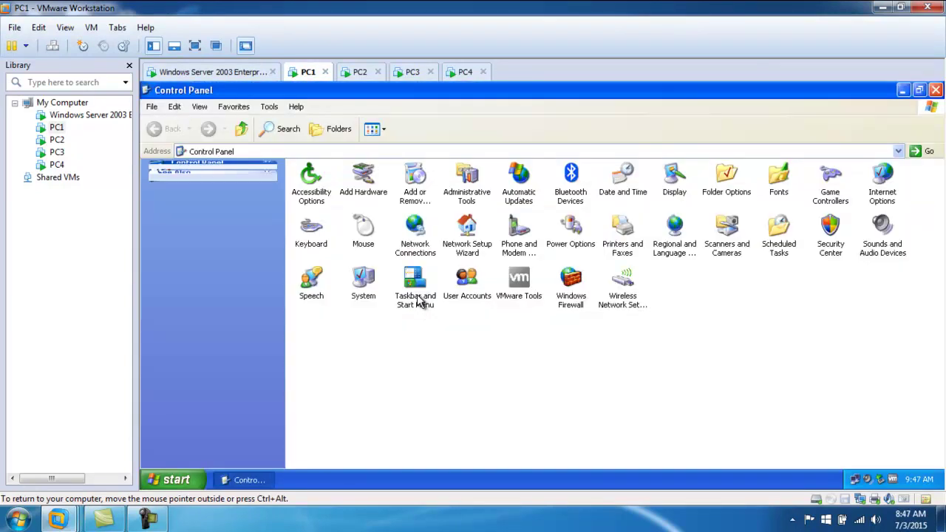
{"action": "double_click", "coordinate": [471, 295]}
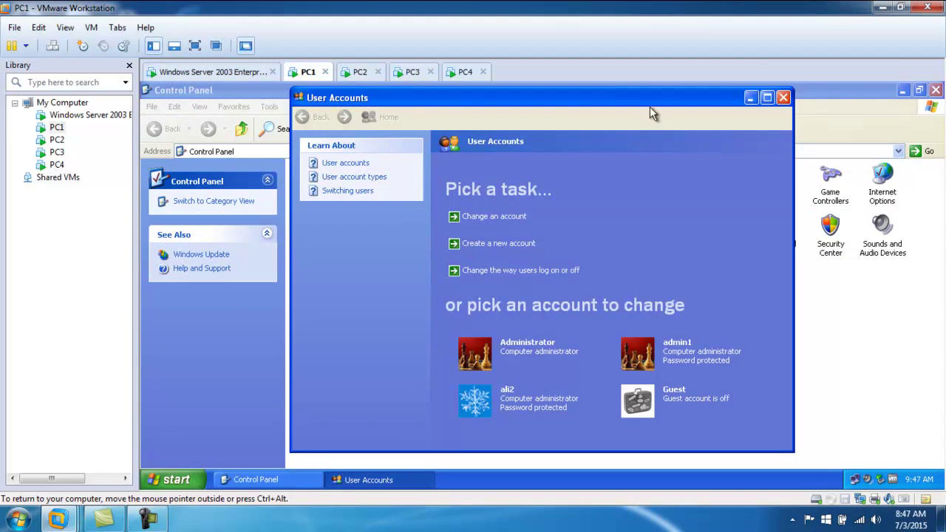
{"action": "left_click", "coordinate": [784, 97]}
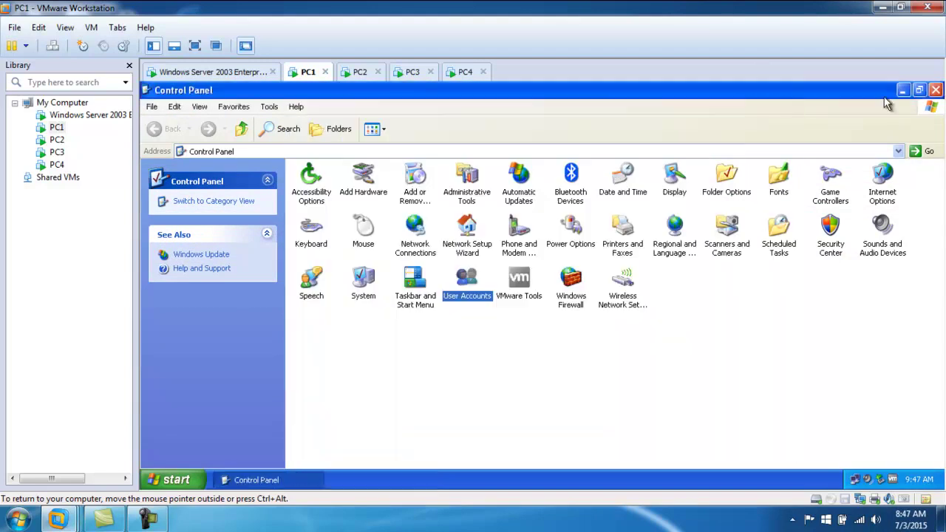
{"action": "left_click", "coordinate": [936, 90]}
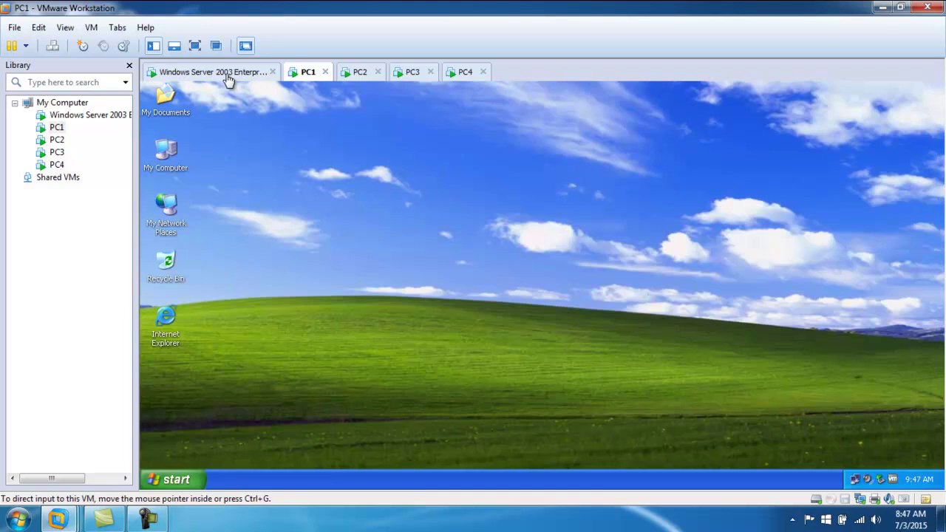
- Check the server's Local Users and Groups > Users in Computer Management, then return to PC1
{"action": "left_click", "coordinate": [223, 75]}
{"action": "right_click", "coordinate": [162, 158]}
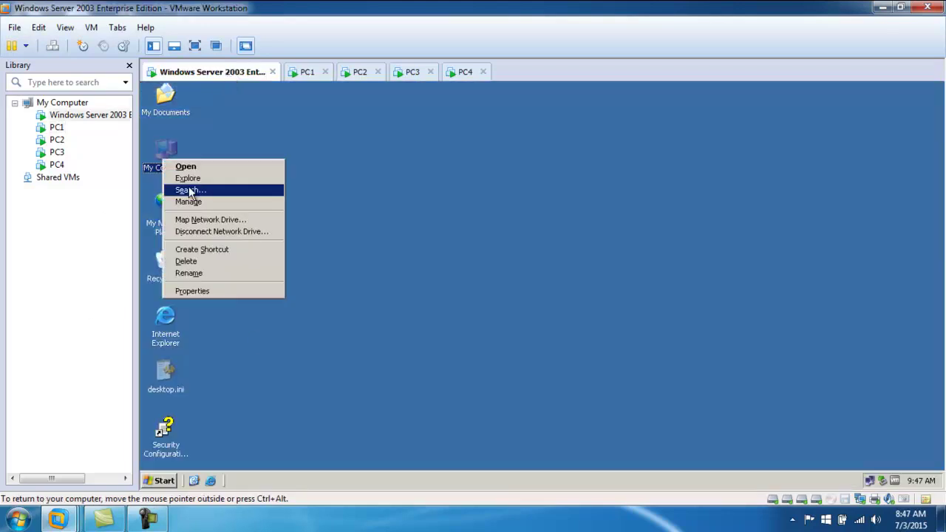
{"action": "left_click", "coordinate": [203, 207]}
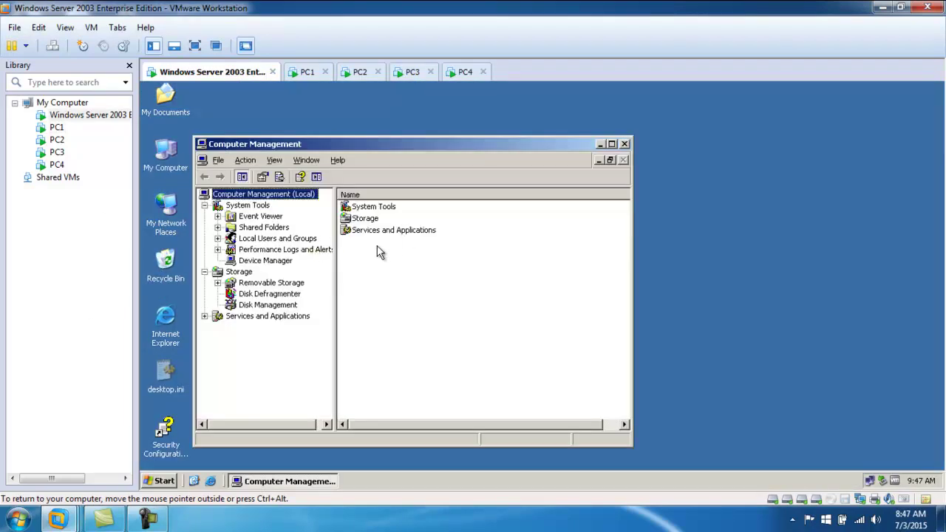
{"action": "left_click", "coordinate": [217, 238]}
{"action": "left_click", "coordinate": [231, 240]}
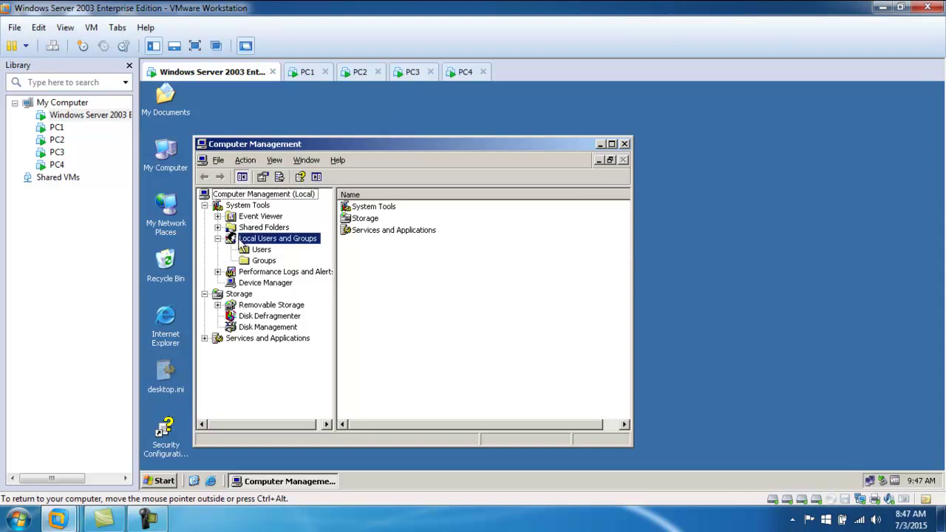
{"action": "left_click", "coordinate": [269, 251]}
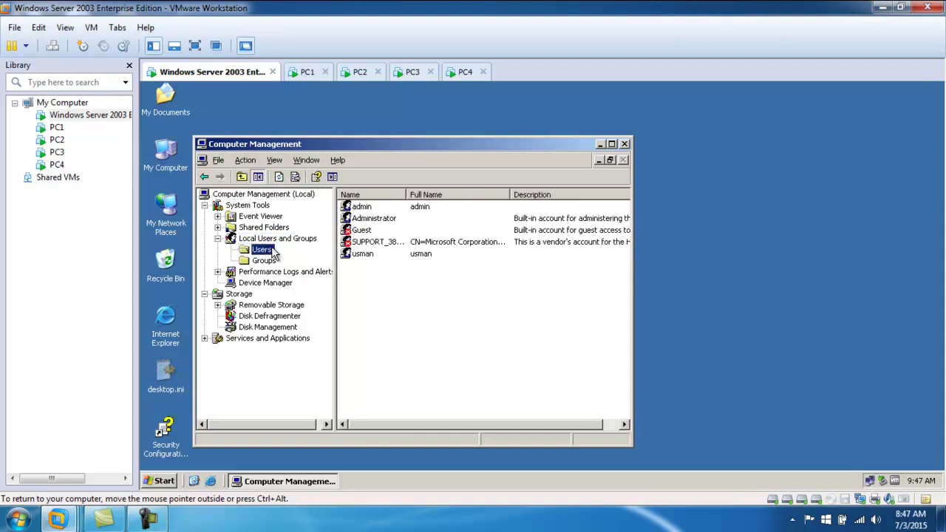
{"action": "left_click", "coordinate": [306, 72]}
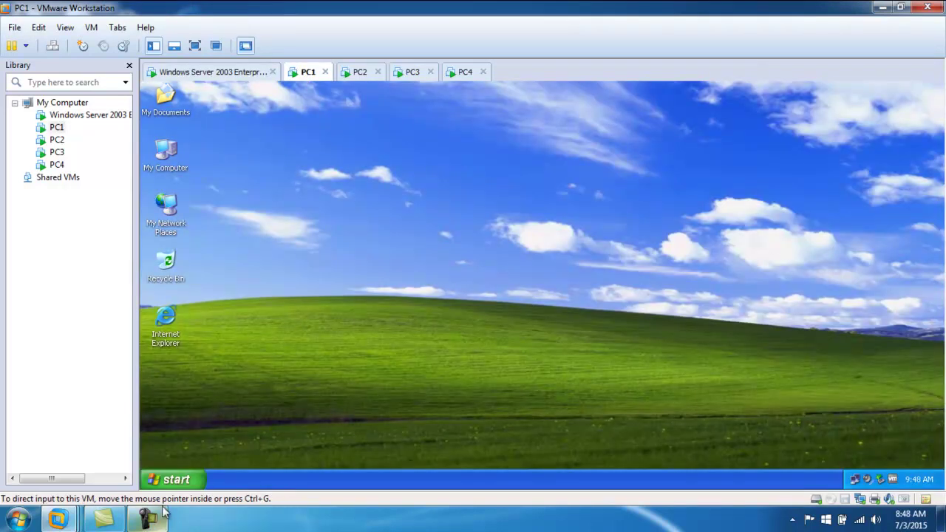
- Try running gpedit.msi from Run on PC1 and dismiss the 'Windows cannot find' error
{"action": "left_click", "coordinate": [168, 481]}
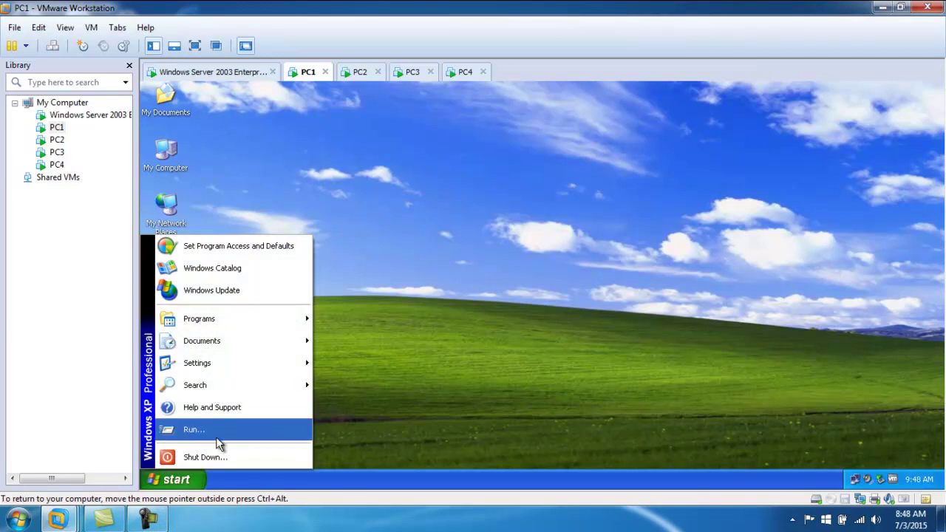
{"action": "left_click", "coordinate": [216, 430]}
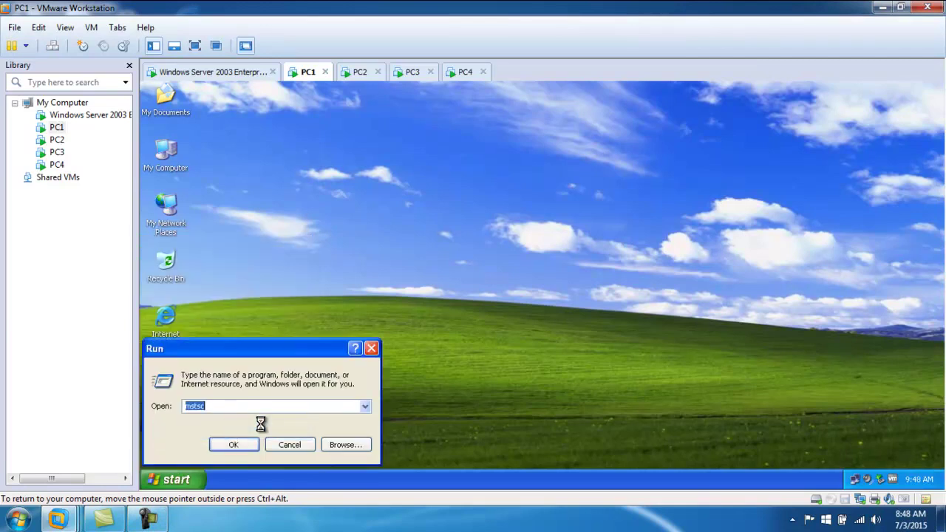
{"action": "type", "text": "gpedit.msi"}
{"action": "key", "text": "Return"}
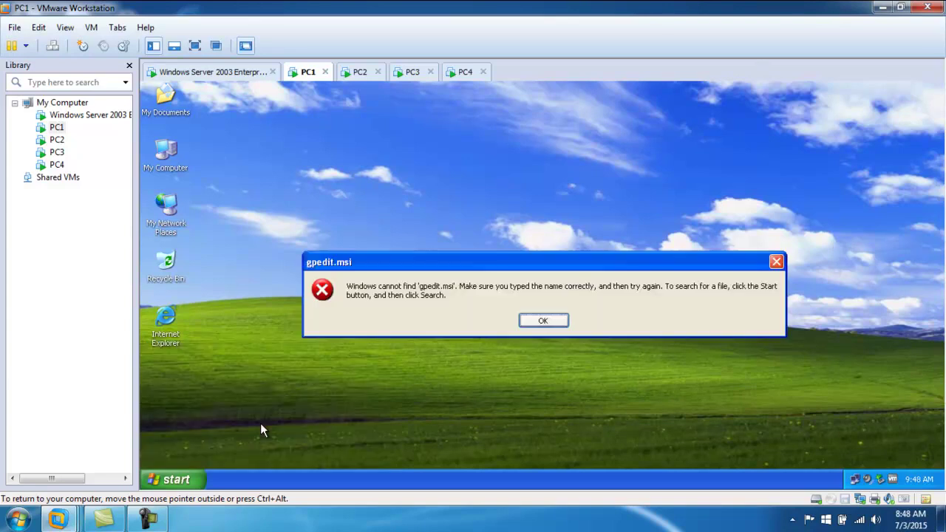
{"action": "key", "text": "Return"}
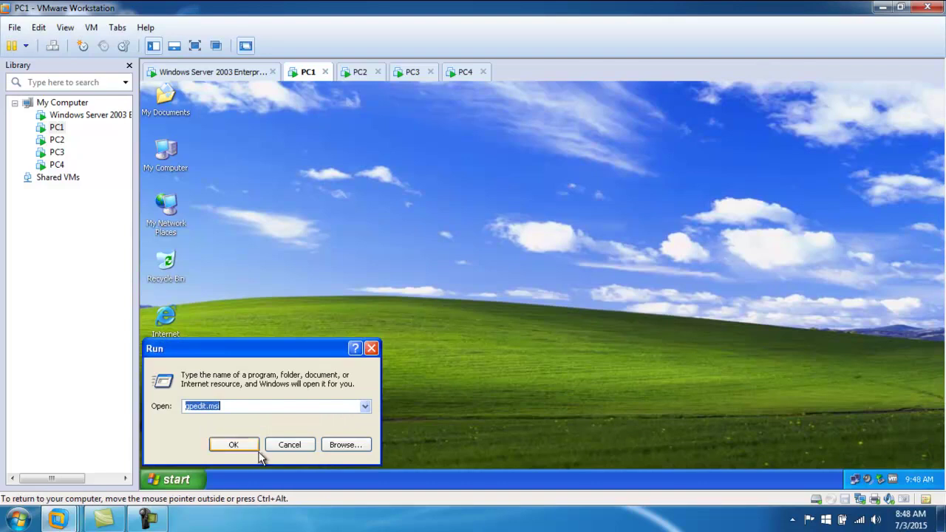
{"action": "left_click", "coordinate": [282, 444]}
{"action": "left_click", "coordinate": [181, 480]}
- Open Local Security Policy on PC1 from Control Panel's Administrative Tools
{"action": "mouse_move", "coordinate": [253, 365]}
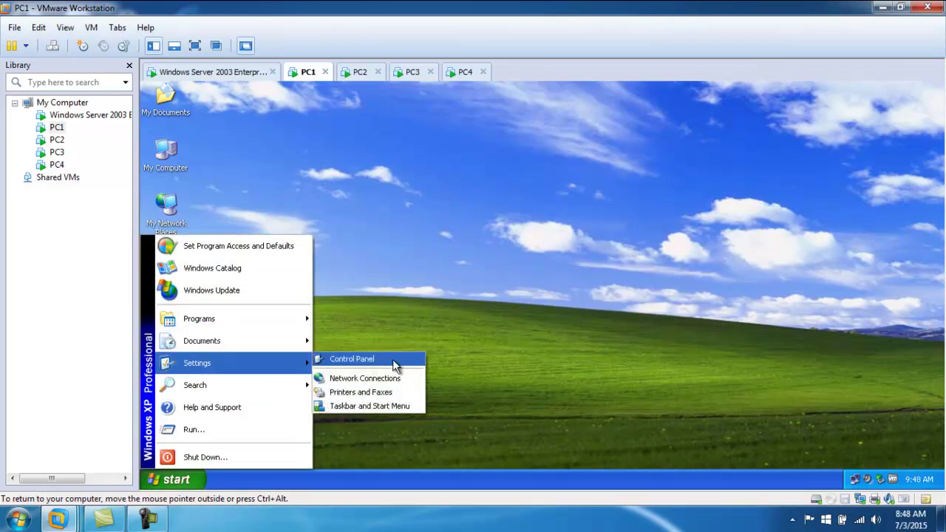
{"action": "left_click", "coordinate": [394, 359]}
{"action": "double_click", "coordinate": [473, 185]}
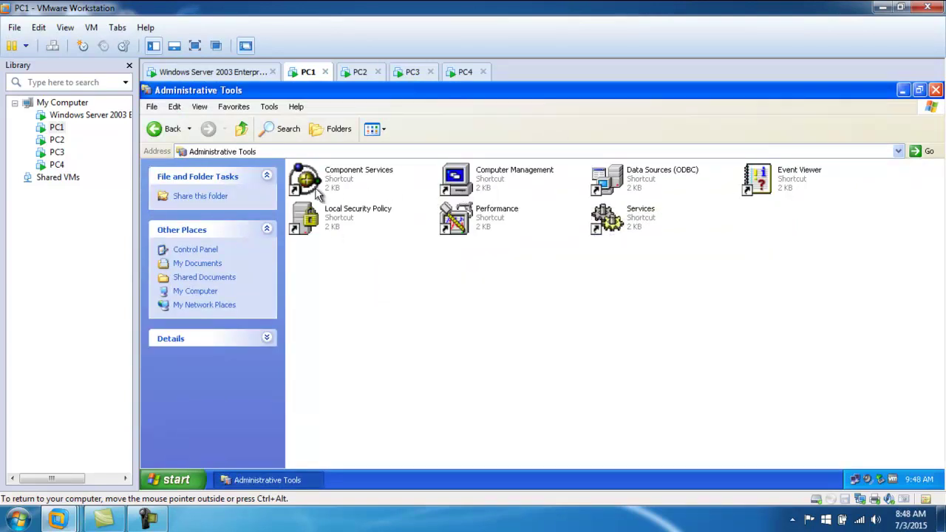
{"action": "double_click", "coordinate": [359, 217]}
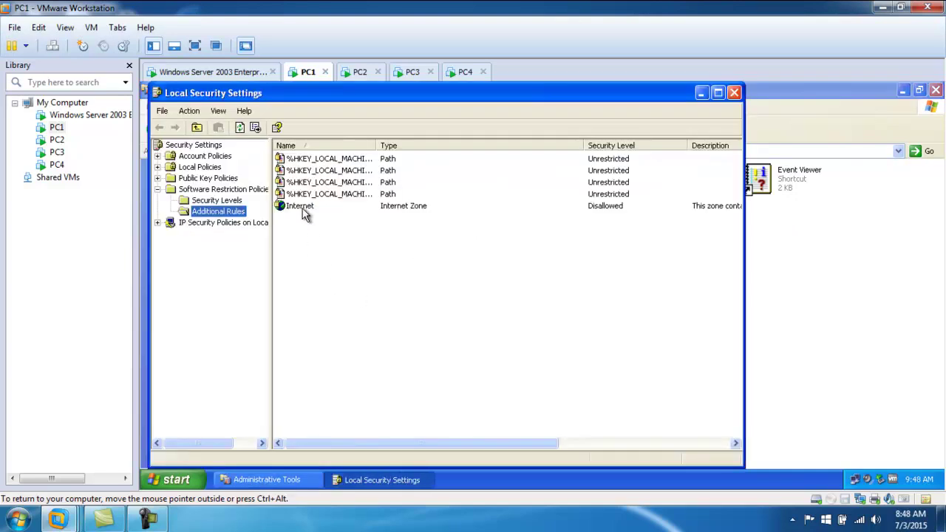
- Delete the Internet zone rule under Additional Rules and close the policy windows
{"action": "left_click", "coordinate": [302, 209]}
{"action": "right_click", "coordinate": [295, 212]}
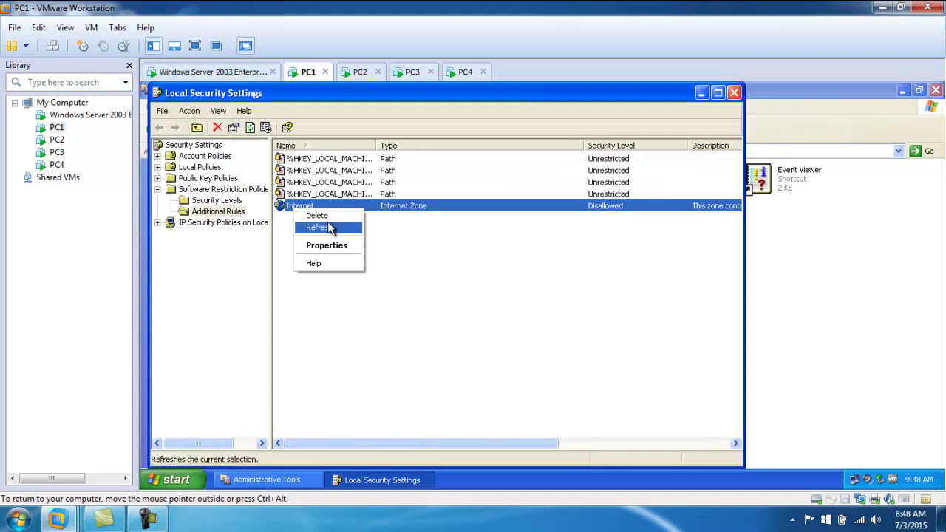
{"action": "left_click", "coordinate": [318, 215]}
{"action": "left_click", "coordinate": [516, 320]}
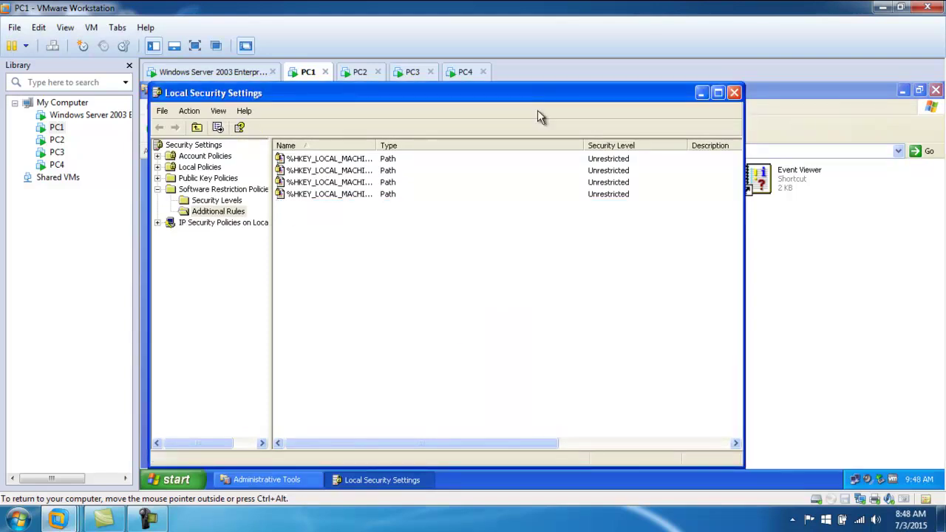
{"action": "left_click", "coordinate": [734, 92]}
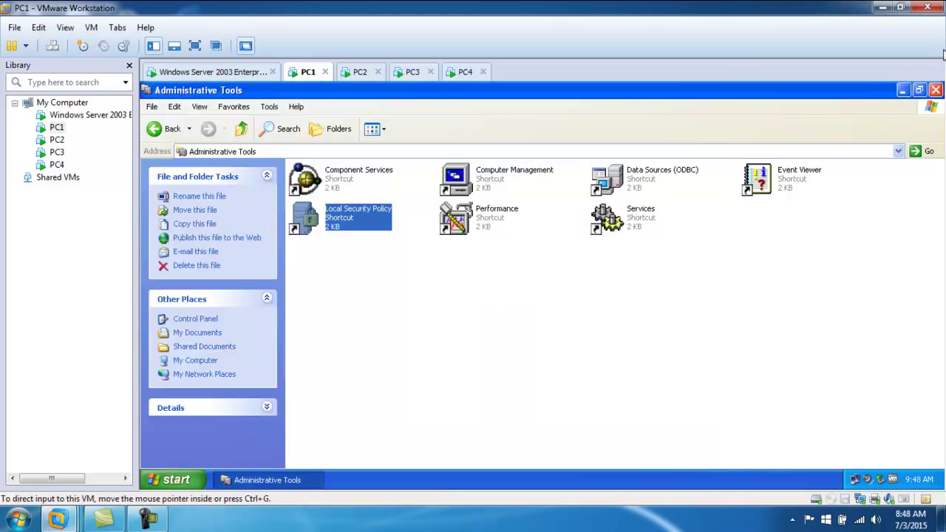
{"action": "left_click", "coordinate": [935, 90]}
{"action": "left_click", "coordinate": [232, 73]}
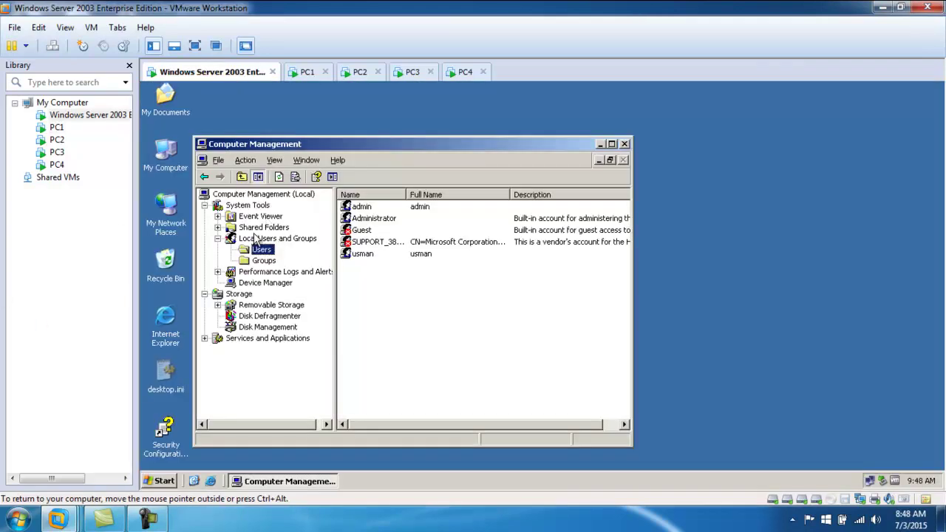
- Connect the server's Computer Management to PC3, found through the Advanced computer search
{"action": "right_click", "coordinate": [261, 193]}
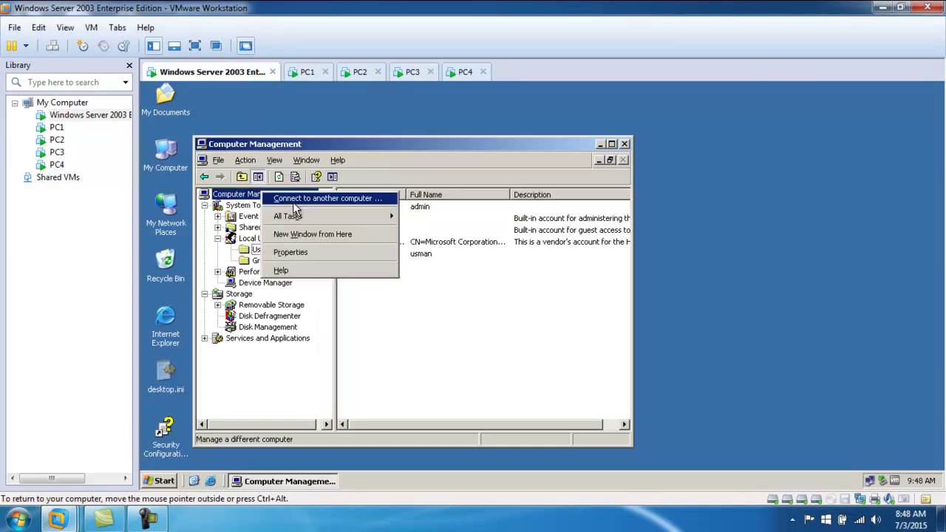
{"action": "left_click", "coordinate": [293, 203]}
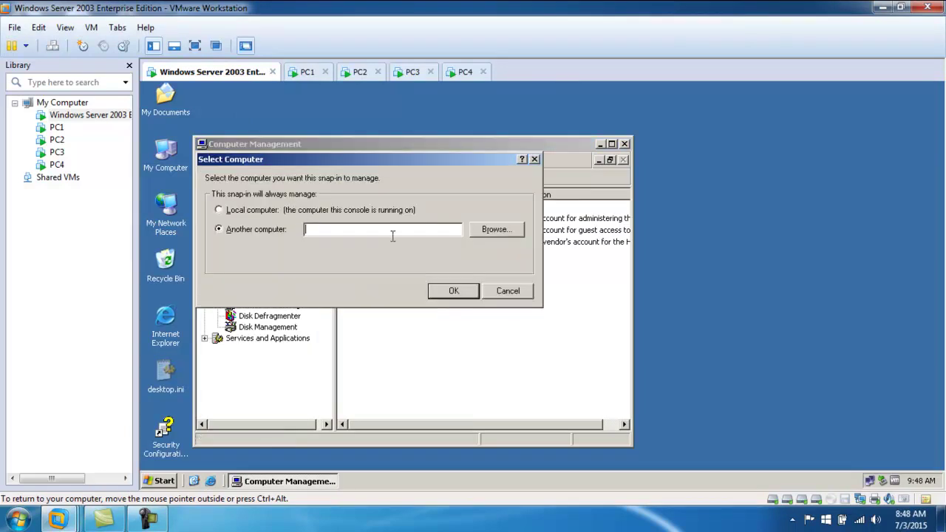
{"action": "left_click", "coordinate": [493, 230]}
{"action": "left_click", "coordinate": [237, 325]}
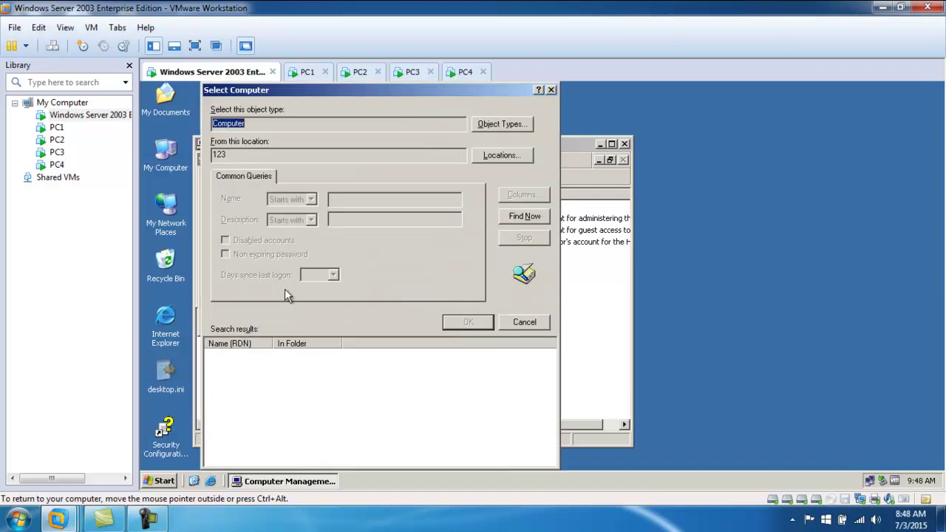
{"action": "left_click", "coordinate": [526, 215]}
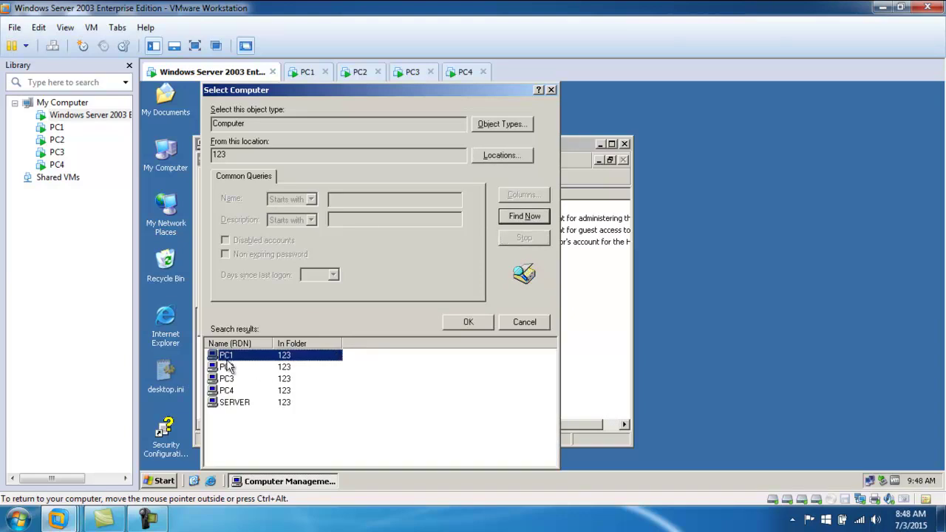
{"action": "left_click", "coordinate": [235, 364]}
{"action": "double_click", "coordinate": [233, 379]}
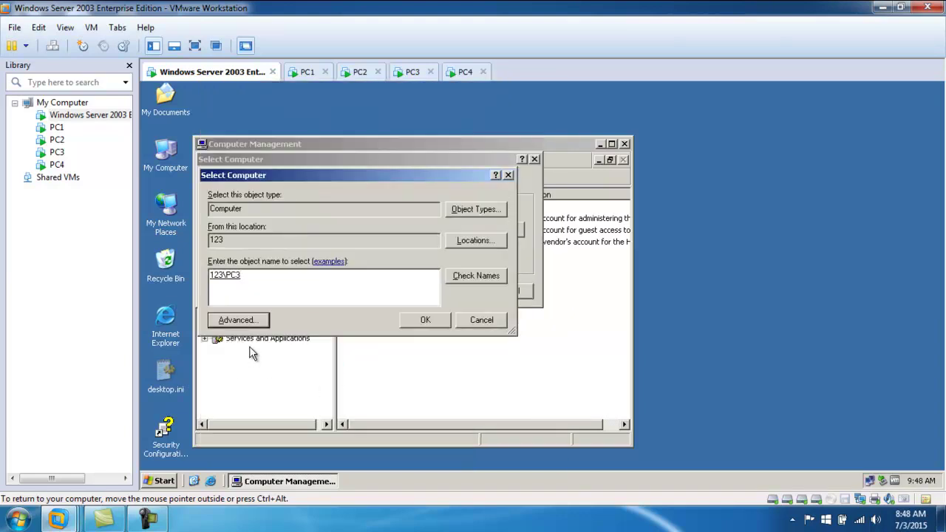
{"action": "left_click", "coordinate": [423, 320]}
{"action": "left_click", "coordinate": [454, 290]}
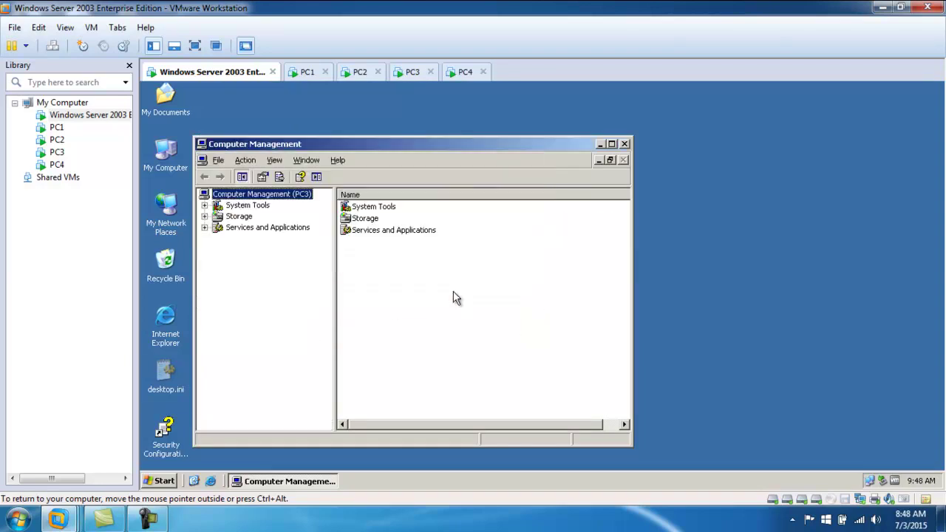
- Review PC3's local users and groups, then close the console and switch to Camtasia
{"action": "left_click", "coordinate": [205, 206]}
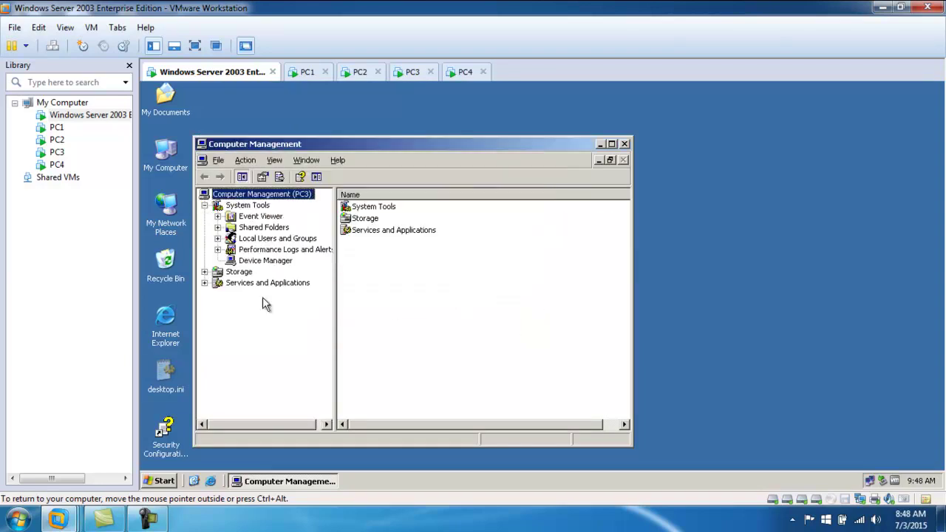
{"action": "left_click", "coordinate": [260, 238]}
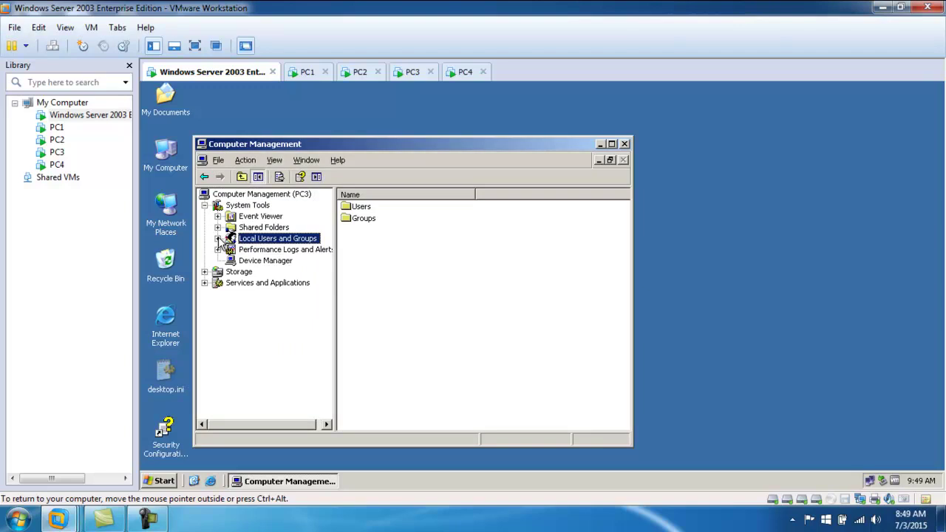
{"action": "left_click", "coordinate": [217, 238]}
{"action": "left_click", "coordinate": [261, 250]}
{"action": "left_click", "coordinate": [264, 260]}
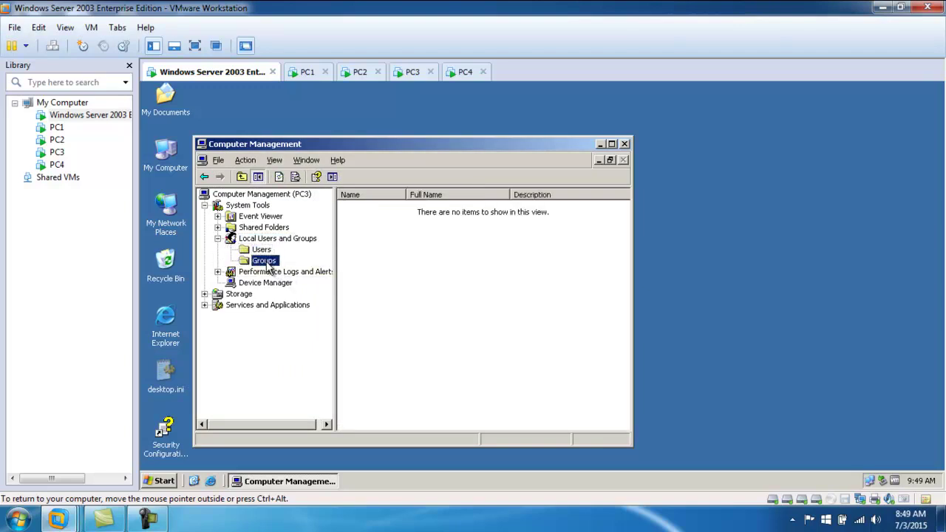
{"action": "left_click", "coordinate": [624, 143]}
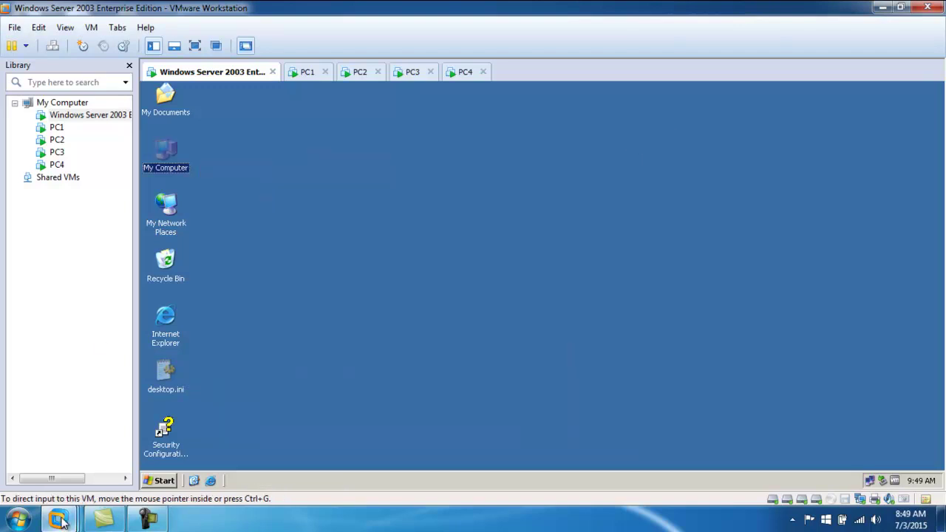
{"action": "left_click", "coordinate": [104, 519]}
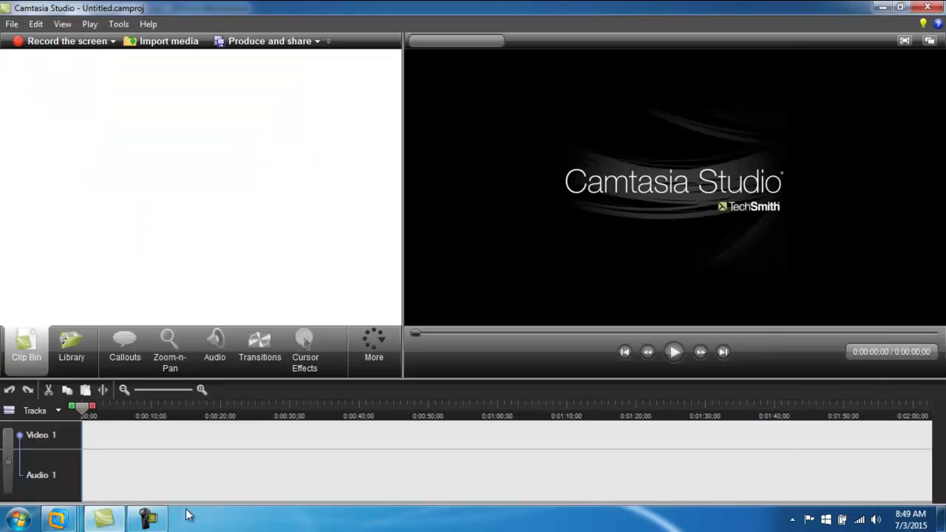
- Pause the Camtasia recording, then connect a second Computer Management console to PC2
{"action": "left_click", "coordinate": [148, 519]}
{"action": "left_click", "coordinate": [878, 460]}
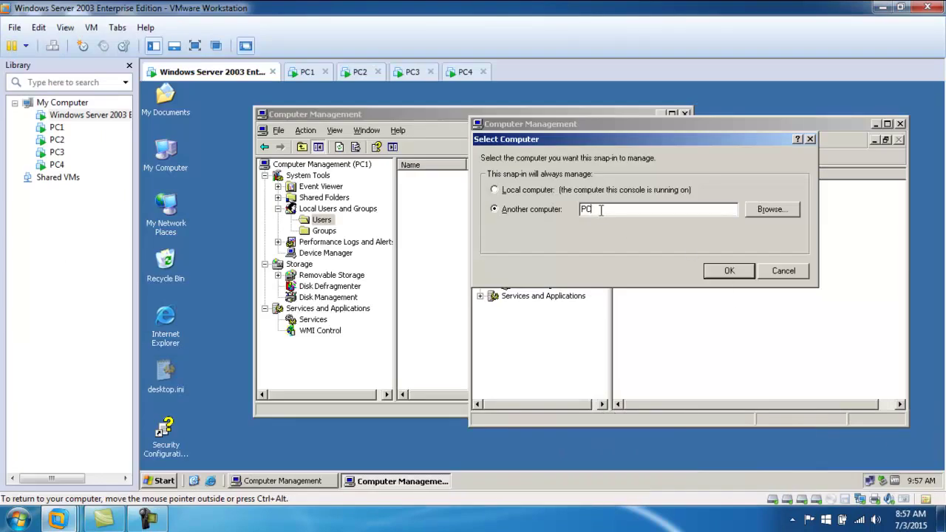
{"action": "type", "text": "2"}
{"action": "left_click", "coordinate": [728, 270]}
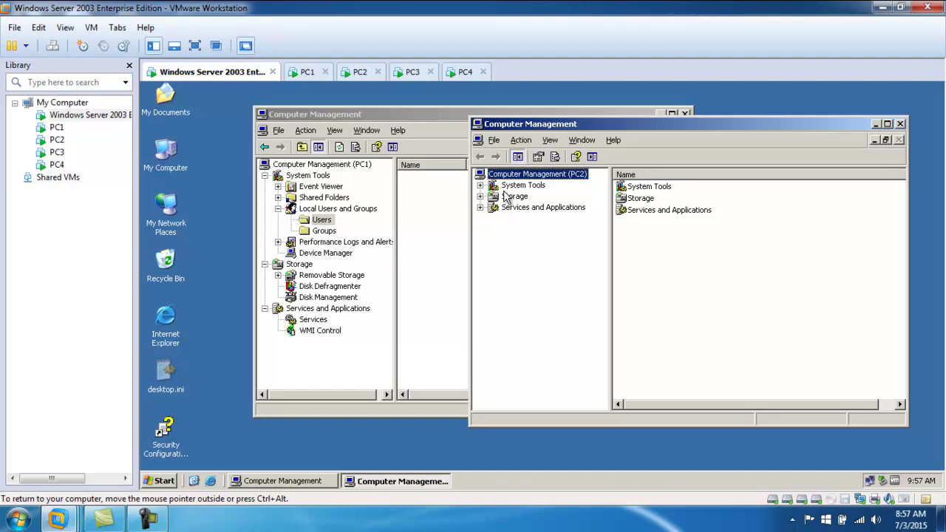
- Shift the PC1 and PC2 consoles aside and open a third Computer Management connected to PC3
{"action": "left_click_drag", "start_coordinate": [435, 116], "coordinate": [358, 114]}
{"action": "left_click_drag", "start_coordinate": [679, 130], "coordinate": [552, 108]}
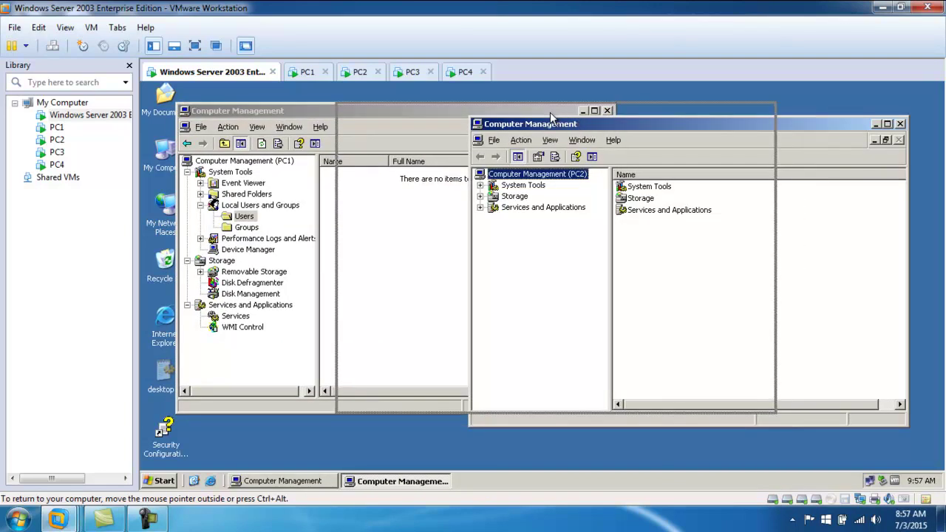
{"action": "right_click", "coordinate": [159, 166]}
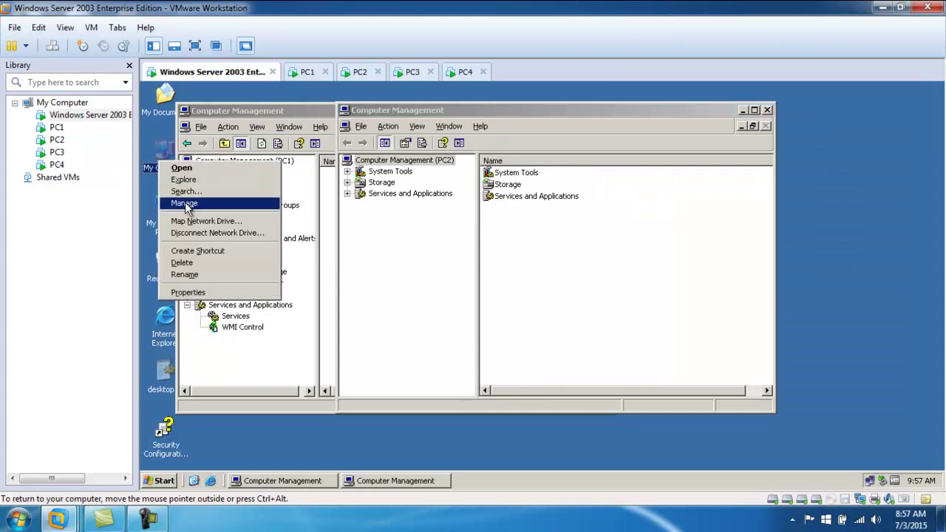
{"action": "left_click", "coordinate": [194, 200]}
{"action": "right_click", "coordinate": [279, 196]}
{"action": "left_click", "coordinate": [326, 204]}
{"action": "type", "text": "PC3"}
{"action": "left_click", "coordinate": [461, 292]}
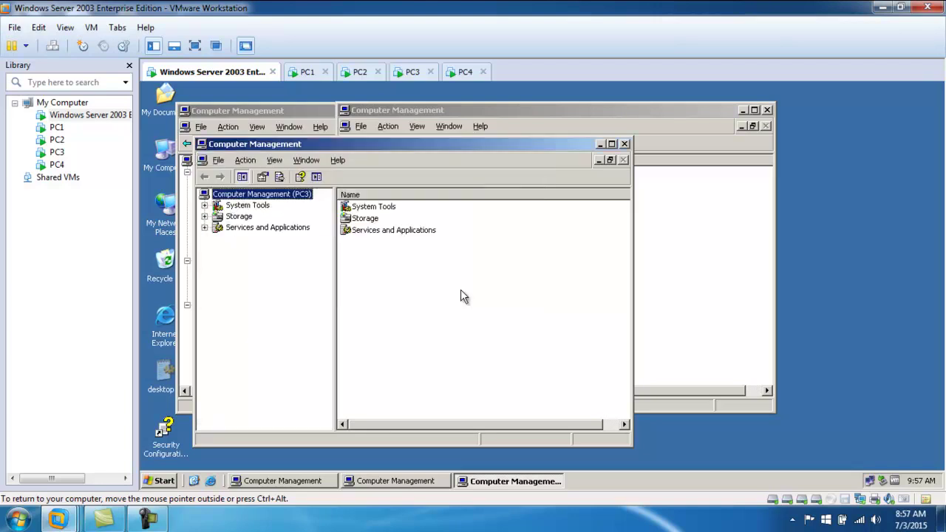
- Place the PC3 console at the upper right, then close the PC3, PC2 and PC1 consoles
{"action": "left_click_drag", "start_coordinate": [296, 140], "coordinate": [564, 113]}
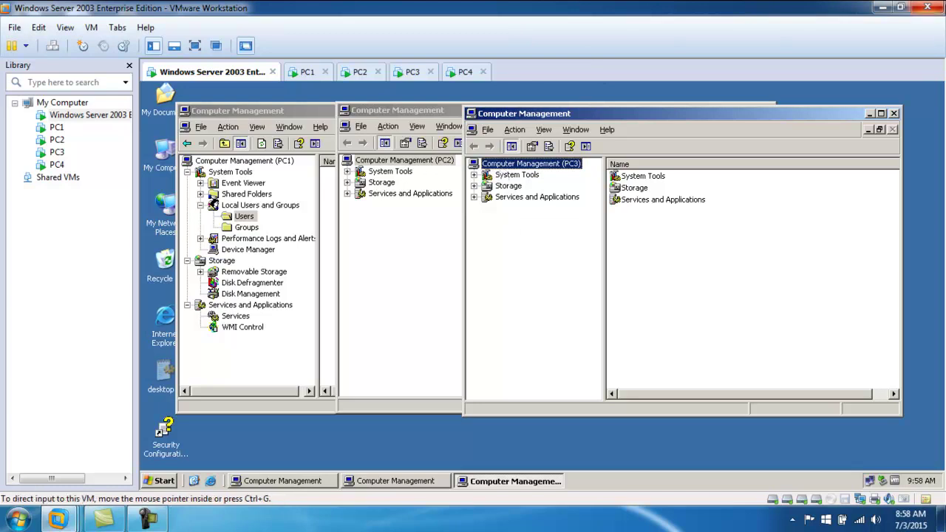
{"action": "left_click", "coordinate": [894, 113]}
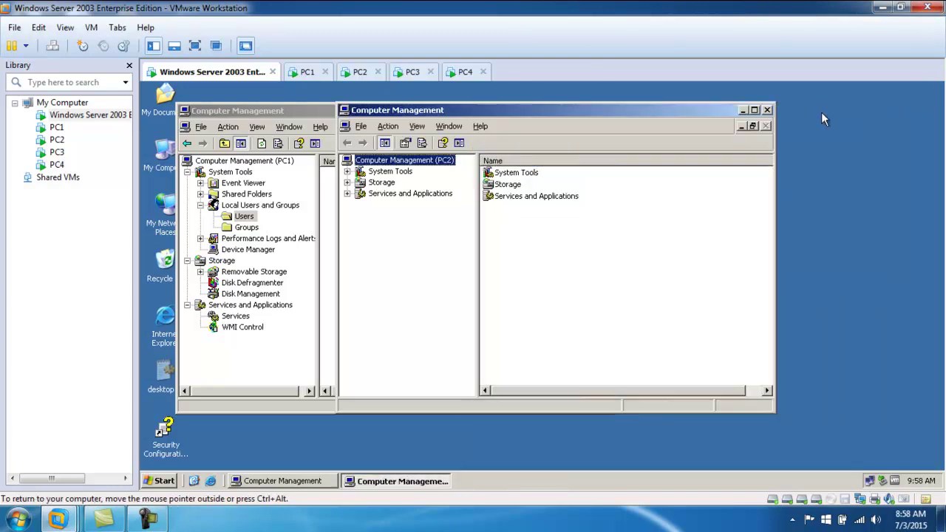
{"action": "left_click", "coordinate": [768, 111]}
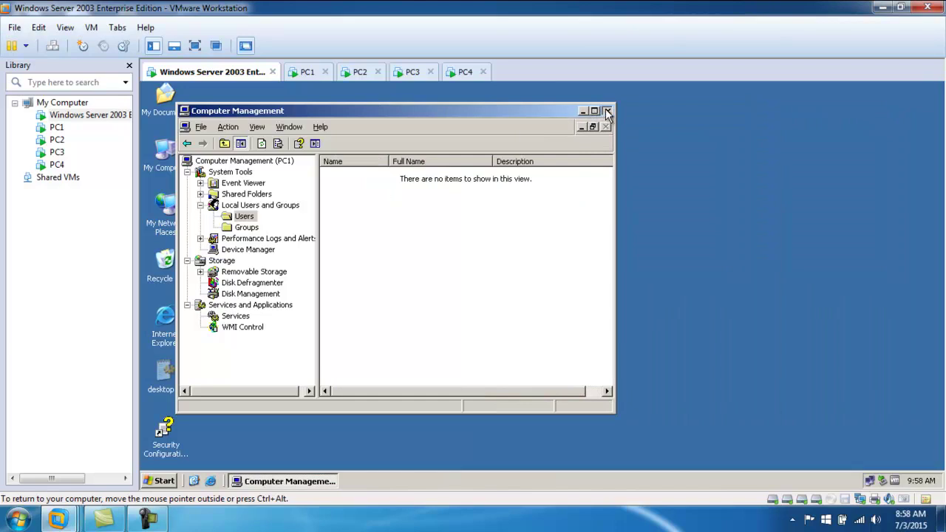
{"action": "left_click", "coordinate": [606, 111]}
{"action": "left_click", "coordinate": [162, 481]}
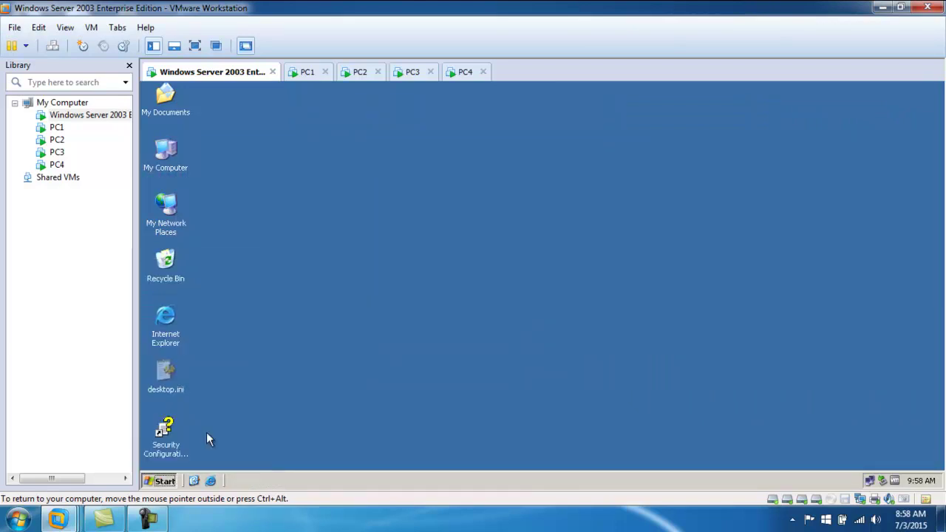
- Launch an empty console with mmc from Run and maximize Console1 and Console Root
{"action": "left_click", "coordinate": [205, 435]}
{"action": "type", "text": "mmc"}
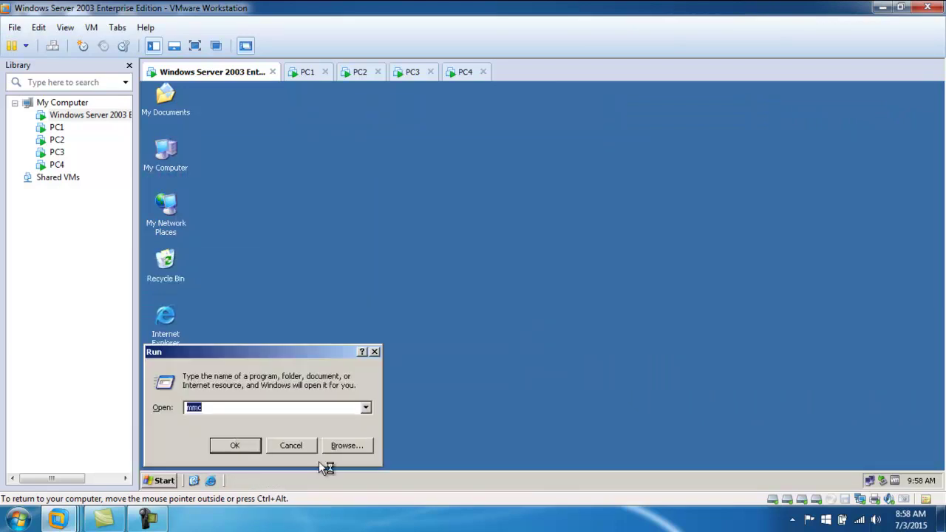
{"action": "key", "text": "Return"}
{"action": "left_click", "coordinate": [767, 135]}
{"action": "left_click", "coordinate": [618, 140]}
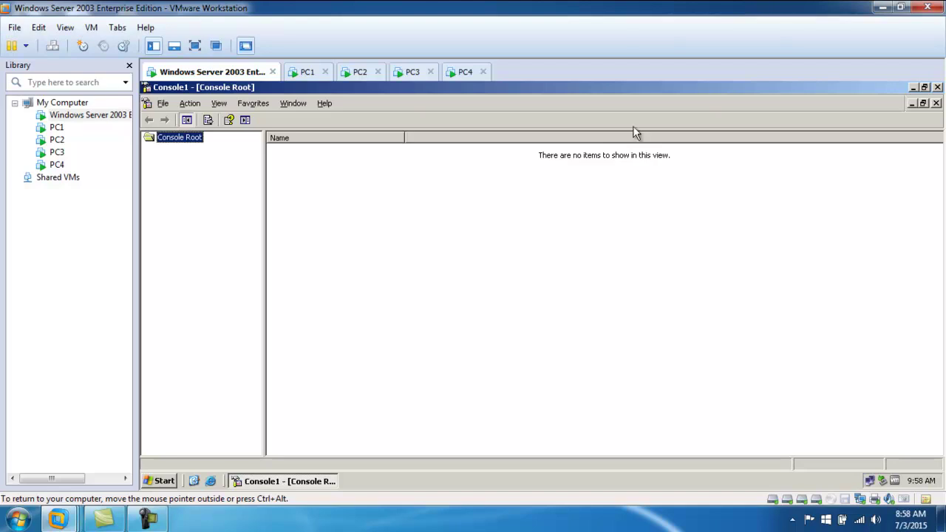
- From File > Add/Remove Snap-in, pick Computer Management in the standalone snap-in list and add it
{"action": "left_click", "coordinate": [163, 104]}
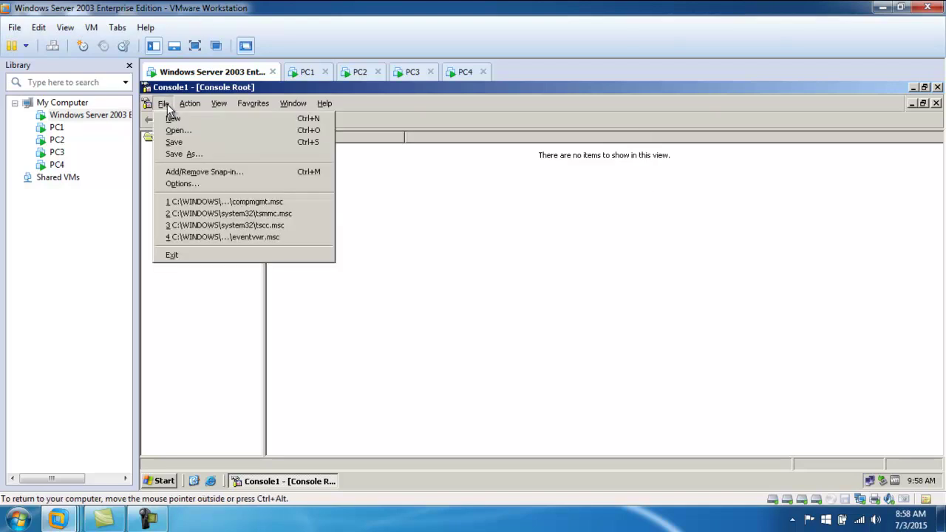
{"action": "left_click", "coordinate": [198, 172]}
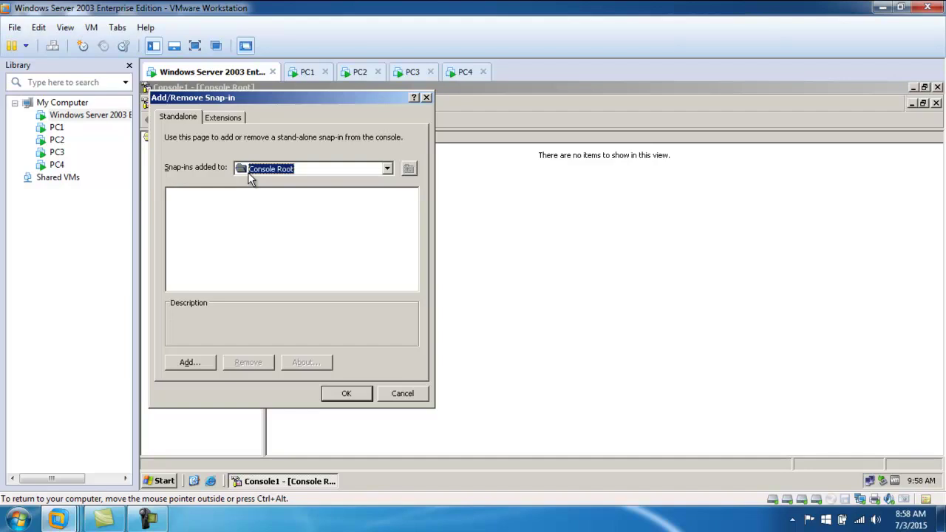
{"action": "left_click", "coordinate": [189, 361]}
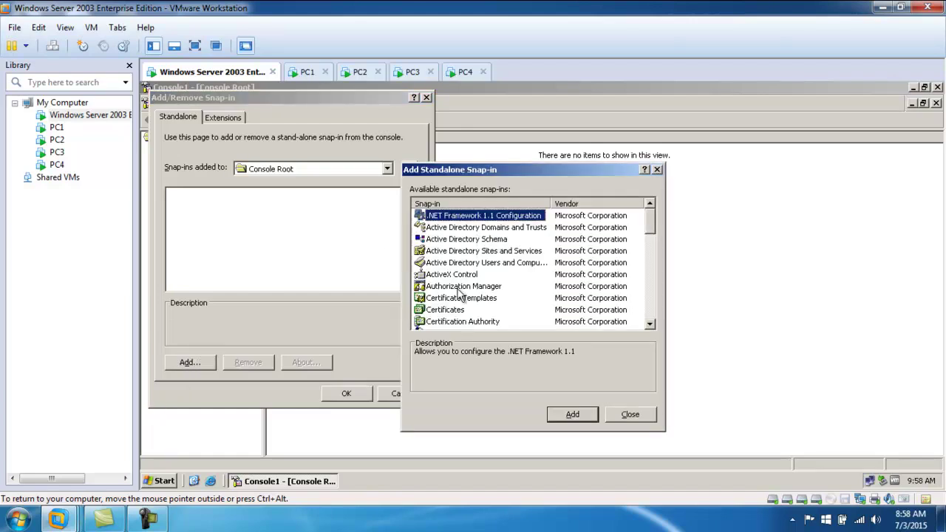
{"action": "scroll", "coordinate": [470, 286], "scroll_direction": "down", "scroll_amount": 2}
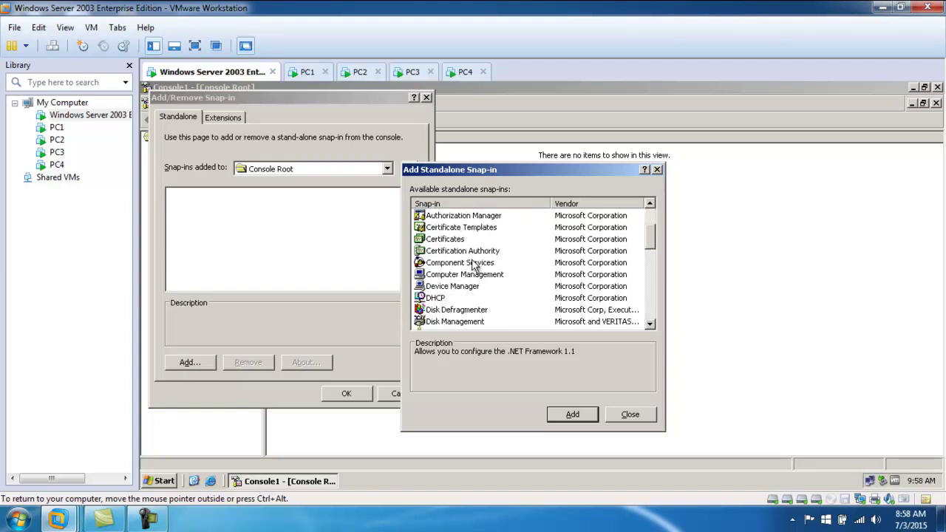
{"action": "left_click", "coordinate": [456, 276]}
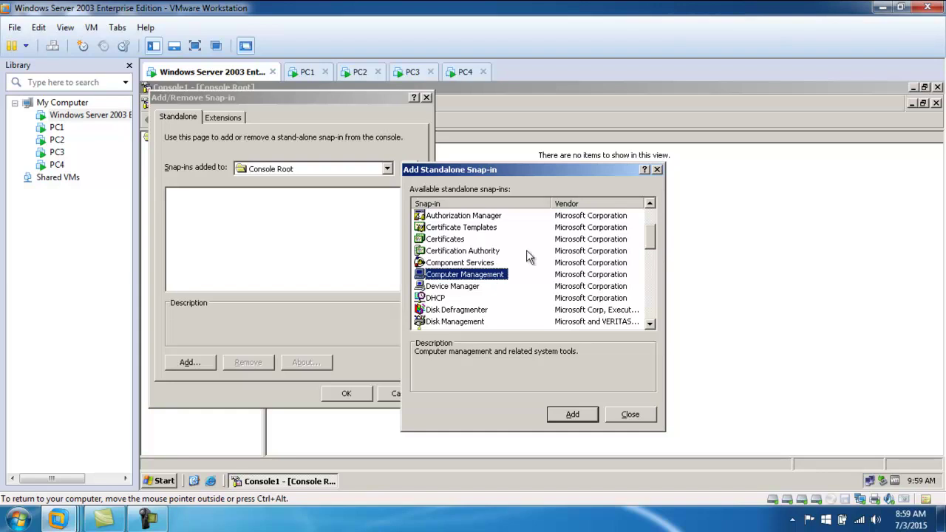
{"action": "scroll", "coordinate": [496, 284], "scroll_direction": "up", "scroll_amount": 2}
{"action": "scroll", "coordinate": [462, 255], "scroll_direction": "down", "scroll_amount": 1}
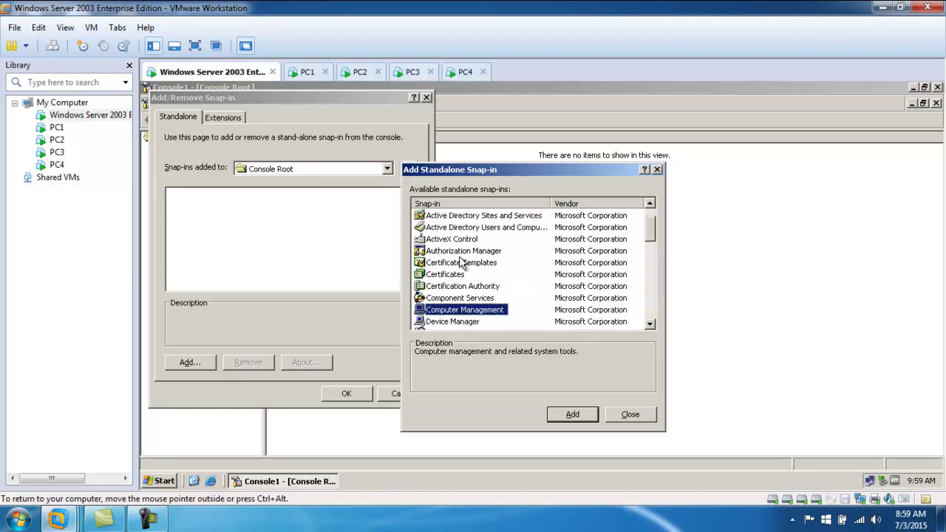
{"action": "scroll", "coordinate": [461, 264], "scroll_direction": "down", "scroll_amount": 6}
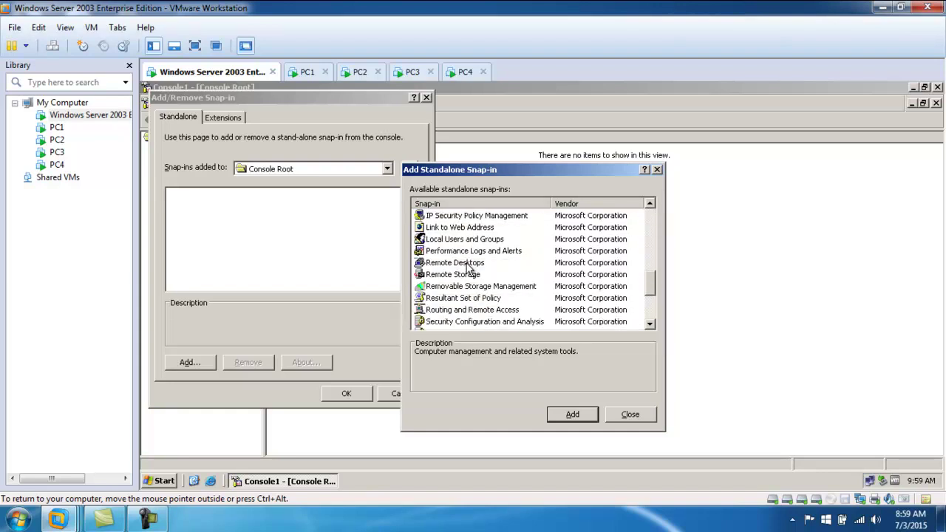
{"action": "scroll", "coordinate": [467, 268], "scroll_direction": "down", "scroll_amount": 3}
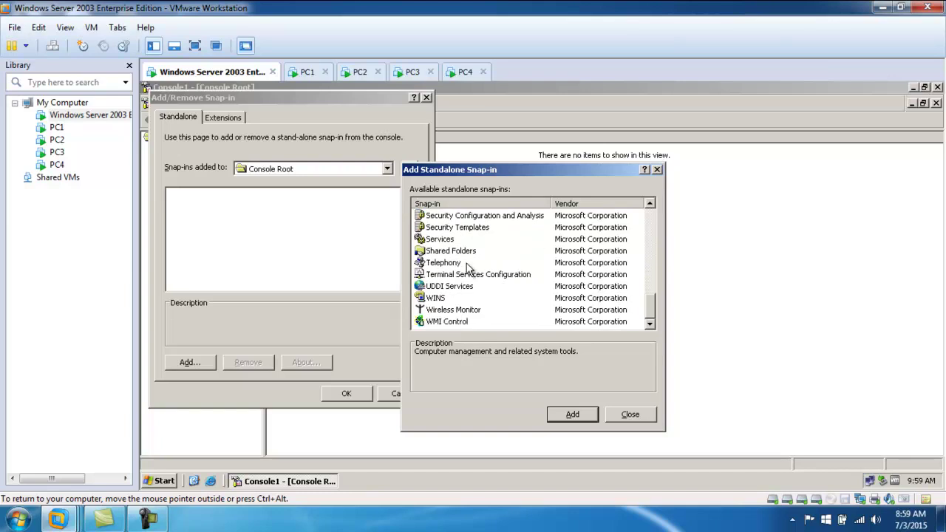
{"action": "scroll", "coordinate": [452, 266], "scroll_direction": "up", "scroll_amount": 2}
{"action": "scroll", "coordinate": [452, 266], "scroll_direction": "up", "scroll_amount": 7}
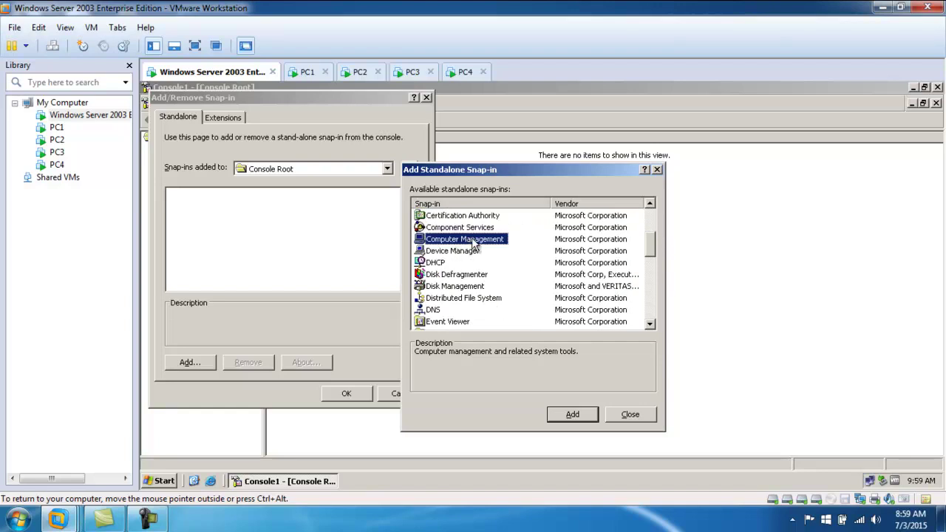
{"action": "left_click", "coordinate": [571, 414]}
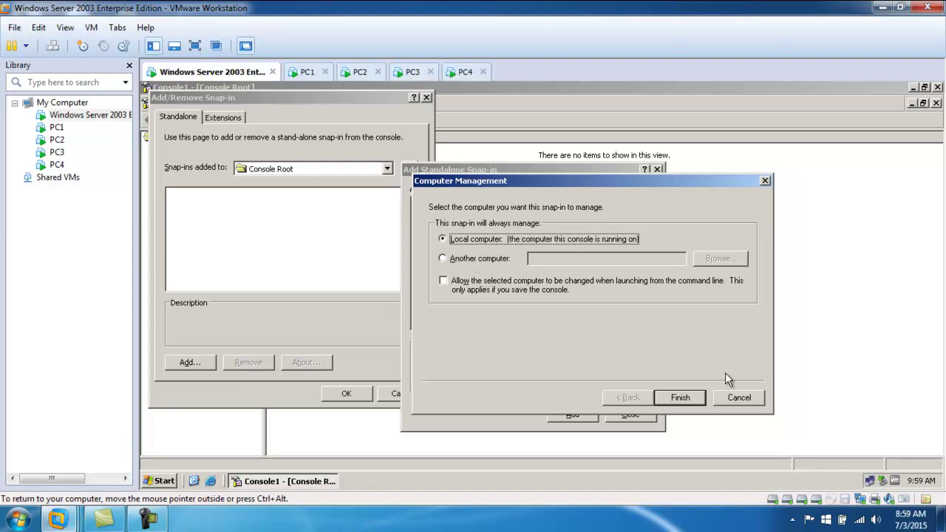
- Finish the Local computer snap-in and start a second one for another computer
{"action": "left_click", "coordinate": [679, 397]}
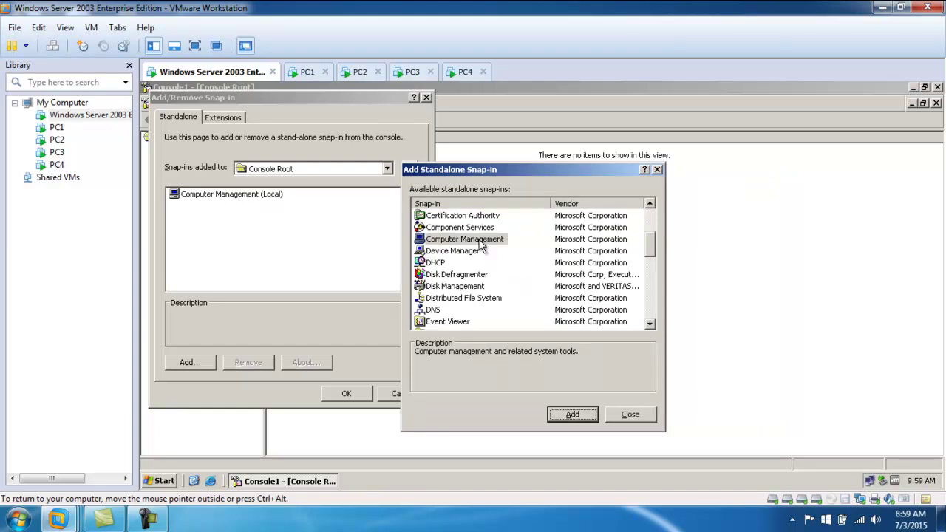
{"action": "left_click", "coordinate": [573, 414]}
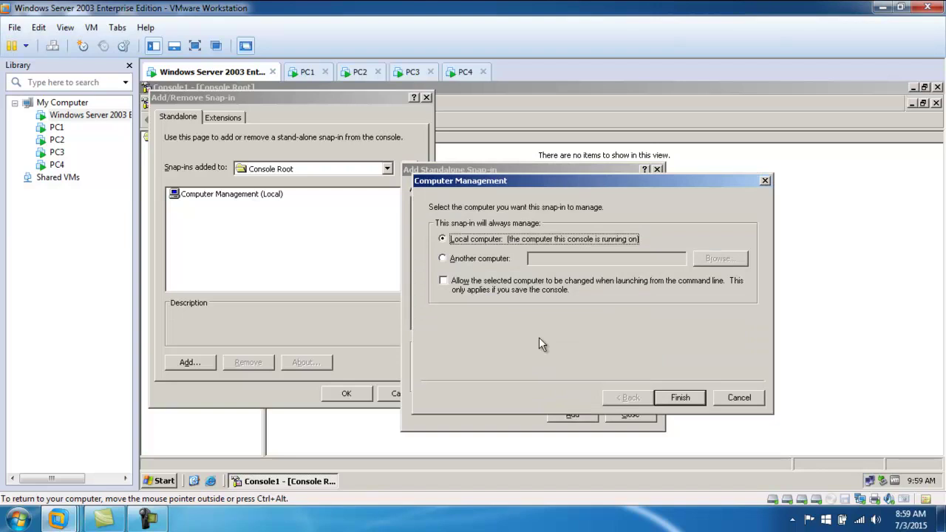
{"action": "left_click", "coordinate": [476, 258]}
{"action": "left_click", "coordinate": [586, 259]}
- Select PC1 via the Advanced computer search, finish its snap-in, and close the list
{"action": "type", "text": "PC1"}
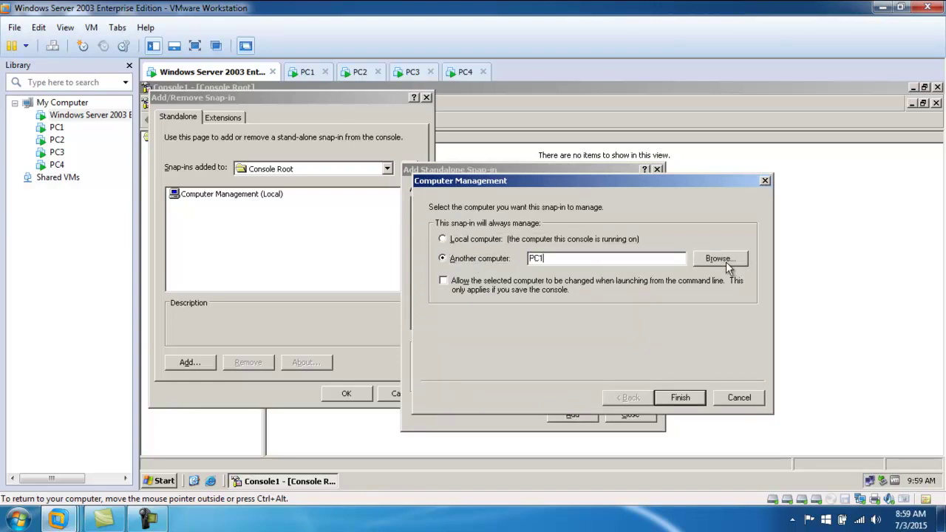
{"action": "left_click", "coordinate": [723, 260]}
{"action": "left_click", "coordinate": [460, 340]}
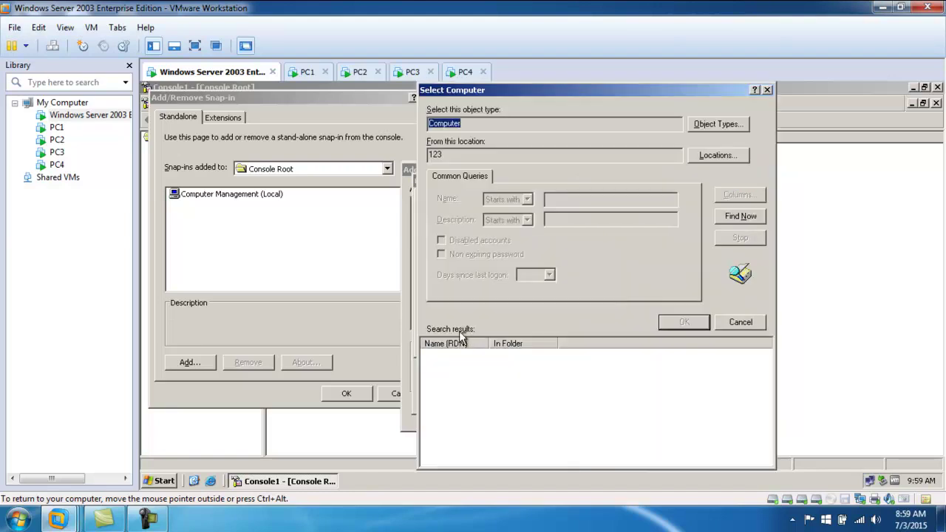
{"action": "left_click", "coordinate": [731, 216]}
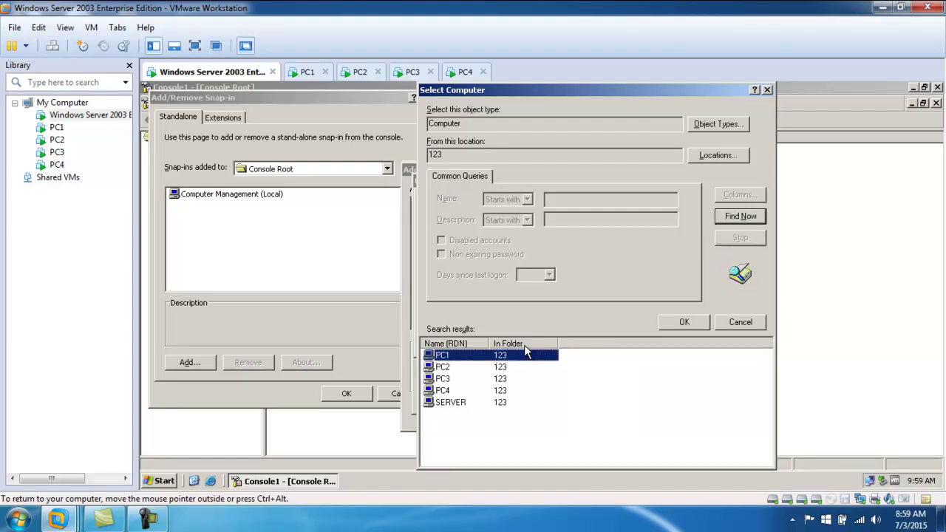
{"action": "double_click", "coordinate": [447, 357]}
{"action": "left_click", "coordinate": [642, 342]}
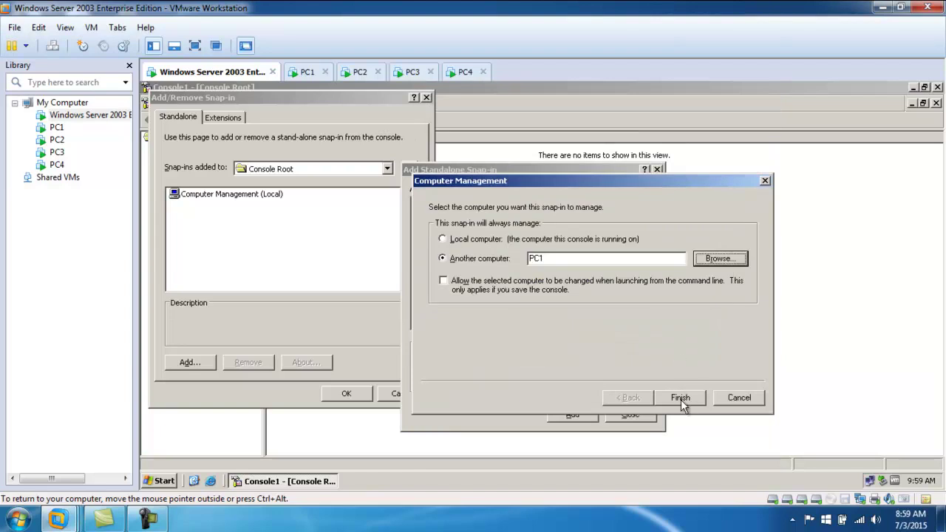
{"action": "left_click", "coordinate": [681, 398]}
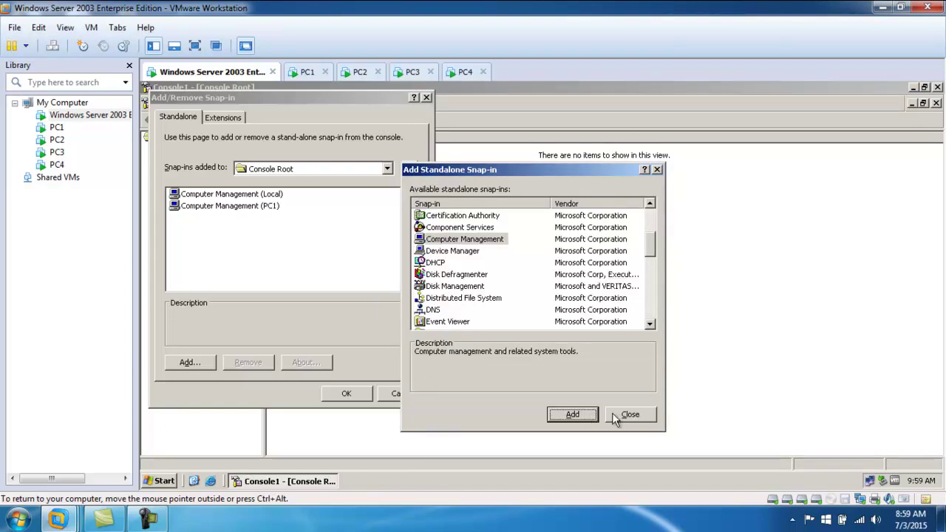
{"action": "left_click", "coordinate": [630, 414]}
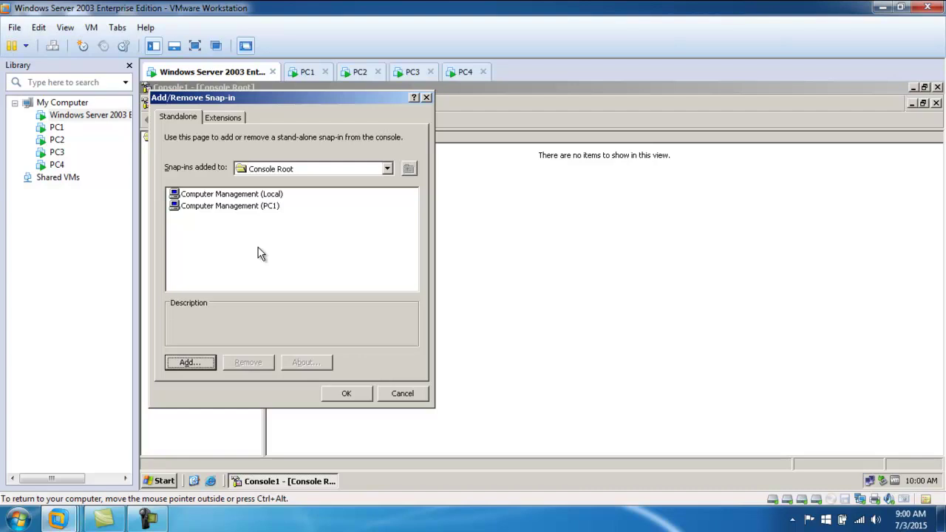
- Try adding a Device Manager snap-in for another computer by typed name; it returns Access denied
{"action": "left_click", "coordinate": [197, 366]}
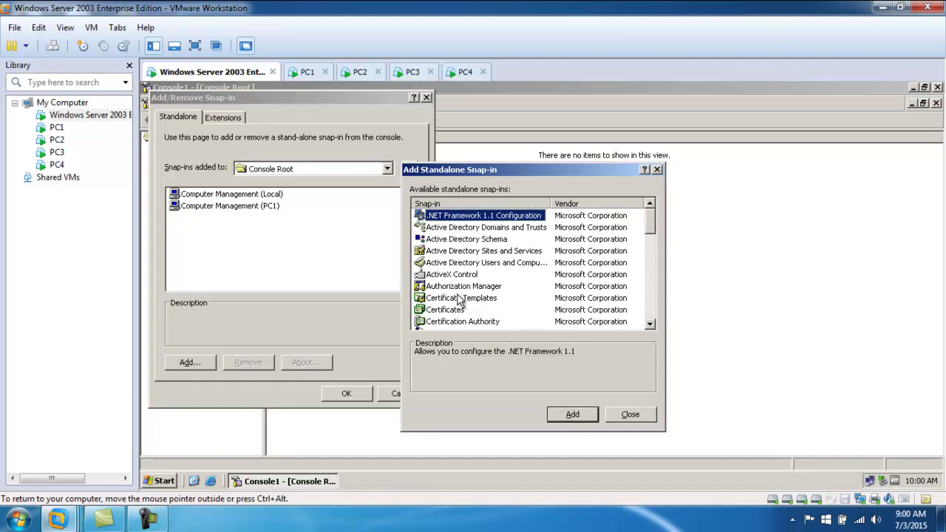
{"action": "scroll", "coordinate": [458, 300], "scroll_direction": "down", "scroll_amount": 2}
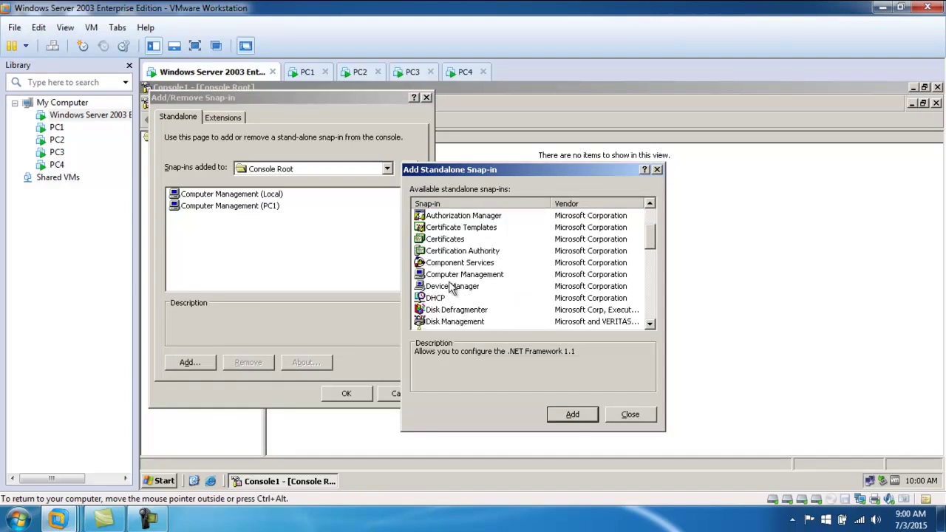
{"action": "left_click", "coordinate": [450, 286]}
{"action": "left_click", "coordinate": [574, 414]}
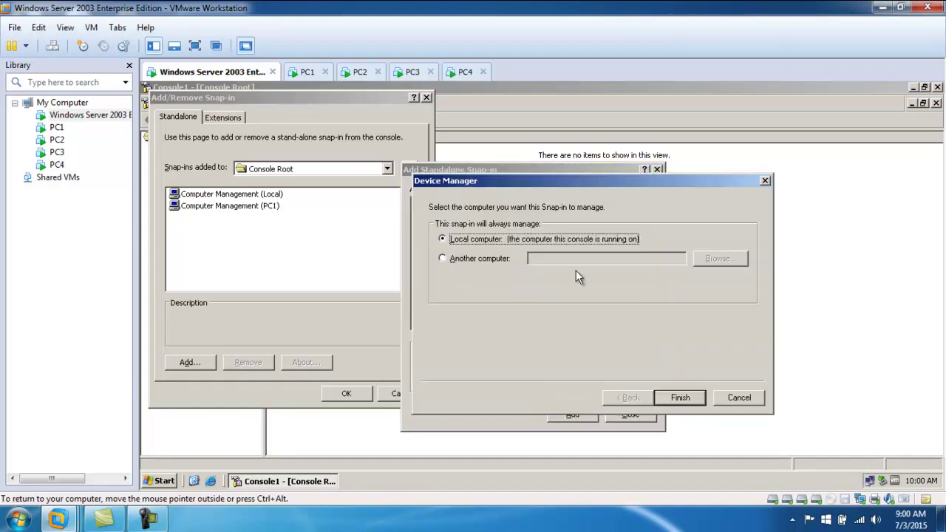
{"action": "left_click", "coordinate": [503, 258]}
{"action": "left_click", "coordinate": [555, 259]}
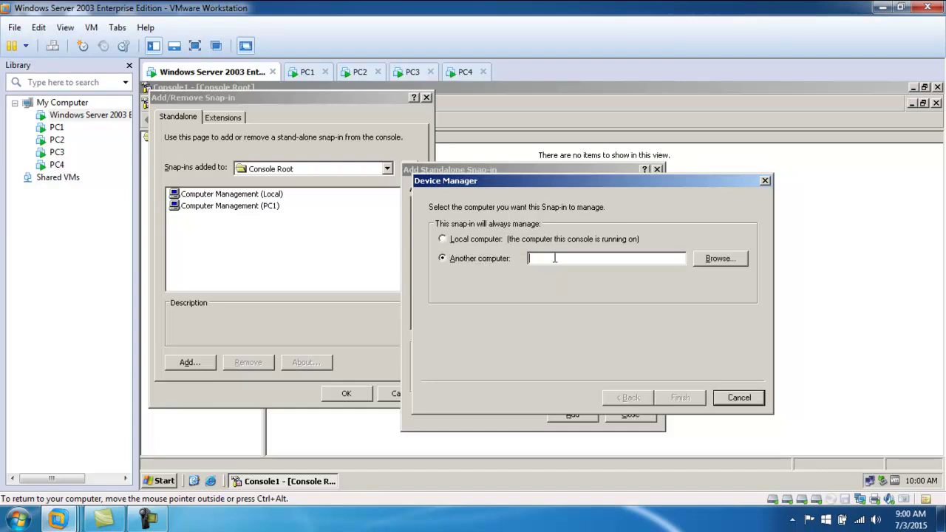
{"action": "type", "text": "PC2"}
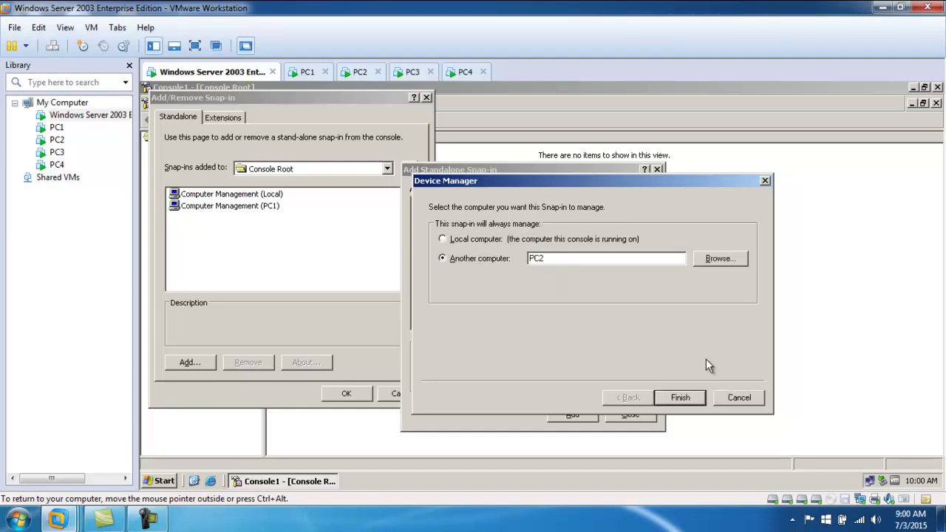
{"action": "left_click", "coordinate": [681, 396]}
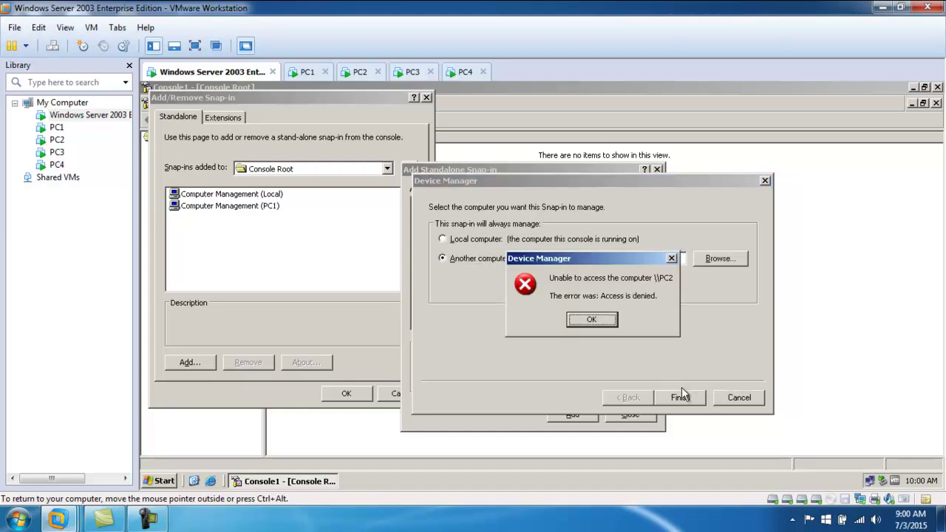
{"action": "left_click", "coordinate": [591, 319]}
- Browse the domain to pick PC2 for the Device Manager snap-in and retry; access is denied again
{"action": "left_click", "coordinate": [719, 260]}
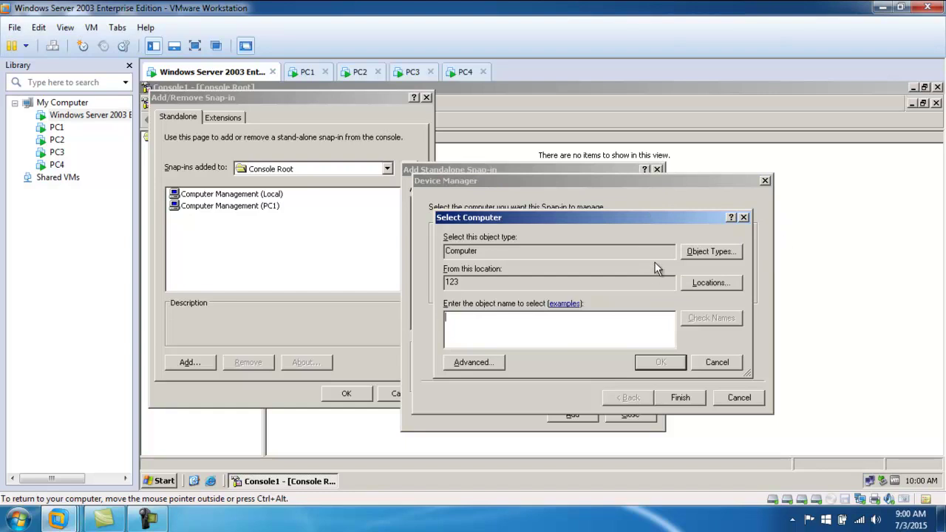
{"action": "left_click", "coordinate": [473, 362]}
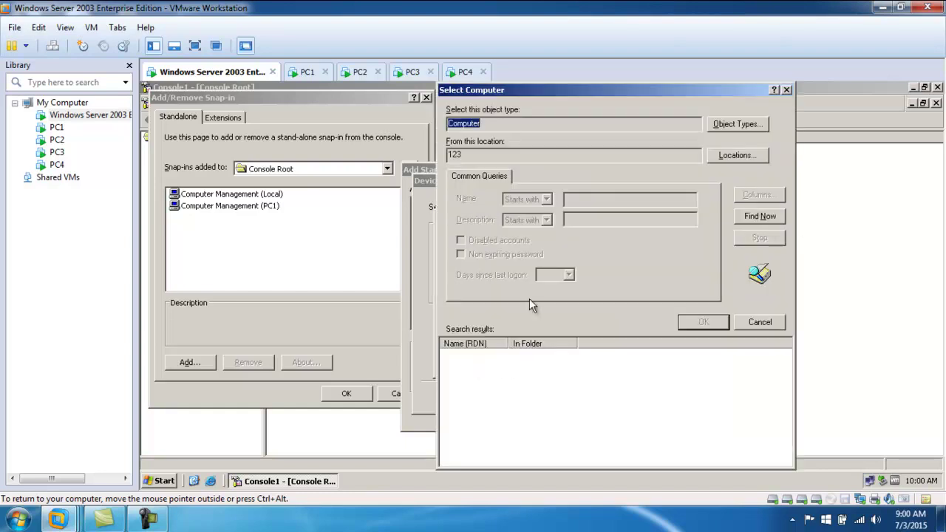
{"action": "left_click", "coordinate": [759, 217]}
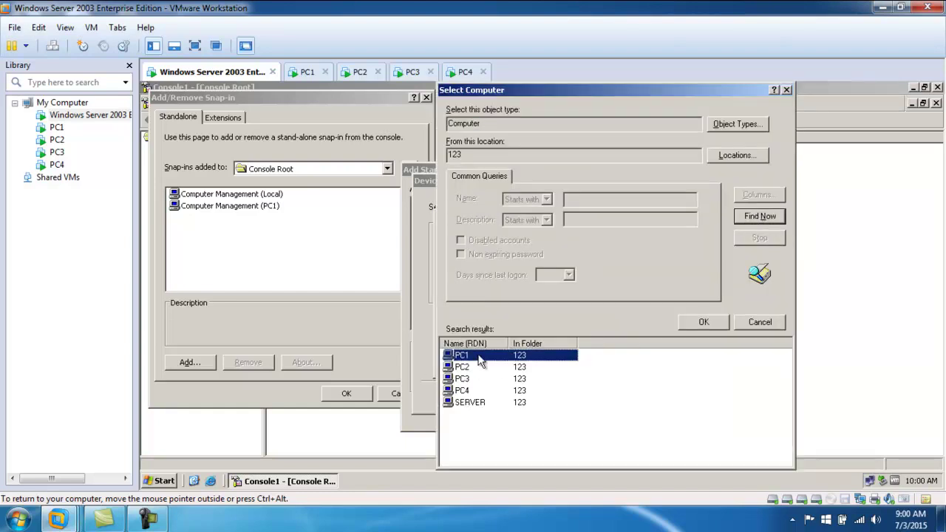
{"action": "double_click", "coordinate": [459, 367]}
{"action": "left_click", "coordinate": [655, 363]}
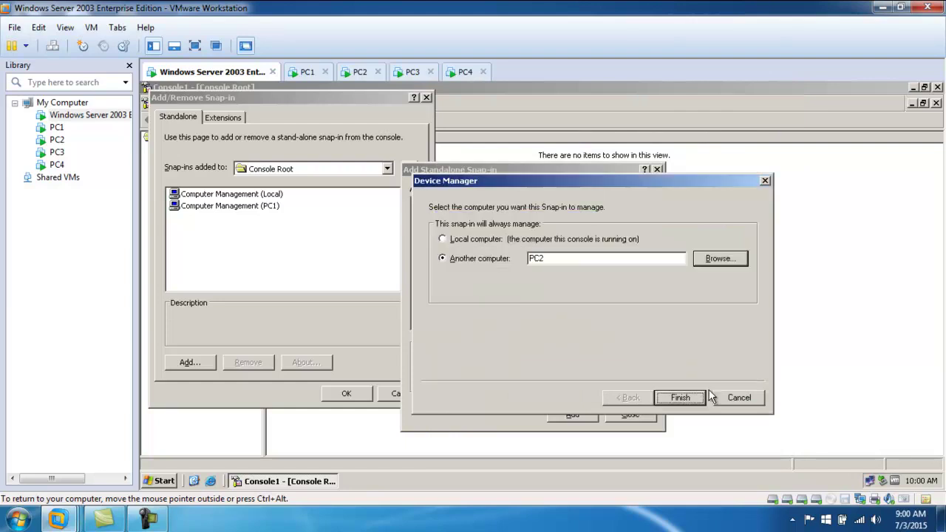
{"action": "left_click", "coordinate": [683, 398]}
{"action": "left_click", "coordinate": [591, 320]}
- Open \\pc2 from Run, correcting the mistyped //pc path, to list PC2's shares
{"action": "left_click", "coordinate": [164, 481]}
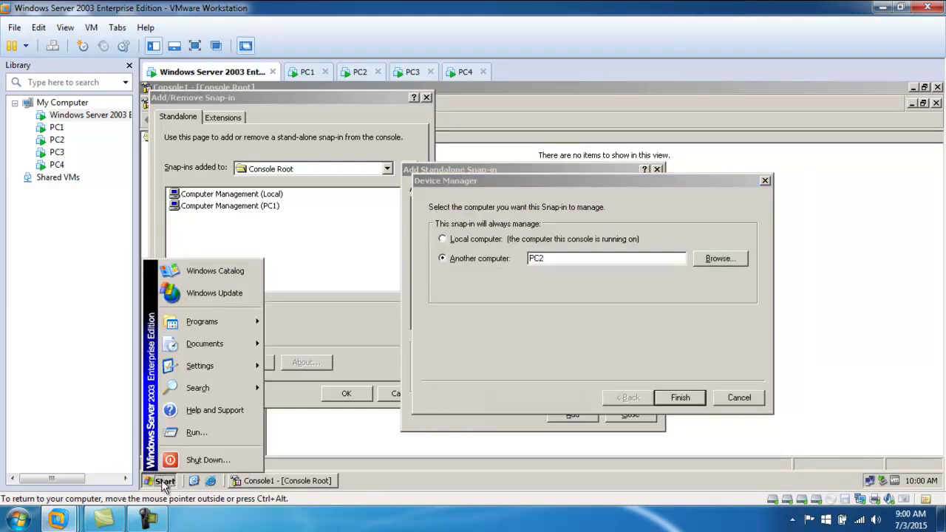
{"action": "left_click", "coordinate": [197, 432]}
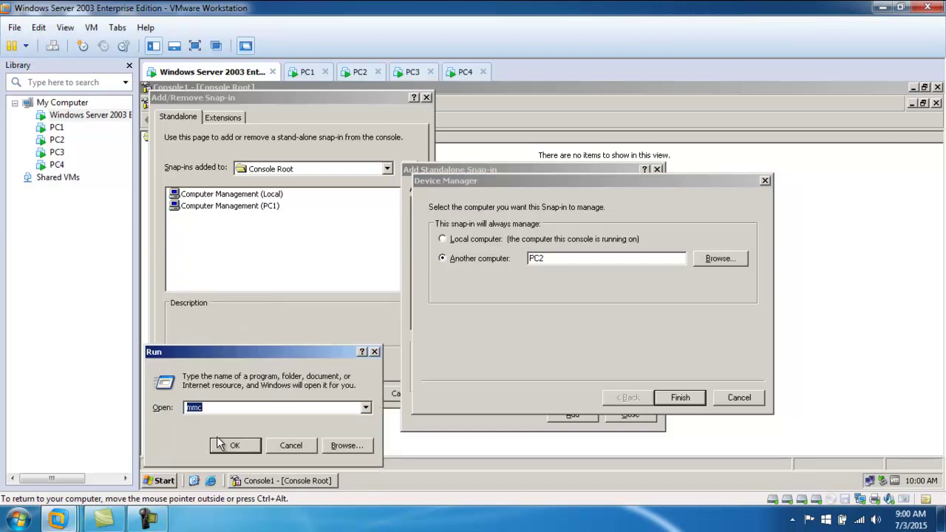
{"action": "type", "text": "//pc2"}
{"action": "key", "text": "Return"}
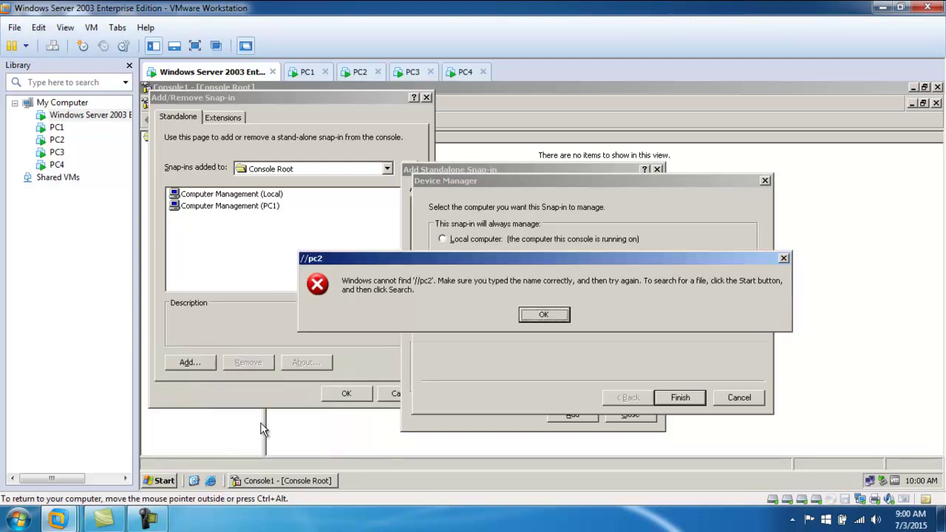
{"action": "left_click", "coordinate": [543, 315]}
{"action": "left_click", "coordinate": [226, 408]}
{"action": "key", "text": "BackSpace"}
{"action": "key", "text": "BackSpace"}
{"action": "key", "text": "BackSpace"}
{"action": "key", "text": "BackSpace"}
{"action": "key", "text": "BackSpace"}
{"action": "type", "text": "\\\\"}
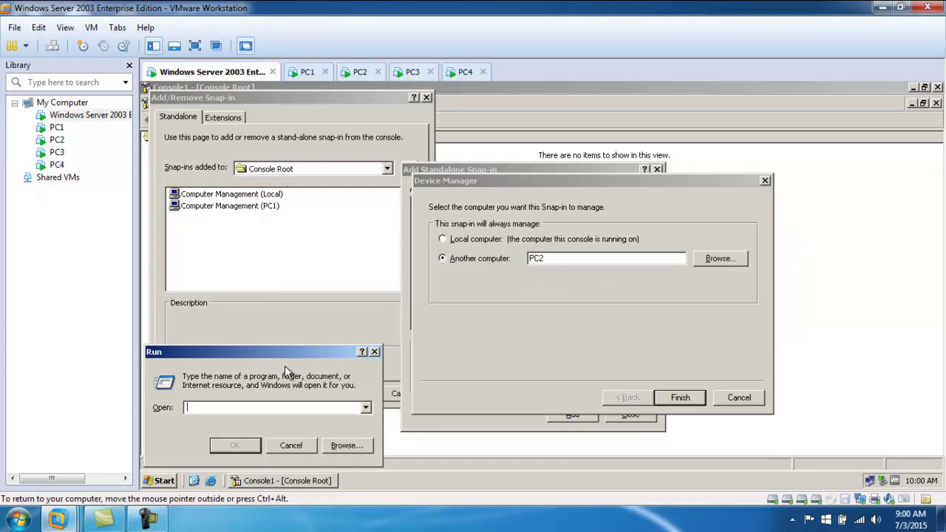
{"action": "type", "text": "pc2"}
{"action": "key", "text": "Return"}
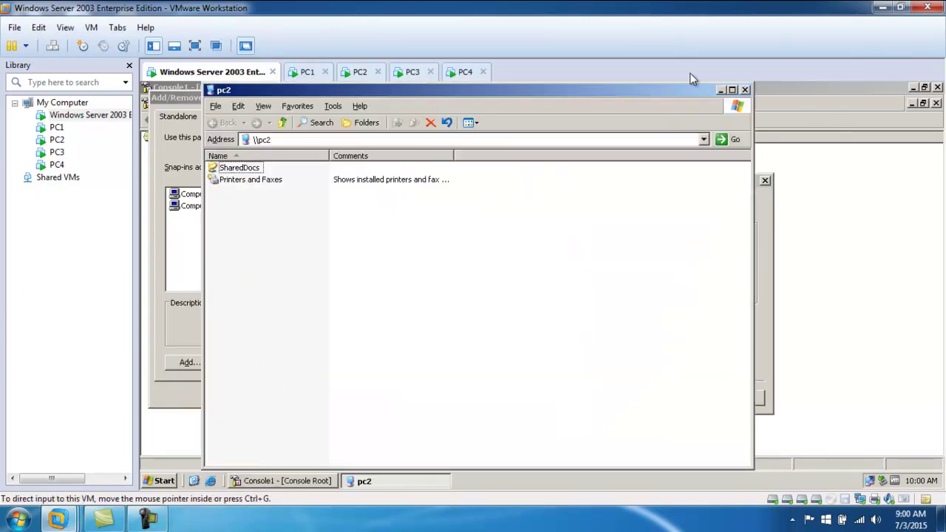
{"action": "left_click", "coordinate": [755, 88]}
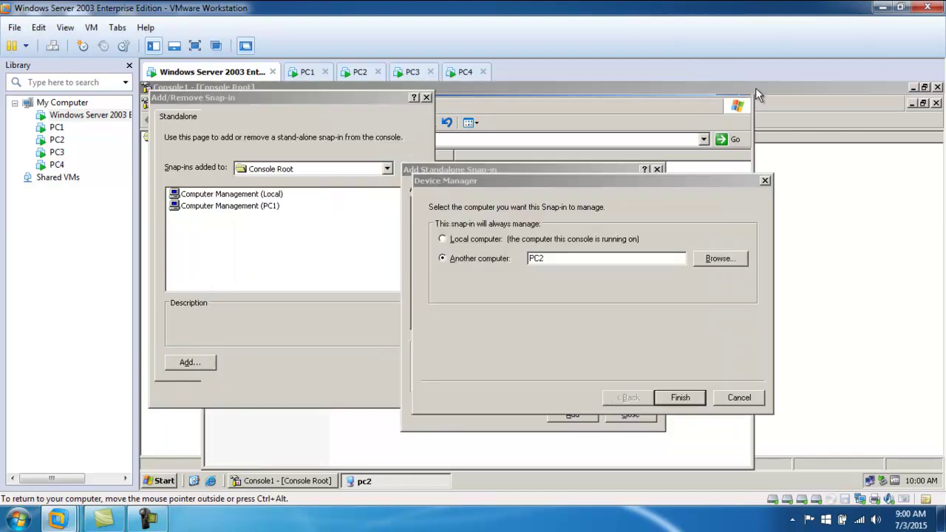
- Retry PC2, then browse to PC3 for Device Manager; both deny access, so cancel the wizard
{"action": "left_click", "coordinate": [678, 397]}
{"action": "left_click", "coordinate": [592, 319]}
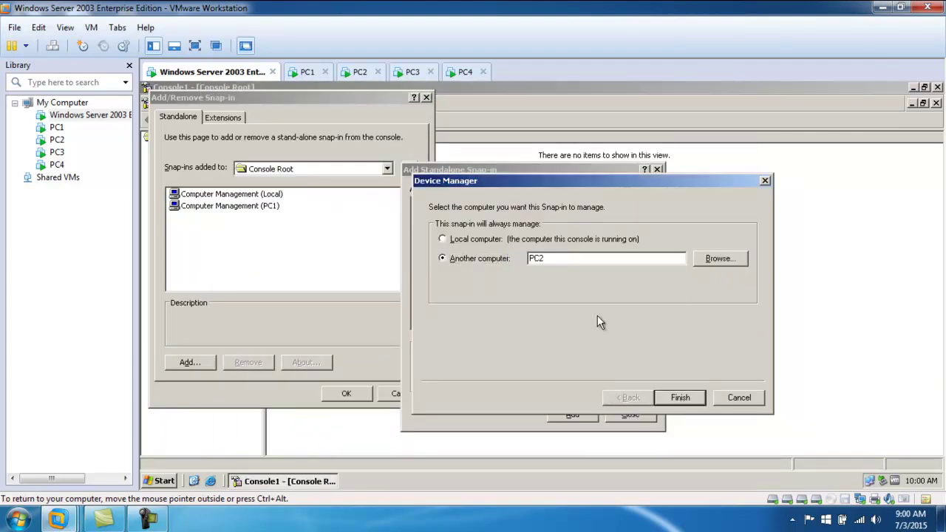
{"action": "left_click", "coordinate": [712, 260]}
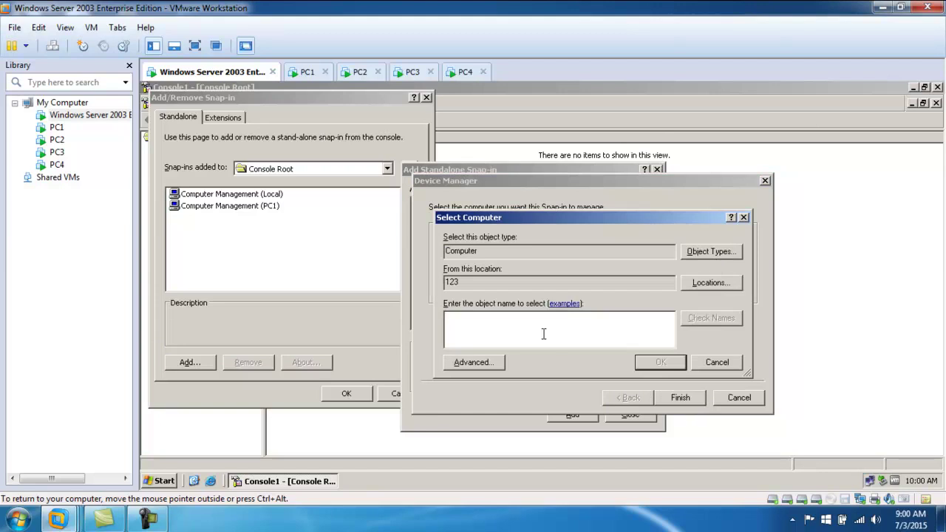
{"action": "left_click", "coordinate": [478, 364]}
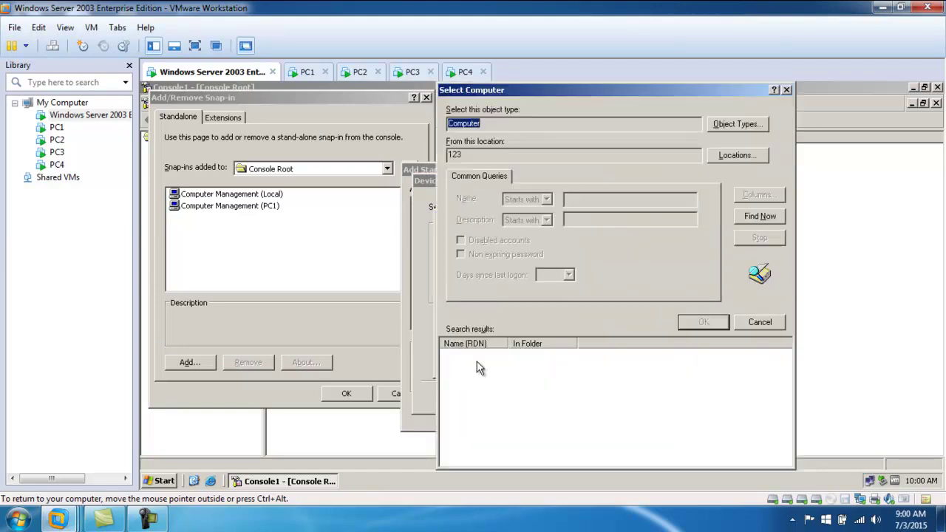
{"action": "left_click", "coordinate": [774, 216]}
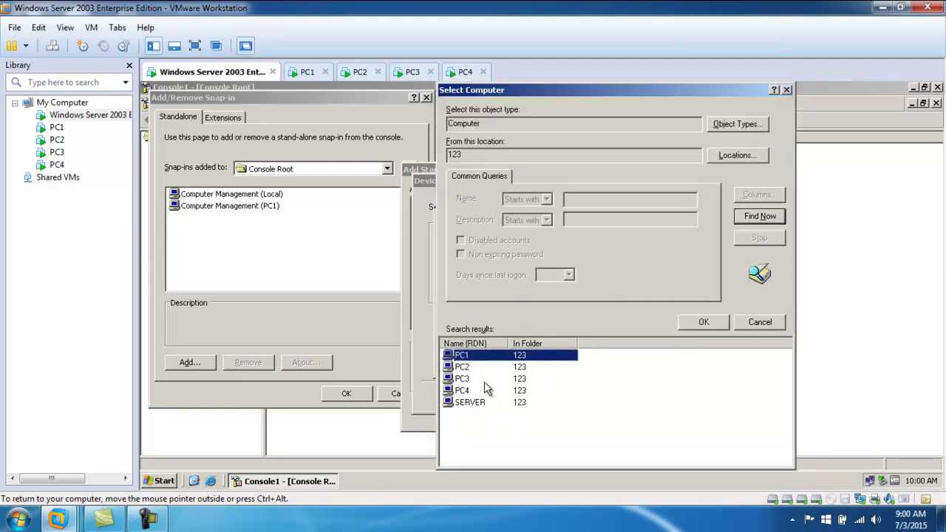
{"action": "left_click", "coordinate": [464, 380]}
{"action": "left_click", "coordinate": [699, 322]}
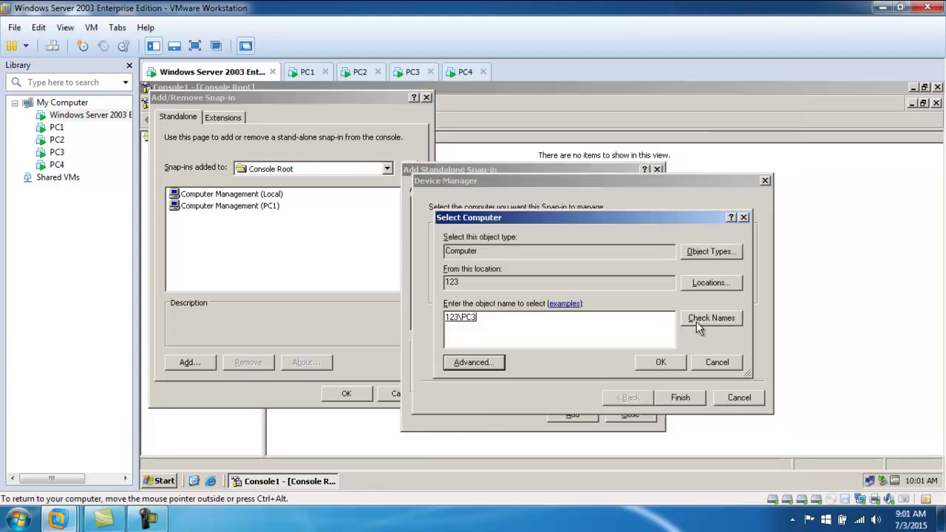
{"action": "left_click", "coordinate": [662, 364]}
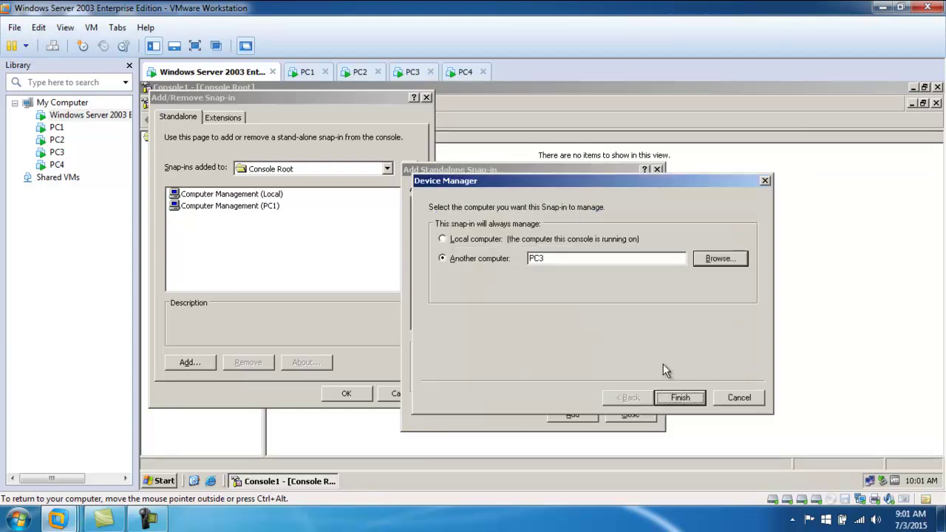
{"action": "left_click", "coordinate": [686, 397]}
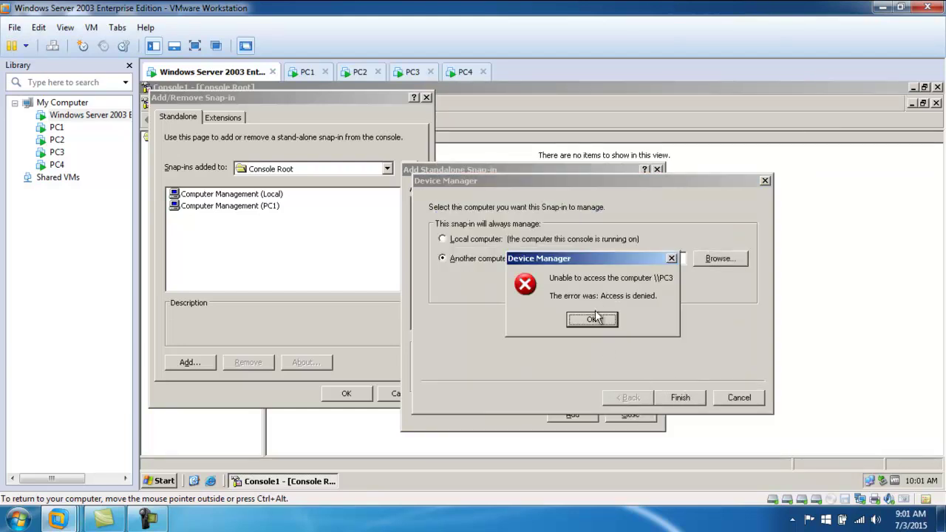
{"action": "left_click", "coordinate": [595, 320]}
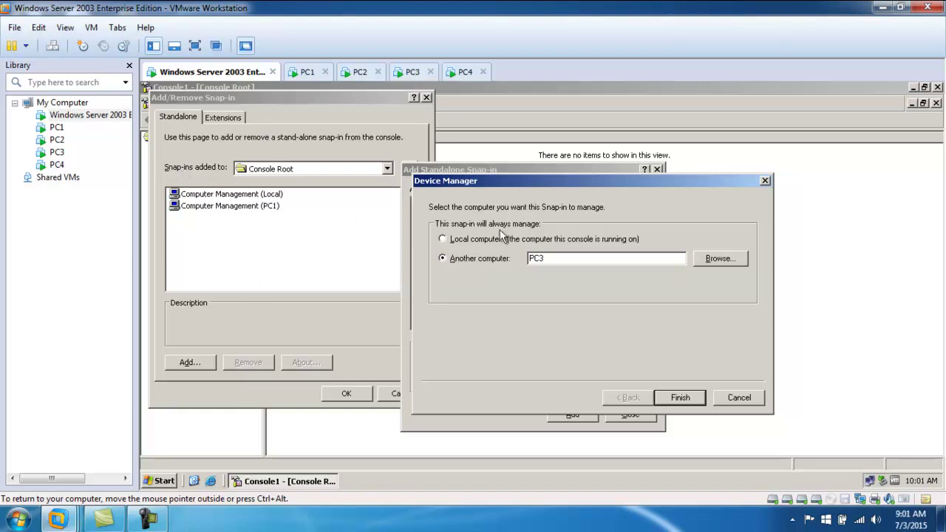
{"action": "left_click", "coordinate": [739, 398]}
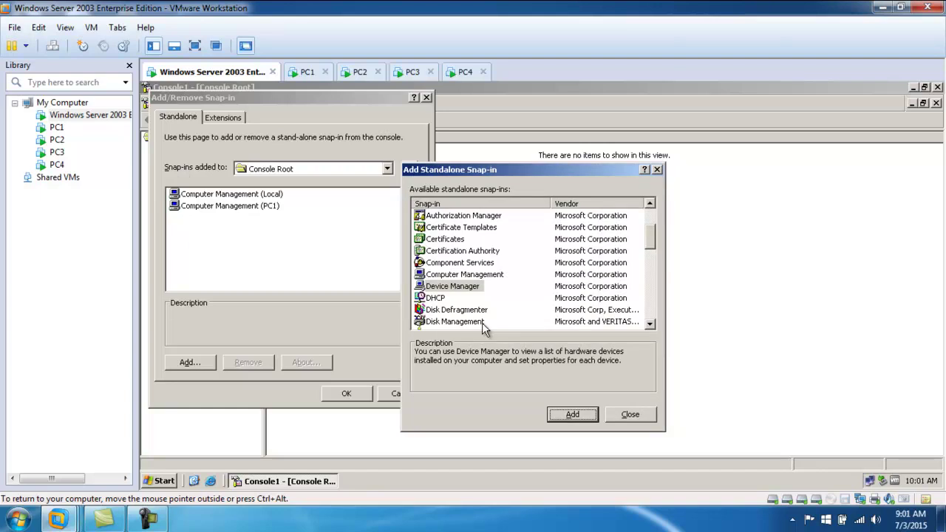
- Add a Computer Management snap-in set to manage PC2
{"action": "mouse_move", "coordinate": [653, 247]}
{"action": "left_mouse_down"}
{"action": "mouse_move", "coordinate": [652, 229]}
{"action": "mouse_move", "coordinate": [656, 238]}
{"action": "left_mouse_up"}
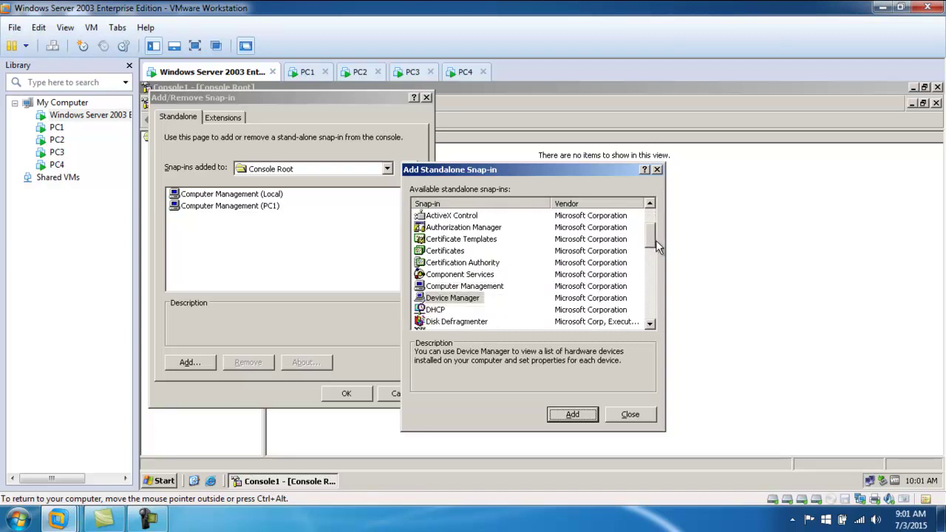
{"action": "left_click", "coordinate": [471, 286]}
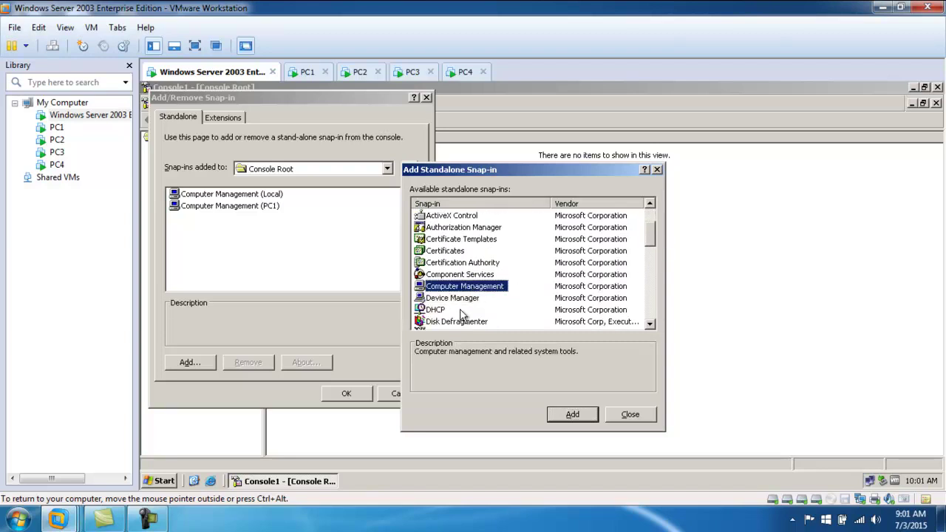
{"action": "left_click", "coordinate": [574, 414]}
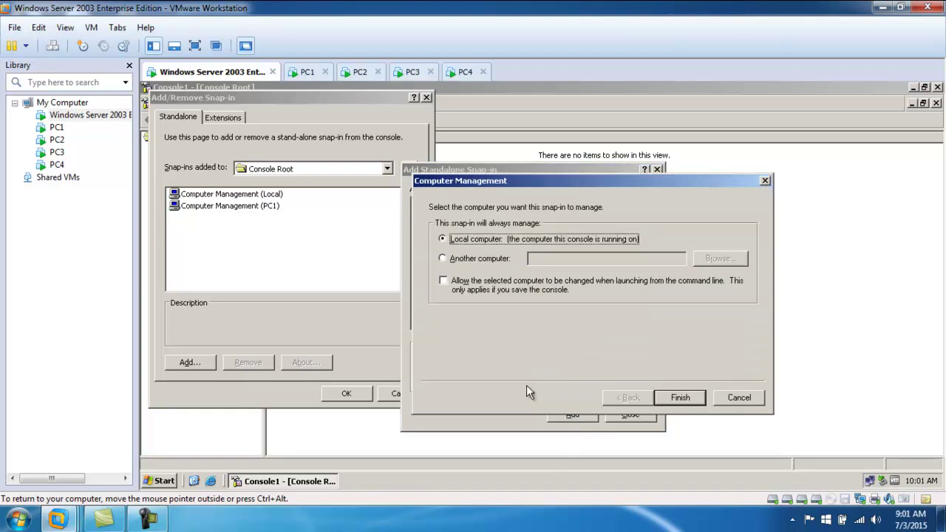
{"action": "left_click", "coordinate": [482, 258]}
{"action": "left_click", "coordinate": [556, 257]}
{"action": "type", "text": "pc2"}
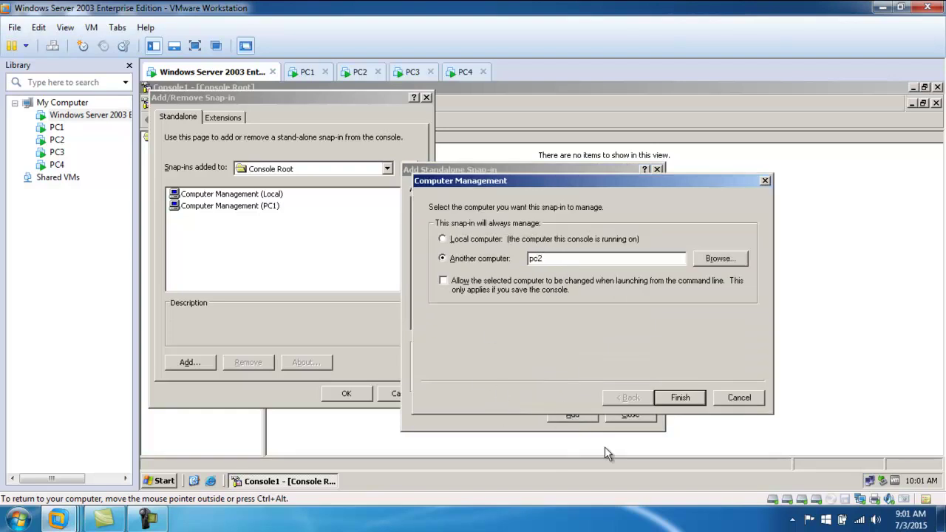
{"action": "left_click", "coordinate": [676, 397]}
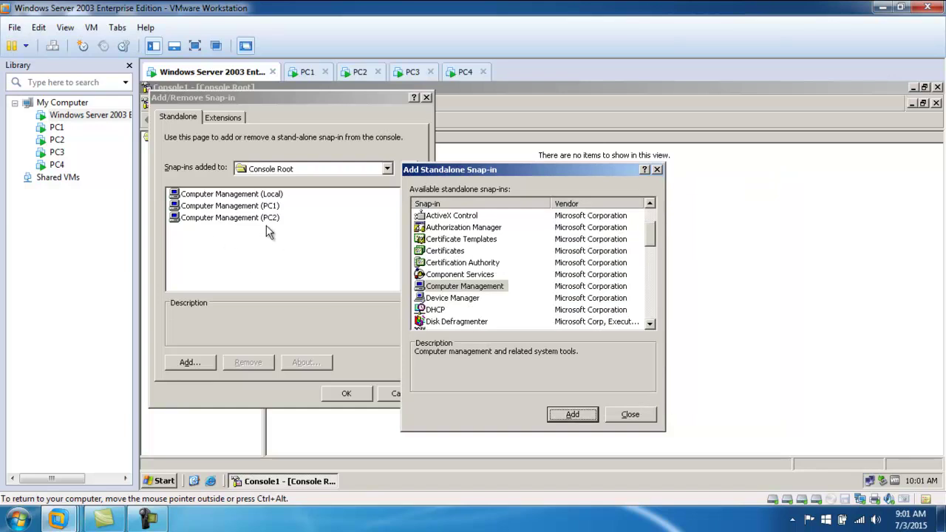
- Add Computer Management snap-ins for PC3 and PC4, then close the standalone snap-in list
{"action": "left_click", "coordinate": [572, 413]}
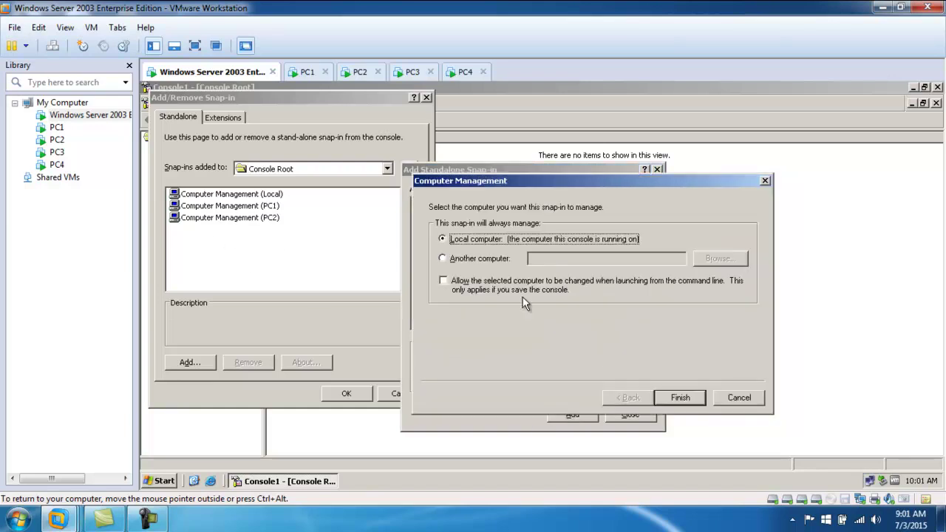
{"action": "left_click", "coordinate": [482, 258]}
{"action": "left_click", "coordinate": [542, 260]}
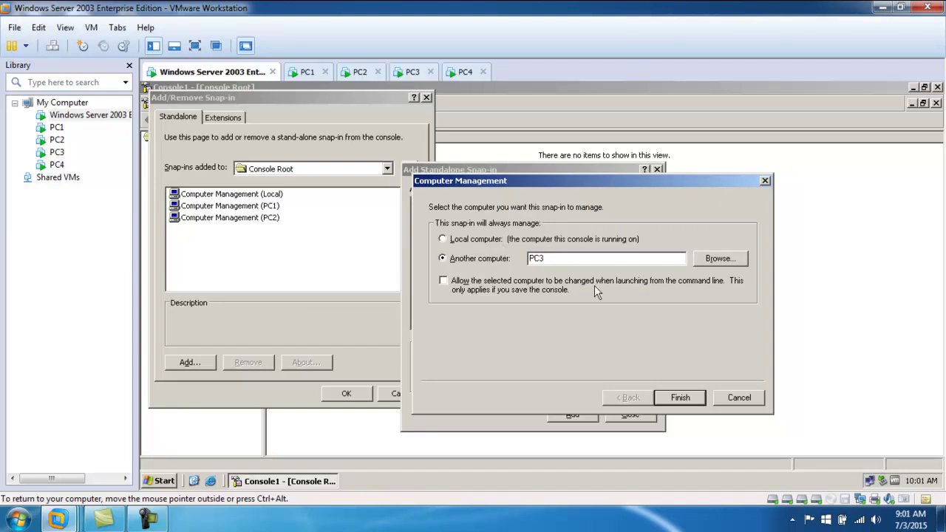
{"action": "left_click", "coordinate": [682, 399]}
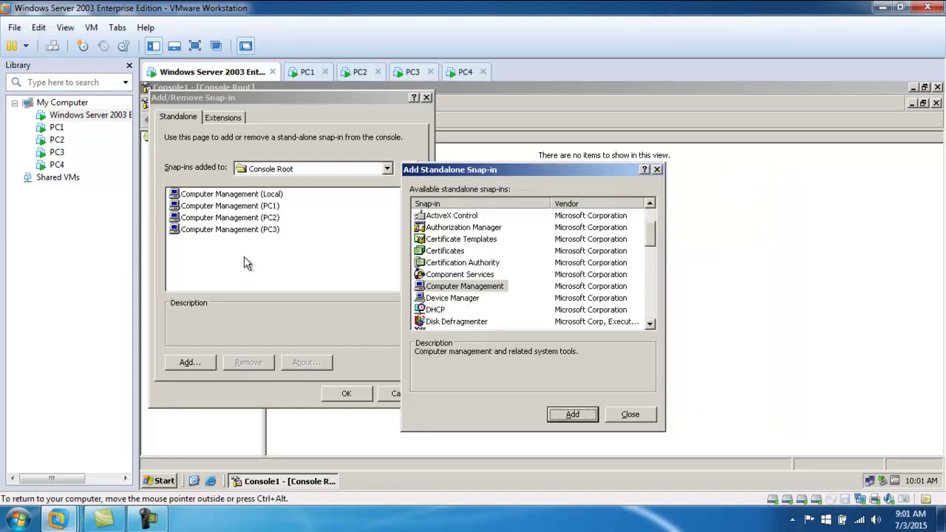
{"action": "left_click", "coordinate": [573, 414]}
{"action": "left_click", "coordinate": [498, 256]}
{"action": "left_click", "coordinate": [538, 260]}
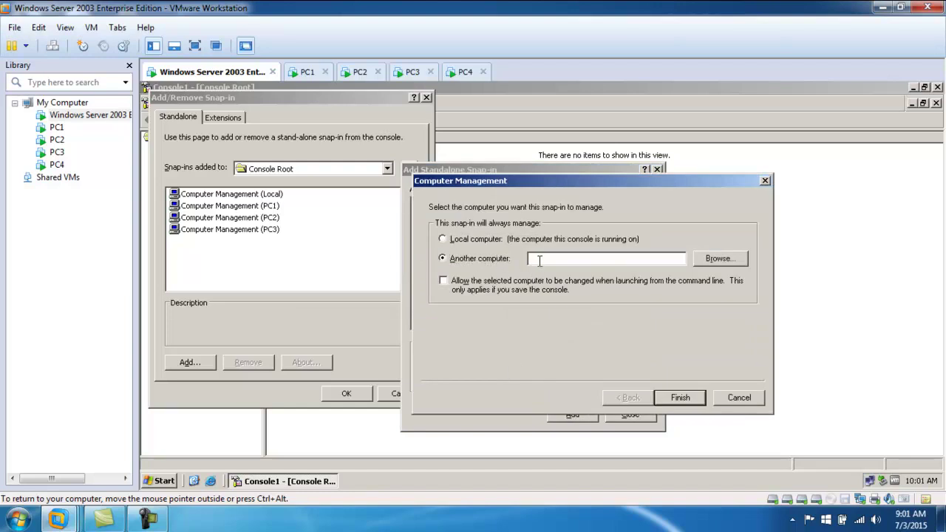
{"action": "left_click", "coordinate": [703, 404]}
{"action": "left_click", "coordinate": [628, 415]}
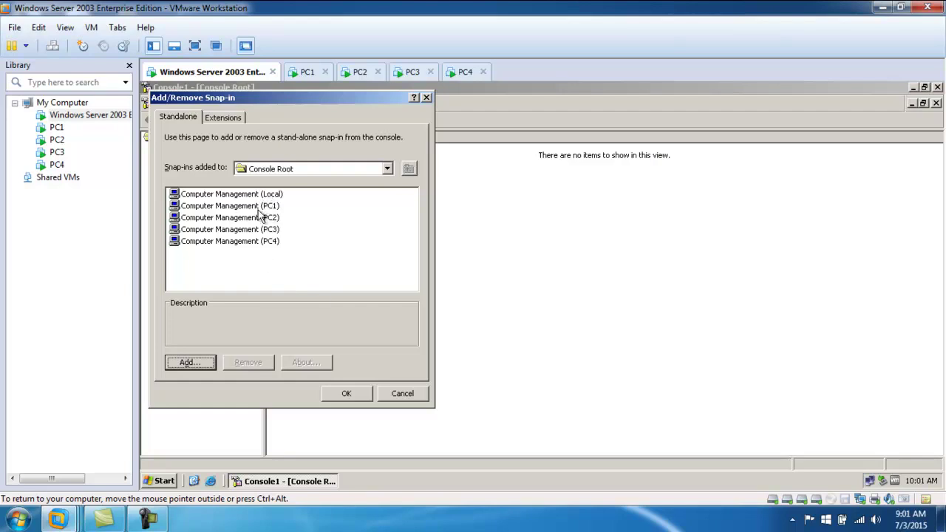
- Apply the five Computer Management snap-ins and expand the Local, PC1, PC2, PC3 and PC4 nodes
{"action": "left_click", "coordinate": [201, 206]}
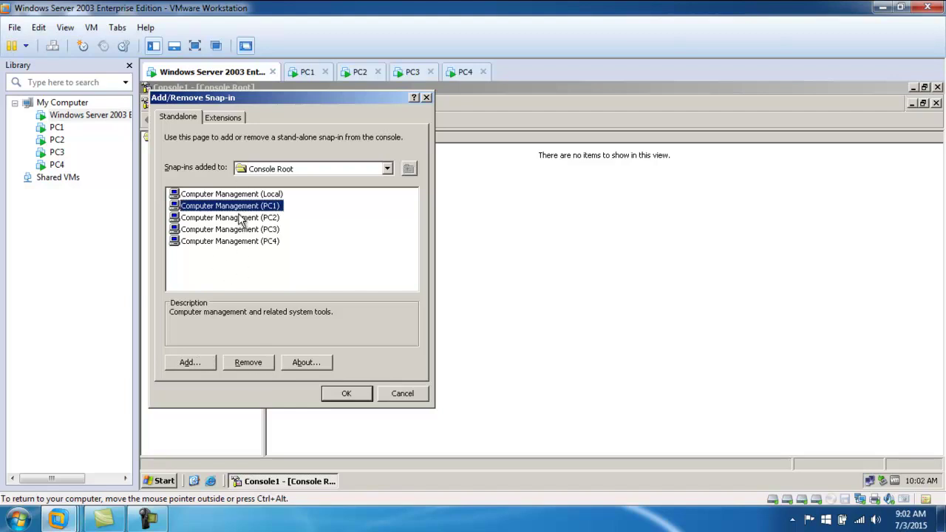
{"action": "left_click", "coordinate": [264, 255]}
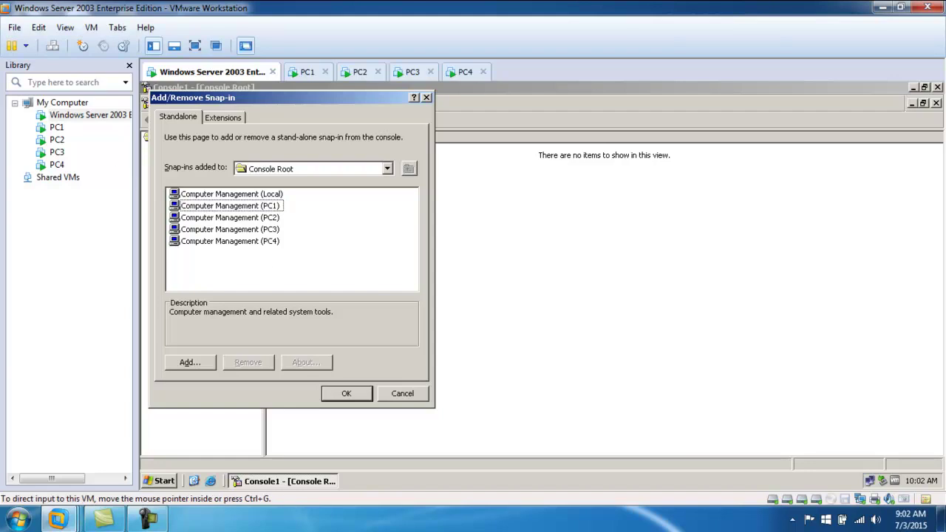
{"action": "left_click", "coordinate": [344, 393]}
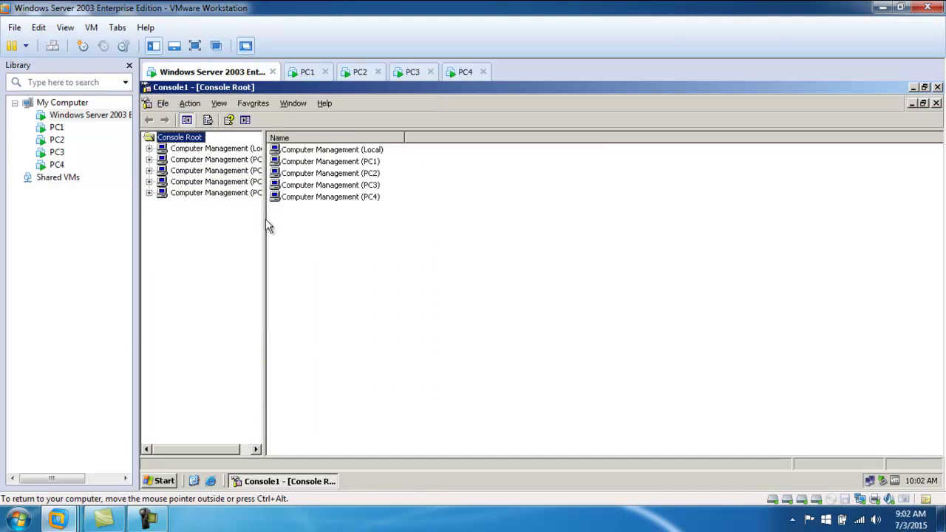
{"action": "left_click_drag", "start_coordinate": [265, 220], "coordinate": [327, 221]}
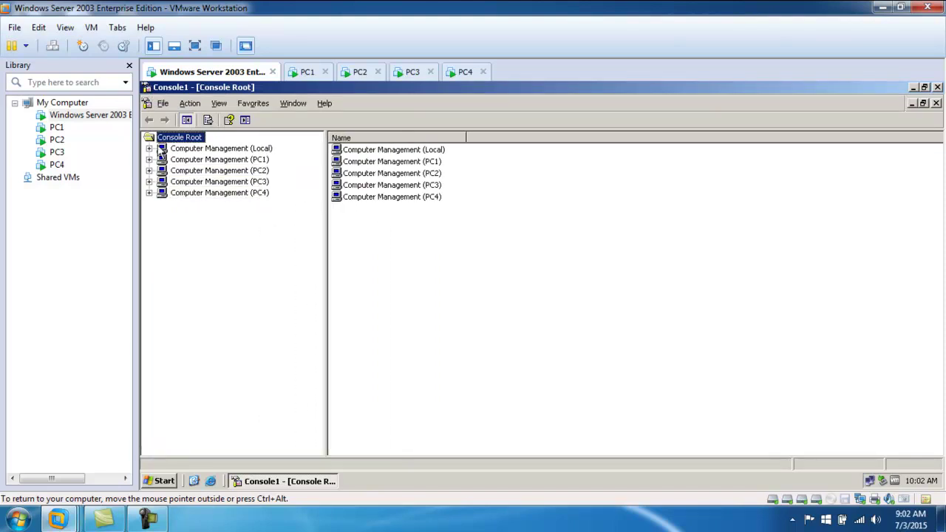
{"action": "left_click", "coordinate": [150, 149]}
{"action": "left_click", "coordinate": [205, 152]}
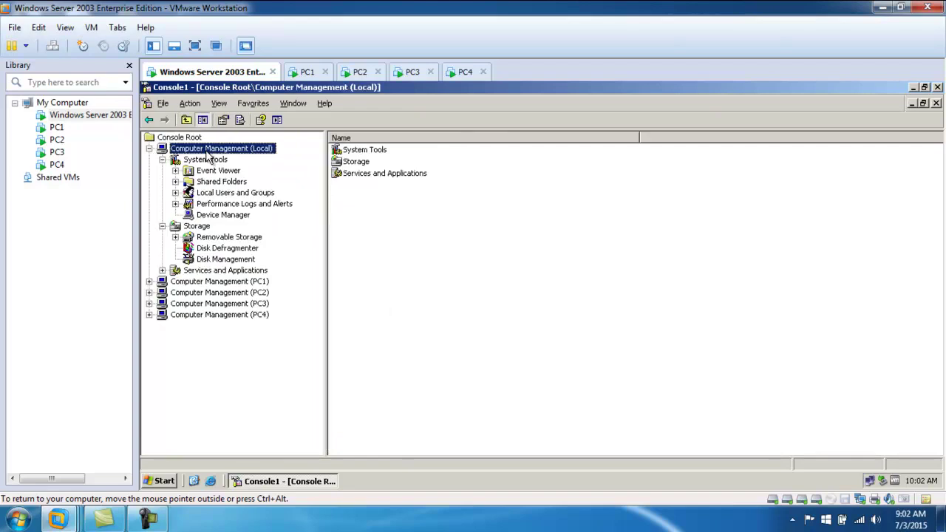
{"action": "left_click", "coordinate": [149, 282]}
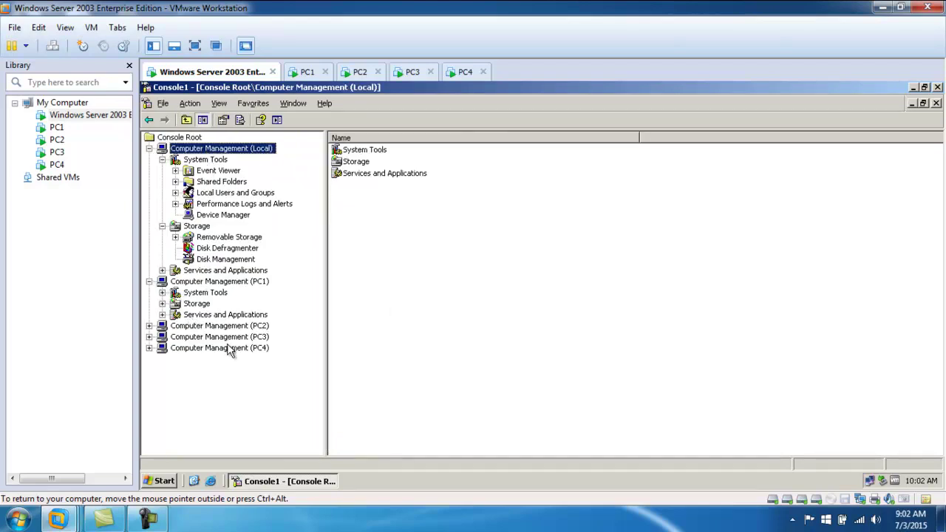
{"action": "left_click", "coordinate": [149, 326]}
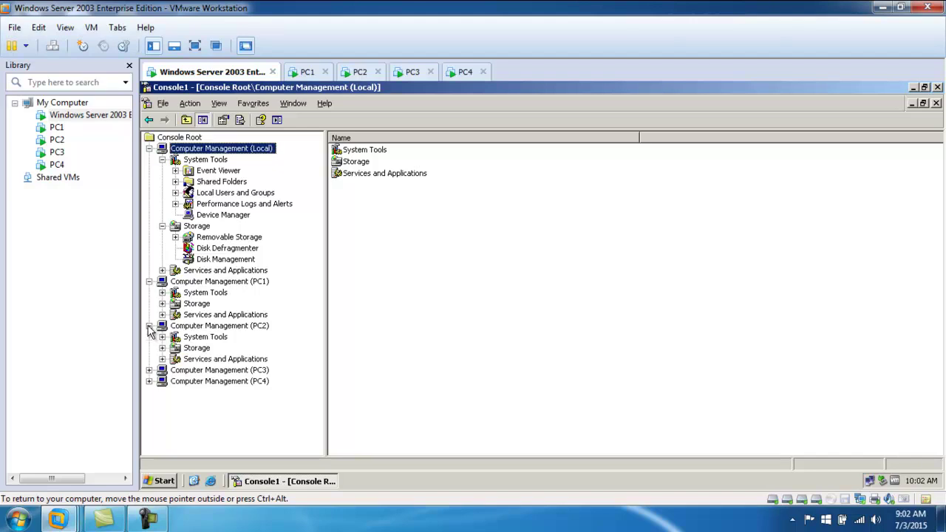
{"action": "left_click", "coordinate": [149, 369]}
{"action": "left_click", "coordinate": [149, 414]}
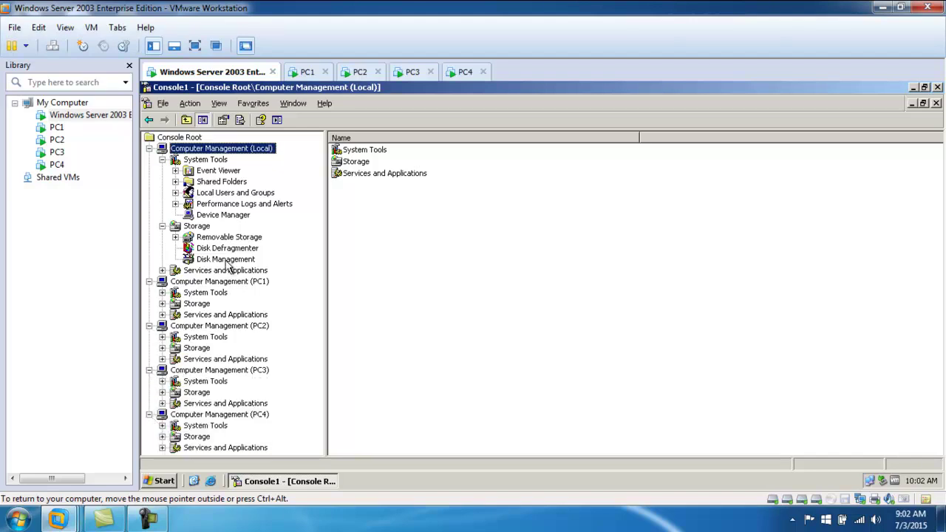
- Show the Users lists under Local Users and Groups for the local machine and PC1
{"action": "left_click", "coordinate": [175, 193]}
{"action": "left_click", "coordinate": [208, 205]}
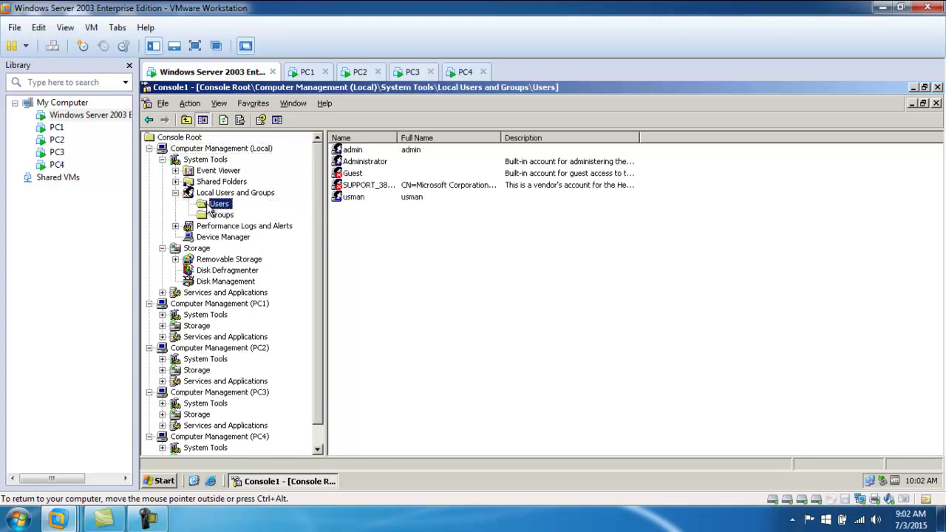
{"action": "left_click", "coordinate": [162, 325]}
{"action": "left_click", "coordinate": [162, 326]}
{"action": "left_click", "coordinate": [162, 315]}
{"action": "left_click", "coordinate": [176, 348]}
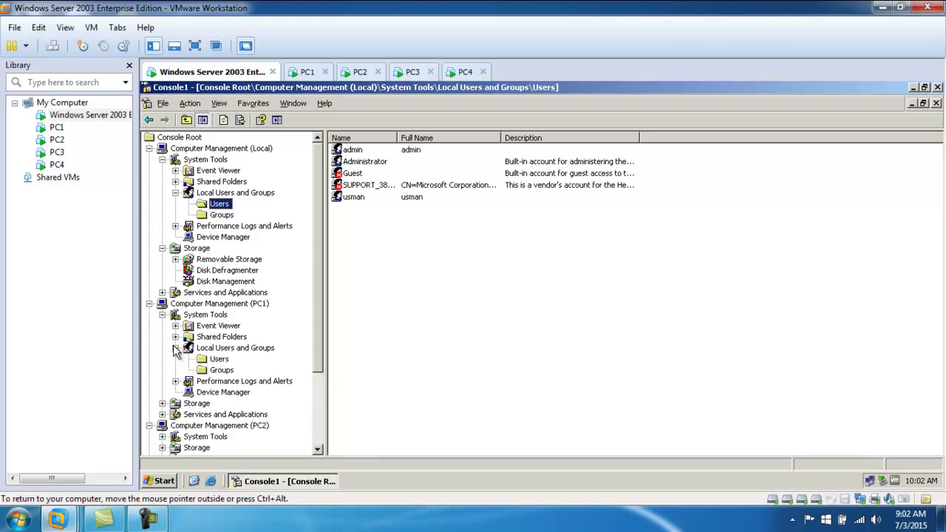
{"action": "left_click", "coordinate": [215, 360]}
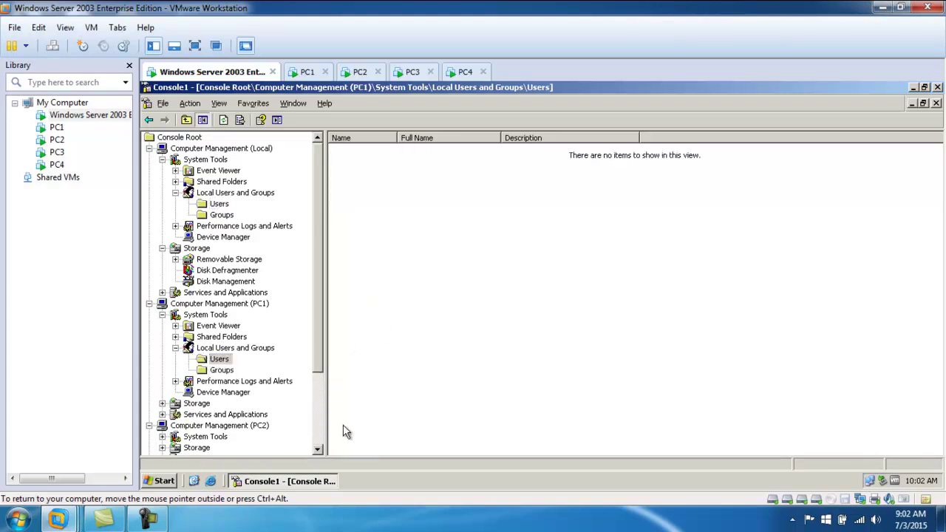
{"action": "scroll", "coordinate": [326, 363], "scroll_direction": "down", "scroll_amount": 3}
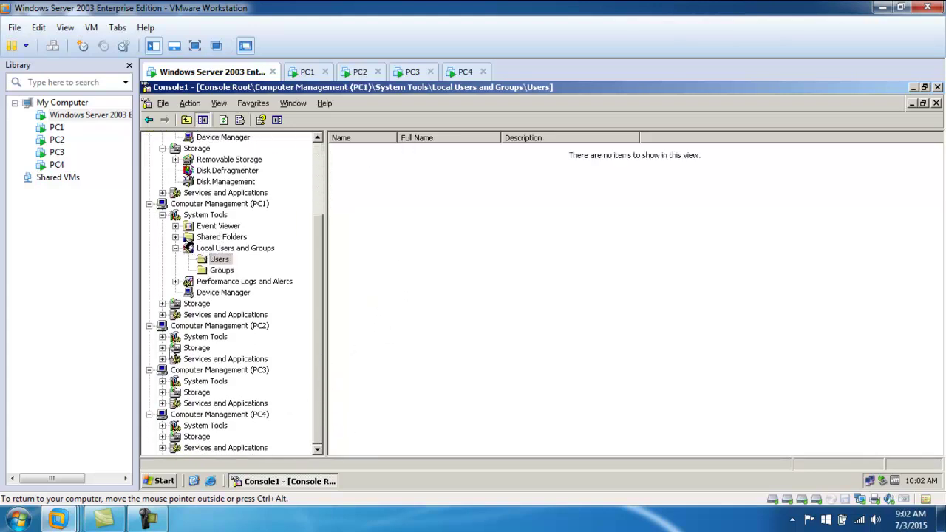
- Expand System Tools under PC2, then close Console1 to bring up the save-settings prompt
{"action": "left_click", "coordinate": [162, 336]}
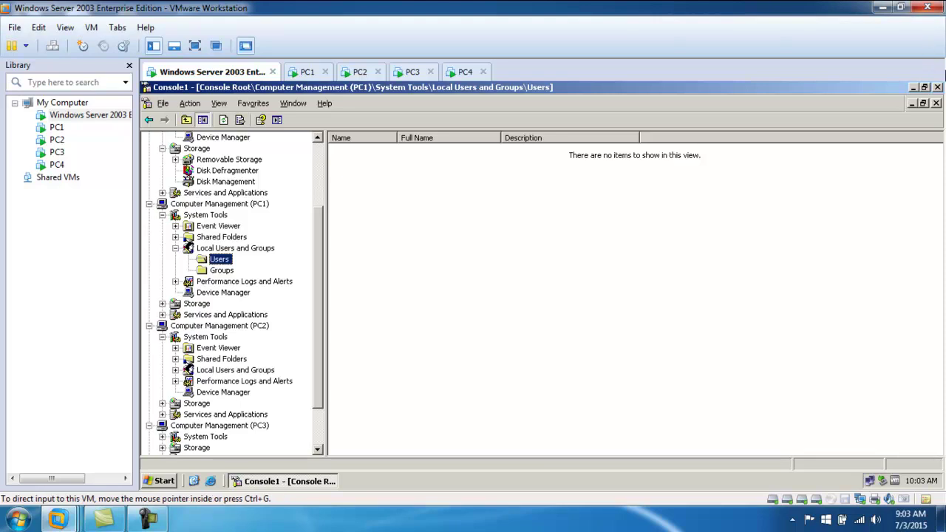
{"action": "left_click", "coordinate": [937, 87]}
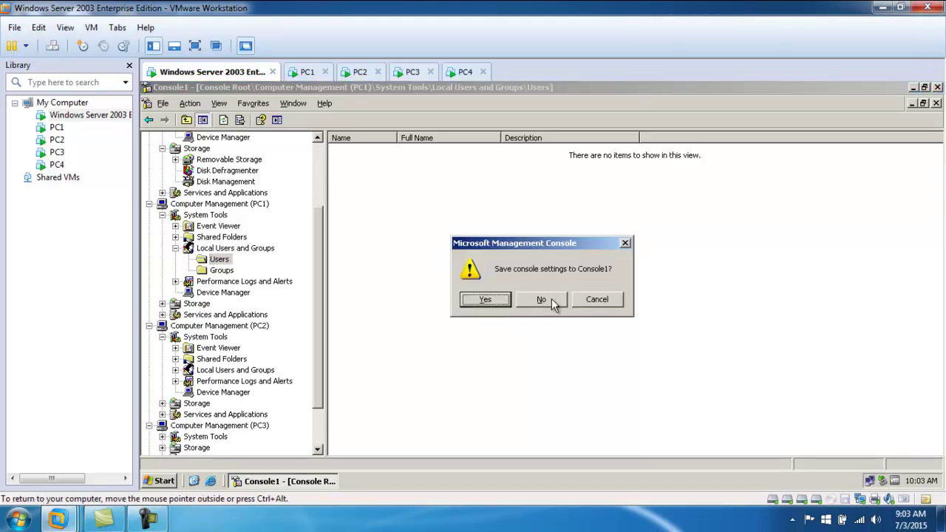
- Back out of saving the console to the Desktop and close Console1 without saving
{"action": "left_click", "coordinate": [490, 299]}
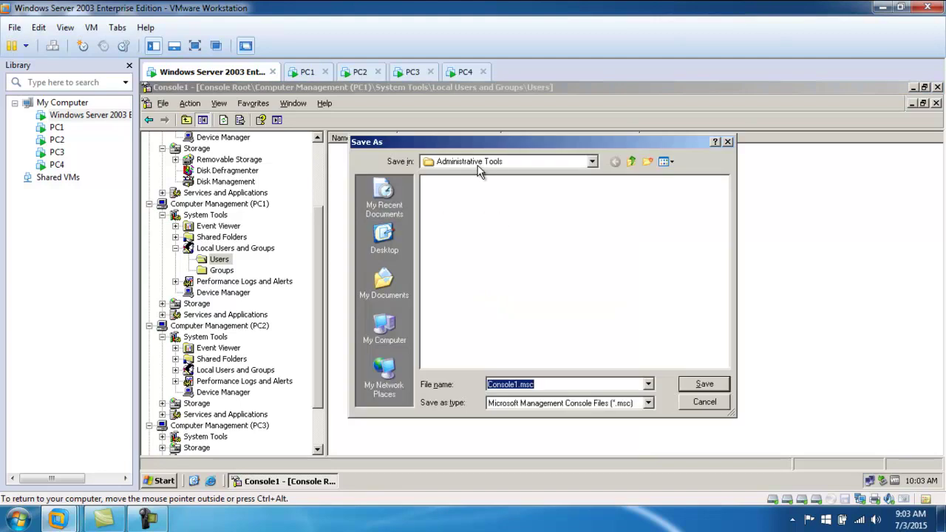
{"action": "left_click", "coordinate": [592, 161]}
{"action": "left_click", "coordinate": [453, 186]}
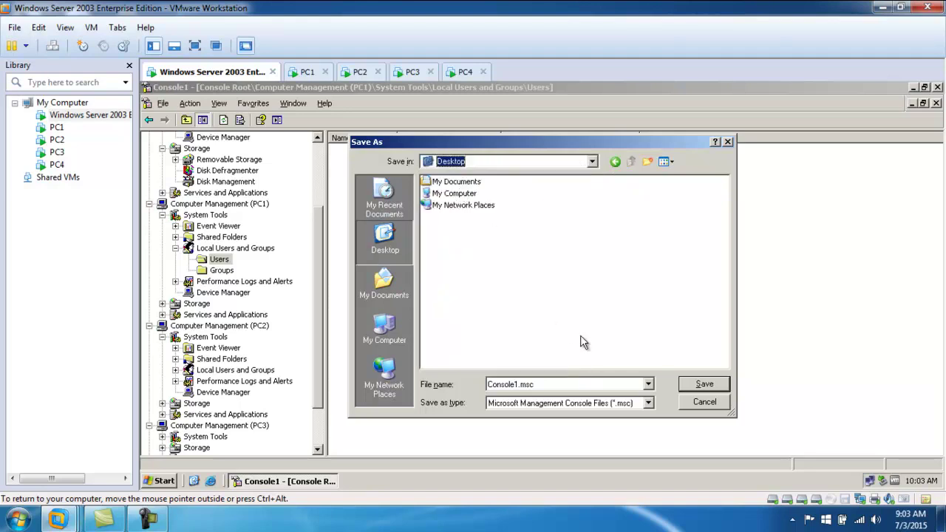
{"action": "left_click", "coordinate": [700, 407]}
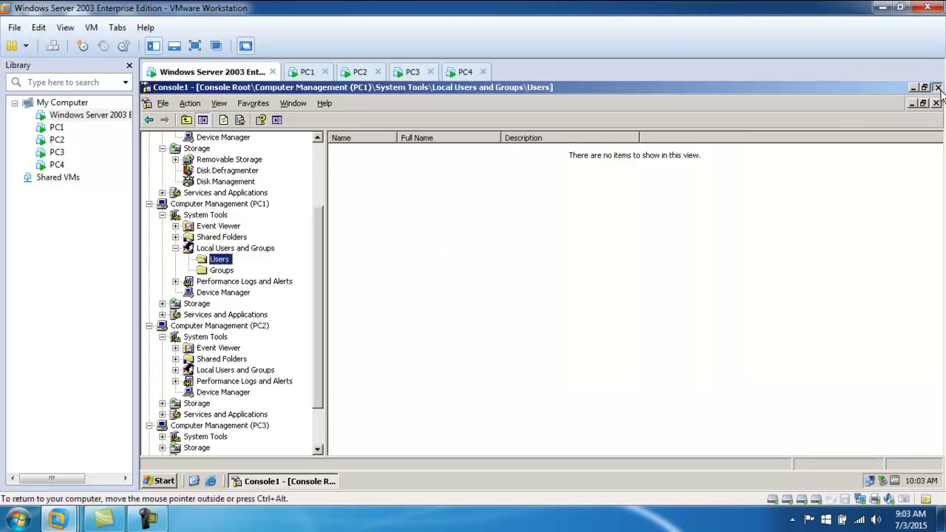
{"action": "left_click", "coordinate": [937, 86]}
{"action": "left_click", "coordinate": [540, 299]}
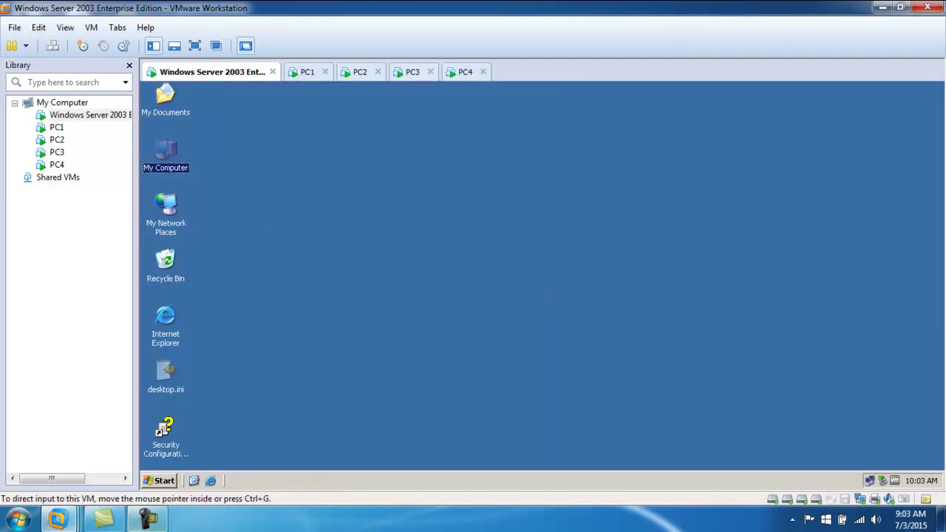
- Launch a new console with mmc from Run and maximize Console1 and its Console Root window
{"action": "left_click", "coordinate": [148, 482]}
{"action": "left_click", "coordinate": [197, 432]}
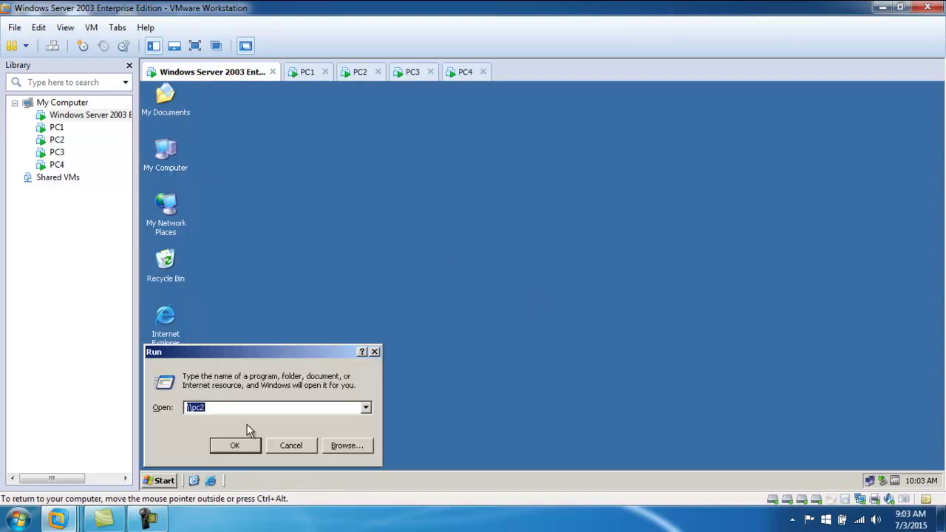
{"action": "type", "text": "mmc"}
{"action": "key", "text": "Return"}
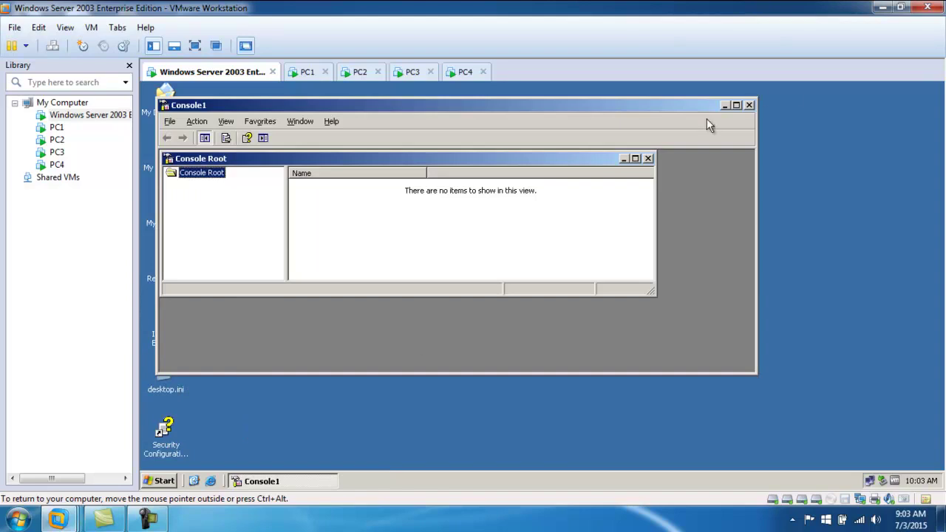
{"action": "left_click", "coordinate": [736, 105]}
{"action": "left_click", "coordinate": [617, 141]}
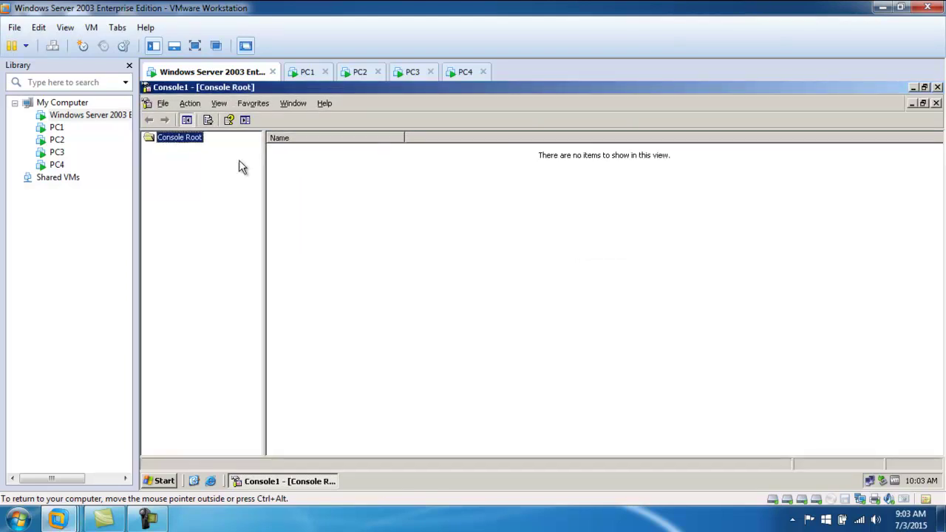
{"action": "left_click", "coordinate": [163, 104]}
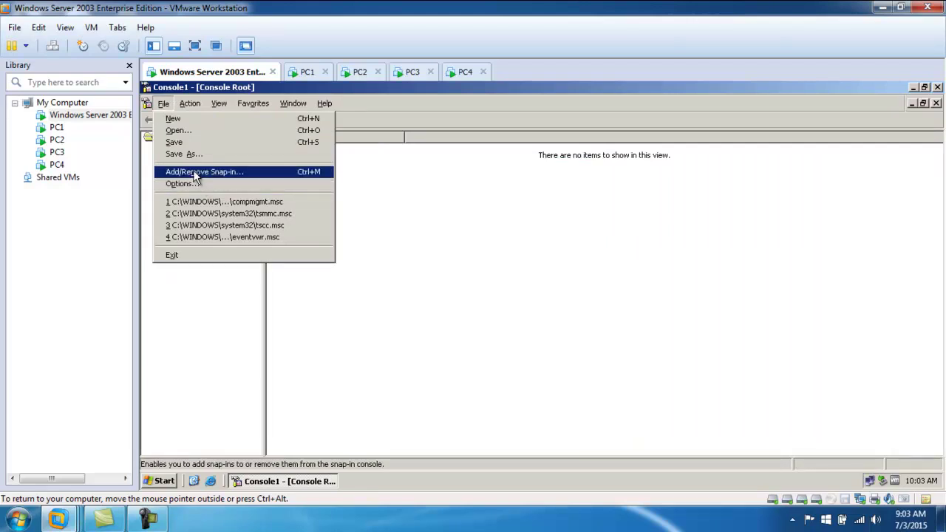
- Try adding a Device Manager snap-in for PC1; after Access is denied, cancel the wizard
{"action": "left_click", "coordinate": [196, 172]}
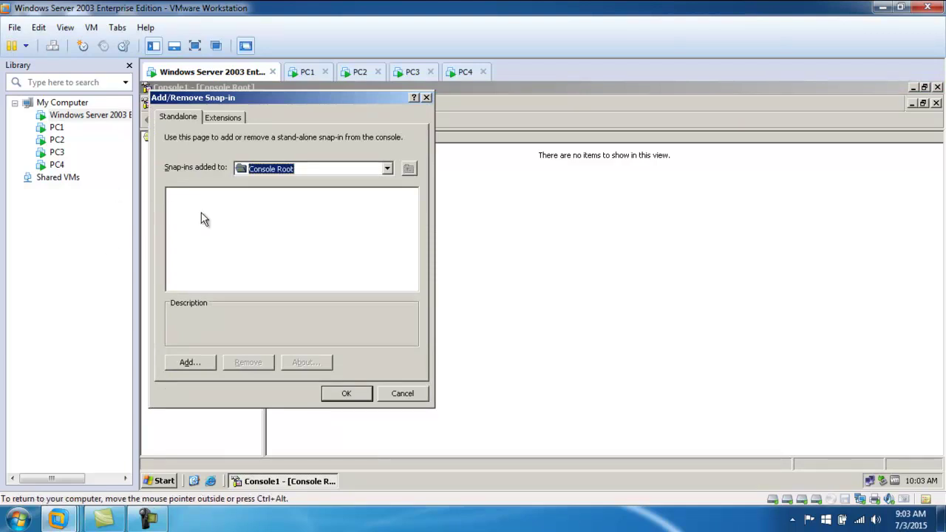
{"action": "left_click", "coordinate": [189, 362]}
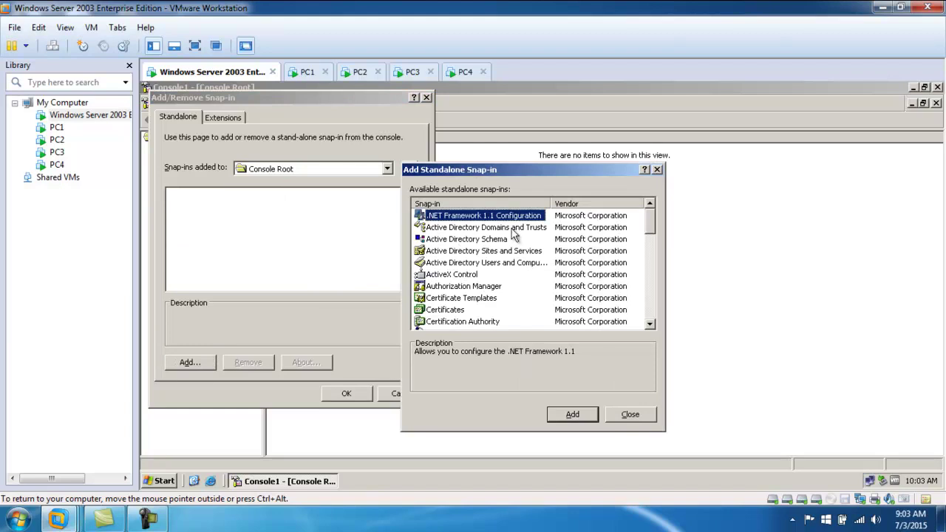
{"action": "scroll", "coordinate": [509, 310], "scroll_direction": "down", "scroll_amount": 1}
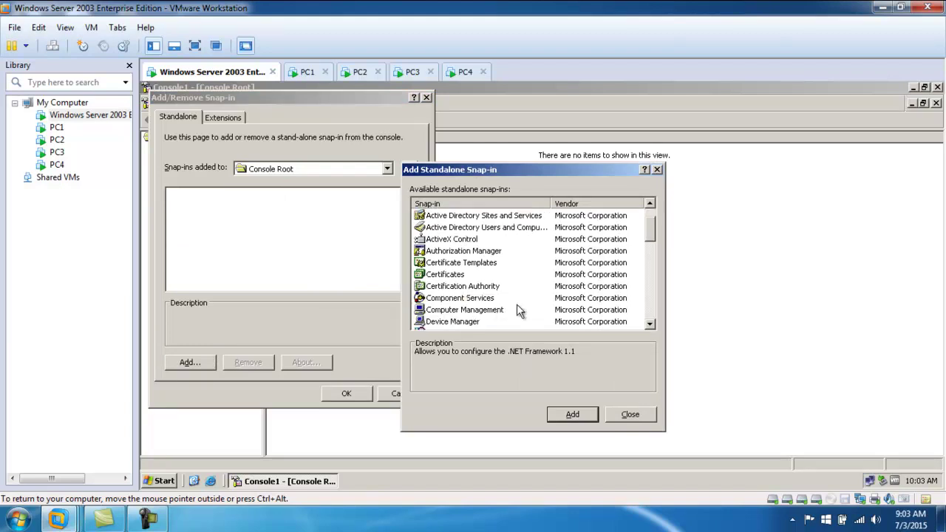
{"action": "left_click", "coordinate": [462, 322]}
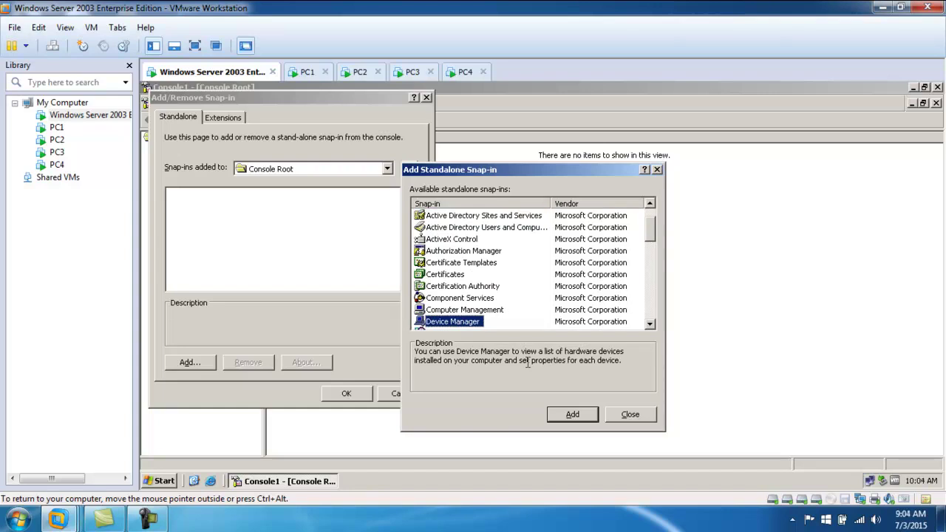
{"action": "left_click", "coordinate": [573, 414]}
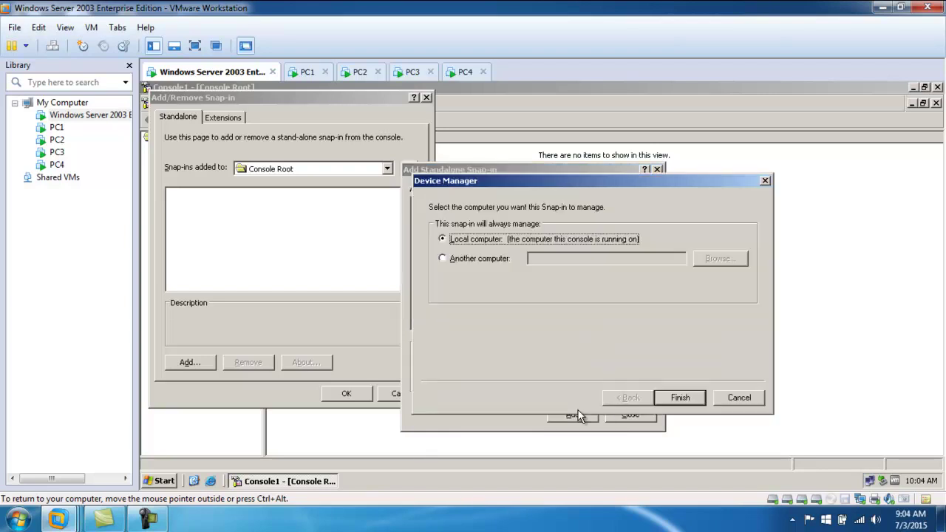
{"action": "left_click", "coordinate": [462, 258]}
{"action": "left_click", "coordinate": [554, 258]}
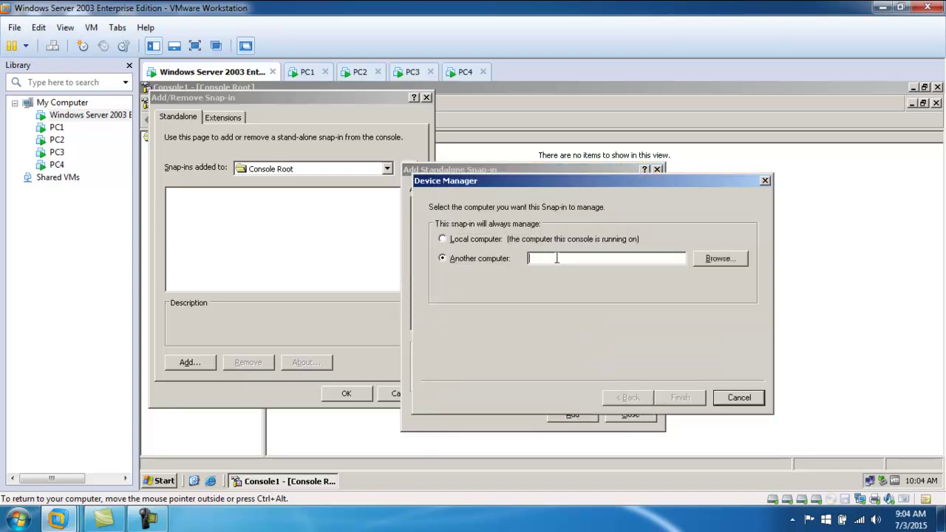
{"action": "type", "text": "PC1"}
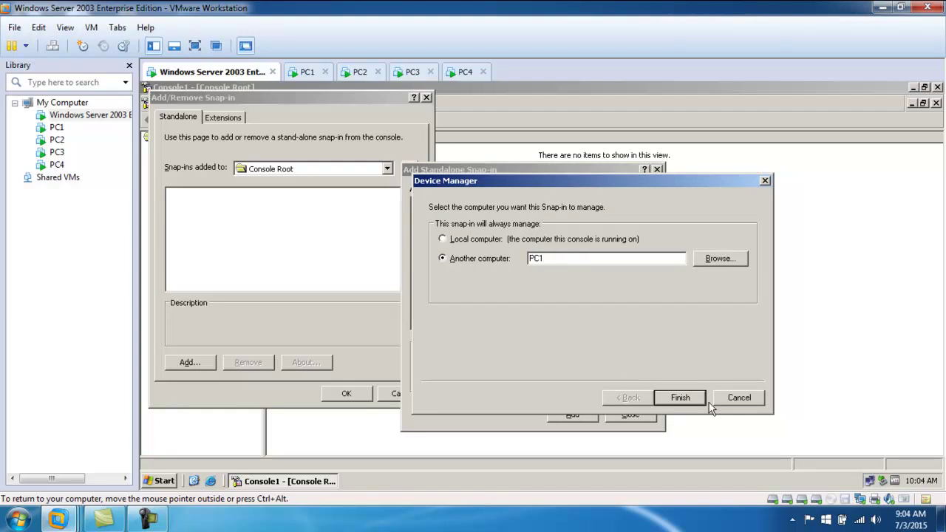
{"action": "left_click", "coordinate": [681, 397]}
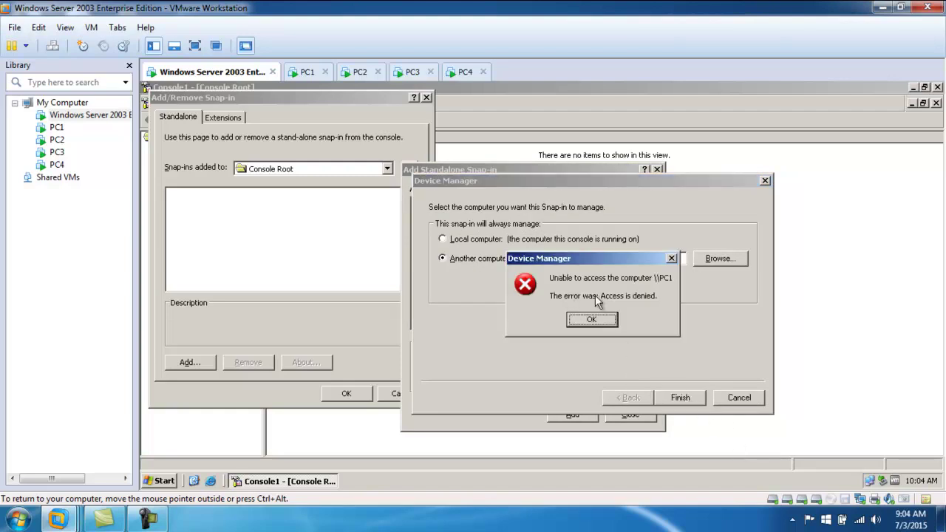
{"action": "left_click", "coordinate": [610, 317]}
{"action": "left_click", "coordinate": [743, 401]}
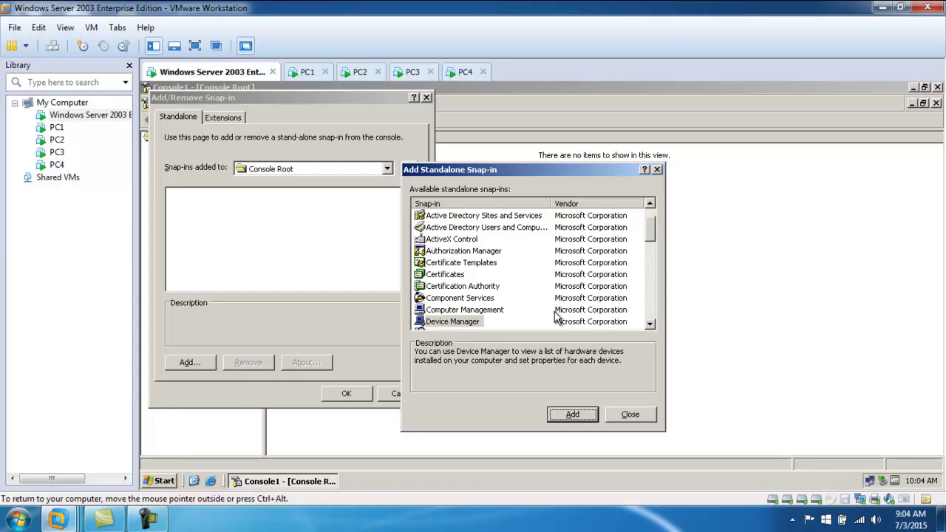
- Add a Computer Management snap-in for pc1 and apply it to the console
{"action": "left_click", "coordinate": [466, 310]}
{"action": "left_click", "coordinate": [571, 415]}
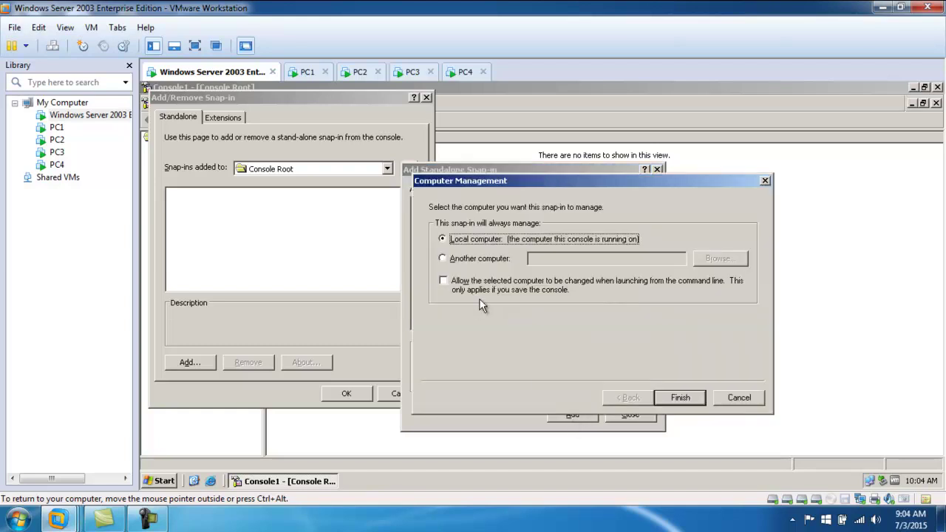
{"action": "left_click", "coordinate": [466, 257]}
{"action": "left_click", "coordinate": [553, 260]}
{"action": "type", "text": "pc1"}
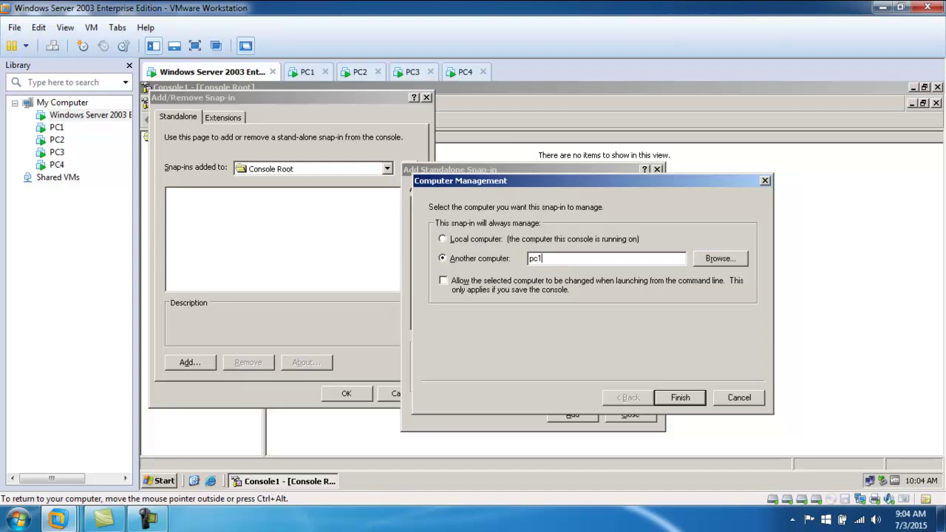
{"action": "key", "text": "Return"}
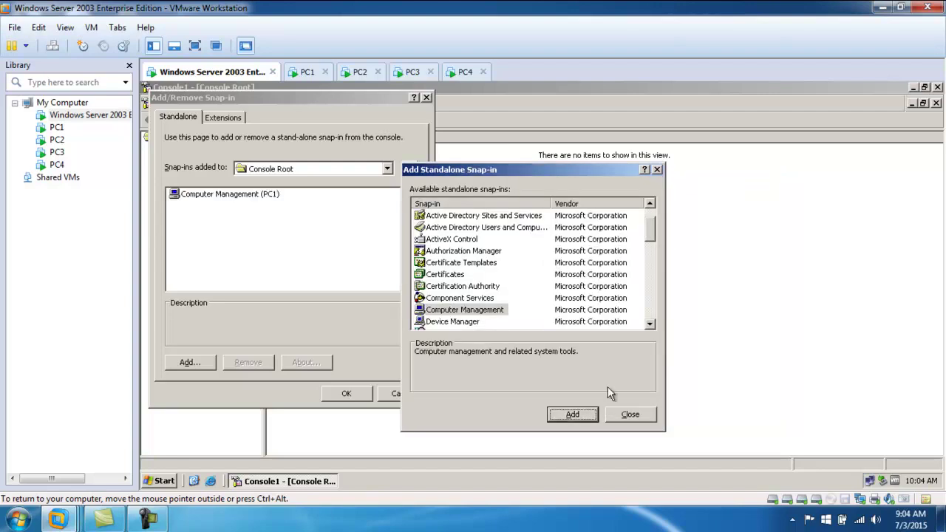
{"action": "left_click", "coordinate": [629, 414]}
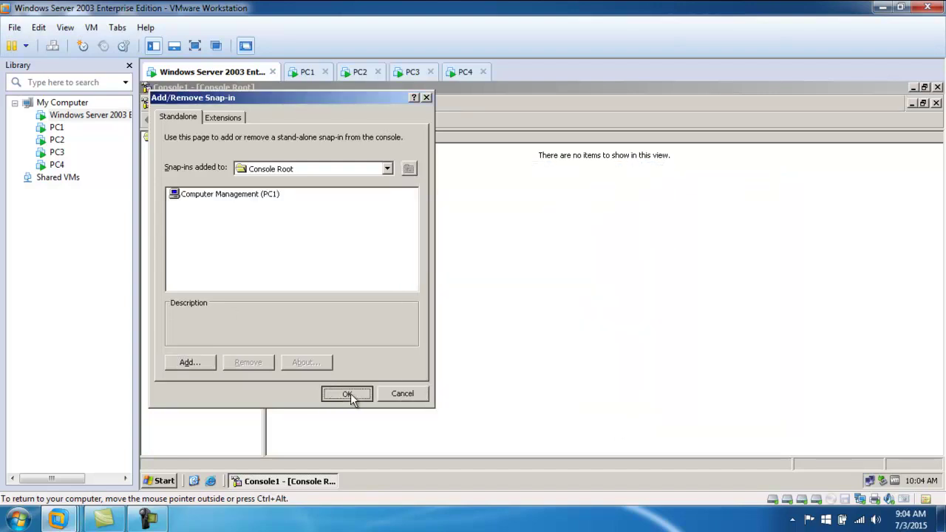
{"action": "left_click", "coordinate": [346, 393]}
- Expand System Tools under PC1 and open its Device Manager, which reports Access is denied
{"action": "left_click", "coordinate": [150, 149]}
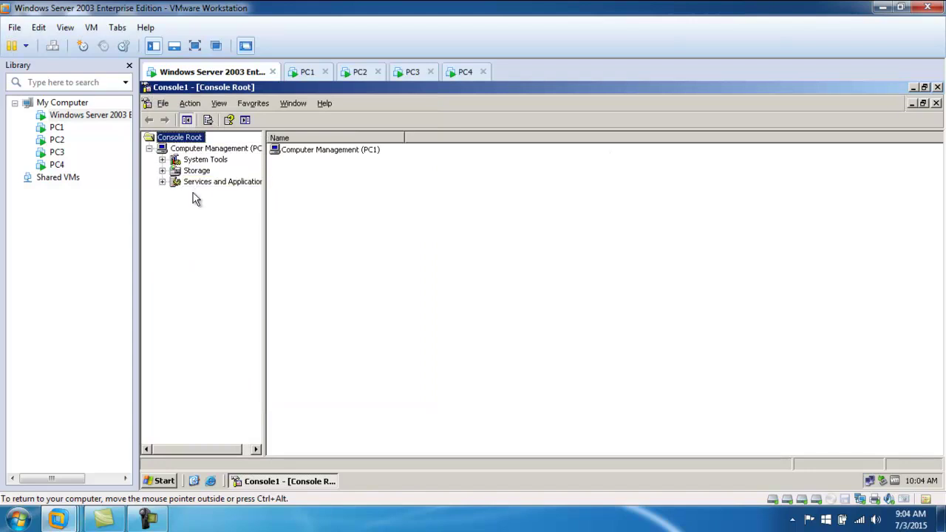
{"action": "left_click", "coordinate": [164, 159]}
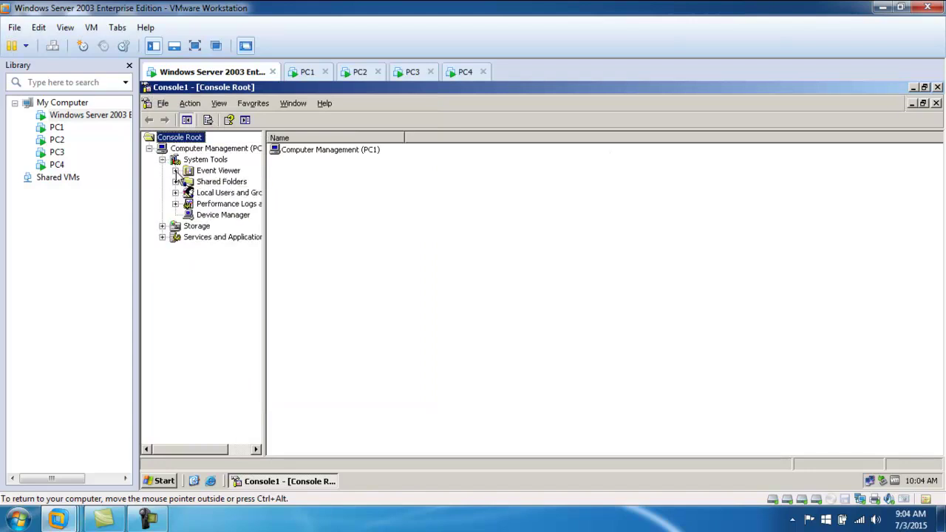
{"action": "left_click", "coordinate": [214, 214]}
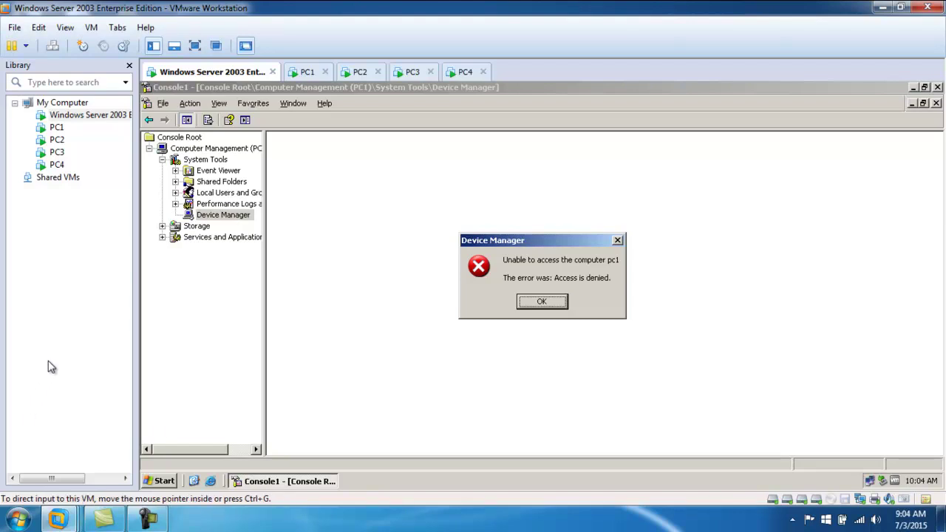
{"action": "left_click", "coordinate": [547, 301]}
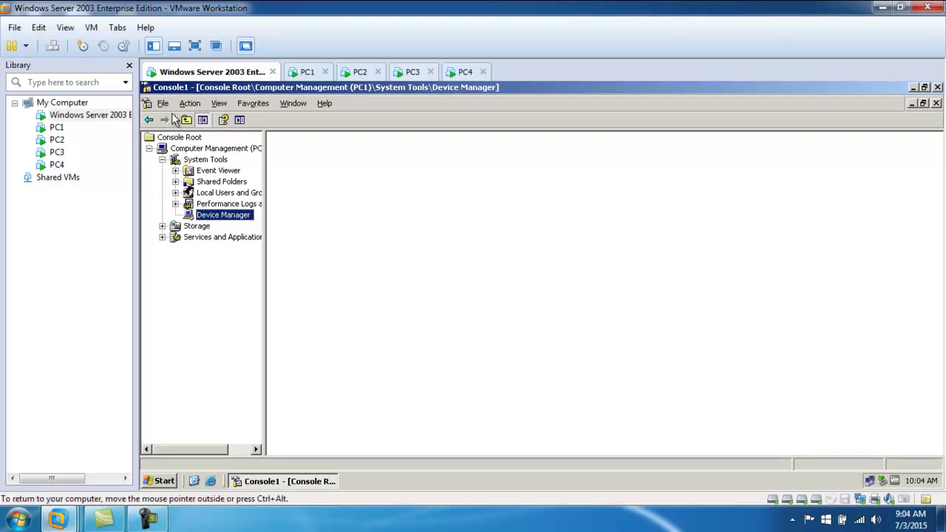
- Start adding another Computer Management snap-in set to manage a remote computer
{"action": "left_click", "coordinate": [163, 103]}
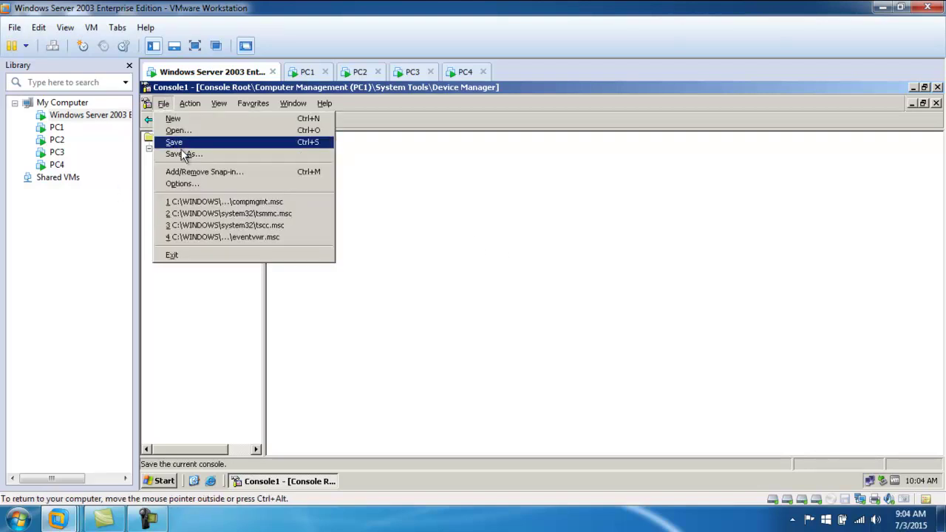
{"action": "left_click", "coordinate": [196, 174]}
{"action": "left_click", "coordinate": [240, 197]}
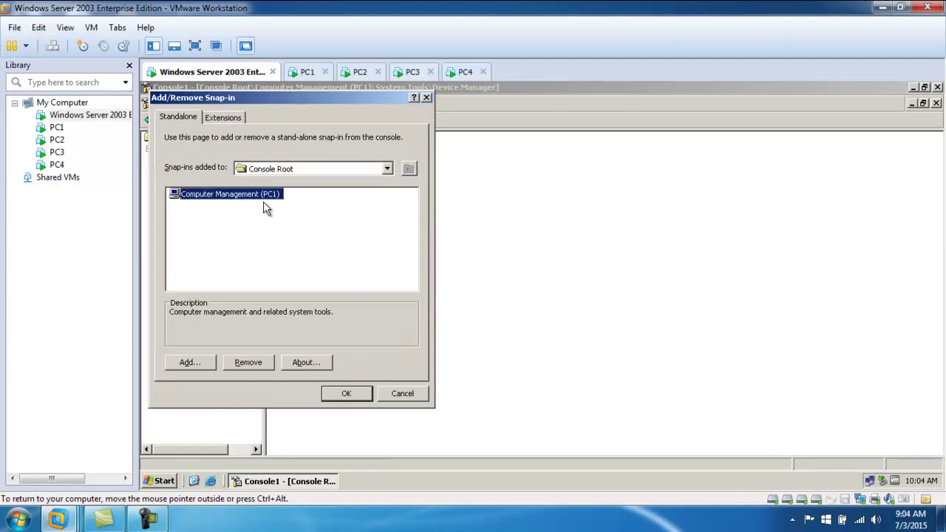
{"action": "left_click", "coordinate": [198, 364]}
{"action": "scroll", "coordinate": [464, 301], "scroll_direction": "down", "scroll_amount": 3}
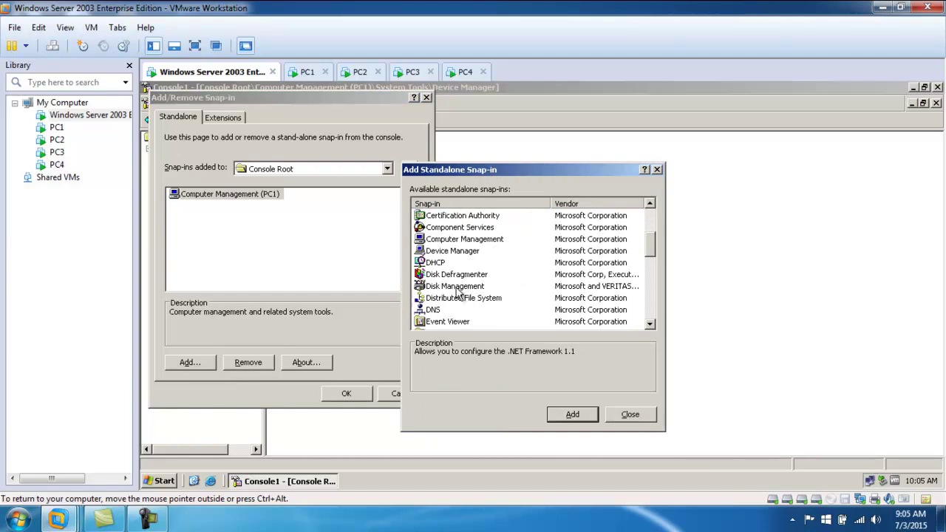
{"action": "left_click", "coordinate": [455, 241]}
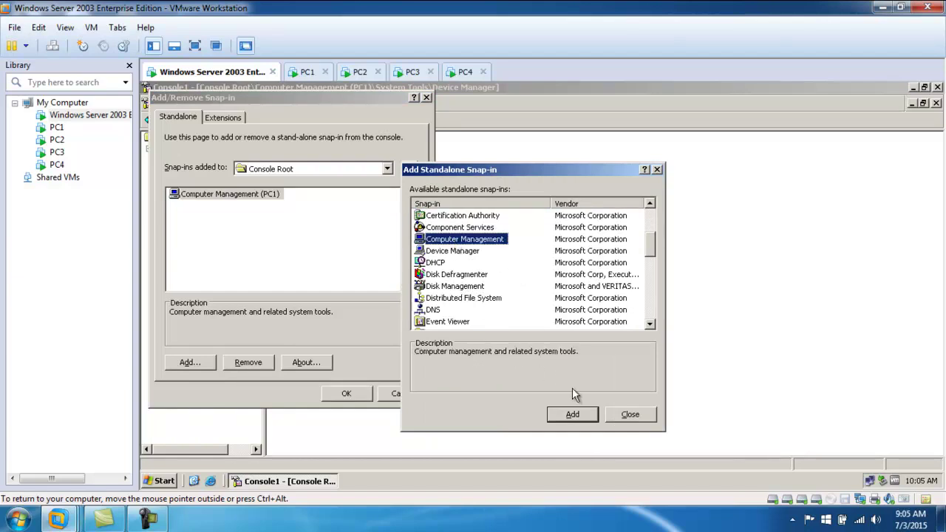
{"action": "left_click", "coordinate": [575, 414]}
{"action": "left_click", "coordinate": [494, 259]}
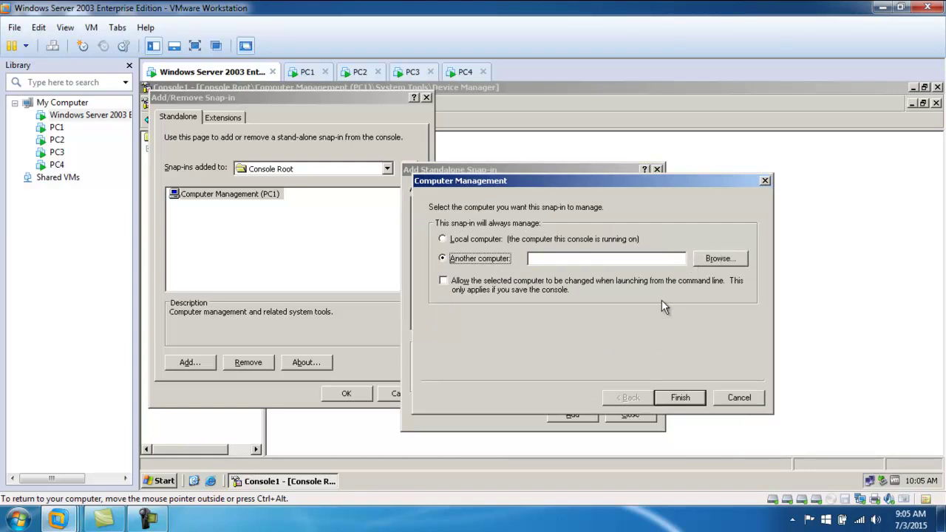
- Browse the domain to pick PC4 as the managed computer and apply the snap-in to the console
{"action": "left_click", "coordinate": [721, 258]}
{"action": "left_click", "coordinate": [473, 341]}
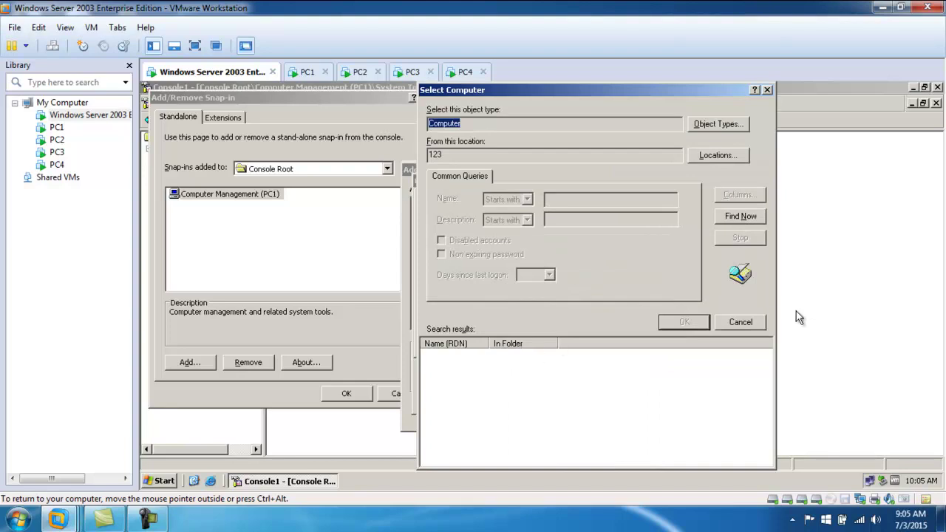
{"action": "left_click", "coordinate": [734, 216]}
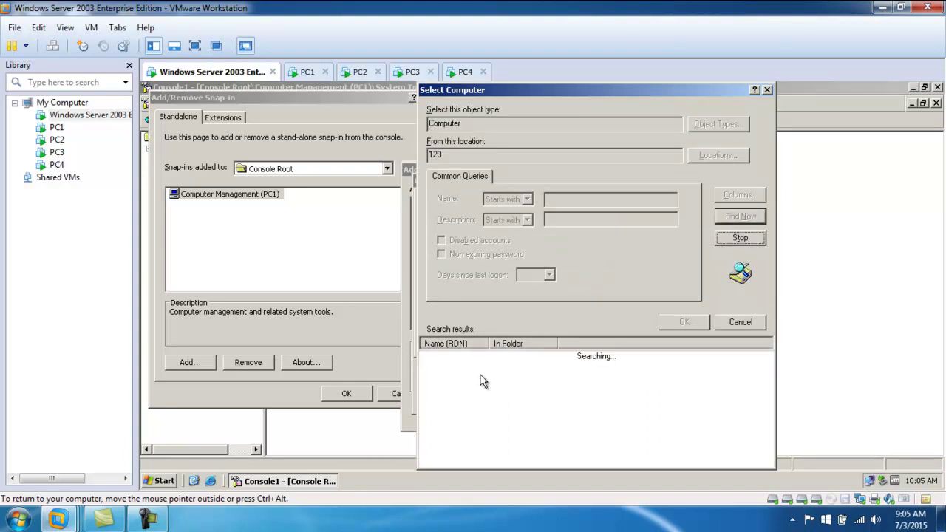
{"action": "left_click", "coordinate": [442, 390]}
{"action": "left_click", "coordinate": [684, 321]}
{"action": "left_click", "coordinate": [648, 342]}
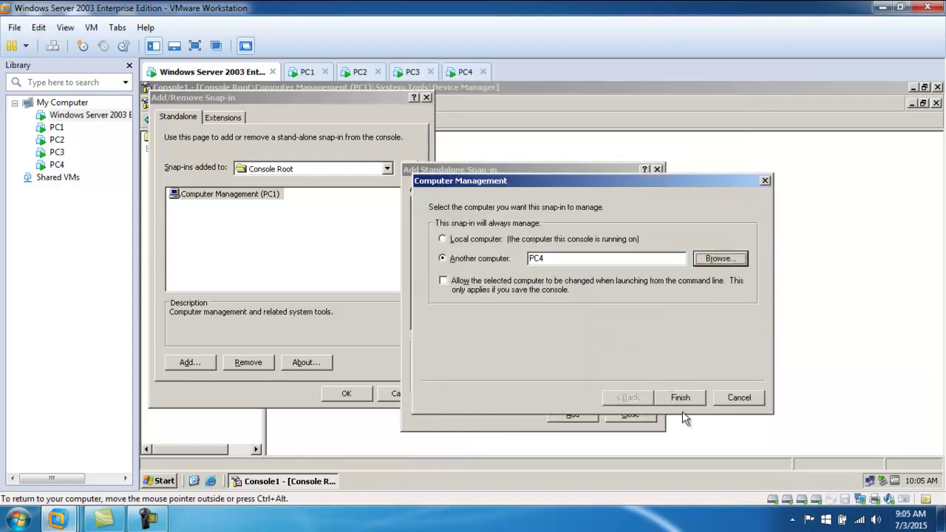
{"action": "left_click", "coordinate": [681, 397]}
{"action": "left_click", "coordinate": [630, 413]}
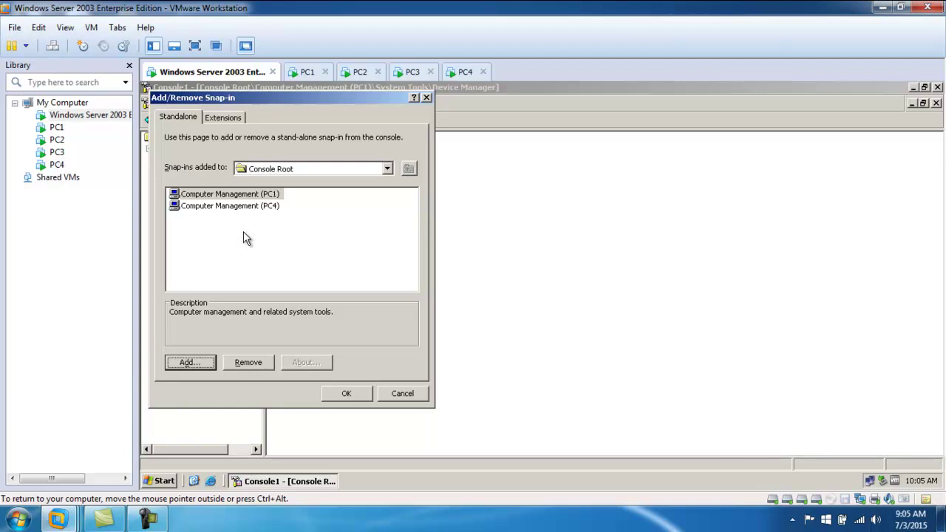
{"action": "left_click", "coordinate": [347, 394]}
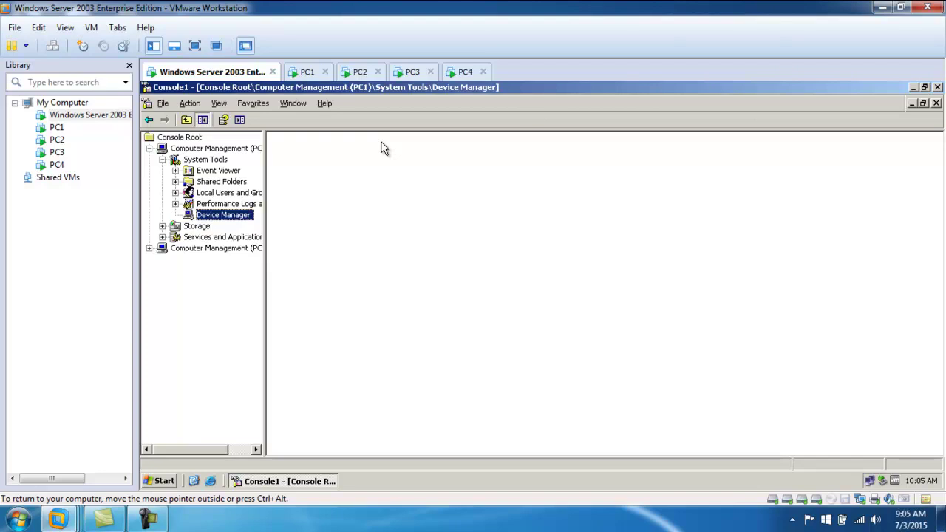
- Close Console1 without saving its settings
{"action": "left_click", "coordinate": [937, 87]}
{"action": "left_click", "coordinate": [527, 295]}
{"action": "left_click", "coordinate": [333, 271]}
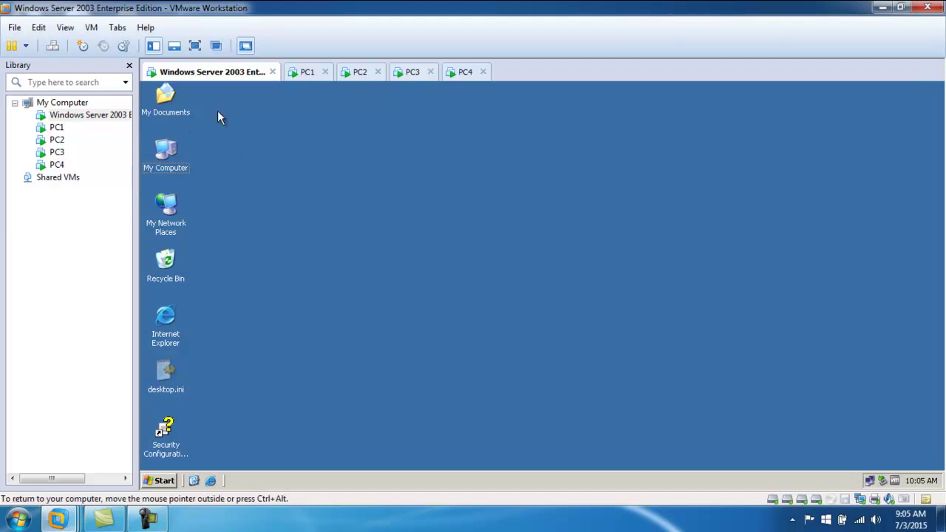
- Check the server's Remote tab and Remote Desktop users list, then cancel both dialogs
{"action": "right_click", "coordinate": [166, 152]}
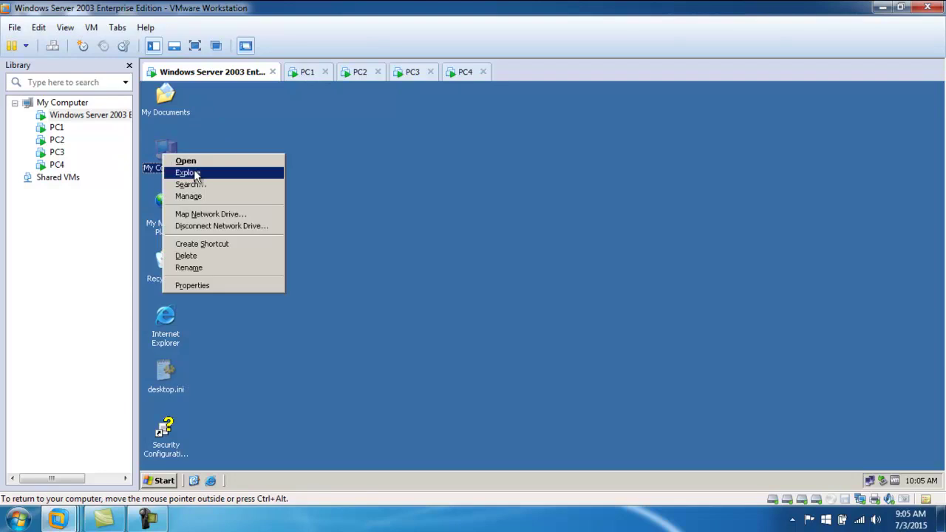
{"action": "left_click", "coordinate": [220, 284]}
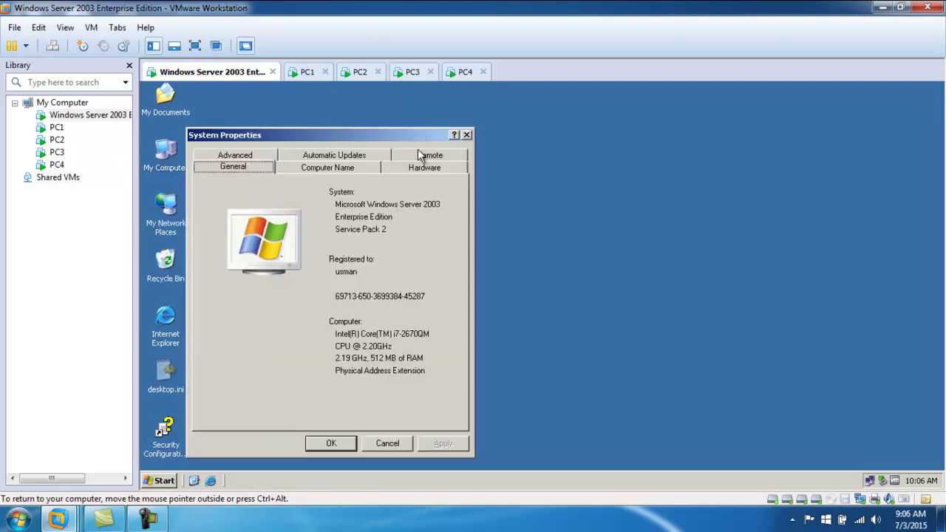
{"action": "left_click", "coordinate": [426, 156]}
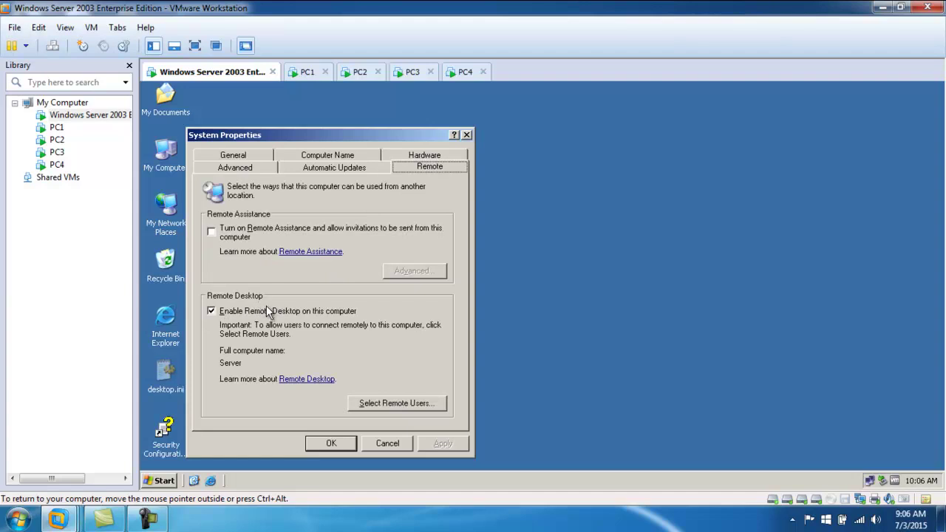
{"action": "left_click", "coordinate": [399, 408]}
{"action": "left_click", "coordinate": [416, 334]}
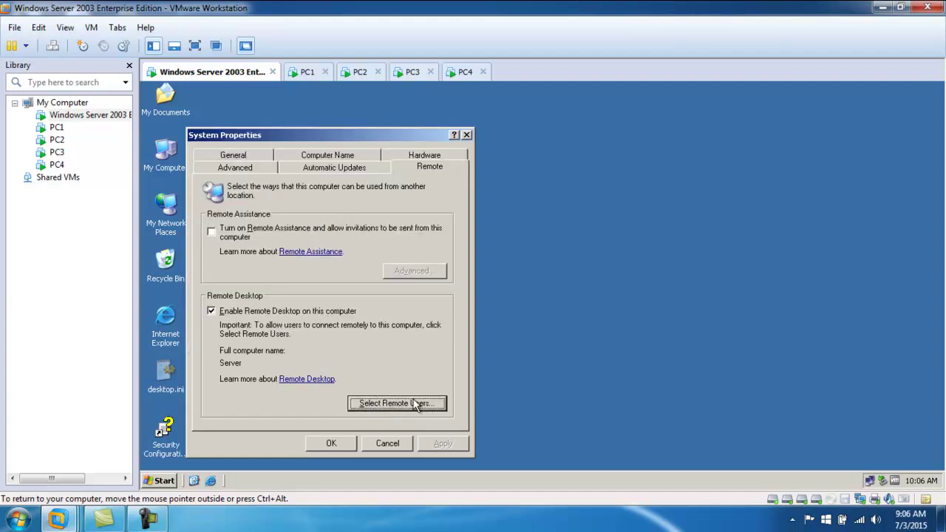
{"action": "left_click", "coordinate": [390, 442]}
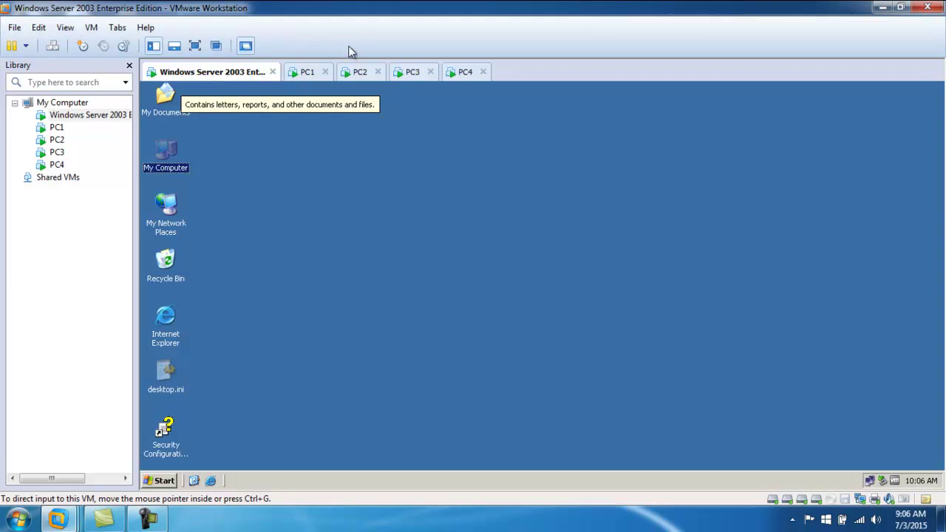
- Switch to the PC1 virtual machine's Windows XP desktop
{"action": "left_click", "coordinate": [307, 74]}
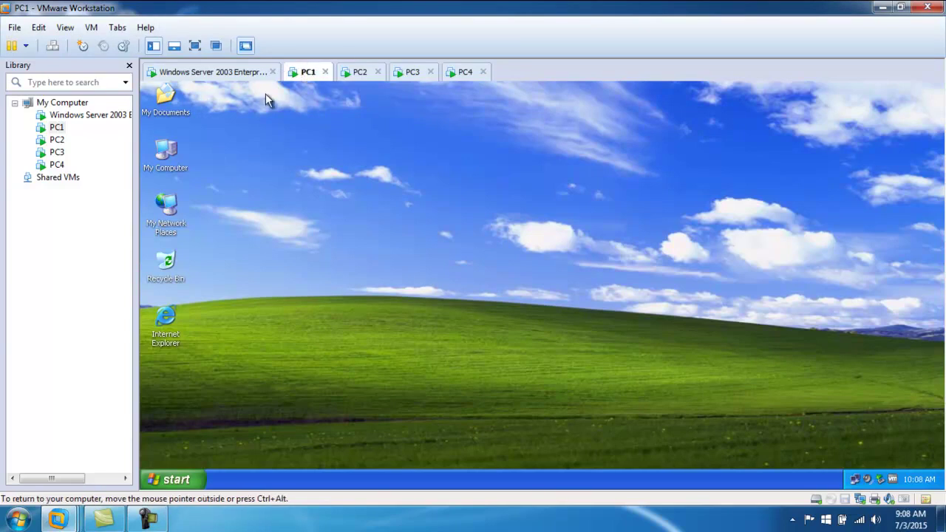
- Confirm 'Allow users to connect remotely' on PC1's Remote tab, click OK, and return to the server
{"action": "right_click", "coordinate": [169, 154]}
{"action": "left_click", "coordinate": [229, 280]}
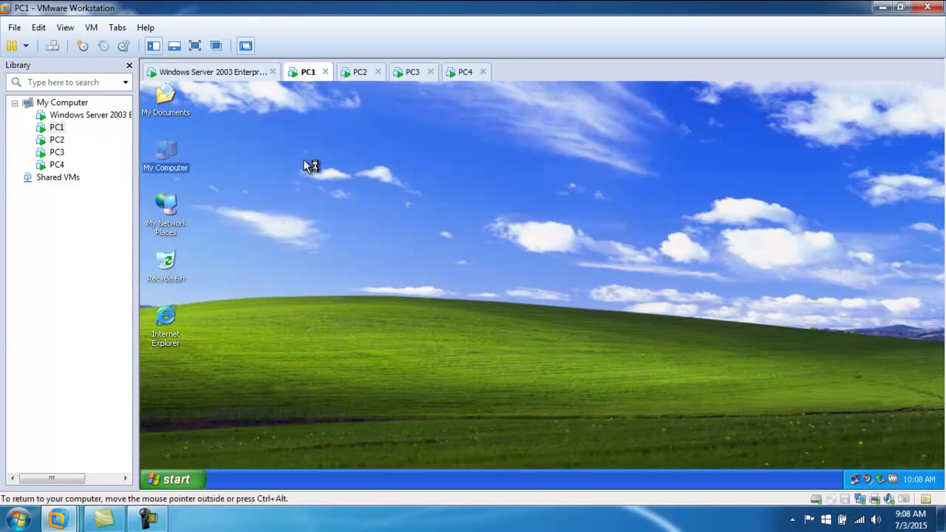
{"action": "left_click", "coordinate": [399, 136]}
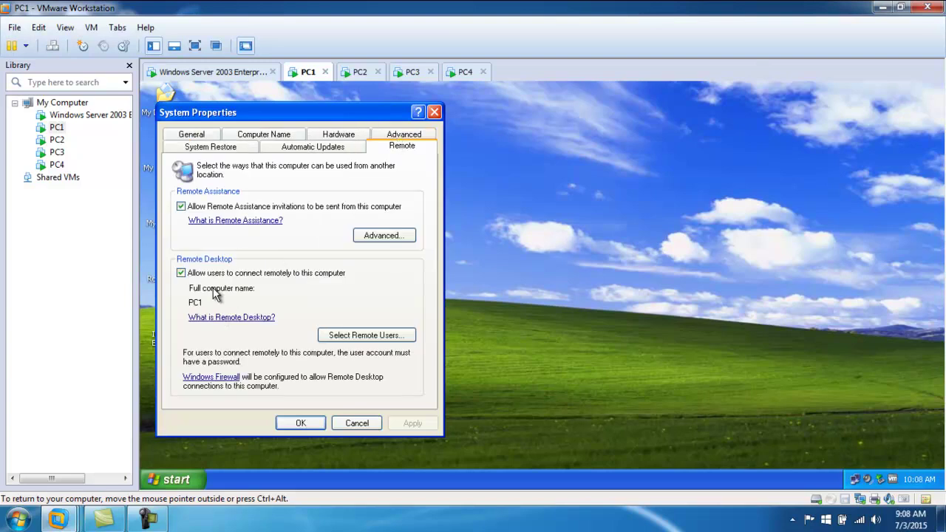
{"action": "left_click", "coordinate": [300, 424]}
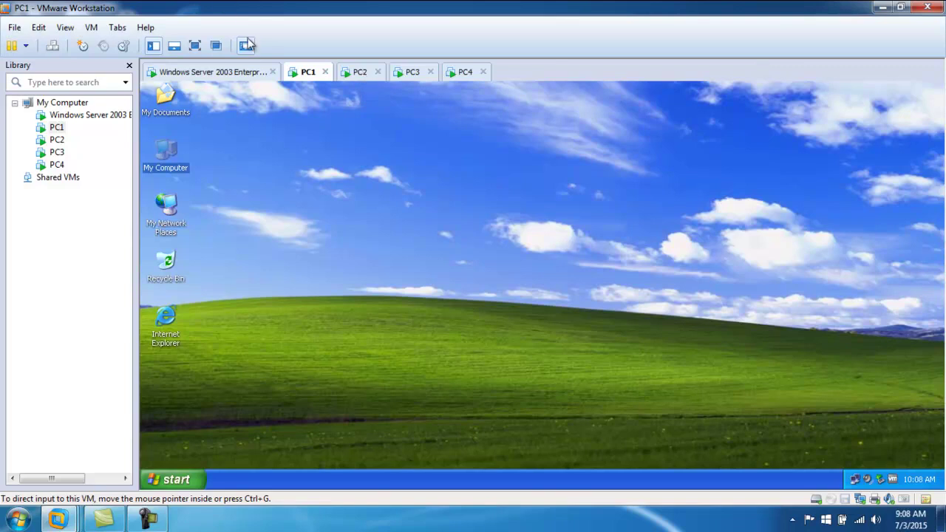
{"action": "left_click", "coordinate": [239, 72]}
- Open Computer Management via My Computer > Manage and show Local Users and Groups > Users
{"action": "right_click", "coordinate": [166, 153]}
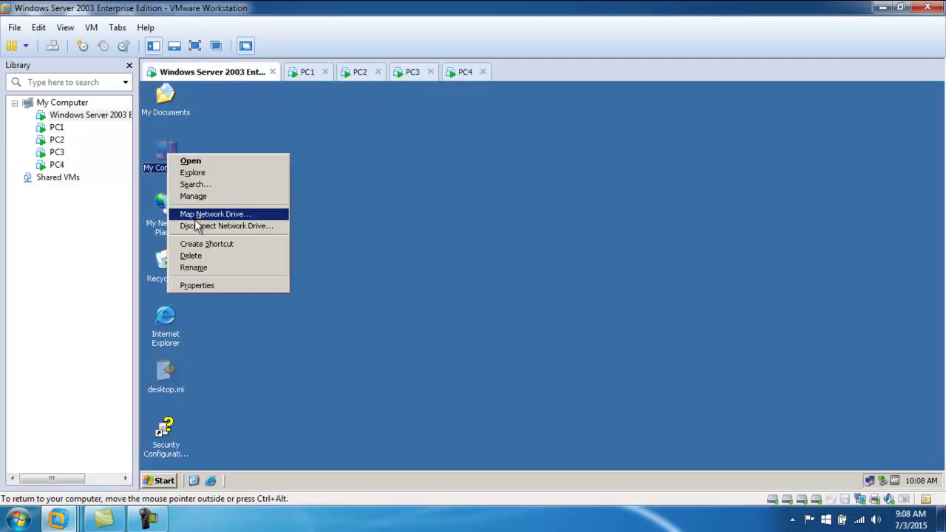
{"action": "left_click", "coordinate": [225, 197]}
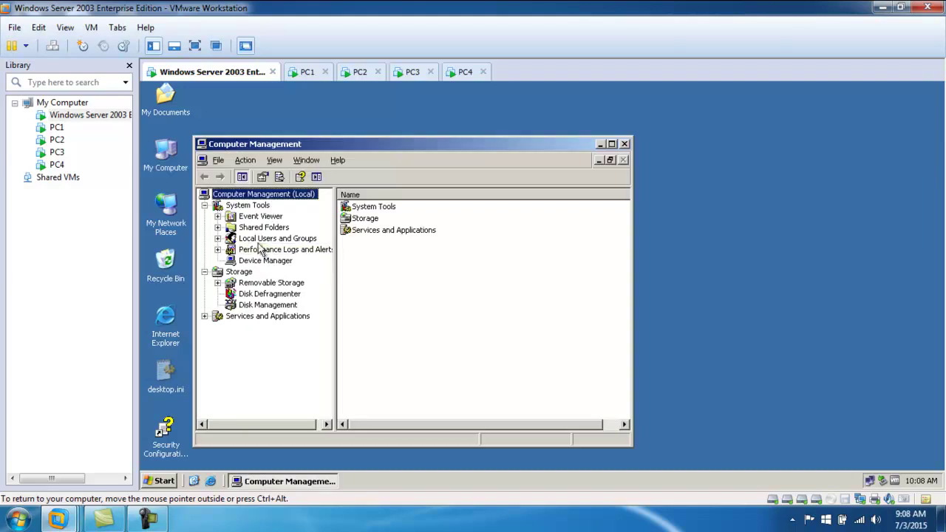
{"action": "left_click", "coordinate": [264, 240]}
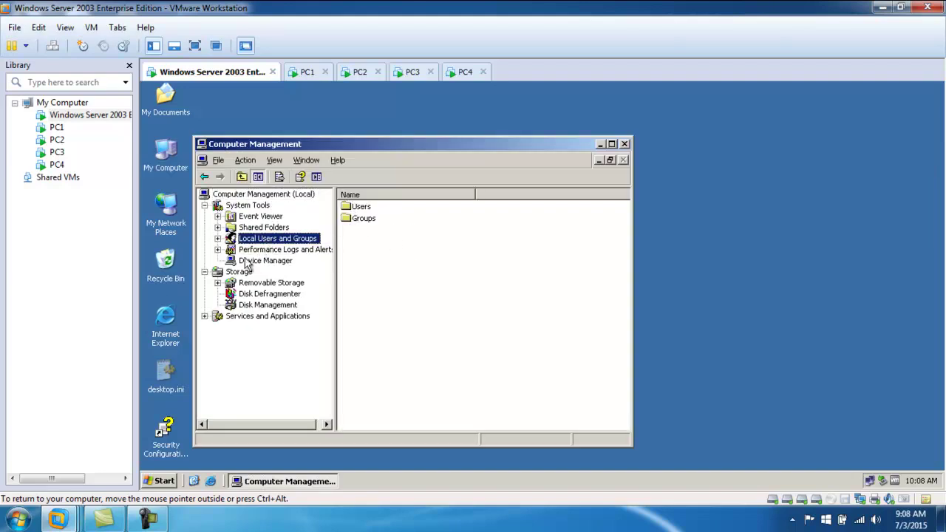
{"action": "left_click", "coordinate": [218, 239]}
{"action": "left_click", "coordinate": [262, 250]}
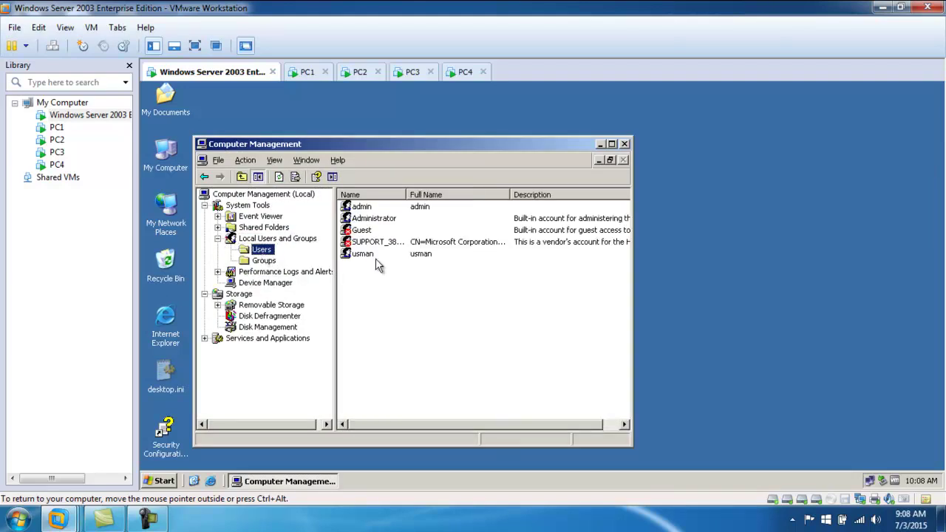
{"action": "right_click", "coordinate": [371, 289]}
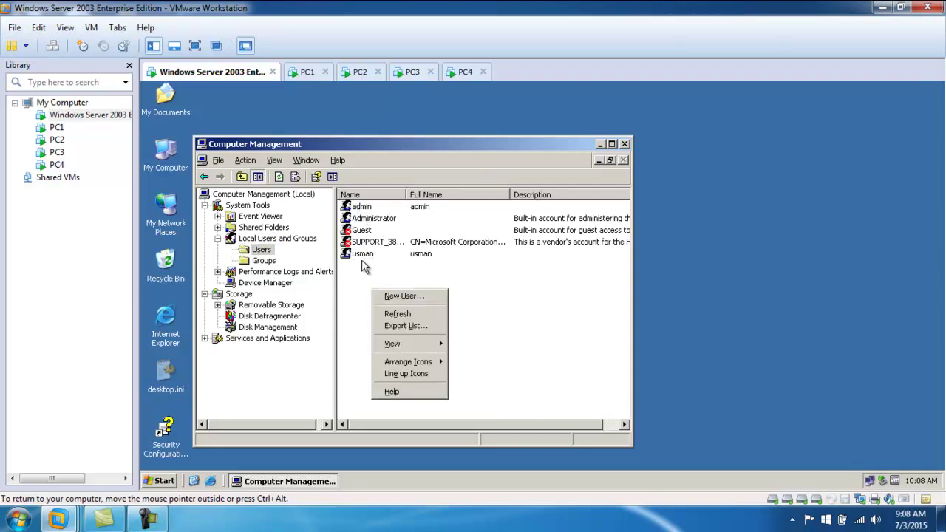
- Create user mcse with a password, unchecking 'User must change password at next logon'
{"action": "left_click", "coordinate": [397, 297]}
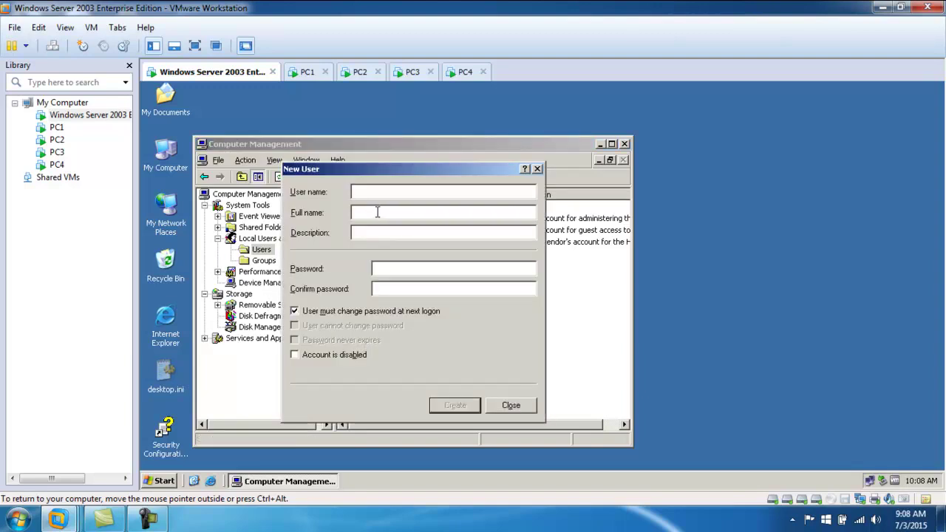
{"action": "type", "text": "mcse"}
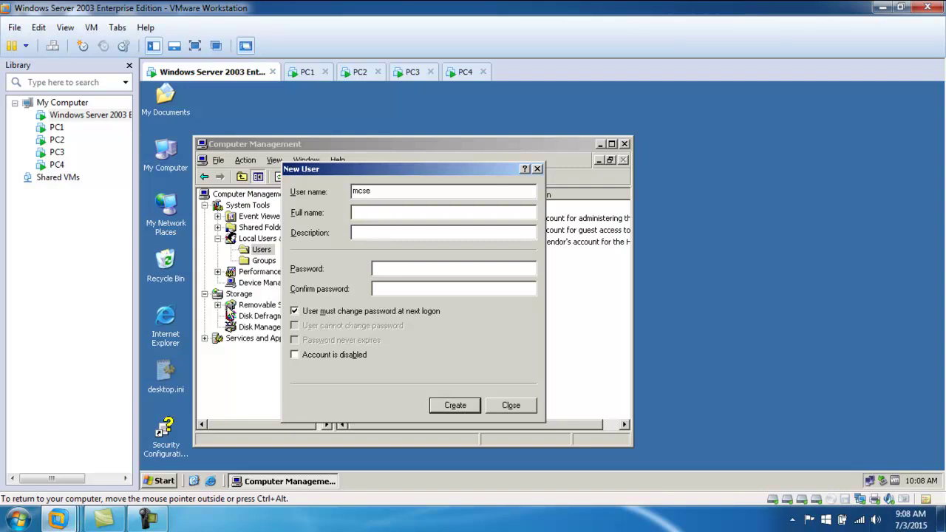
{"action": "left_click", "coordinate": [401, 268]}
{"action": "type", "text": "123123"}
{"action": "left_click", "coordinate": [309, 312]}
{"action": "left_click", "coordinate": [455, 405]}
{"action": "left_click", "coordinate": [512, 405]}
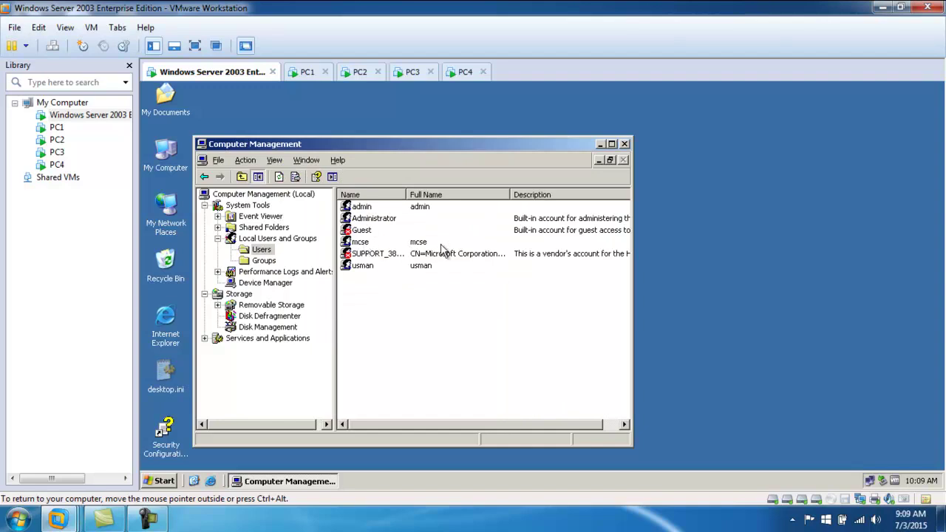
- Open mcse's properties on the Member Of tab and start adding a group
{"action": "left_click", "coordinate": [360, 246]}
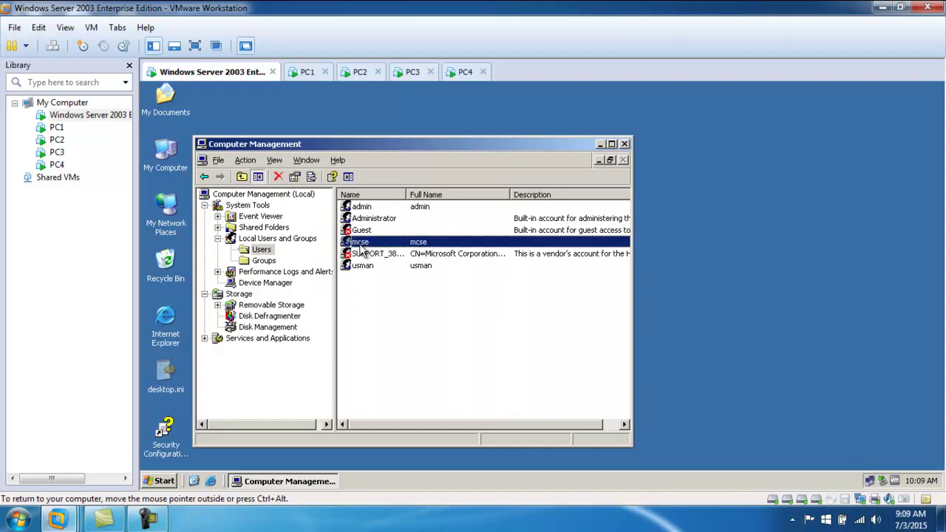
{"action": "right_click", "coordinate": [360, 245]}
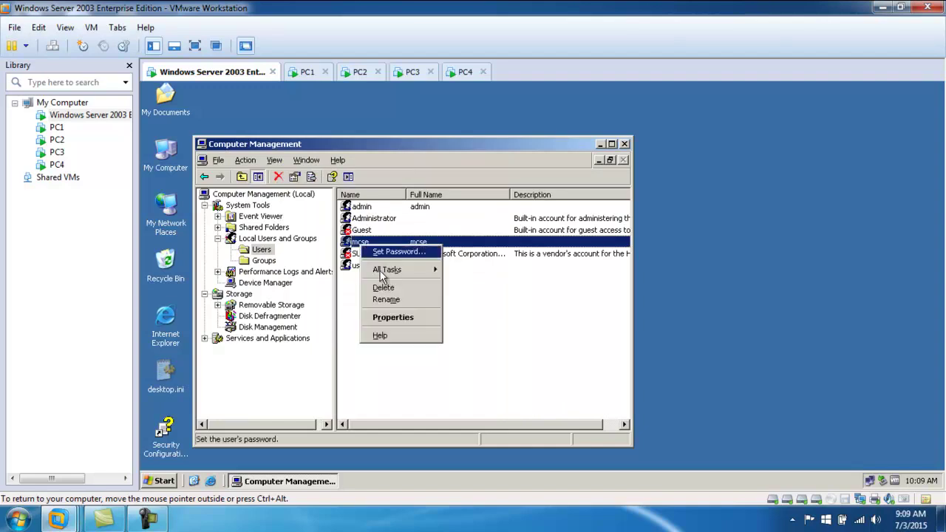
{"action": "left_click", "coordinate": [399, 319]}
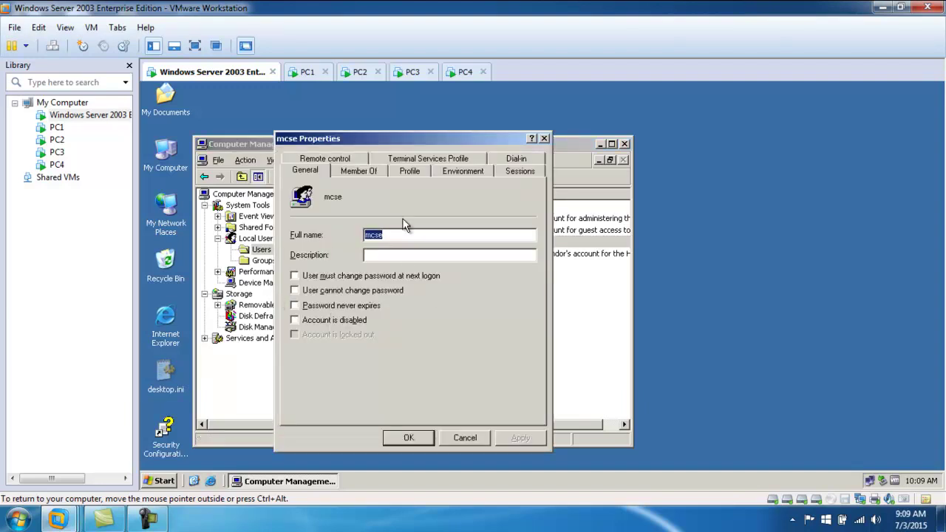
{"action": "left_click", "coordinate": [369, 172]}
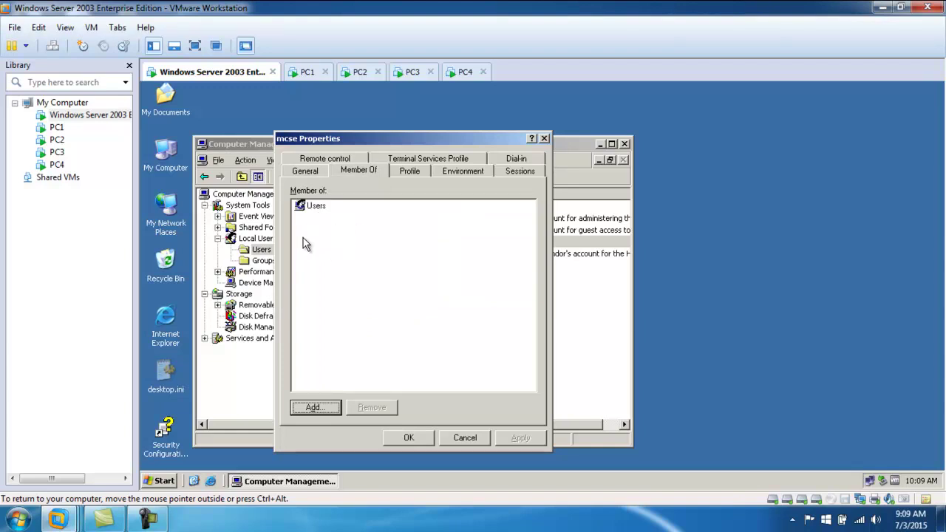
{"action": "left_click", "coordinate": [315, 407]}
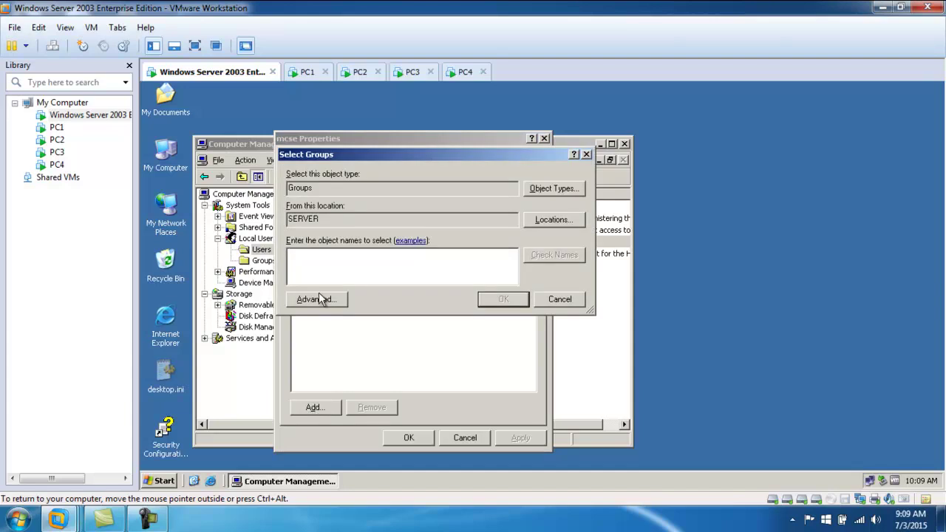
- List all of the server's groups with Advanced > Find Now and widen the name column
{"action": "left_click", "coordinate": [318, 299]}
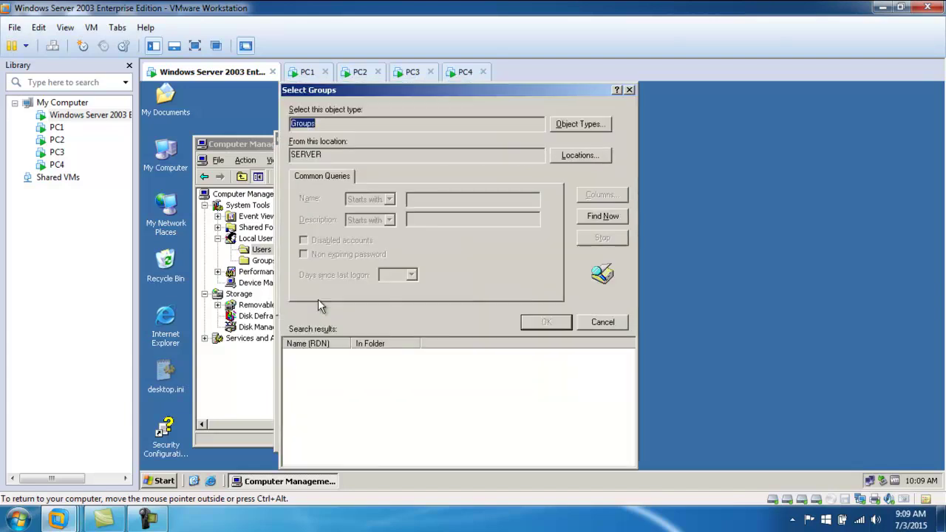
{"action": "left_click", "coordinate": [583, 216]}
{"action": "scroll", "coordinate": [399, 388], "scroll_direction": "down", "scroll_amount": 3}
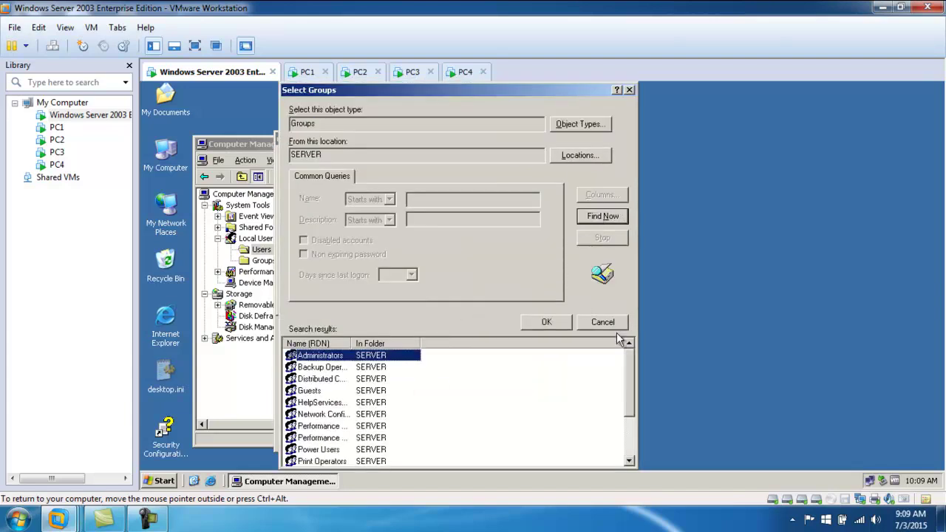
{"action": "left_click_drag", "start_coordinate": [484, 91], "coordinate": [483, 81]}
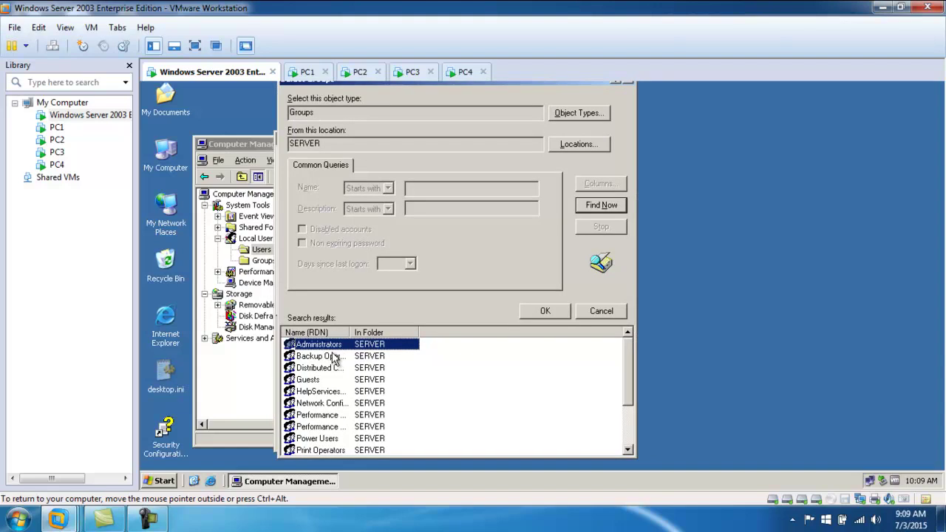
{"action": "double_click", "coordinate": [349, 332]}
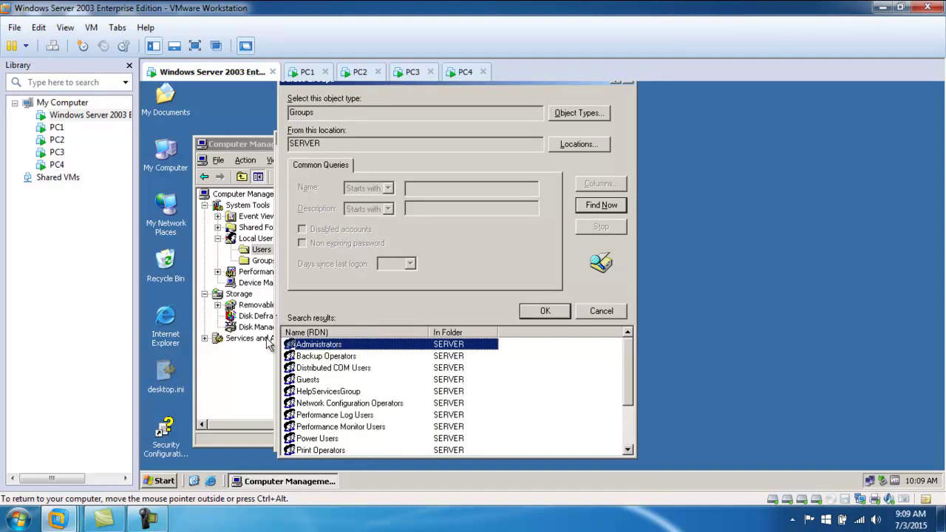
{"action": "left_click", "coordinate": [326, 360]}
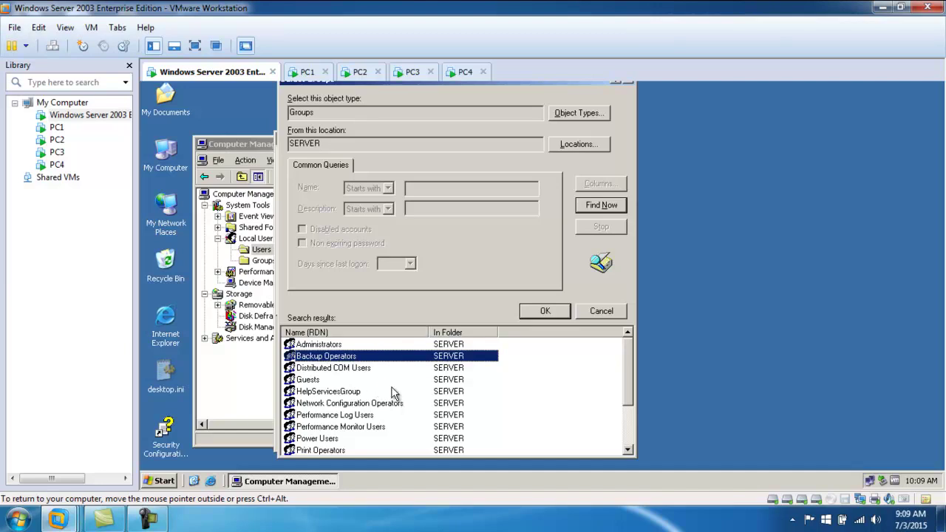
- Pick Administrators from the found groups and accept it
{"action": "left_click", "coordinate": [331, 368]}
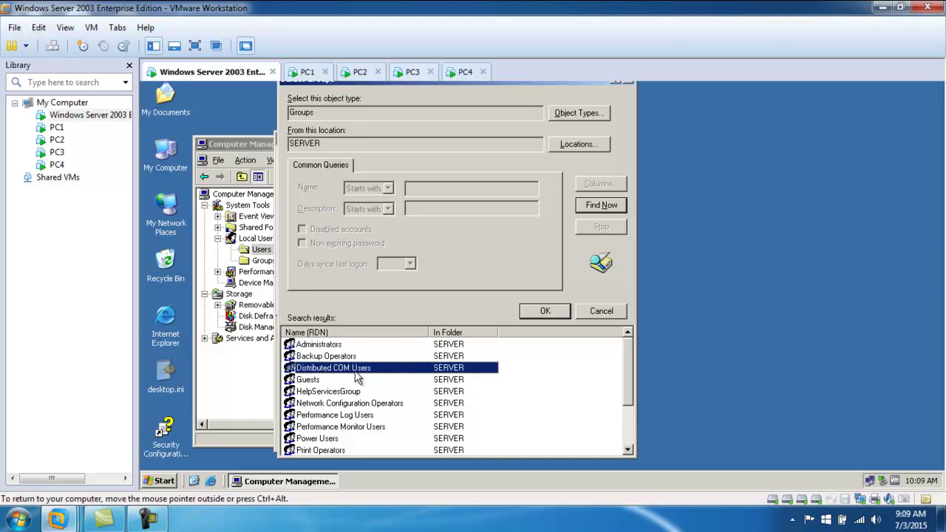
{"action": "left_click", "coordinate": [310, 382]}
{"action": "left_click", "coordinate": [330, 392]}
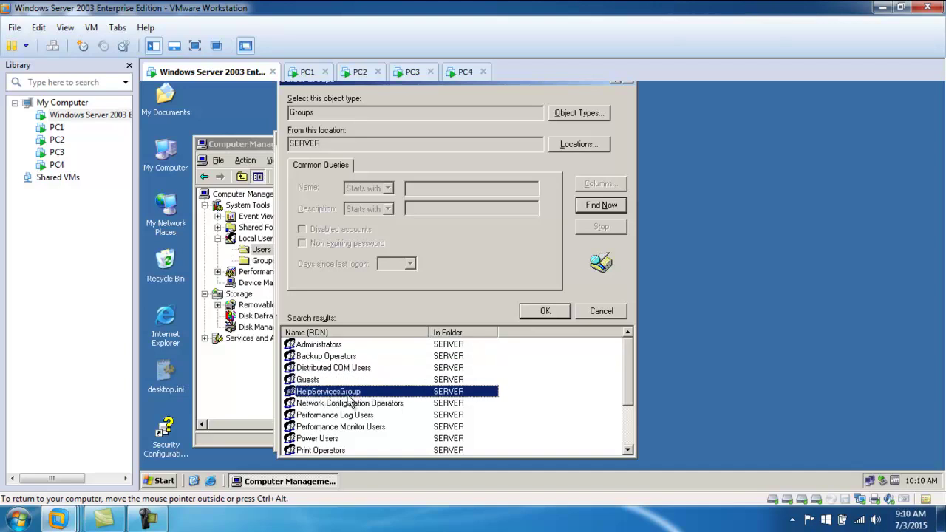
{"action": "scroll", "coordinate": [334, 406], "scroll_direction": "down", "scroll_amount": 2}
{"action": "scroll", "coordinate": [334, 434], "scroll_direction": "up", "scroll_amount": 2}
{"action": "left_click", "coordinate": [321, 344]}
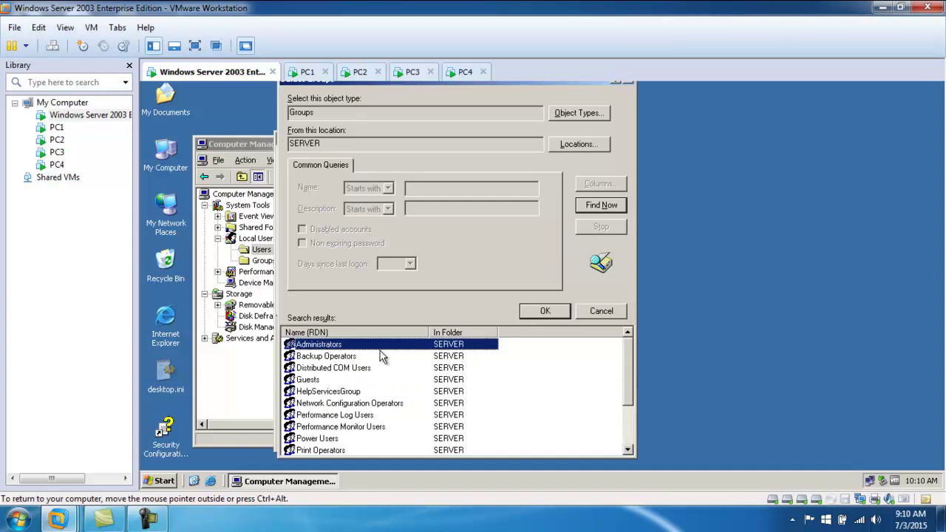
{"action": "left_click", "coordinate": [544, 311]}
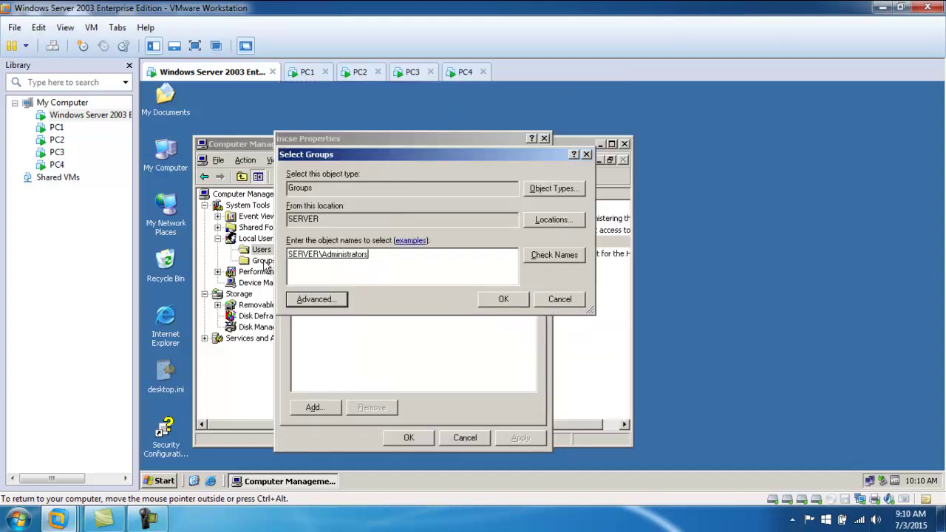
- Add mcse to Administrators, remove it from Users, and apply the changes
{"action": "left_click", "coordinate": [500, 298]}
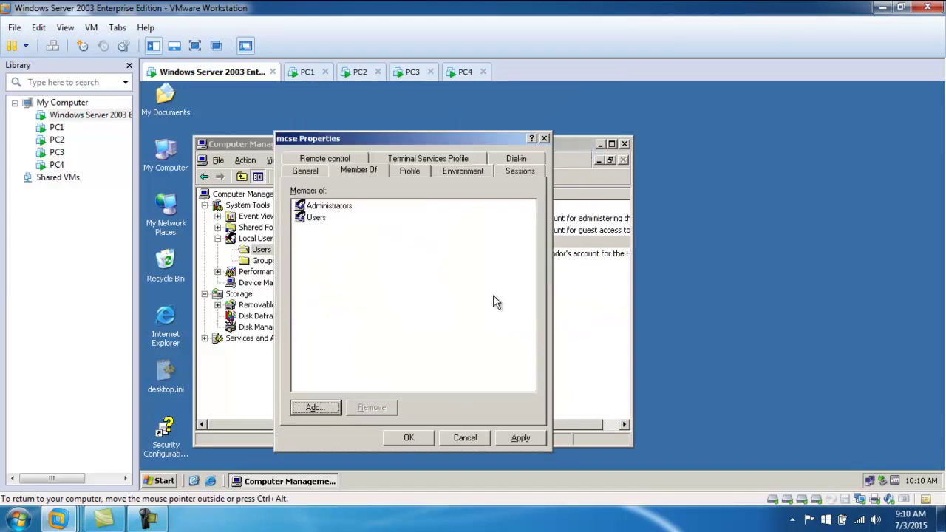
{"action": "left_click", "coordinate": [319, 221]}
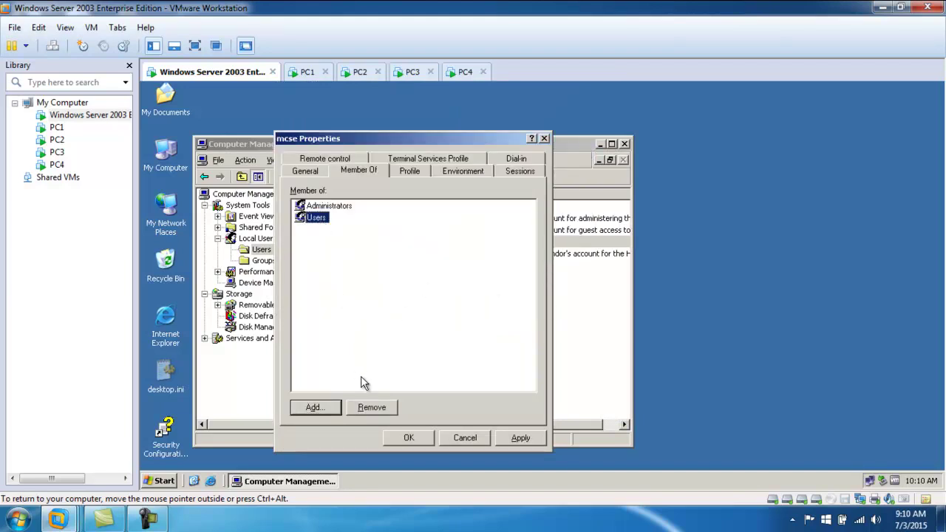
{"action": "left_click", "coordinate": [374, 409]}
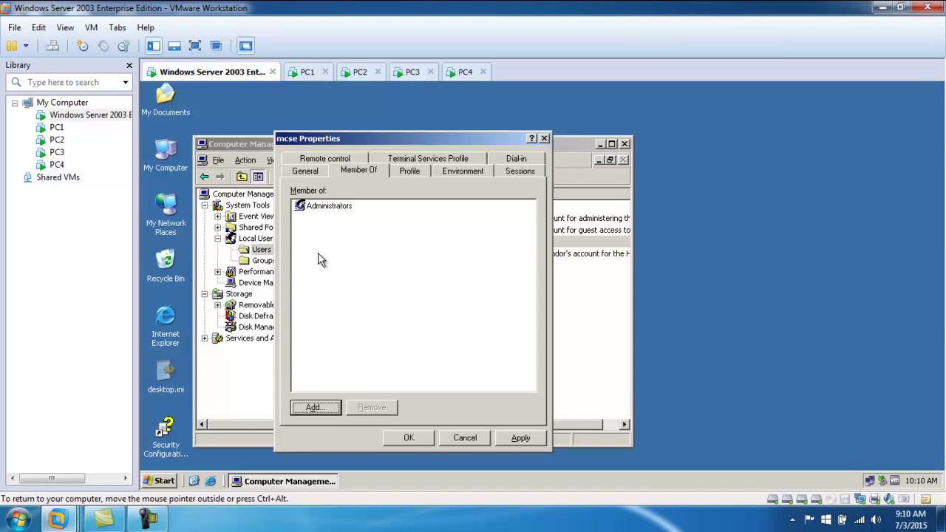
{"action": "left_click", "coordinate": [506, 439]}
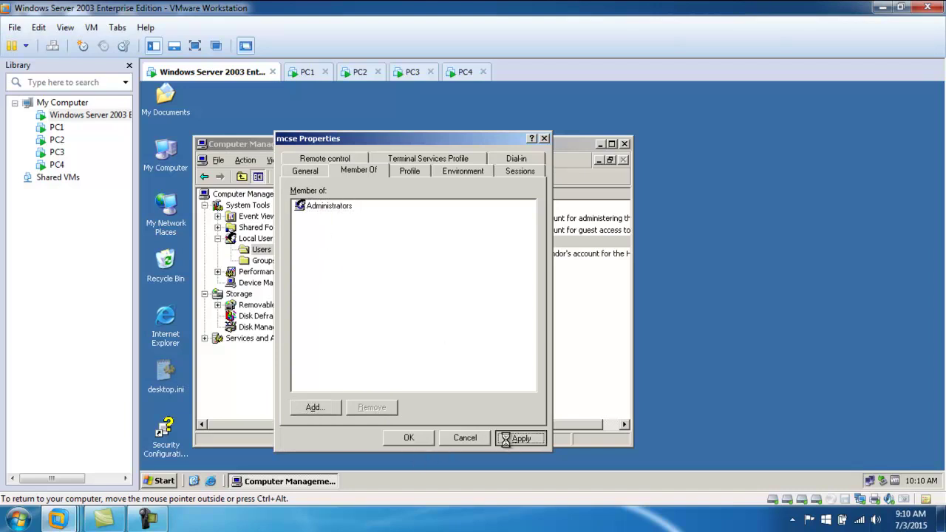
{"action": "left_click", "coordinate": [399, 437]}
{"action": "left_click", "coordinate": [360, 243]}
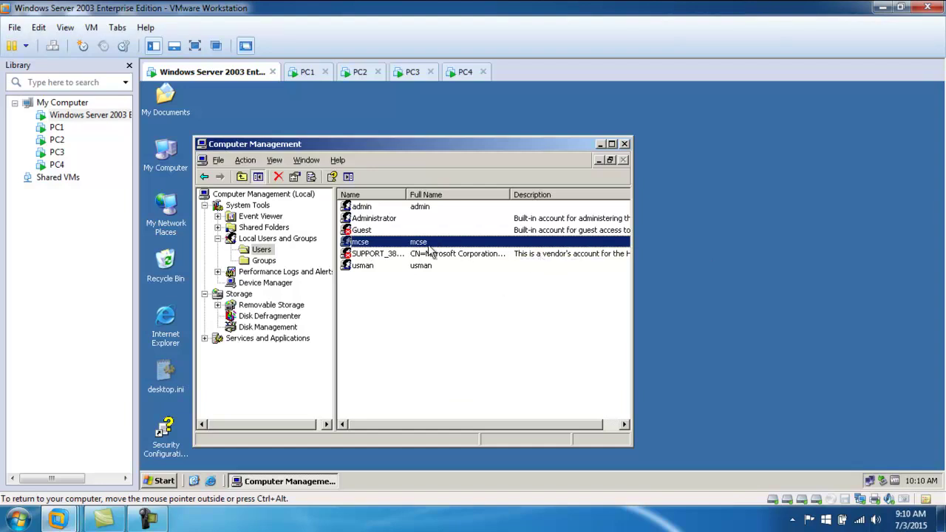
- Close Computer Management, confirm Remote Desktop on the server's Remote tab, and switch to PC1
{"action": "left_click", "coordinate": [624, 144]}
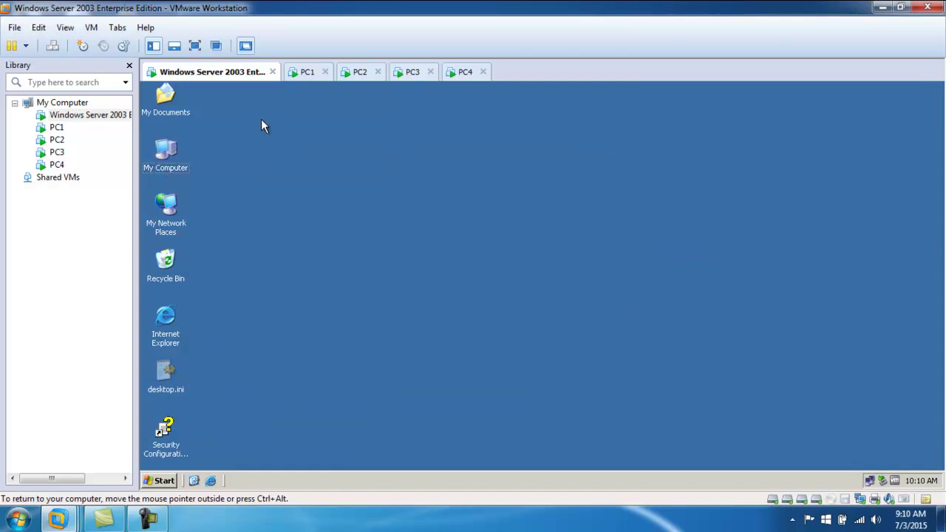
{"action": "left_click", "coordinate": [166, 148]}
{"action": "right_click", "coordinate": [165, 149]}
{"action": "left_click", "coordinate": [210, 286]}
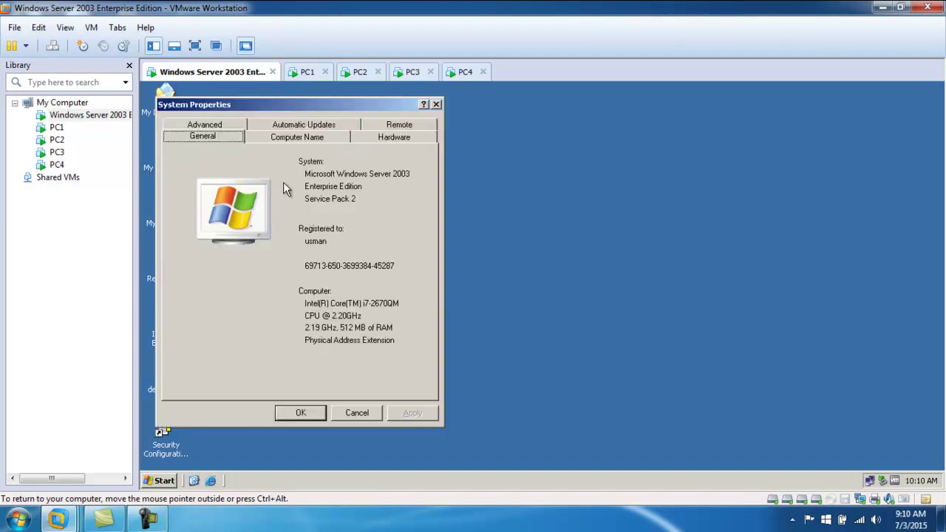
{"action": "left_click", "coordinate": [384, 127]}
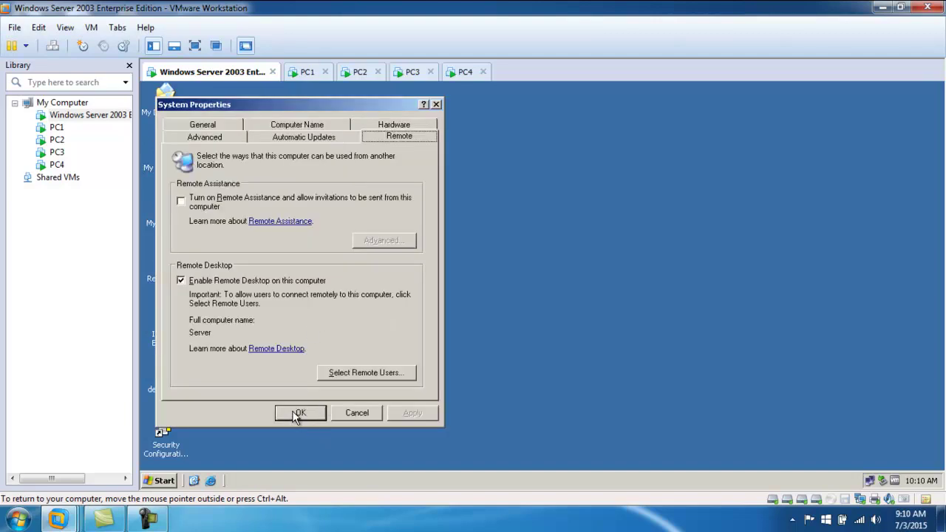
{"action": "left_click", "coordinate": [299, 412]}
{"action": "left_click", "coordinate": [301, 72]}
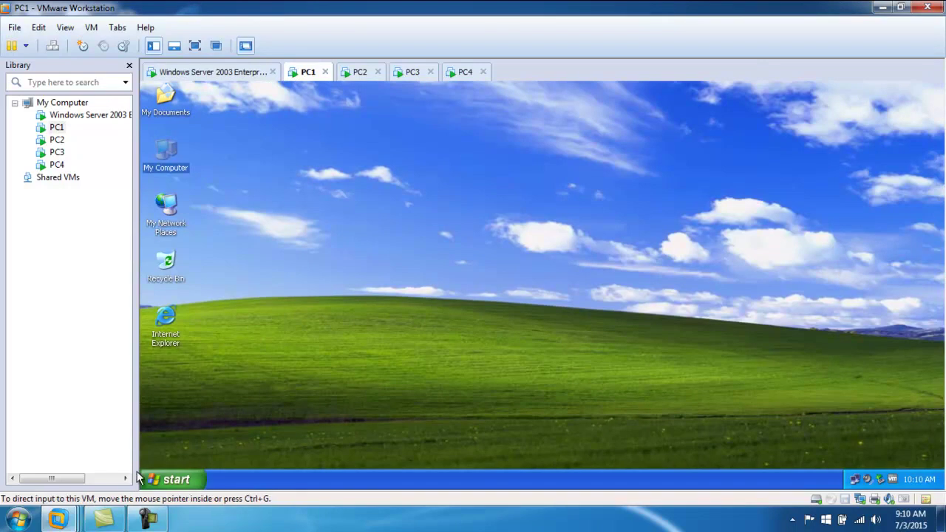
- Launch Remote Desktop Connection from Start > Programs > Accessories > Communications
{"action": "left_click", "coordinate": [171, 479]}
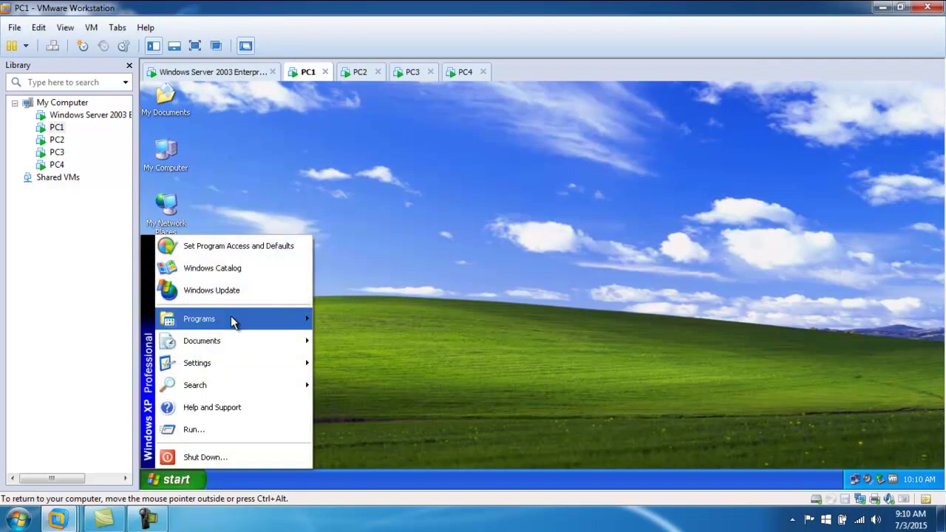
{"action": "mouse_move", "coordinate": [232, 319]}
{"action": "mouse_move", "coordinate": [379, 318]}
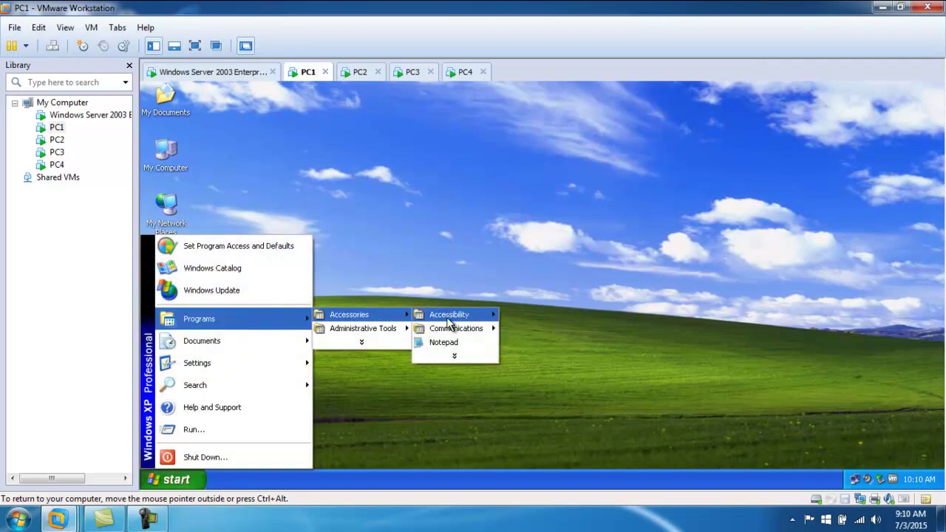
{"action": "mouse_move", "coordinate": [453, 359]}
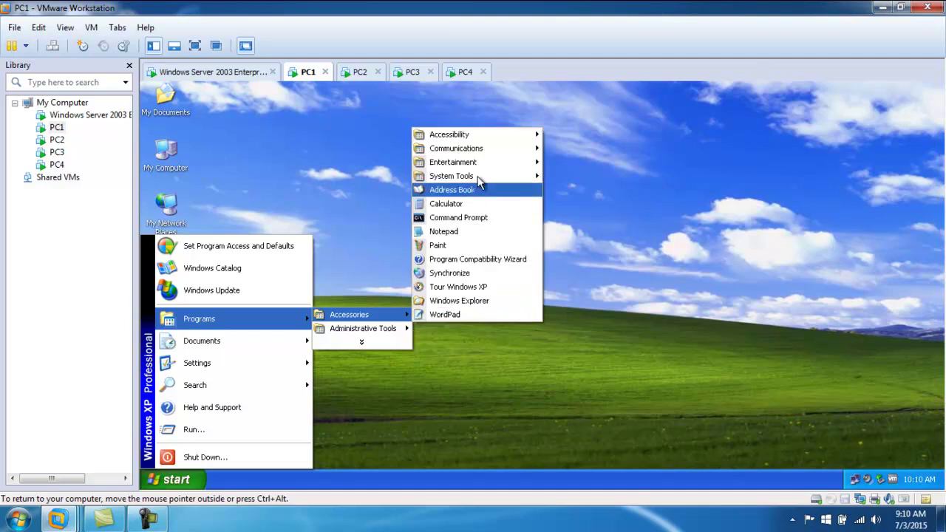
{"action": "mouse_move", "coordinate": [477, 148]}
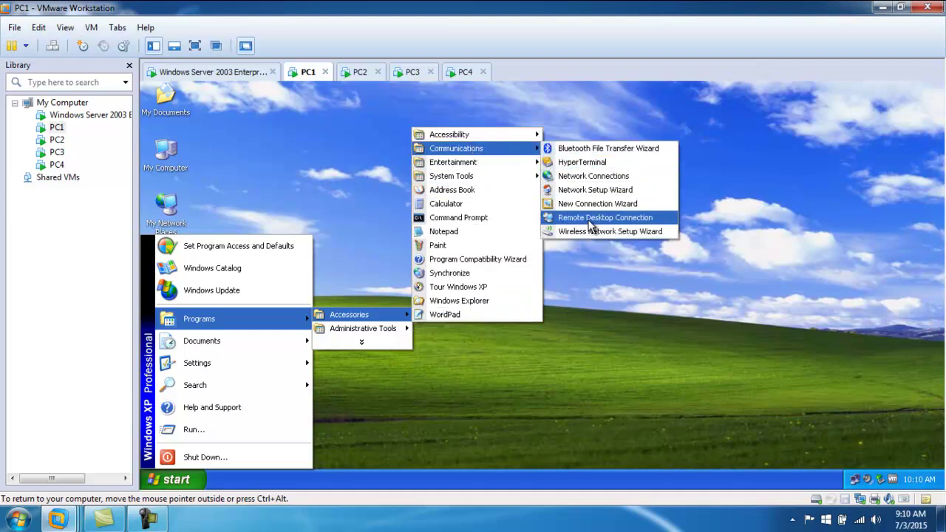
{"action": "left_click", "coordinate": [591, 222]}
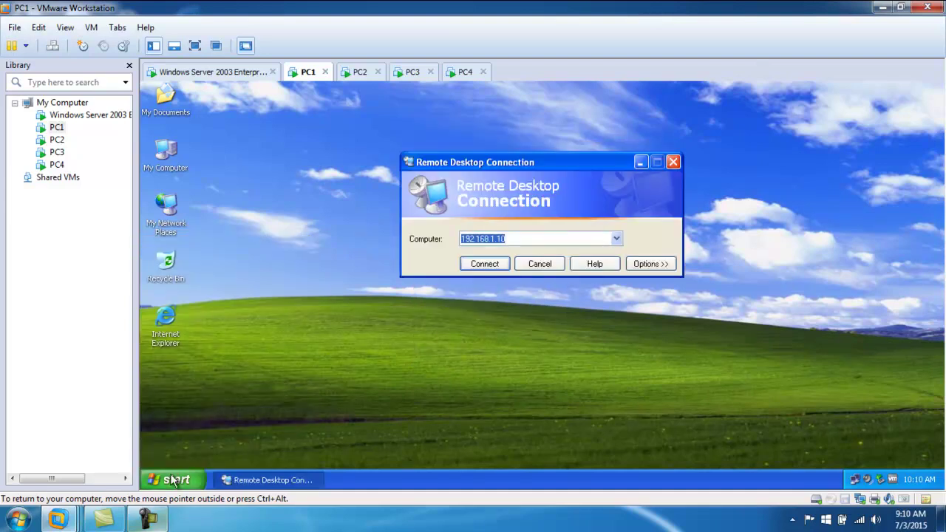
- Open a second Remote Desktop Connection with mstsc and place the two windows side by side
{"action": "left_click", "coordinate": [170, 479]}
{"action": "left_click", "coordinate": [188, 434]}
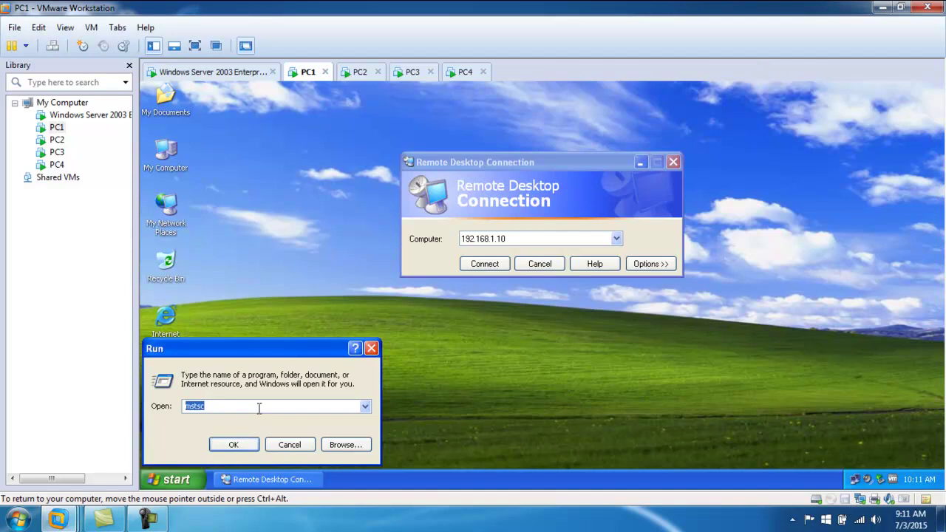
{"action": "left_click", "coordinate": [230, 442]}
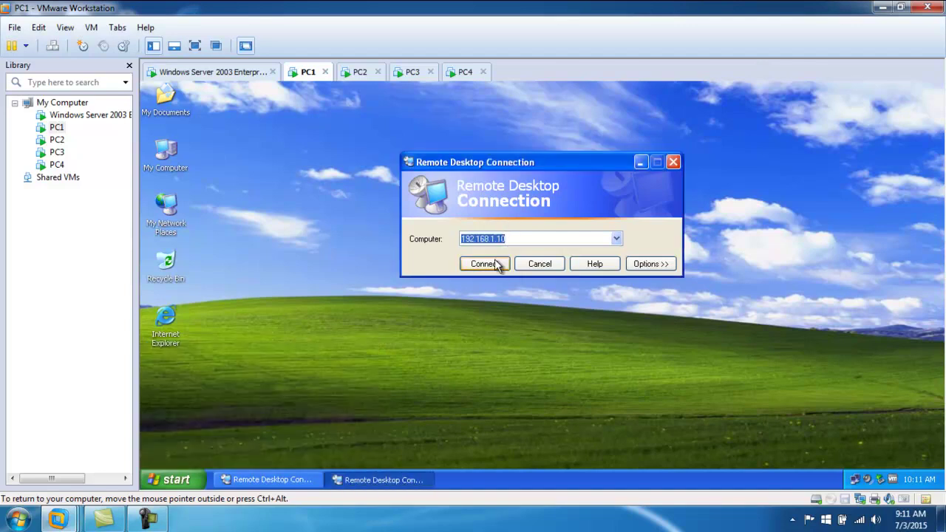
{"action": "left_click", "coordinate": [673, 162]}
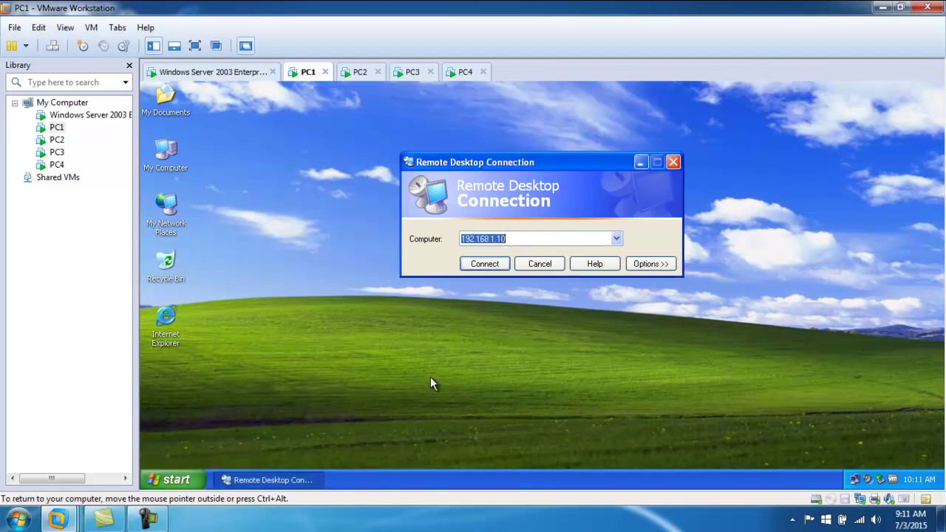
{"action": "left_click", "coordinate": [175, 480]}
{"action": "left_click", "coordinate": [191, 430]}
{"action": "left_click", "coordinate": [230, 444]}
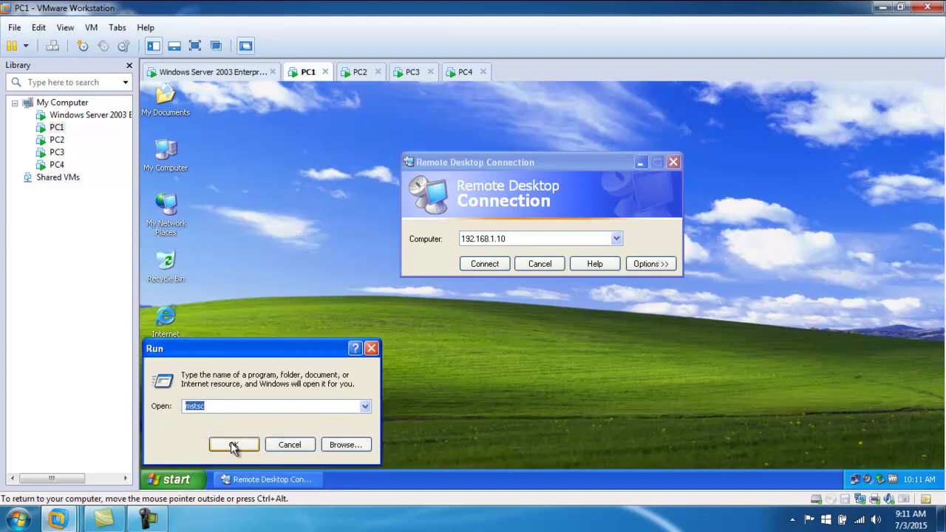
{"action": "left_click_drag", "start_coordinate": [364, 165], "coordinate": [311, 135]}
{"action": "left_click_drag", "start_coordinate": [544, 155], "coordinate": [676, 134]}
{"action": "left_click_drag", "start_coordinate": [374, 136], "coordinate": [424, 133]}
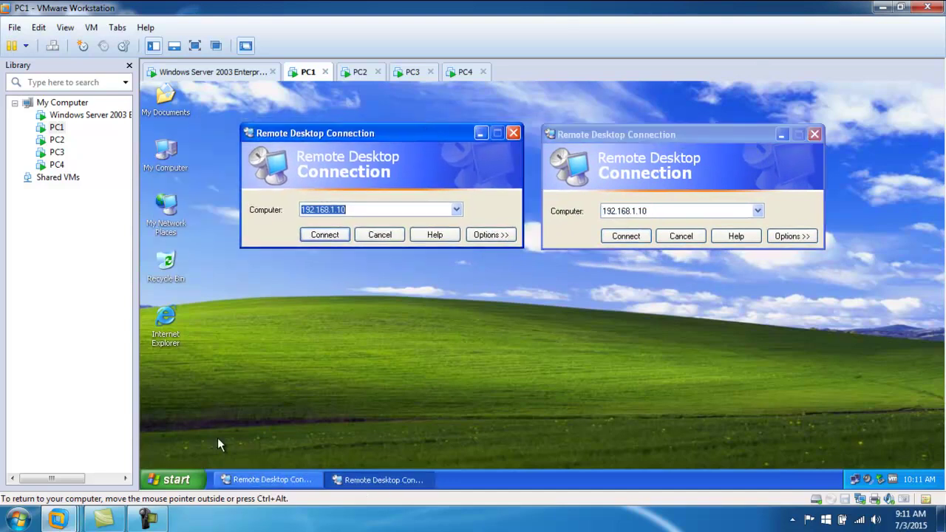
- Run mstsc for a third Remote Desktop window and move it below the others
{"action": "left_click", "coordinate": [170, 480]}
{"action": "left_click", "coordinate": [209, 428]}
{"action": "left_click", "coordinate": [242, 440]}
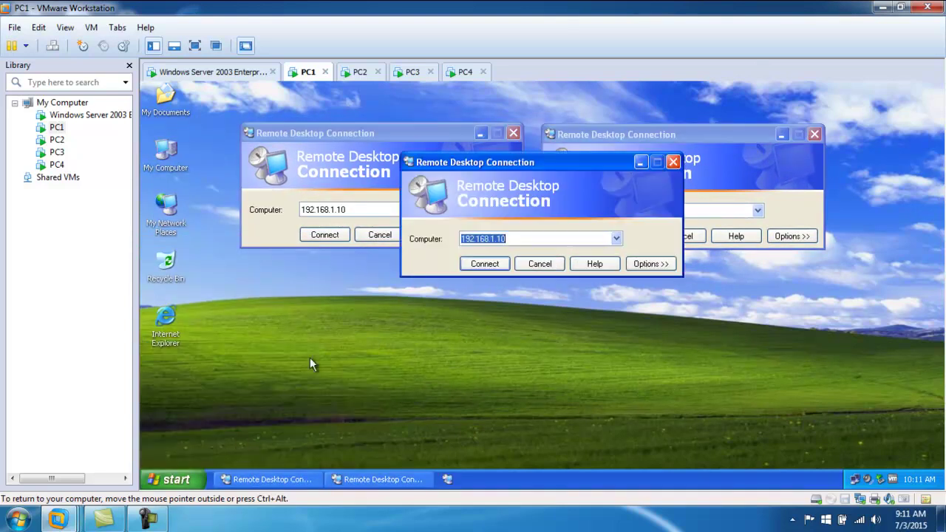
{"action": "left_click_drag", "start_coordinate": [543, 160], "coordinate": [527, 283]}
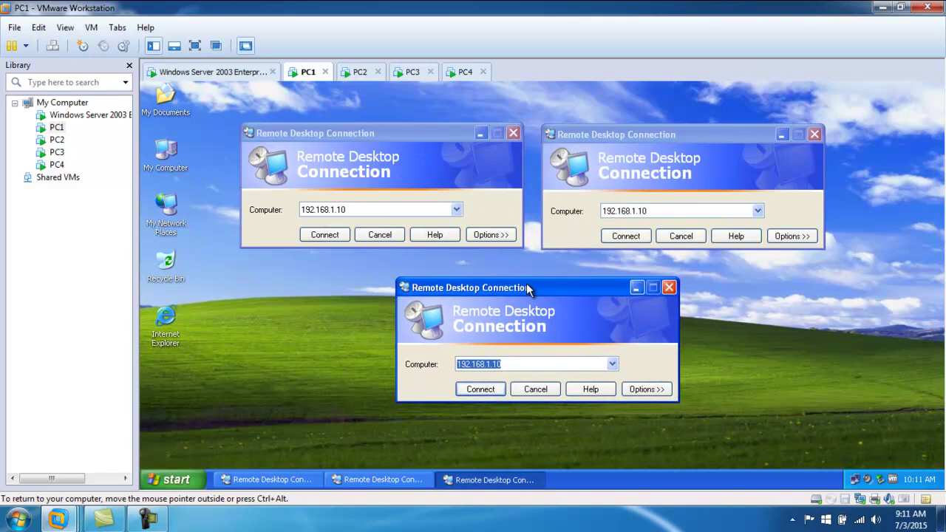
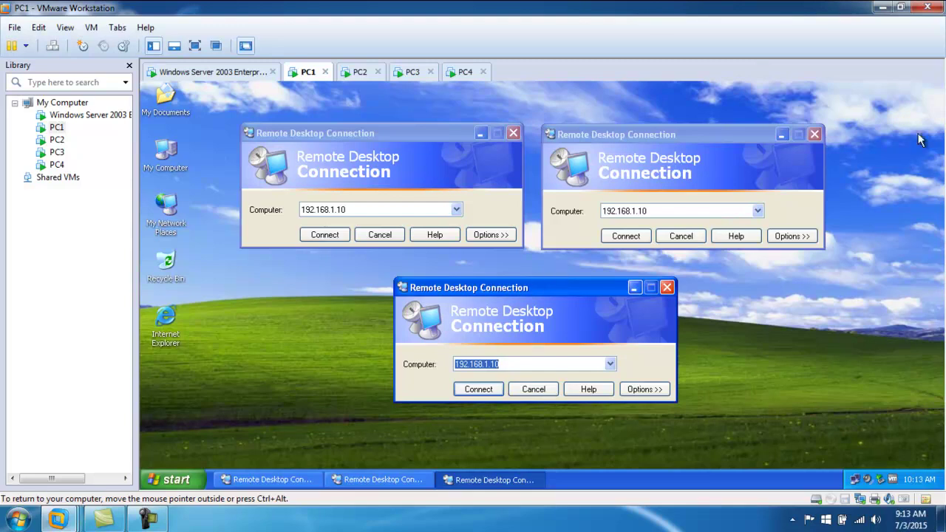
- Close the two duplicate Remote Desktop Connection windows and connect to 192.168.1.10
{"action": "left_click", "coordinate": [666, 287]}
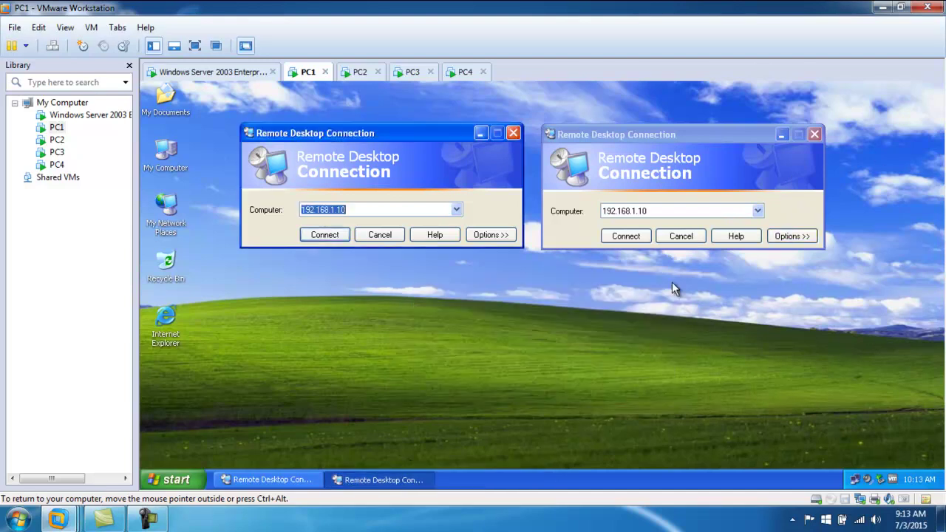
{"action": "left_click", "coordinate": [814, 134]}
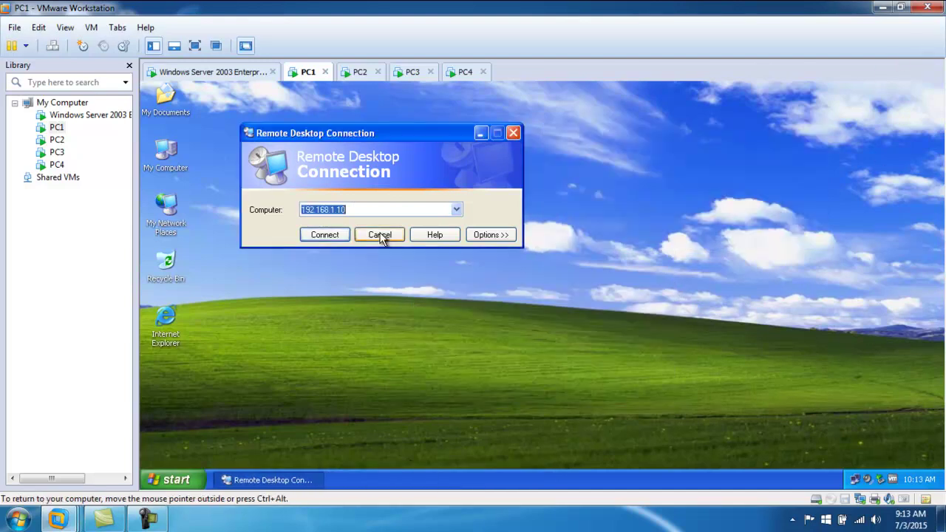
{"action": "left_click", "coordinate": [325, 234]}
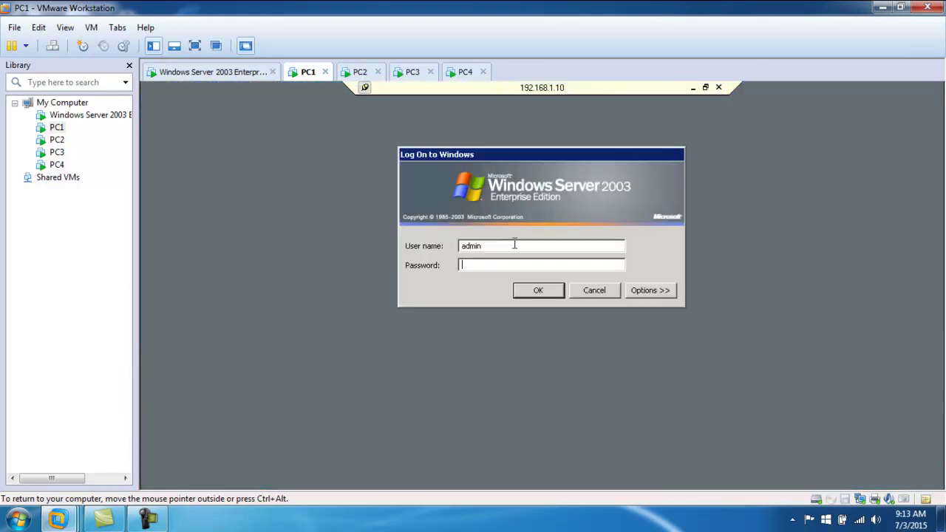
- Log on to the server as administrator with the account password
{"action": "key", "text": "shift+Tab"}
{"action": "type", "text": "admins"}
{"action": "key", "text": "BackSpace"}
{"action": "type", "text": "istrator****"}
{"action": "key", "text": "Return"}
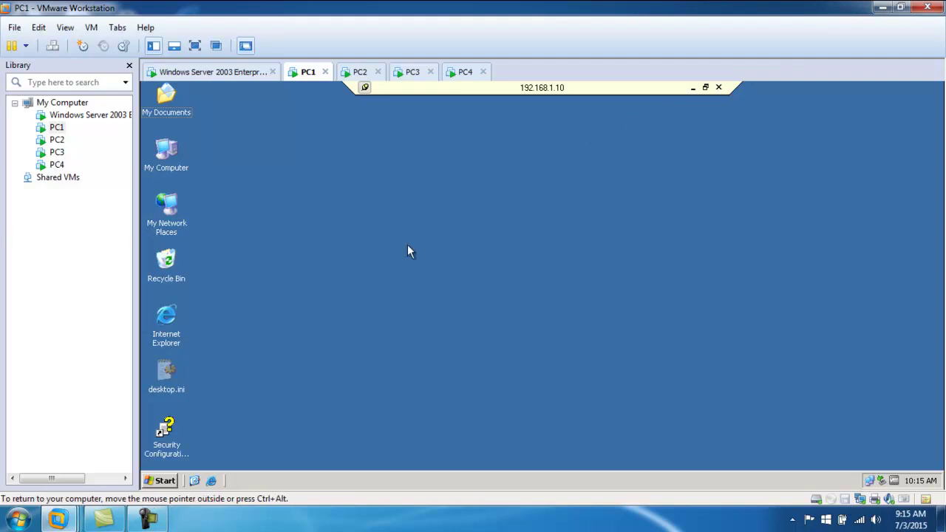
- Log off the administrator from the remote server using the Shut Down dialog's 'Log off administrator' option
{"action": "left_click", "coordinate": [159, 480]}
{"action": "left_click", "coordinate": [236, 436]}
{"action": "left_click", "coordinate": [570, 300]}
{"action": "left_click", "coordinate": [162, 480]}
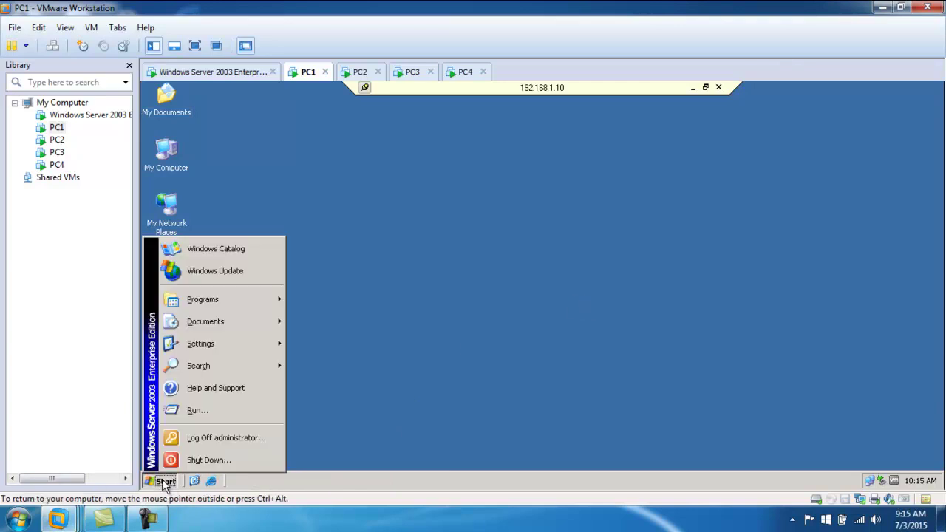
{"action": "left_click", "coordinate": [229, 460]}
{"action": "left_click", "coordinate": [562, 167]}
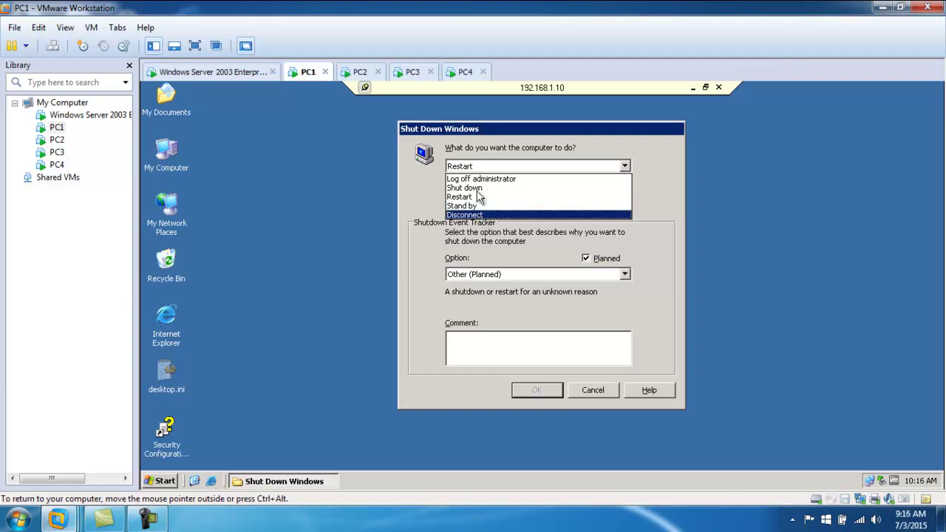
{"action": "left_click", "coordinate": [487, 179]}
{"action": "left_click", "coordinate": [538, 387]}
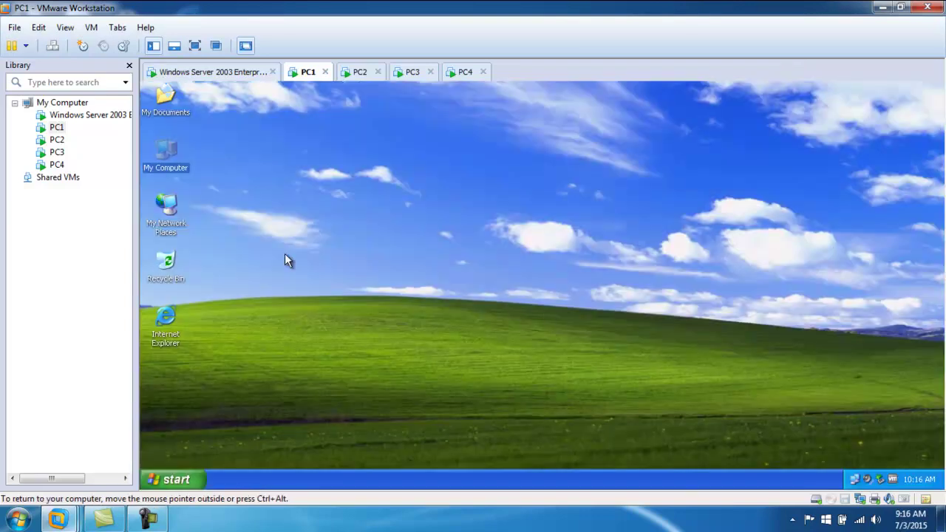
- Launch Remote Desktop Connection via Run on PC1 and connect to 192.168.1.10
{"action": "left_click", "coordinate": [176, 480]}
{"action": "left_click", "coordinate": [226, 429]}
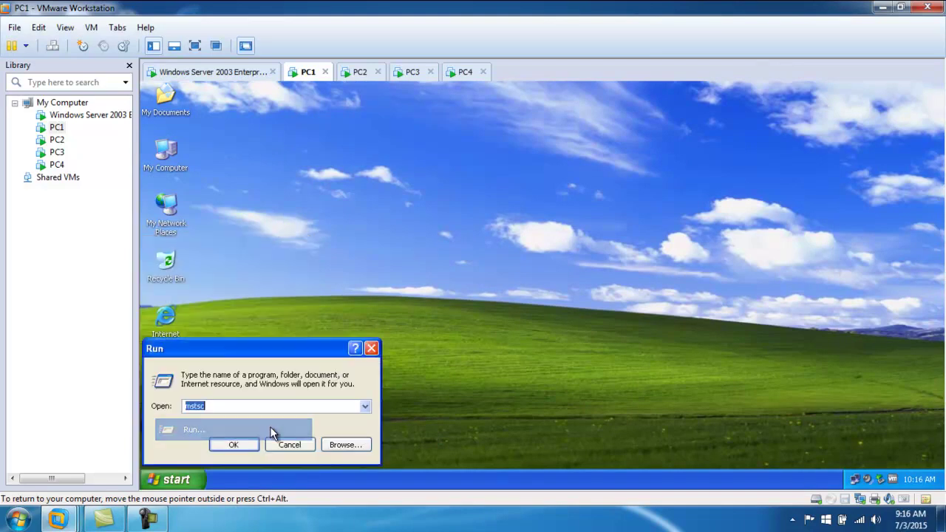
{"action": "left_click", "coordinate": [235, 445]}
{"action": "left_click", "coordinate": [482, 264]}
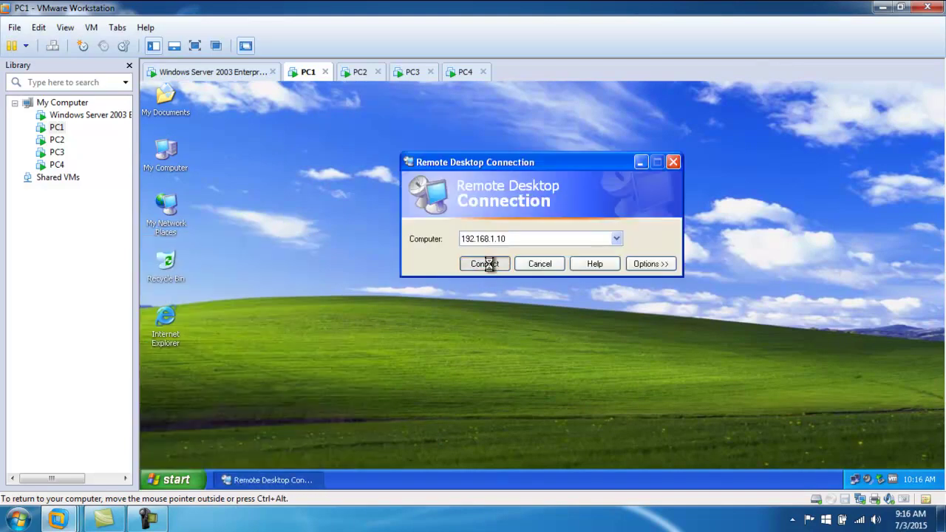
- Log on to the server as mcse with that account's password
{"action": "double_click", "coordinate": [512, 250]}
{"action": "type", "text": "mcse"}
{"action": "key", "text": "Tab"}
{"action": "type", "text": "••••"}
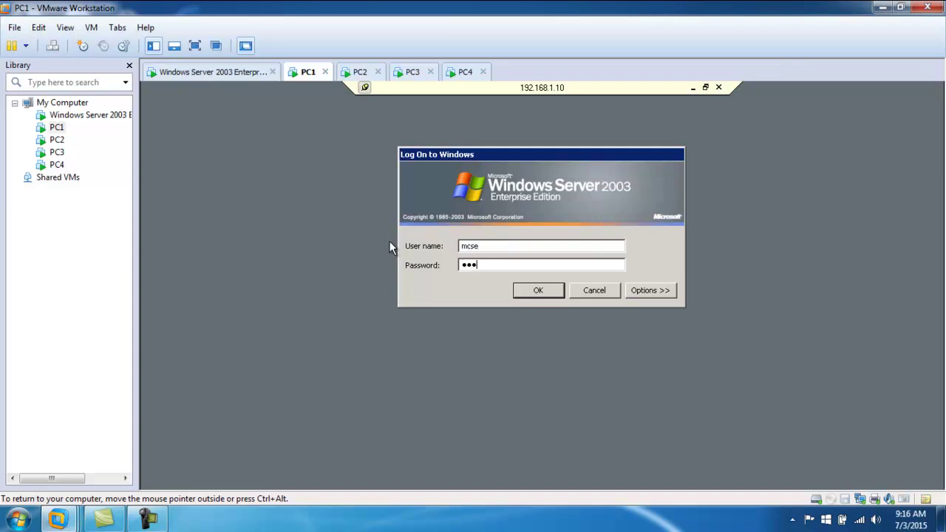
{"action": "key", "text": "Return"}
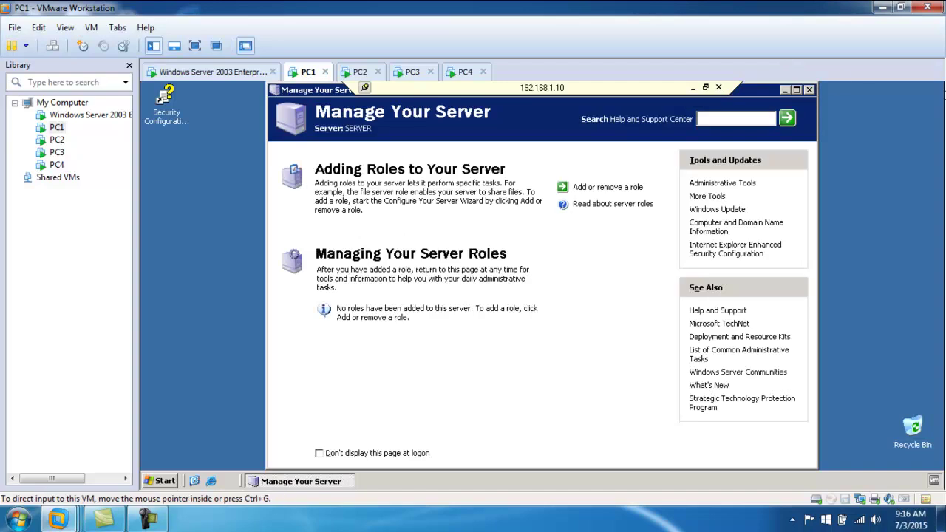
- Close Manage Your Server, then cancel the disconnect prompt so the mcse session stays connected
{"action": "left_click", "coordinate": [808, 90]}
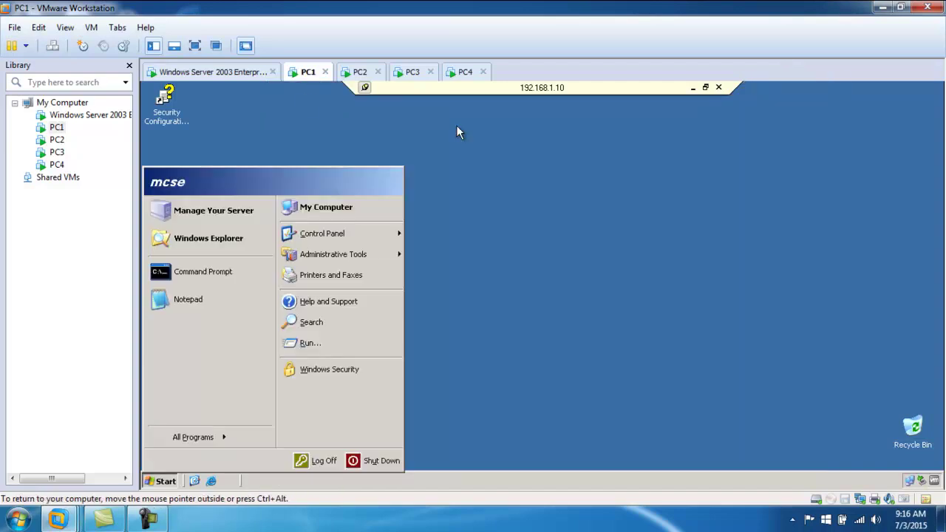
{"action": "left_click", "coordinate": [719, 87]}
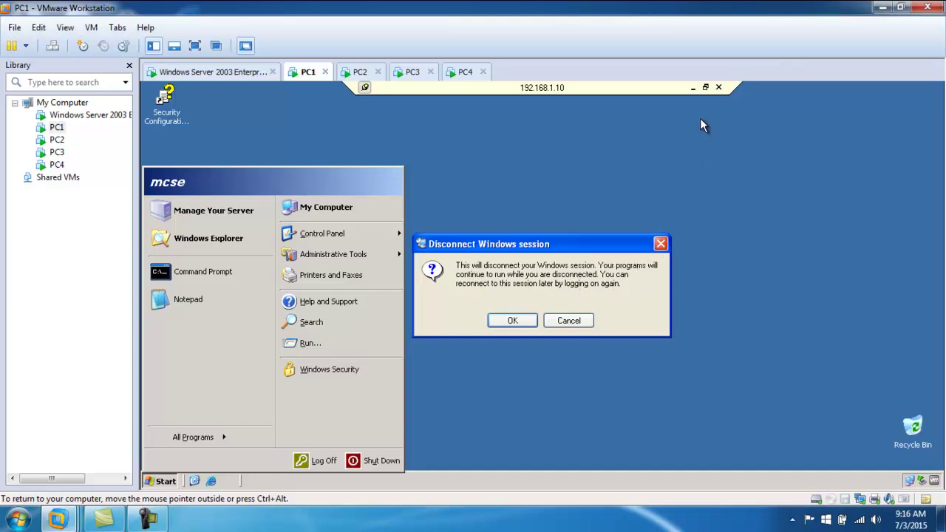
{"action": "left_click", "coordinate": [573, 321]}
- Launch the Add Hardware Wizard from the server's Control Panel
{"action": "left_click", "coordinate": [639, 364]}
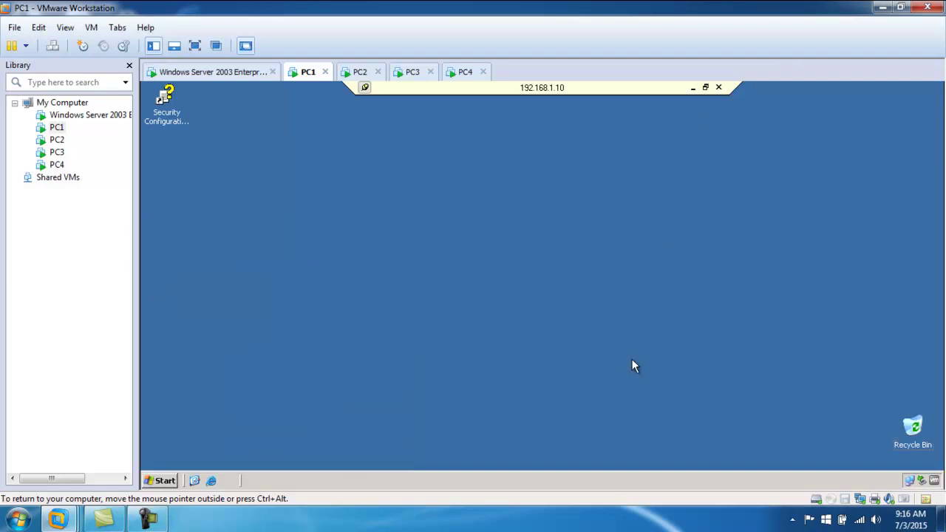
{"action": "left_click", "coordinate": [161, 481]}
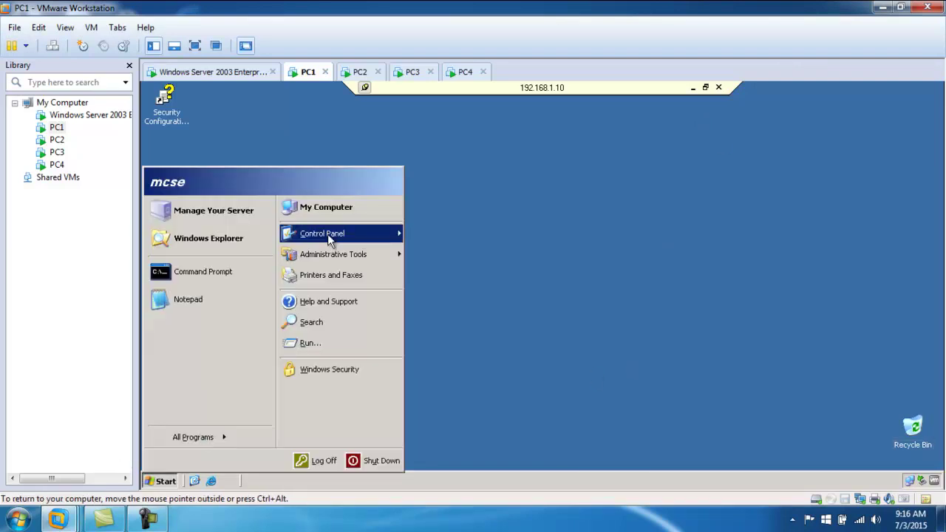
{"action": "left_click", "coordinate": [366, 235]}
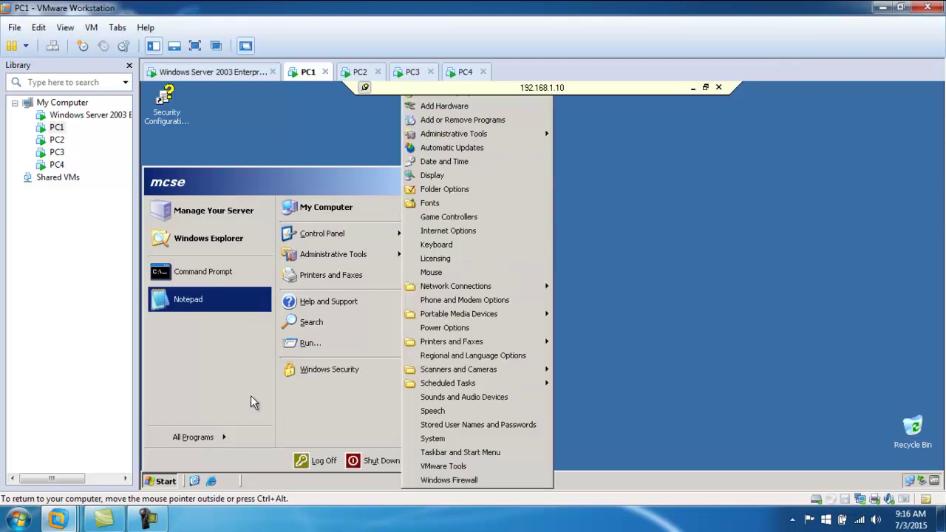
{"action": "left_click", "coordinate": [344, 234]}
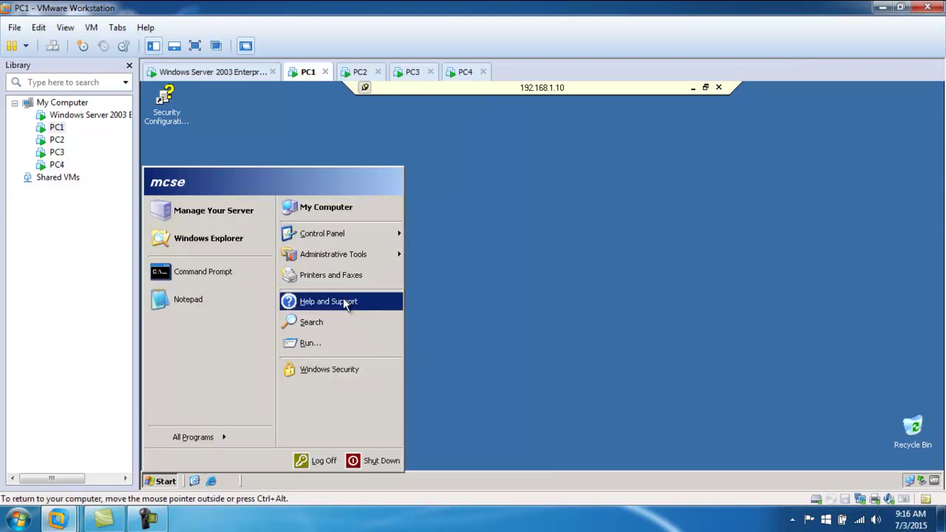
{"action": "left_click", "coordinate": [363, 235]}
{"action": "left_click", "coordinate": [364, 235]}
{"action": "left_click", "coordinate": [364, 235]}
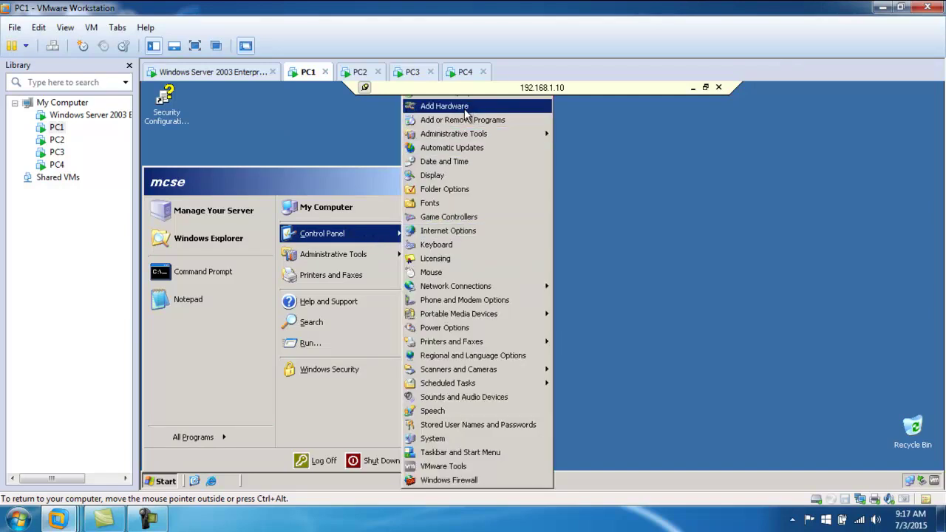
{"action": "left_click", "coordinate": [465, 108]}
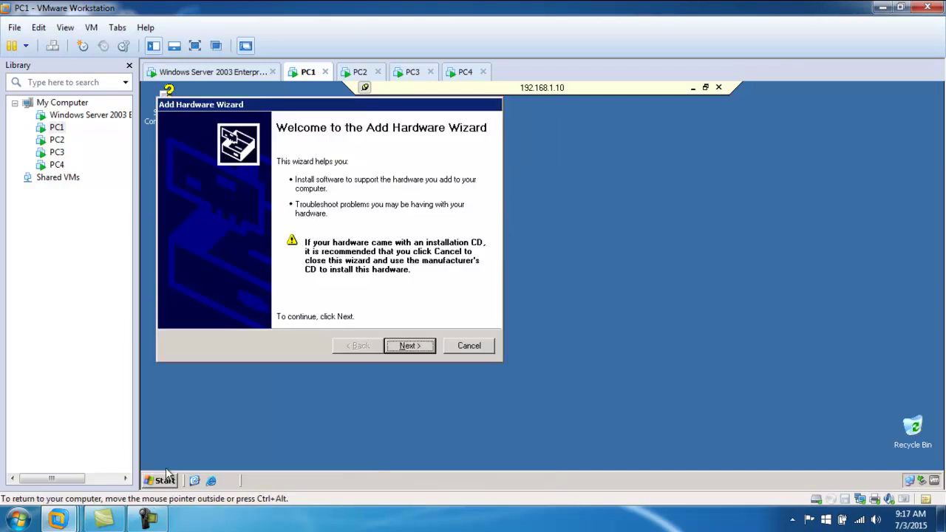
- Open Command Prompt and Notepad, arrange them, then disconnect leaving programs running
{"action": "left_click", "coordinate": [164, 480]}
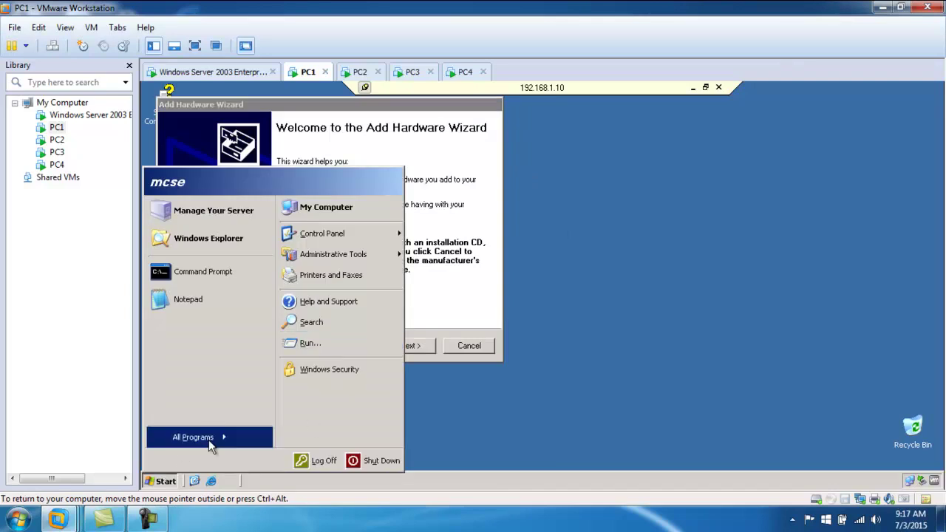
{"action": "left_click", "coordinate": [199, 274]}
{"action": "left_click", "coordinate": [187, 300]}
{"action": "left_click_drag", "start_coordinate": [551, 125], "coordinate": [689, 224]}
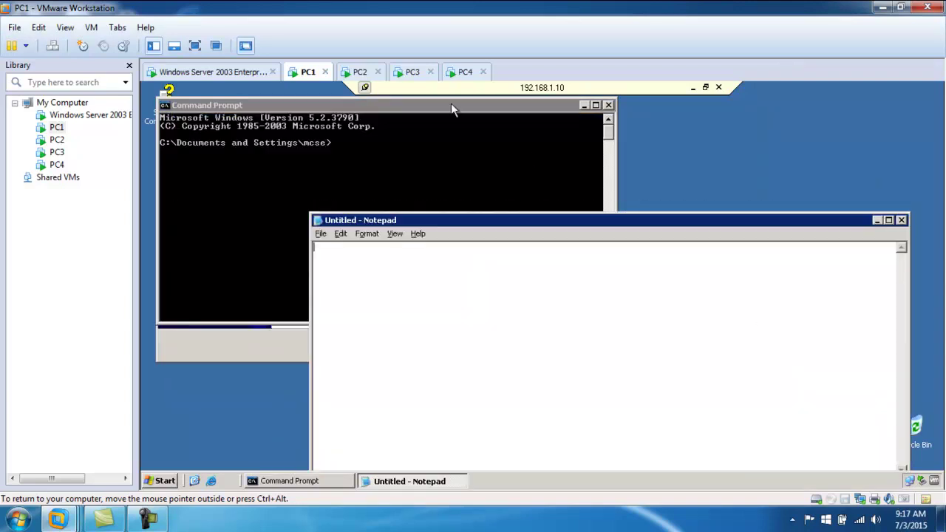
{"action": "left_click_drag", "start_coordinate": [439, 105], "coordinate": [544, 182]}
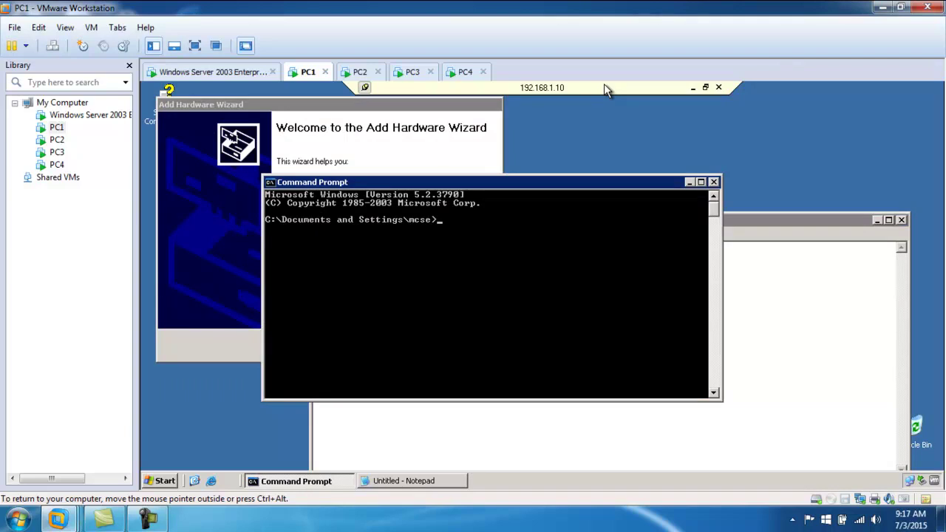
{"action": "left_click", "coordinate": [719, 87]}
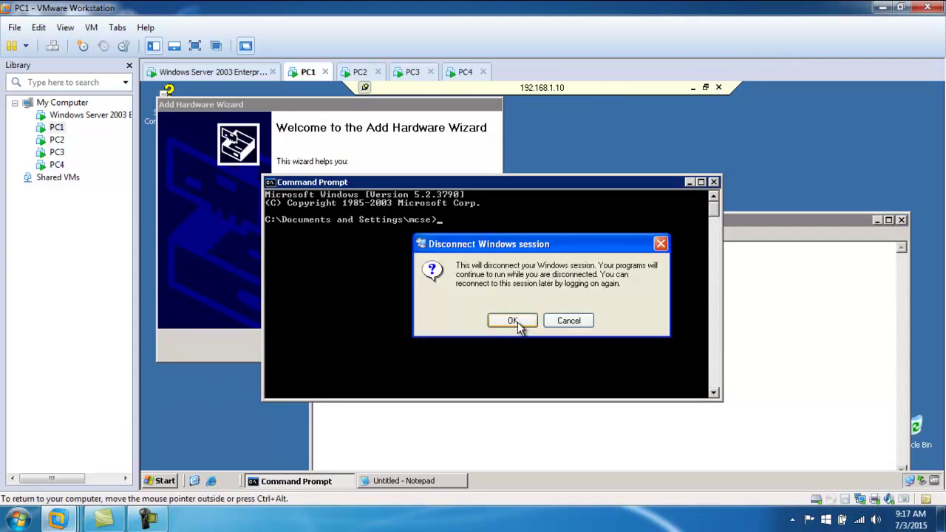
{"action": "left_click", "coordinate": [513, 321]}
- Reconnect to 192.168.1.10 and attempt logon as the new user, which lacks remote logon rights
{"action": "left_click", "coordinate": [171, 479]}
{"action": "left_click", "coordinate": [198, 419]}
{"action": "left_click", "coordinate": [240, 443]}
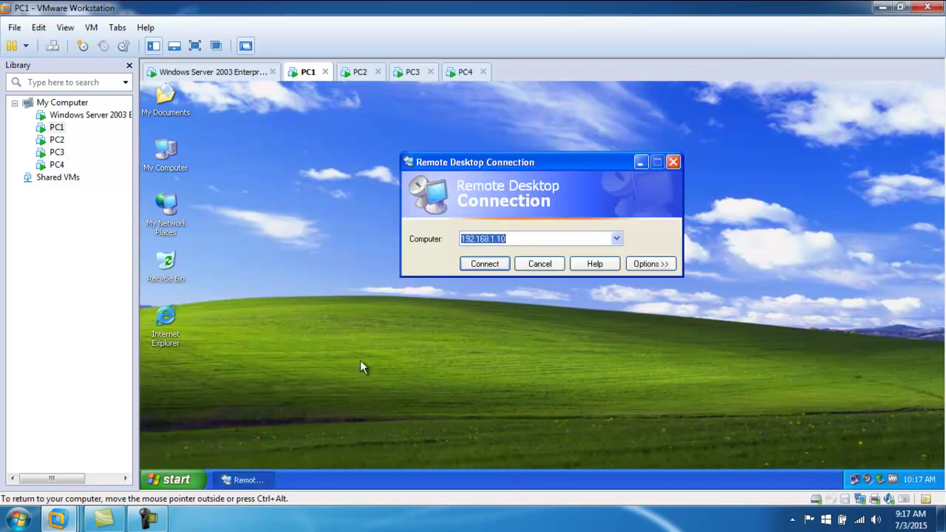
{"action": "left_click", "coordinate": [485, 264]}
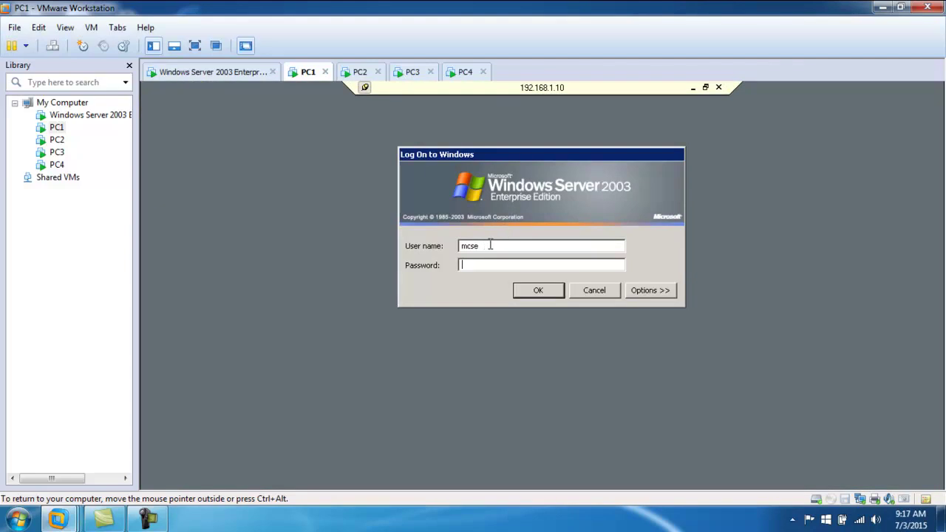
{"action": "type", "text": "usman"}
{"action": "key", "text": "Return"}
{"action": "key", "text": "Return"}
{"action": "type", "text": "123"}
{"action": "key", "text": "Return"}
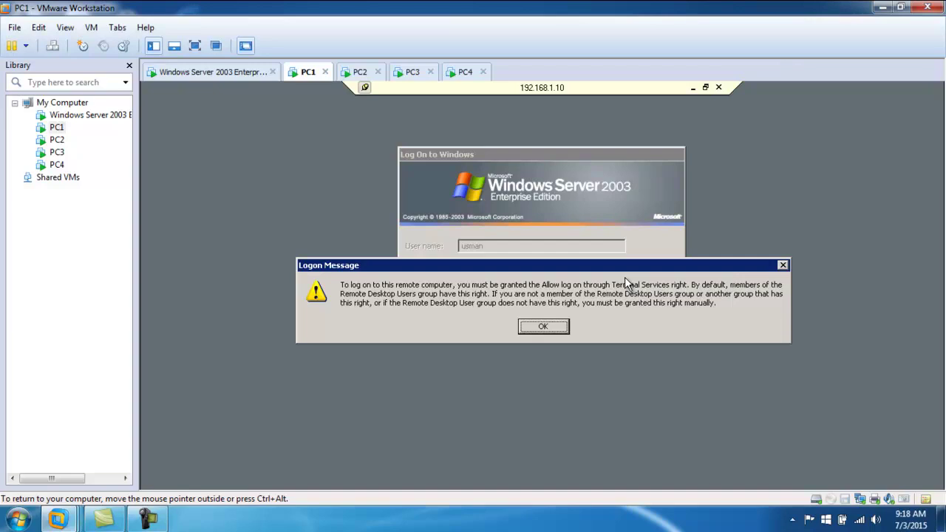
{"action": "left_click", "coordinate": [542, 326]}
- Log back on as mcse with its password, after a failed misspelled 'msce' attempt
{"action": "left_click_drag", "start_coordinate": [501, 245], "coordinate": [413, 253]}
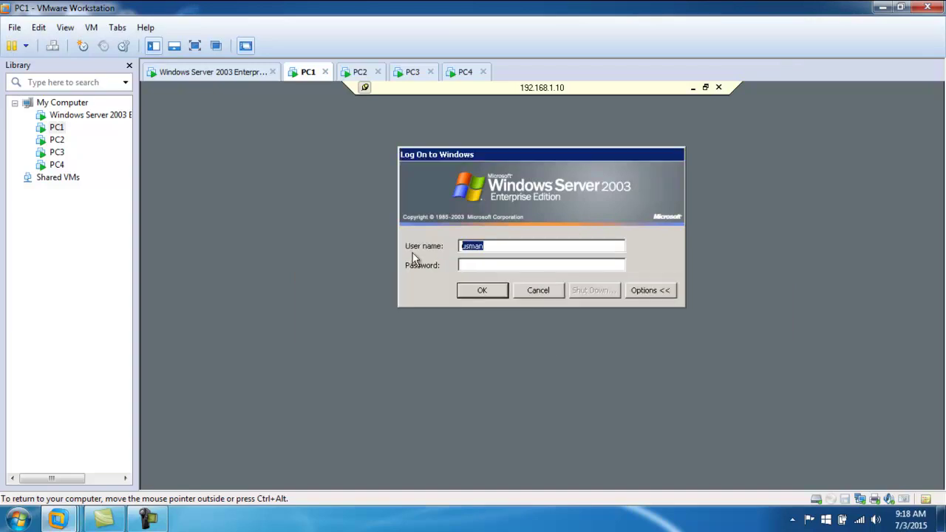
{"action": "type", "text": "msce"}
{"action": "key", "text": "Tab"}
{"action": "type", "text": "1234"}
{"action": "key", "text": "Return"}
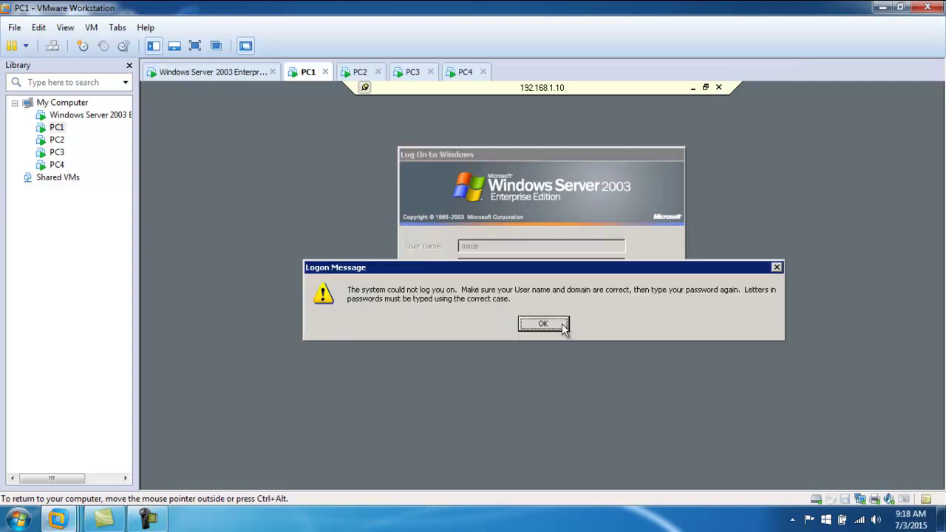
{"action": "left_click", "coordinate": [543, 324]}
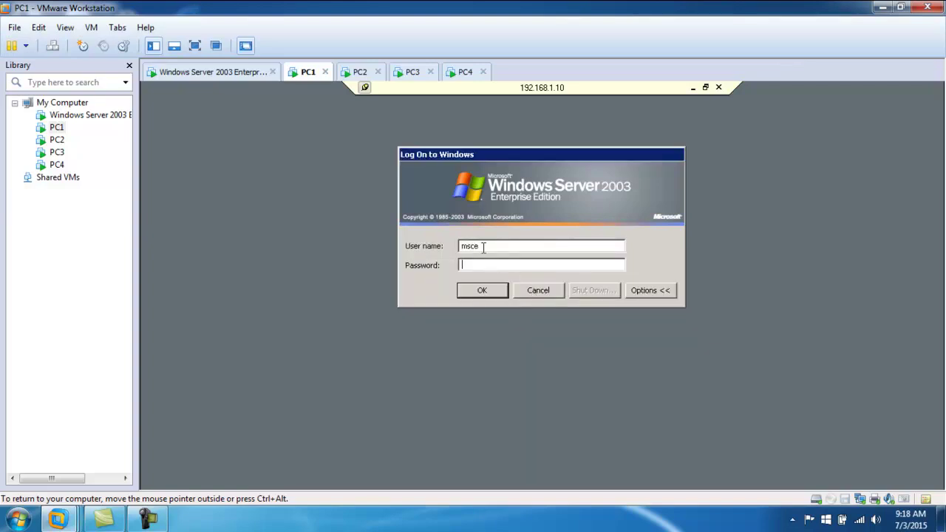
{"action": "left_click_drag", "start_coordinate": [482, 246], "coordinate": [462, 246]}
{"action": "type", "text": "mcse"}
{"action": "key", "text": "Tab"}
{"action": "type", "text": "1234"}
{"action": "key", "text": "Return"}
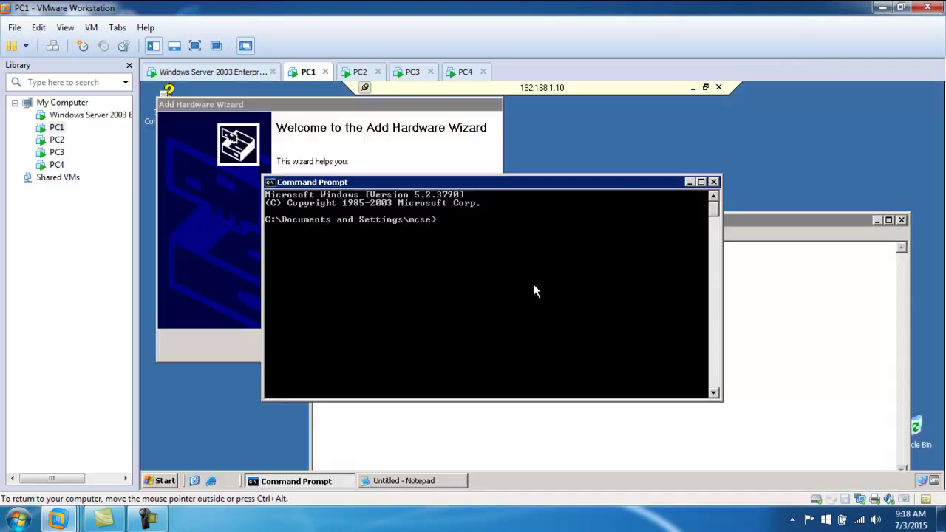
- Move the Command Prompt window up and right, then open the remote Start menu
{"action": "left_click_drag", "start_coordinate": [476, 175], "coordinate": [585, 126]}
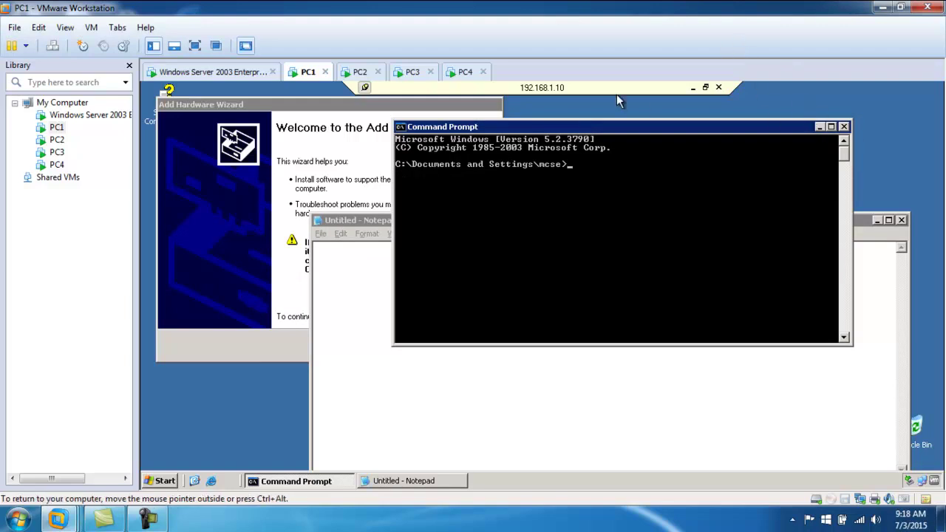
{"action": "left_click", "coordinate": [161, 481]}
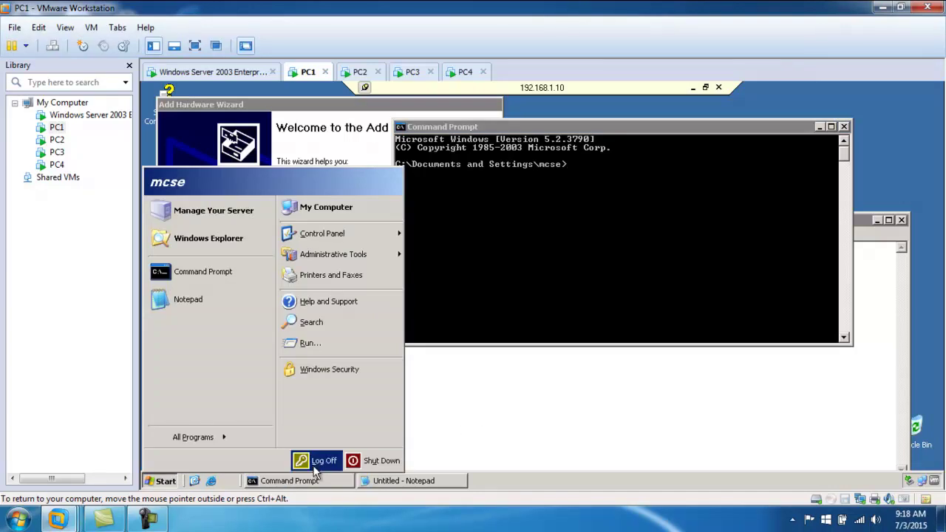
- Log off the remote session, then reconnect from PC1 and log back on with the password
{"action": "left_click", "coordinate": [323, 464]}
{"action": "left_click", "coordinate": [519, 301]}
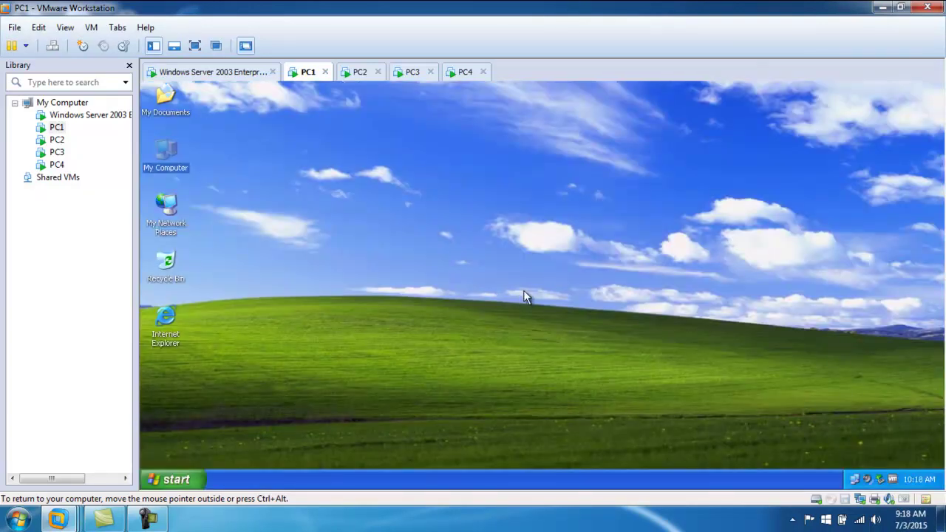
{"action": "left_click", "coordinate": [184, 479]}
{"action": "left_click", "coordinate": [207, 433]}
{"action": "left_click", "coordinate": [226, 442]}
{"action": "left_click", "coordinate": [488, 266]}
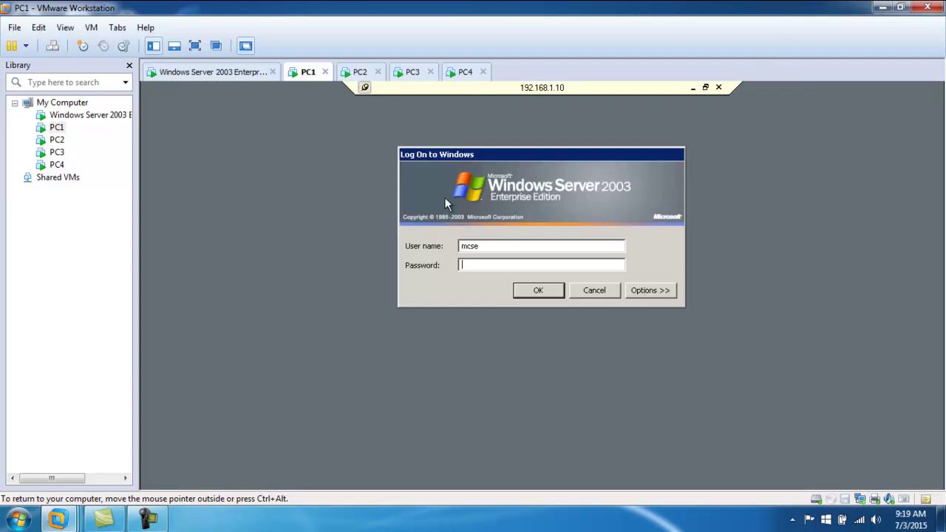
{"action": "type", "text": "1234"}
{"action": "key", "text": "Return"}
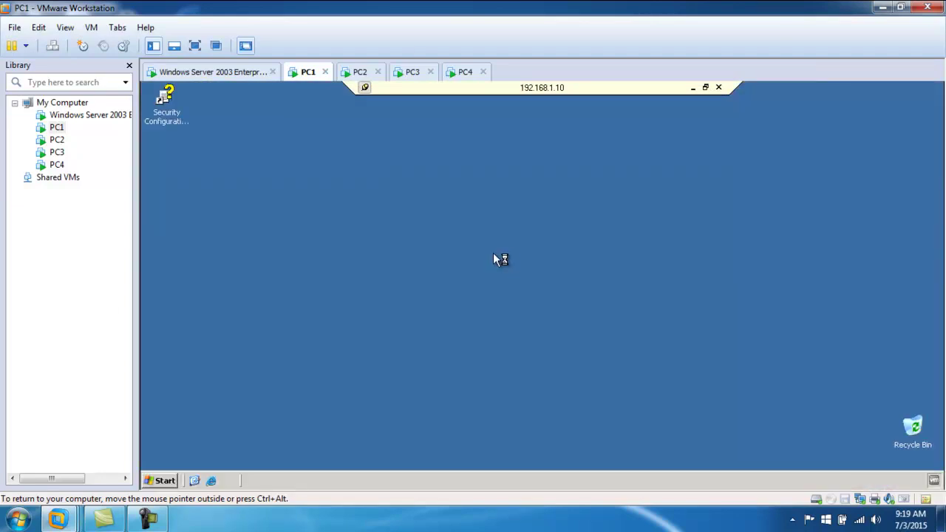
- Close Manage Your Server, cancel the disconnect, and log off the remote session
{"action": "left_click", "coordinate": [813, 90]}
{"action": "left_click", "coordinate": [718, 87]}
{"action": "left_click", "coordinate": [586, 322]}
{"action": "left_click", "coordinate": [169, 481]}
{"action": "left_click", "coordinate": [342, 463]}
{"action": "left_click", "coordinate": [513, 299]}
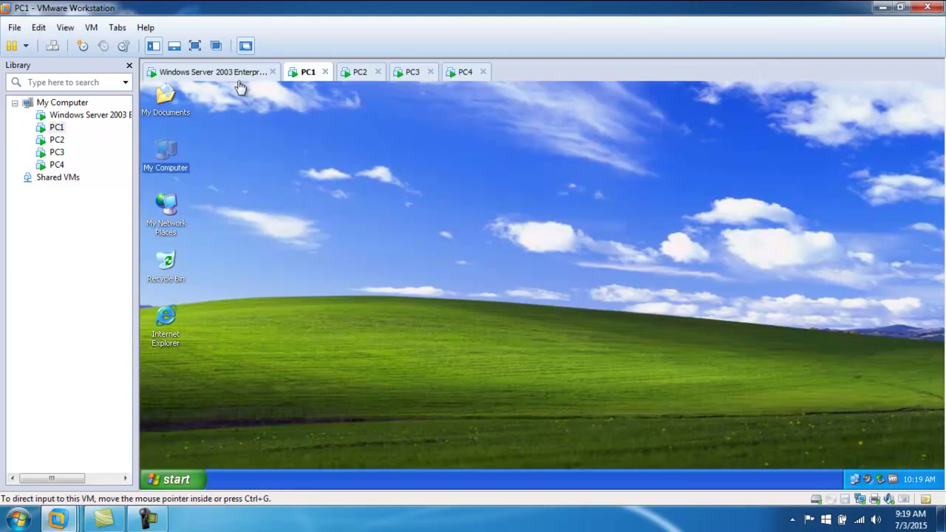
{"action": "left_click", "coordinate": [232, 72]}
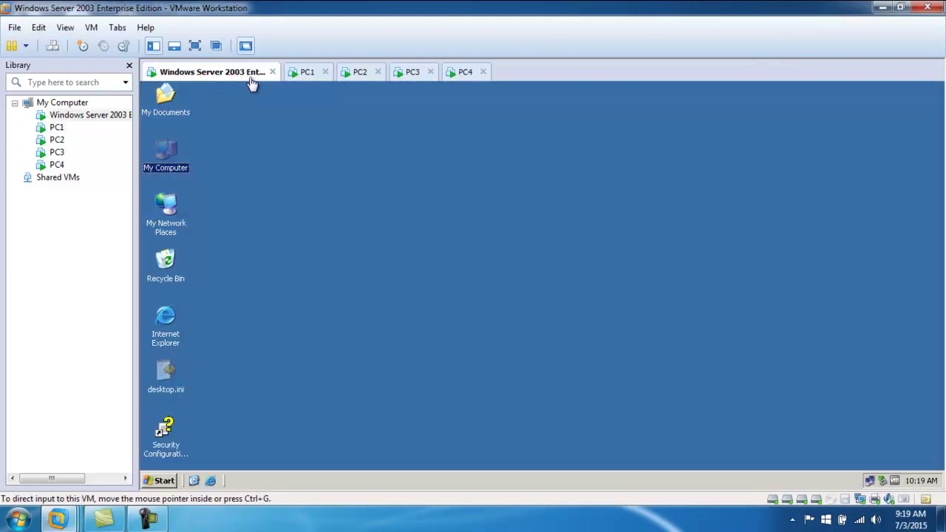
- Run 'mstsc /console' on the server and connect to 192.168.1.1
{"action": "left_click", "coordinate": [164, 482]}
{"action": "left_click", "coordinate": [198, 433]}
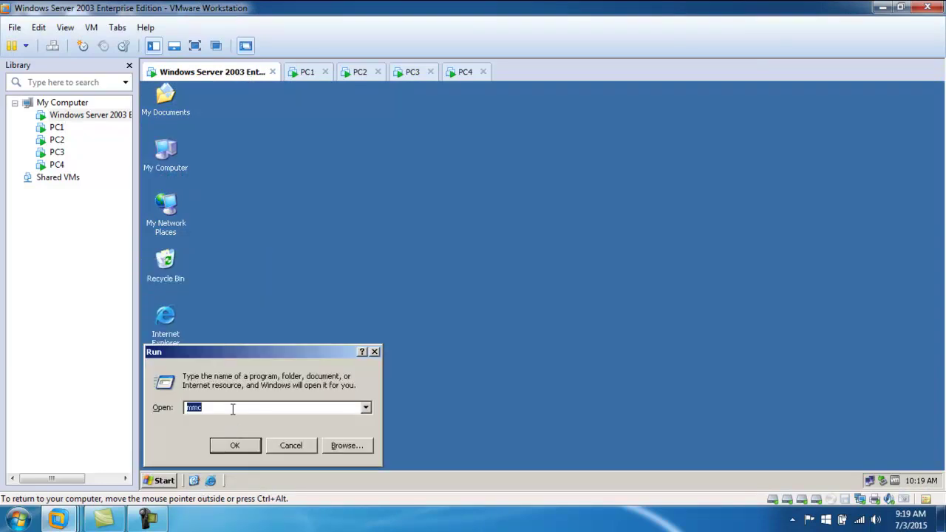
{"action": "type", "text": "m"}
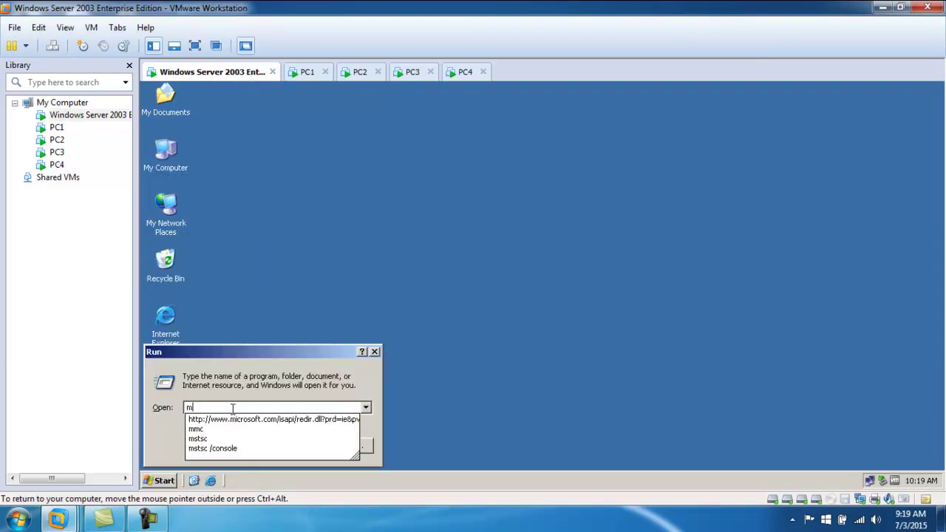
{"action": "type", "text": "stsc"}
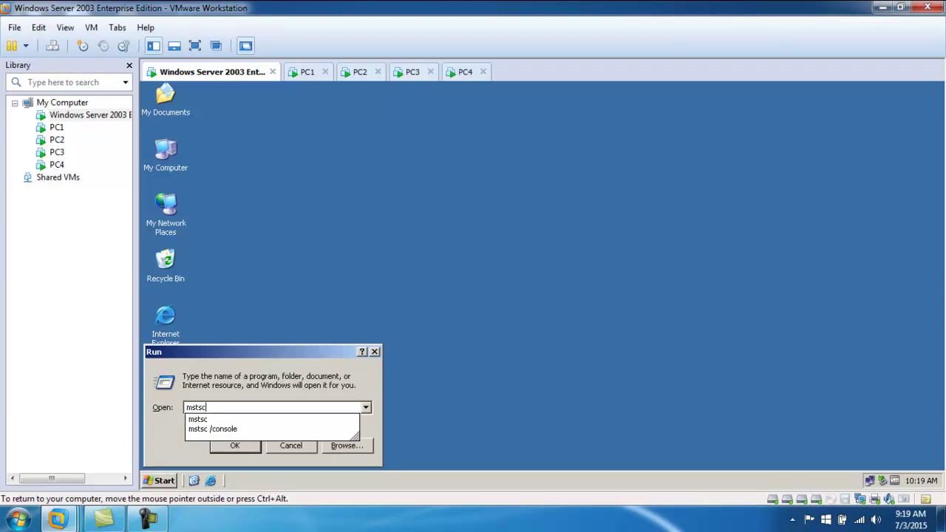
{"action": "key", "text": "Down"}
{"action": "key", "text": "Down"}
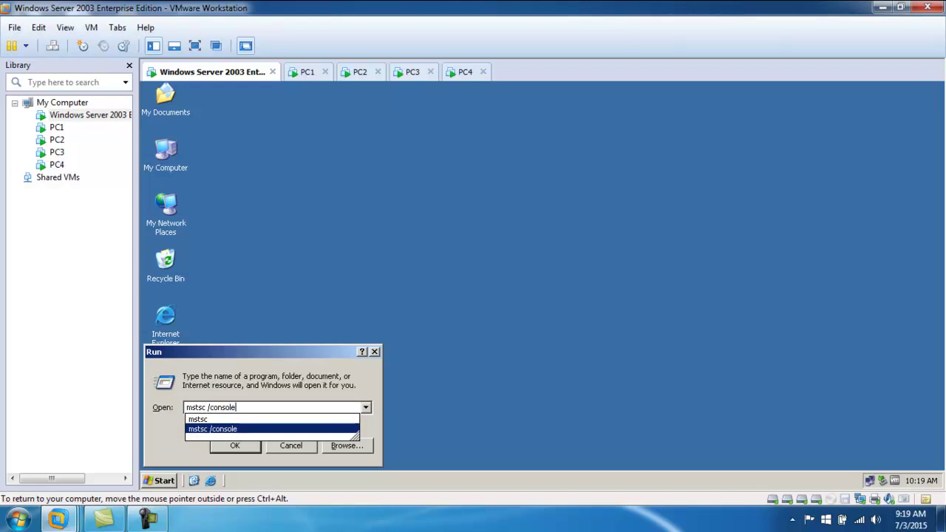
{"action": "key", "text": "Return"}
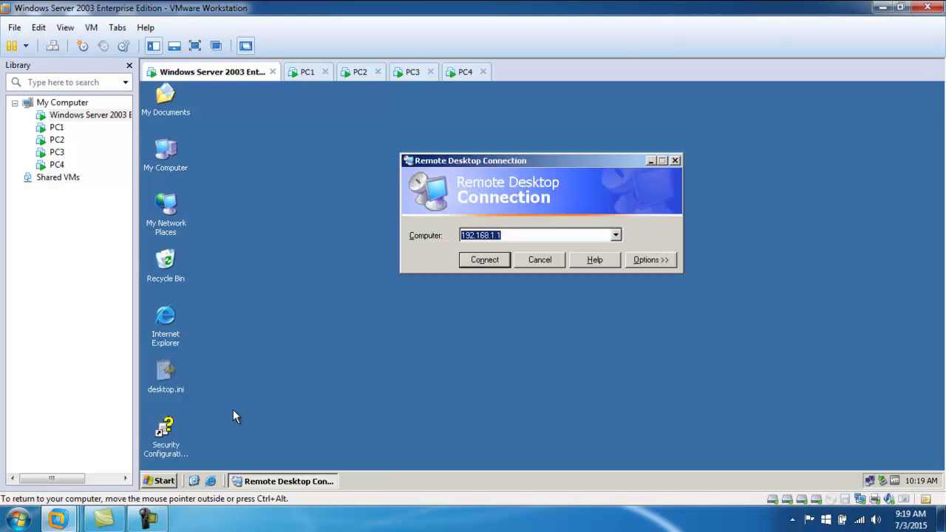
{"action": "left_click", "coordinate": [487, 261]}
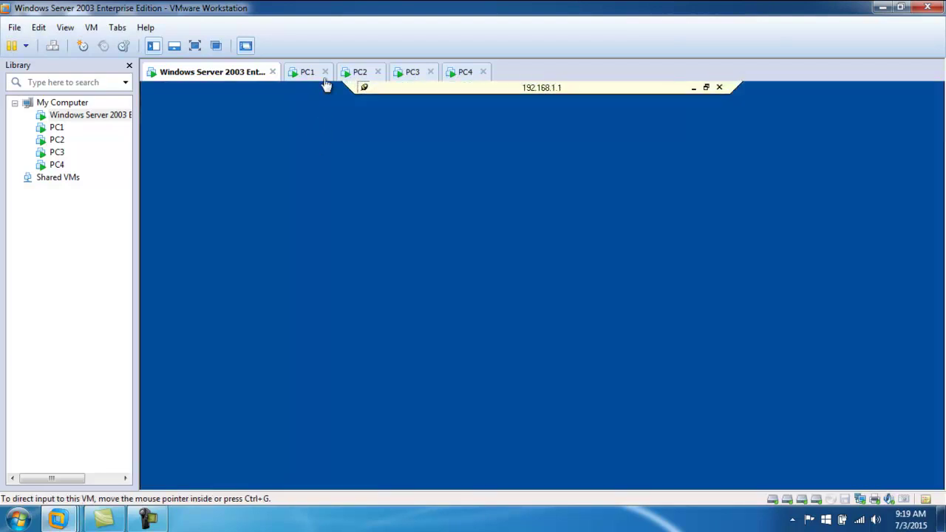
{"action": "left_click", "coordinate": [308, 74]}
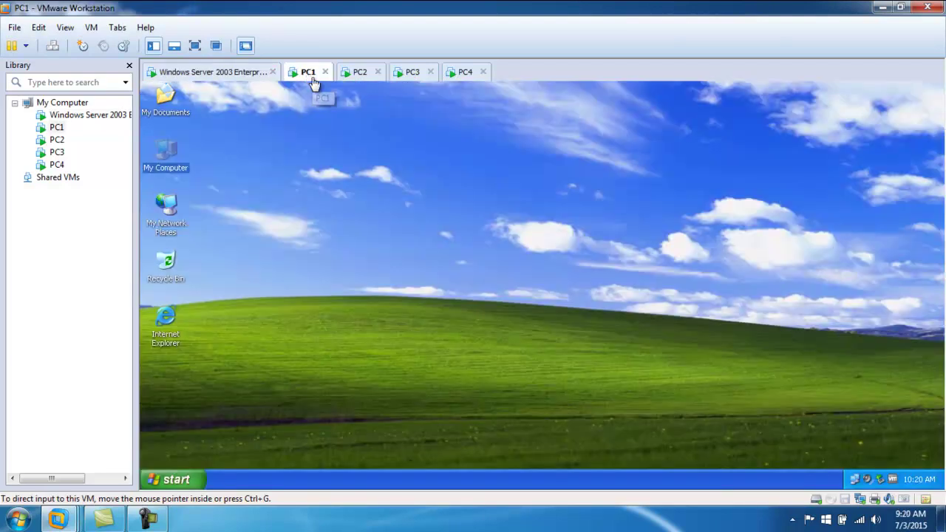
{"action": "left_click", "coordinate": [238, 72]}
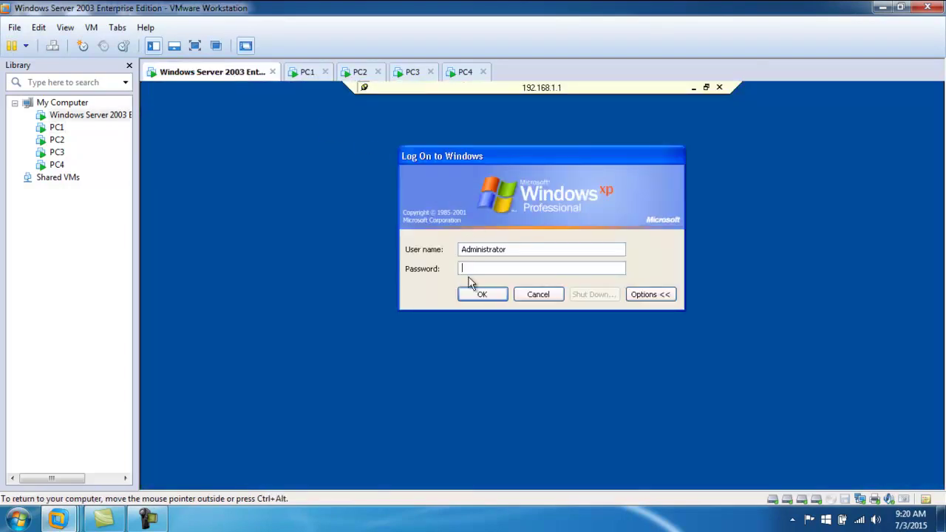
- Replace the Administrator user name with admin1, enter its password, and submit the logon
{"action": "left_click_drag", "start_coordinate": [520, 249], "coordinate": [342, 257]}
{"action": "key", "text": "BackSpace"}
{"action": "type", "text": "admin1"}
{"action": "key", "text": "Tab"}
{"action": "type", "text": "1234"}
{"action": "key", "text": "Return"}
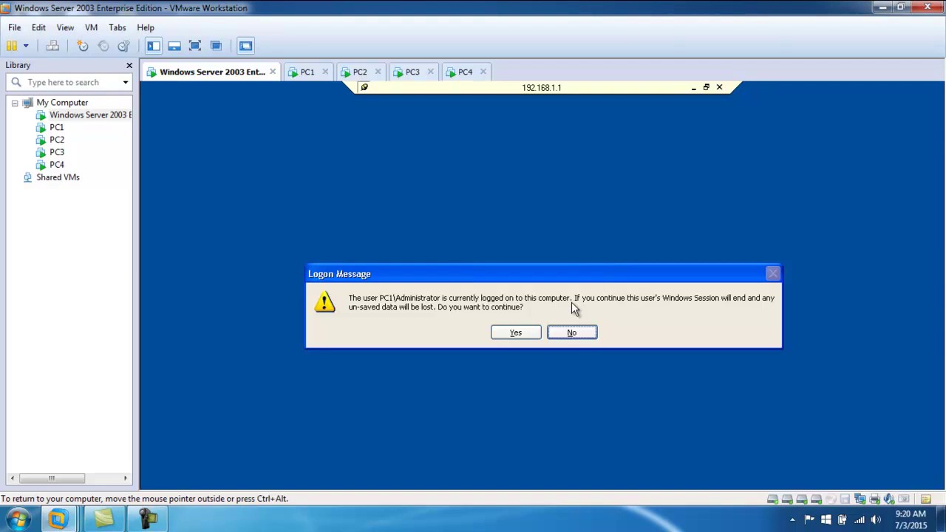
- Agree to end the logged-on user's session, then go to PC1's Unlock Computer password field
{"action": "left_click", "coordinate": [306, 71]}
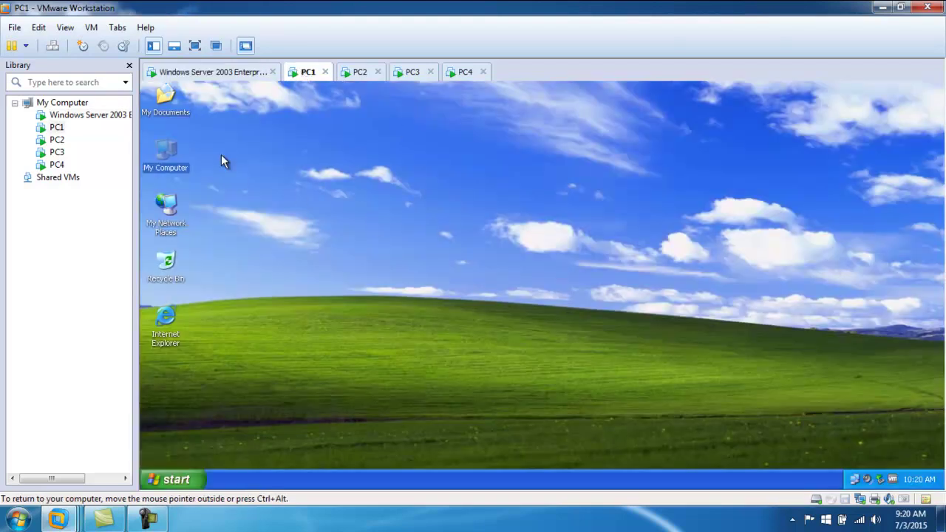
{"action": "left_click", "coordinate": [221, 73]}
{"action": "left_click", "coordinate": [512, 332]}
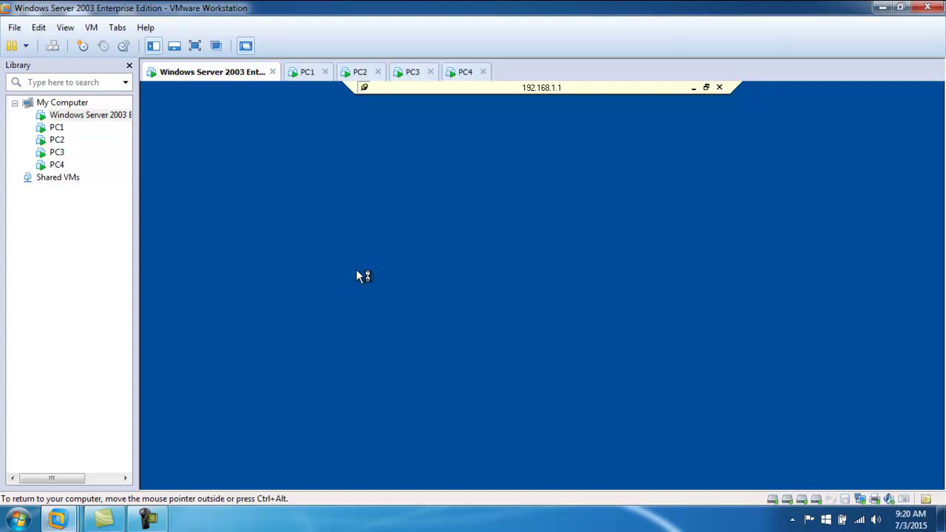
{"action": "left_click", "coordinate": [308, 73]}
{"action": "left_click", "coordinate": [503, 318]}
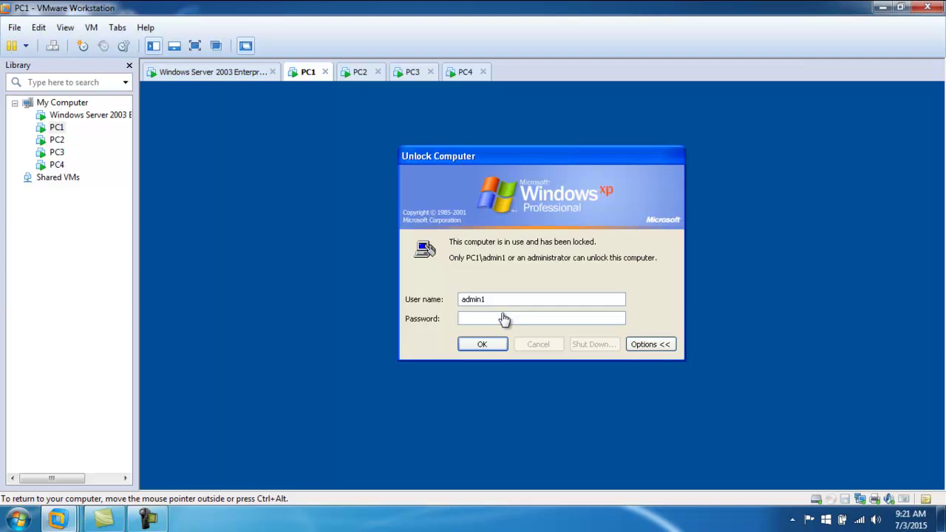
- Dismiss the Windows XP tour balloon in the server's remote session and close its Start menu
{"action": "left_click", "coordinate": [227, 72]}
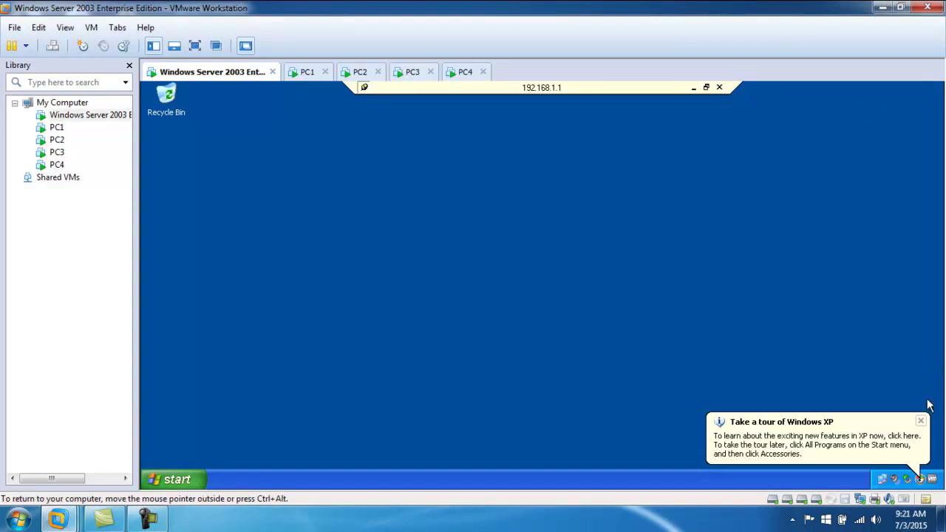
{"action": "left_click", "coordinate": [922, 422]}
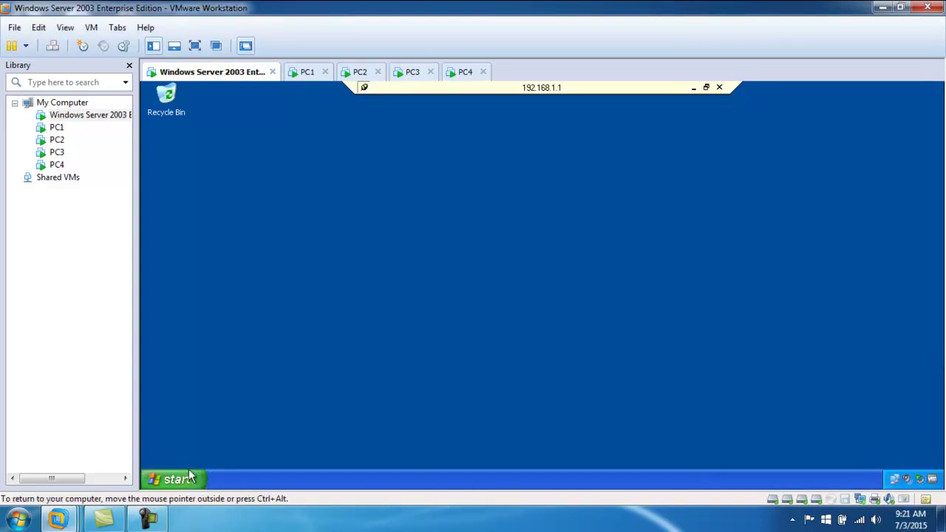
{"action": "left_click", "coordinate": [185, 481]}
{"action": "left_click", "coordinate": [491, 477]}
{"action": "right_click", "coordinate": [491, 474]}
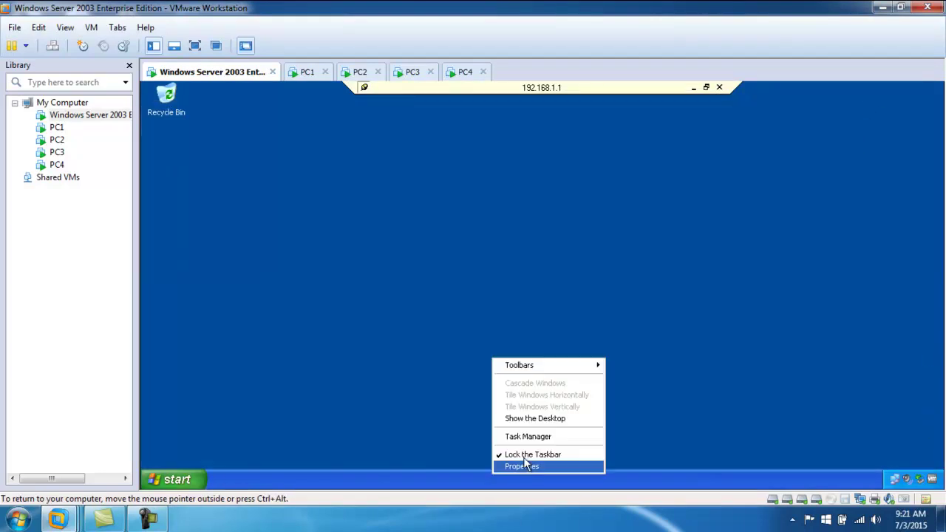
- Unlock PC1 with its password, then dismiss the server's Remote Desktop Disconnected notice
{"action": "left_click", "coordinate": [307, 71]}
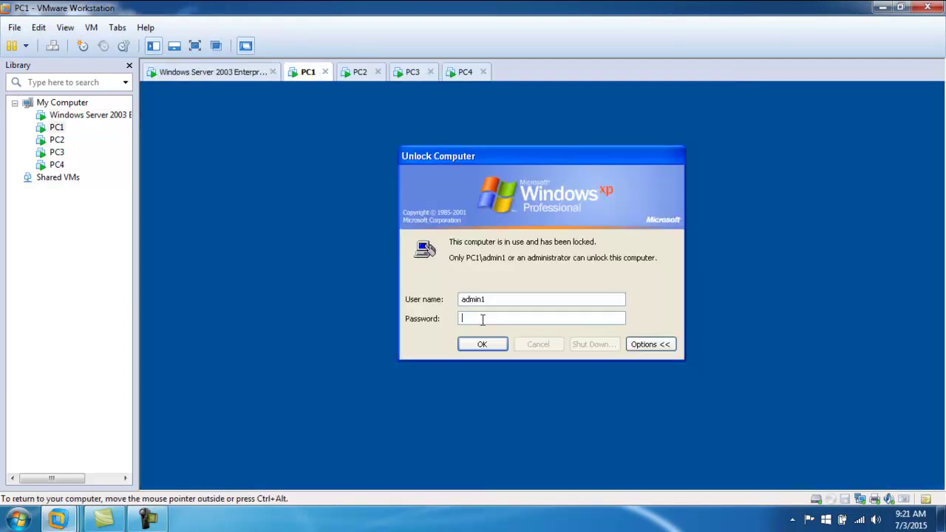
{"action": "type", "text": "123"}
{"action": "left_click", "coordinate": [482, 344]}
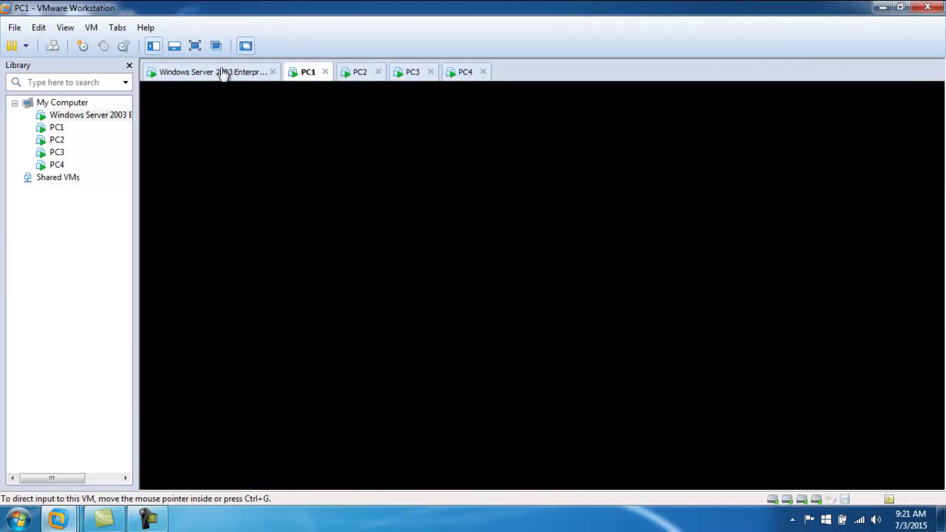
{"action": "left_click", "coordinate": [222, 72]}
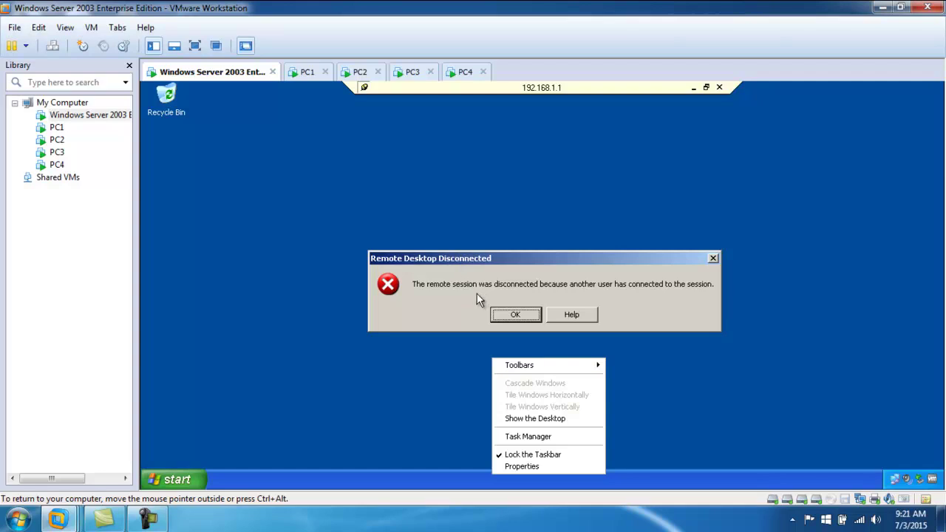
{"action": "left_click", "coordinate": [516, 315]}
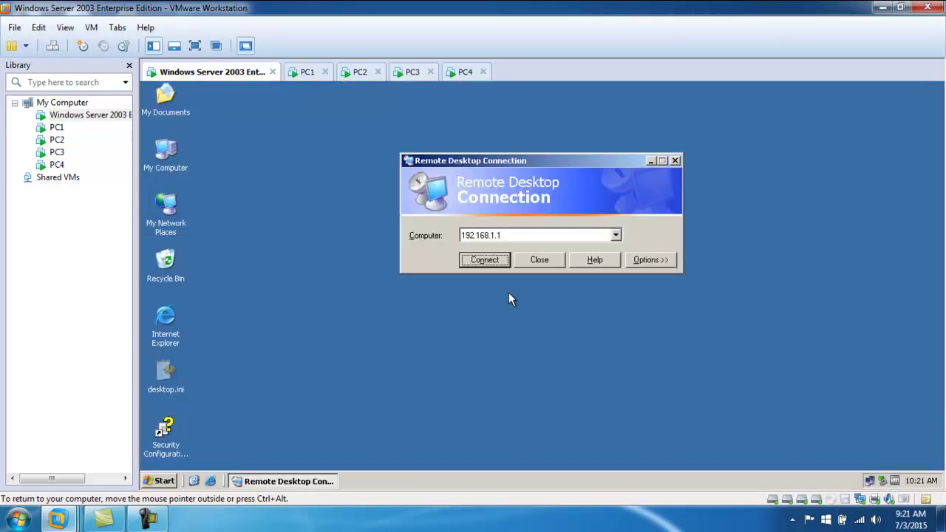
- Open the Run box on PC1, then cancel the server's Remote Desktop Connection dialog
{"action": "left_click", "coordinate": [303, 72]}
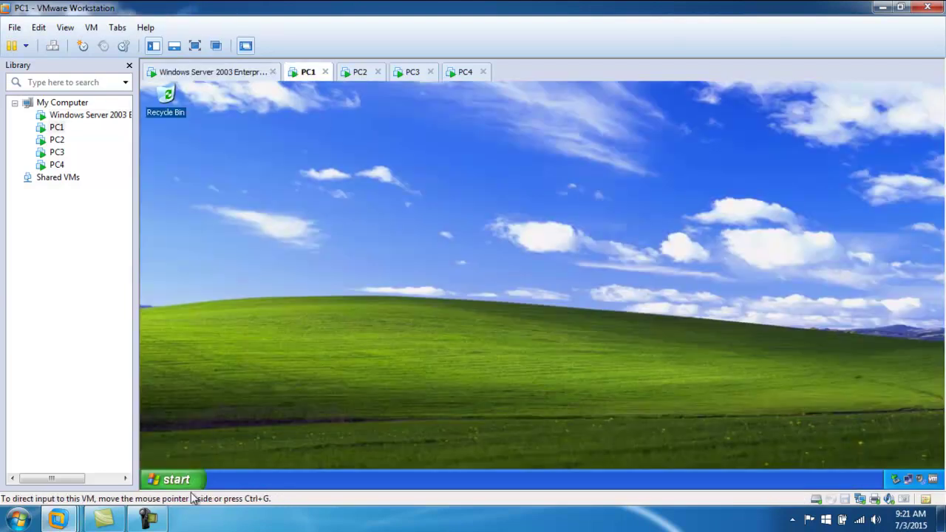
{"action": "left_click", "coordinate": [177, 480]}
{"action": "left_click", "coordinate": [325, 426]}
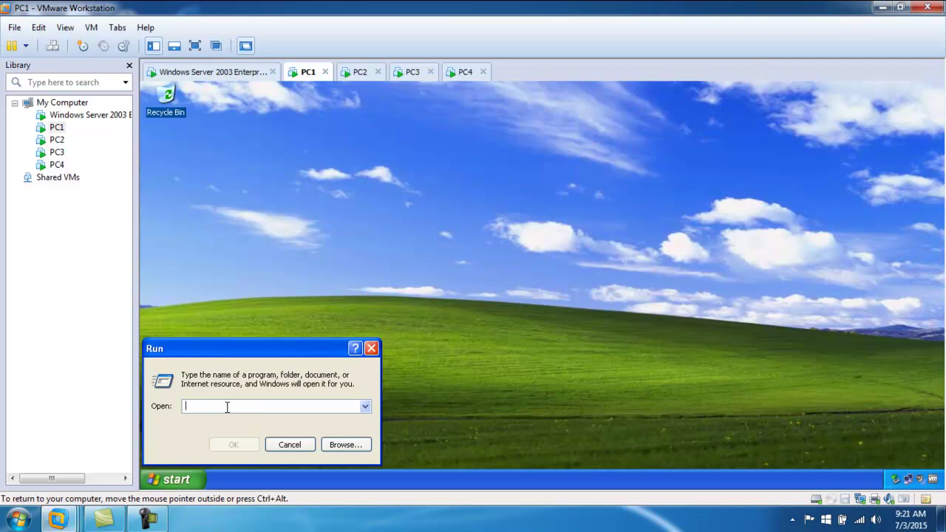
{"action": "left_click", "coordinate": [451, 319]}
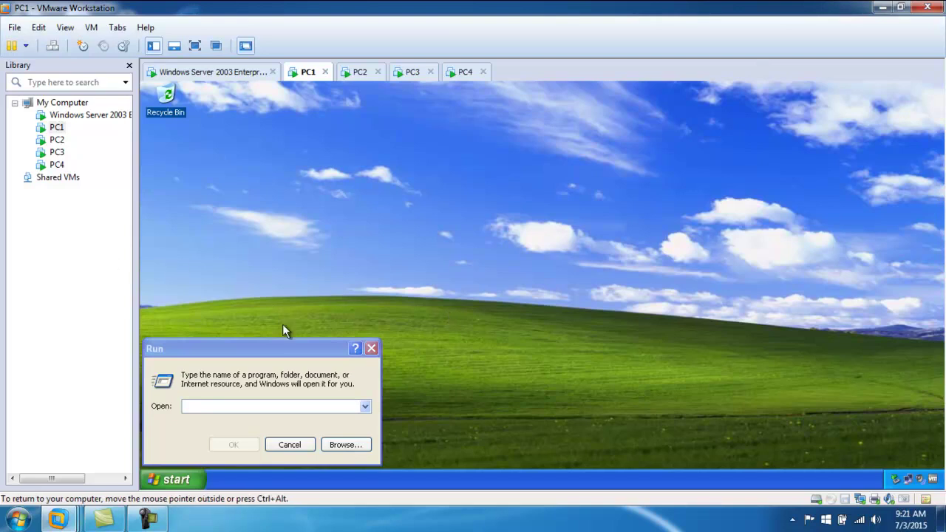
{"action": "left_click", "coordinate": [211, 71]}
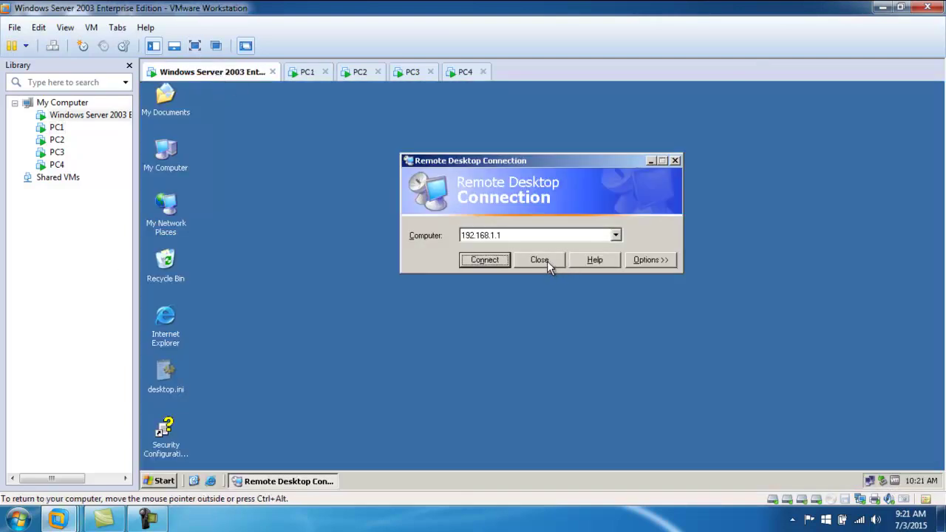
{"action": "left_click", "coordinate": [540, 260]}
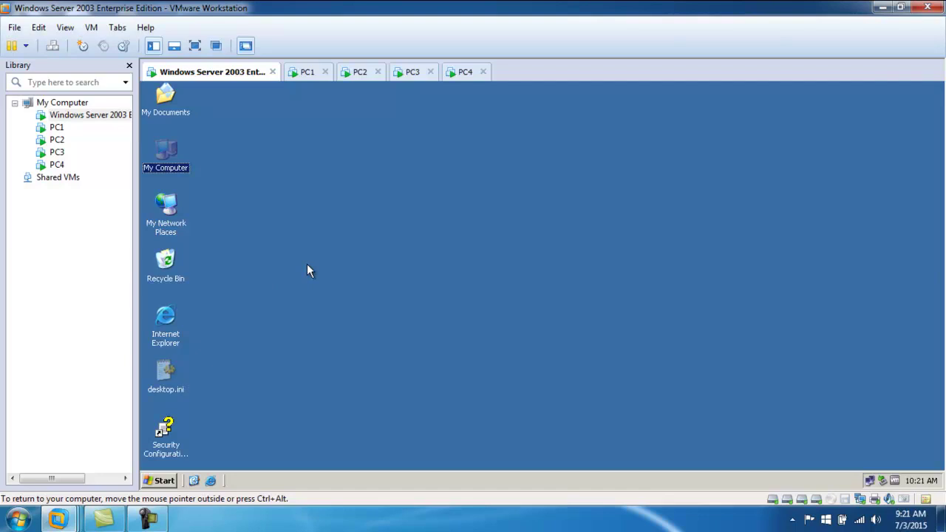
- Close PC1's Run box and log PC1 off to its Windows logon screen
{"action": "left_click", "coordinate": [307, 72]}
{"action": "left_click", "coordinate": [289, 444]}
{"action": "left_click", "coordinate": [176, 479]}
{"action": "left_click", "coordinate": [377, 426]}
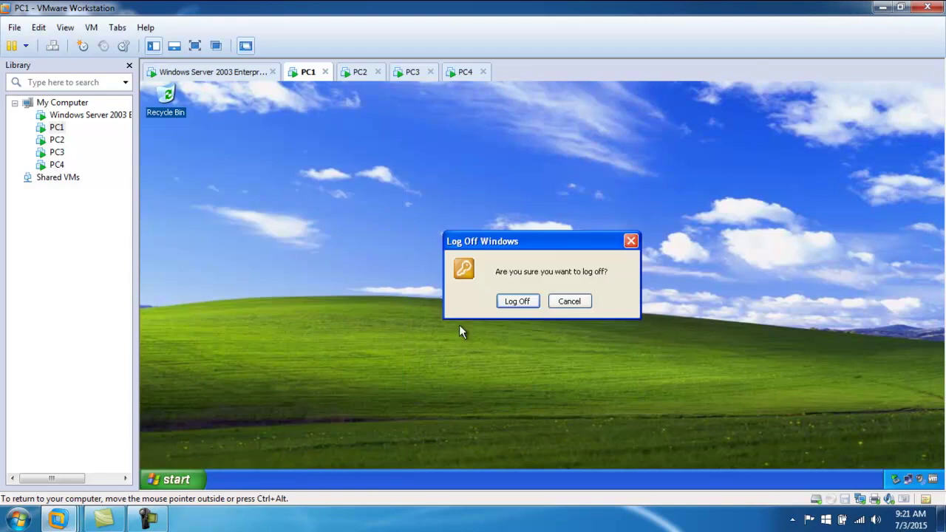
{"action": "left_click", "coordinate": [522, 299]}
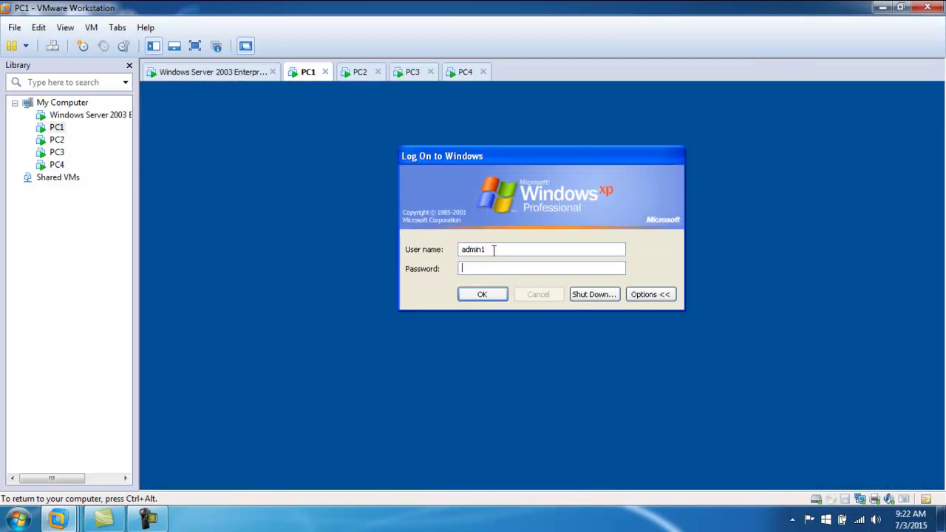
- Log PC1 back on as administrator and bring up its Run box with mstsc
{"action": "type", "text": "administrator"}
{"action": "key", "text": "Return"}
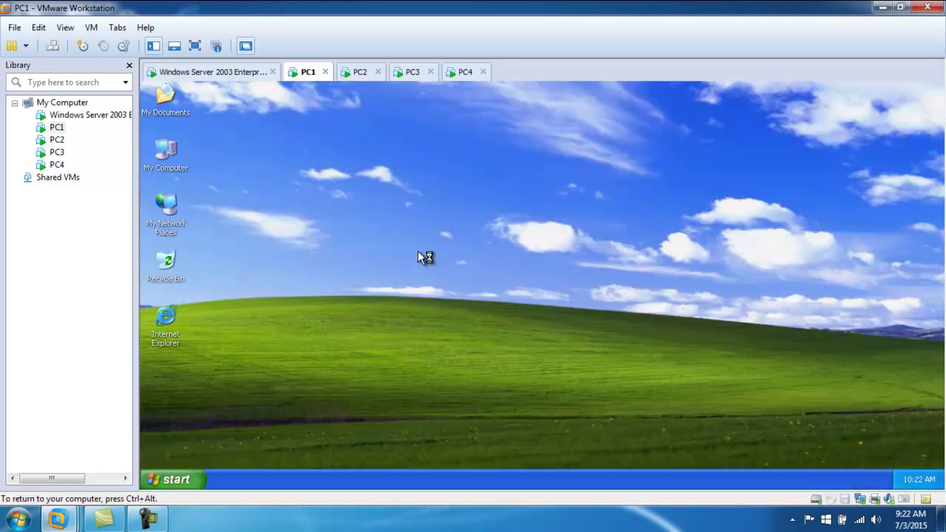
{"action": "left_click_drag", "start_coordinate": [204, 95], "coordinate": [163, 329]}
{"action": "left_click", "coordinate": [213, 189]}
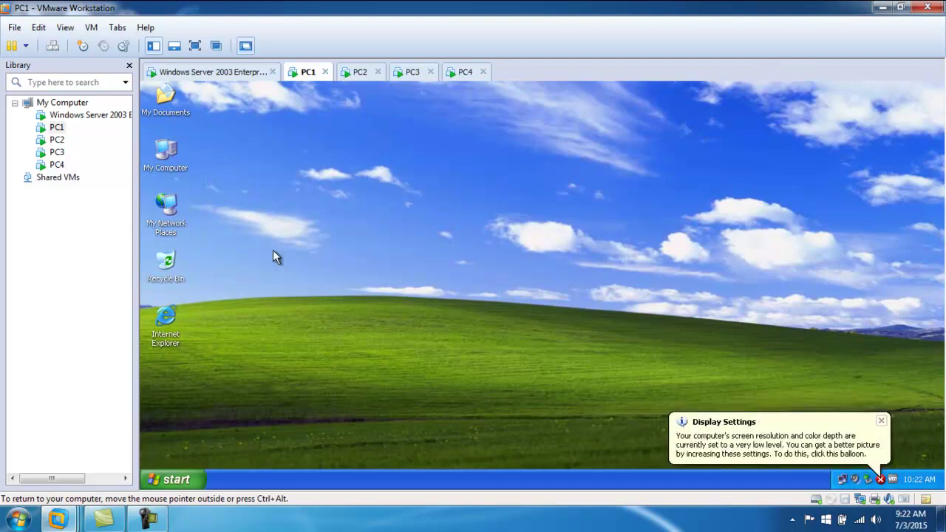
{"action": "left_click", "coordinate": [173, 480]}
{"action": "left_click", "coordinate": [169, 429]}
- Try mstsc /console on PC1, then run plain mstsc after the cannot-find error
{"action": "left_click", "coordinate": [223, 407]}
{"action": "type", "text": "/con"}
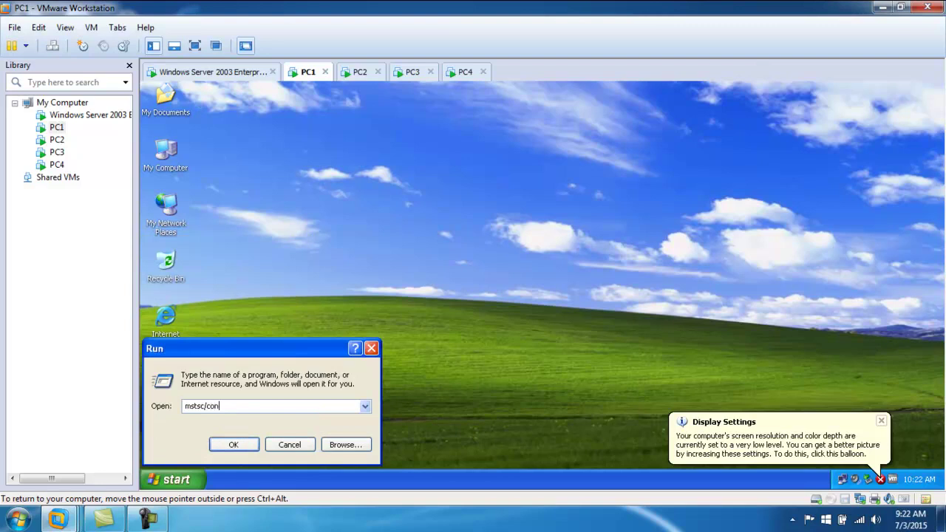
{"action": "type", "text": "sole"}
{"action": "key", "text": "Return"}
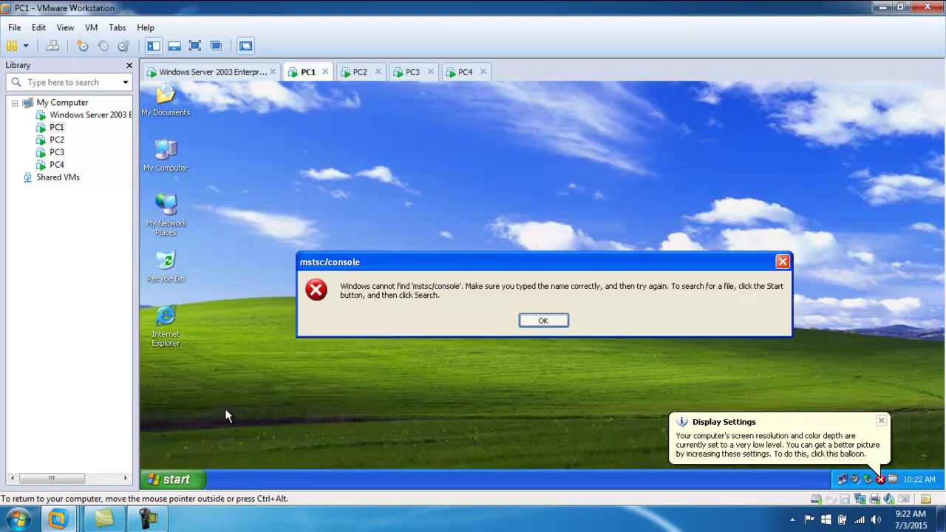
{"action": "key", "text": "Return"}
{"action": "key", "text": "End"}
{"action": "key", "text": "BackSpace"}
{"action": "key", "text": "BackSpace"}
{"action": "key", "text": "BackSpace"}
{"action": "key", "text": "BackSpace"}
{"action": "key", "text": "BackSpace"}
{"action": "key", "text": "BackSpace"}
{"action": "key", "text": "BackSpace"}
{"action": "key", "text": "BackSpace"}
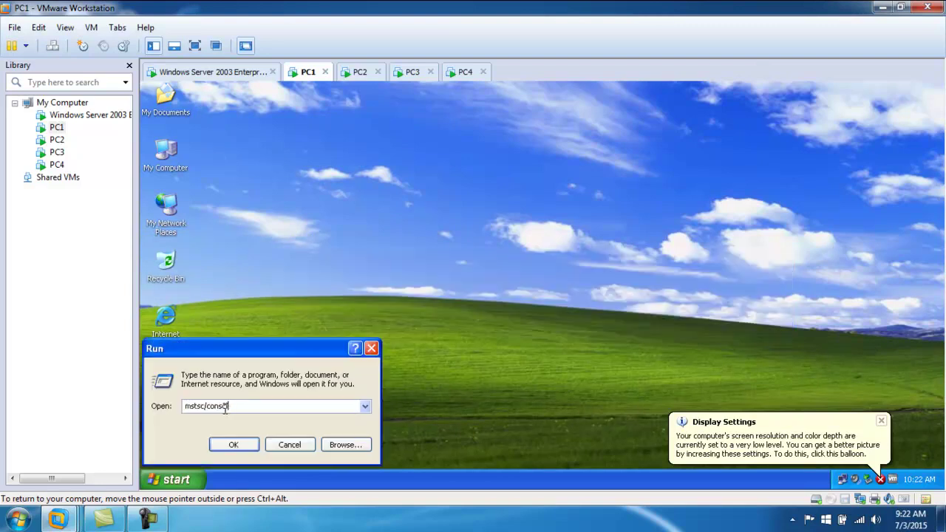
{"action": "key", "text": "Return"}
- Connect PC1 to the server at 192.168.1.10 and sign in with the account password
{"action": "left_click", "coordinate": [486, 266]}
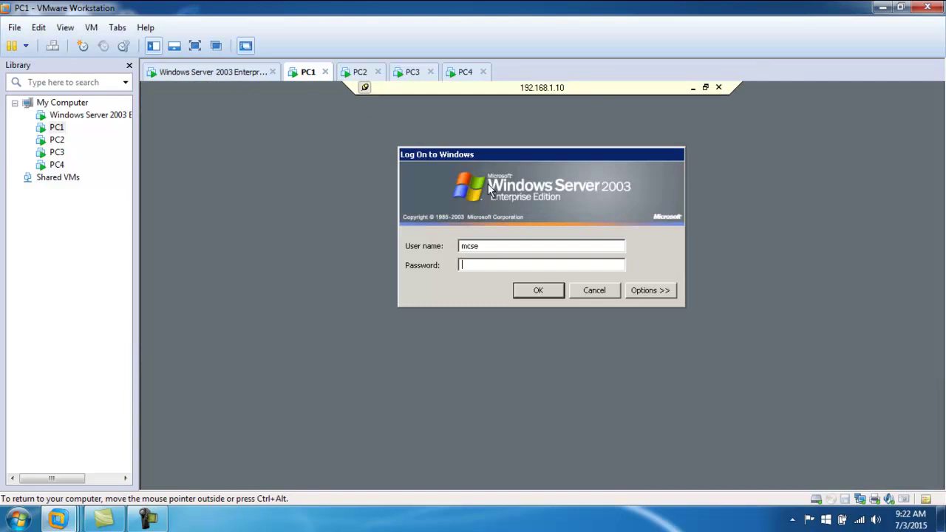
{"action": "type", "text": "123"}
{"action": "left_click", "coordinate": [525, 291]}
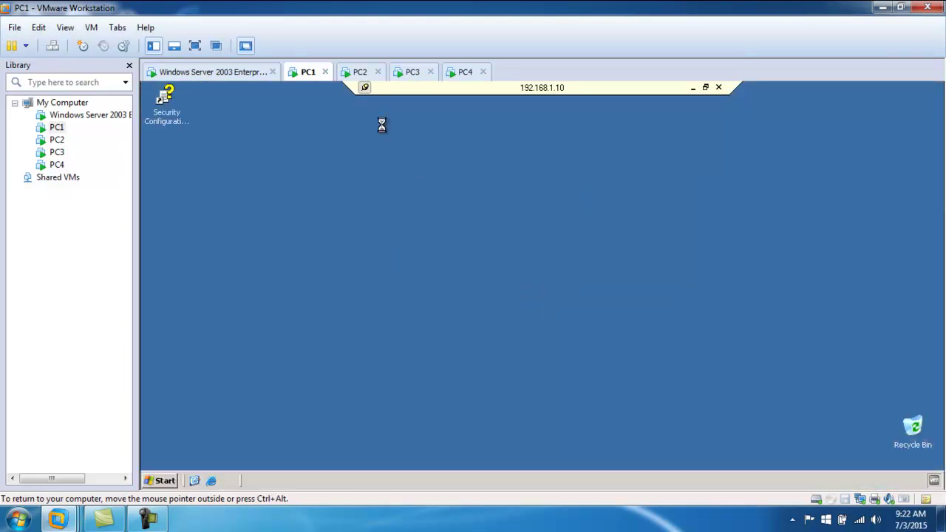
{"action": "left_click", "coordinate": [218, 71]}
{"action": "left_click", "coordinate": [159, 481]}
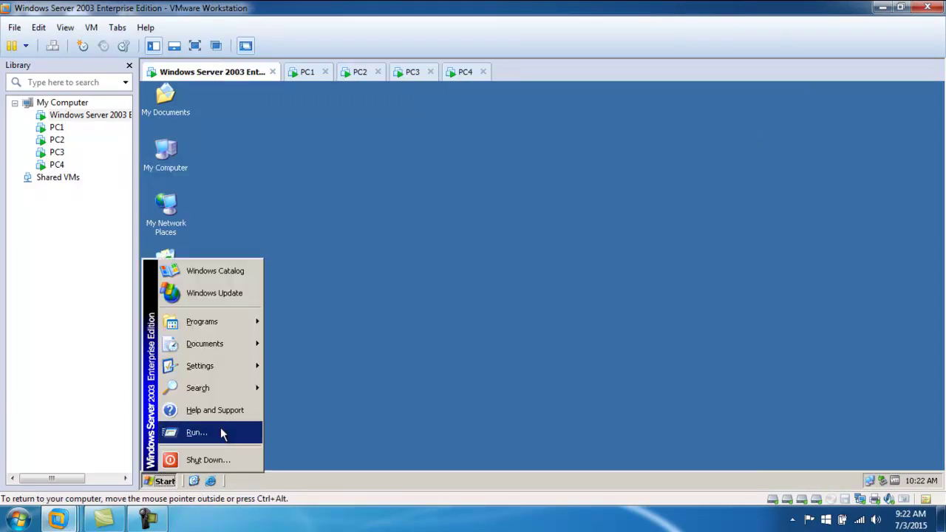
- Launch Remote Desktop Connection on the server and close Manage Your Server in PC1's remote session
{"action": "left_click", "coordinate": [196, 433]}
{"action": "left_click", "coordinate": [235, 446]}
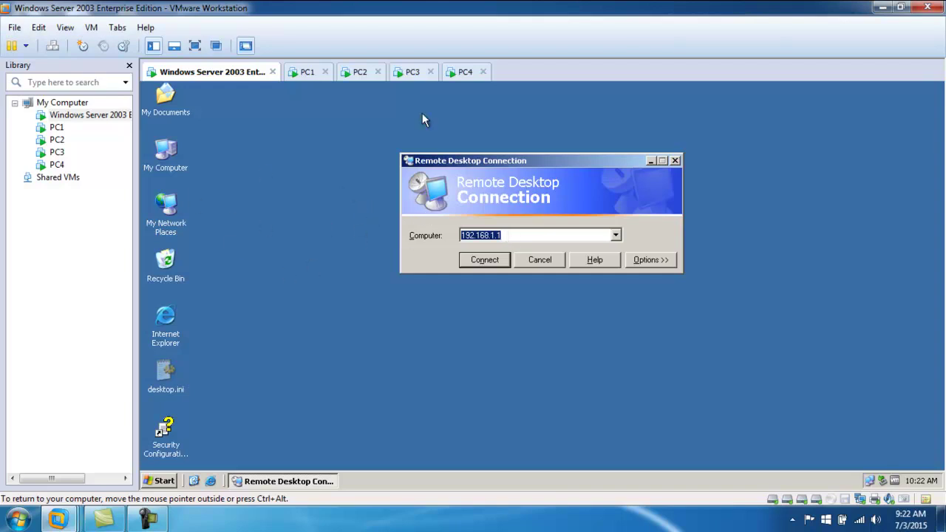
{"action": "left_click", "coordinate": [309, 72]}
{"action": "left_click", "coordinate": [164, 481]}
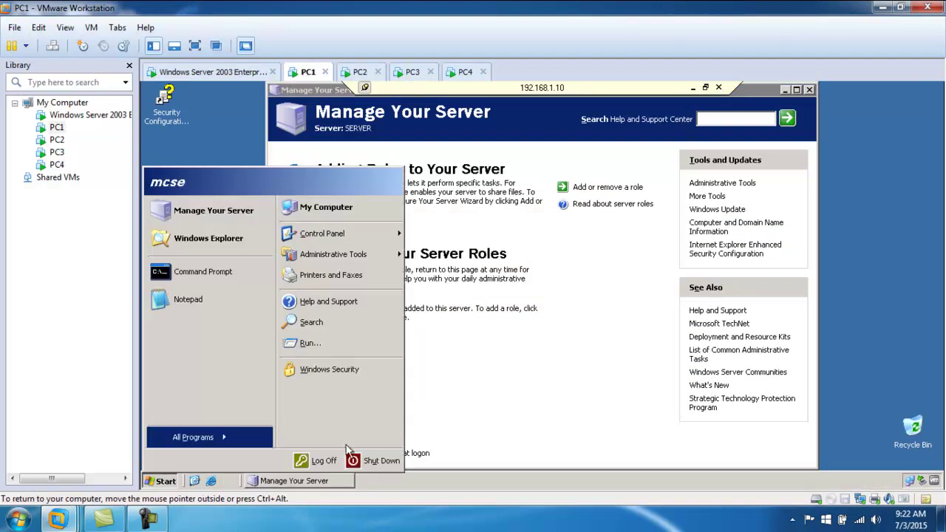
{"action": "left_click", "coordinate": [810, 90]}
- Log off PC1's remote session to 192.168.1.10 and close the connection window
{"action": "left_click", "coordinate": [163, 481]}
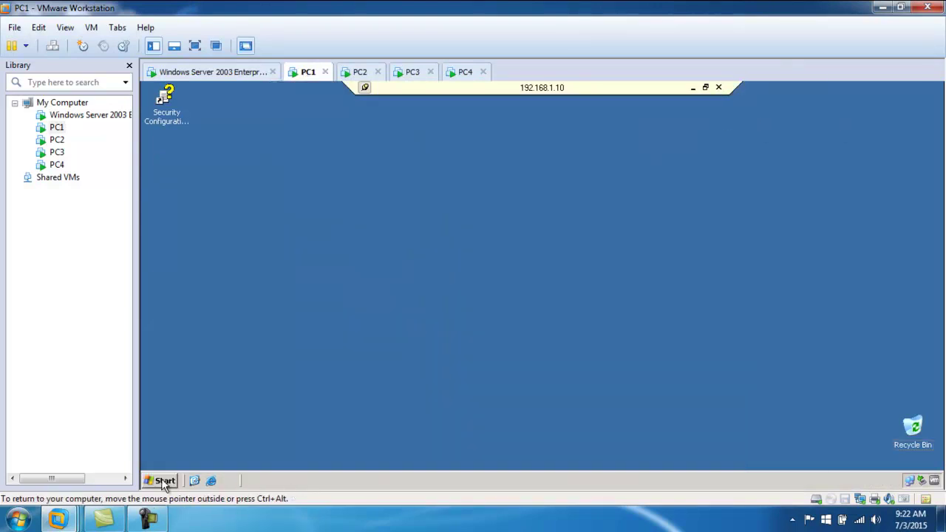
{"action": "left_click", "coordinate": [325, 467]}
{"action": "left_click", "coordinate": [513, 298]}
{"action": "left_click", "coordinate": [719, 87]}
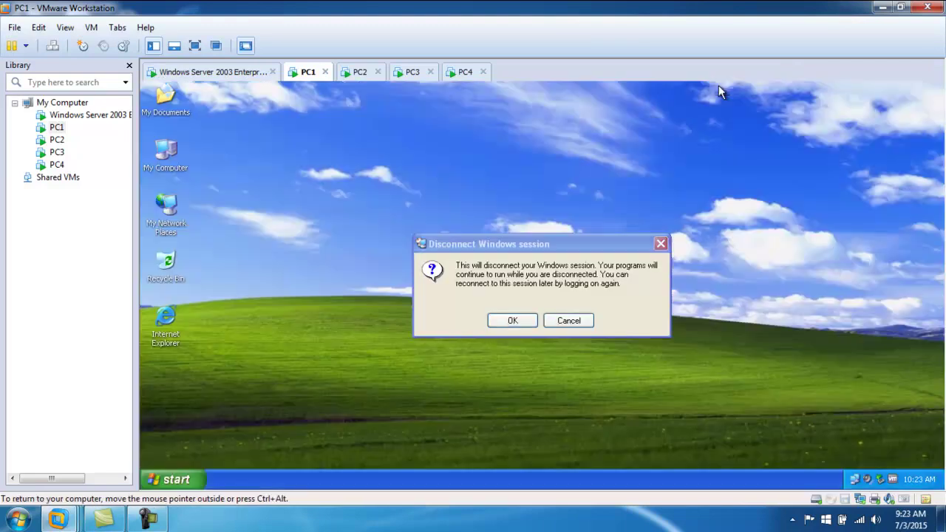
- Confirm the disconnect, try mstsc /console on PC1, and cancel after the cannot-find error
{"action": "left_click", "coordinate": [512, 320]}
{"action": "left_click", "coordinate": [173, 480]}
{"action": "left_click", "coordinate": [194, 430]}
{"action": "left_click", "coordinate": [234, 407]}
{"action": "type", "text": "/cons"}
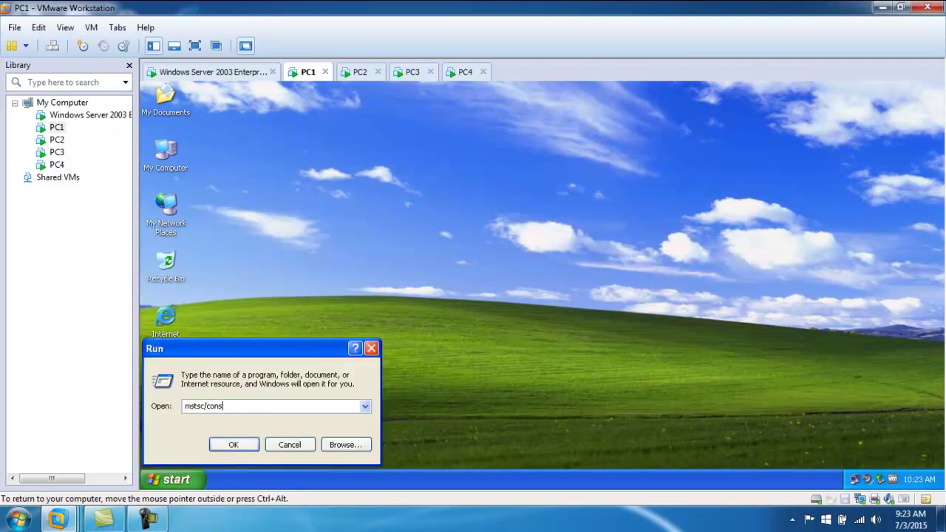
{"action": "type", "text": "ole"}
{"action": "key", "text": "Return"}
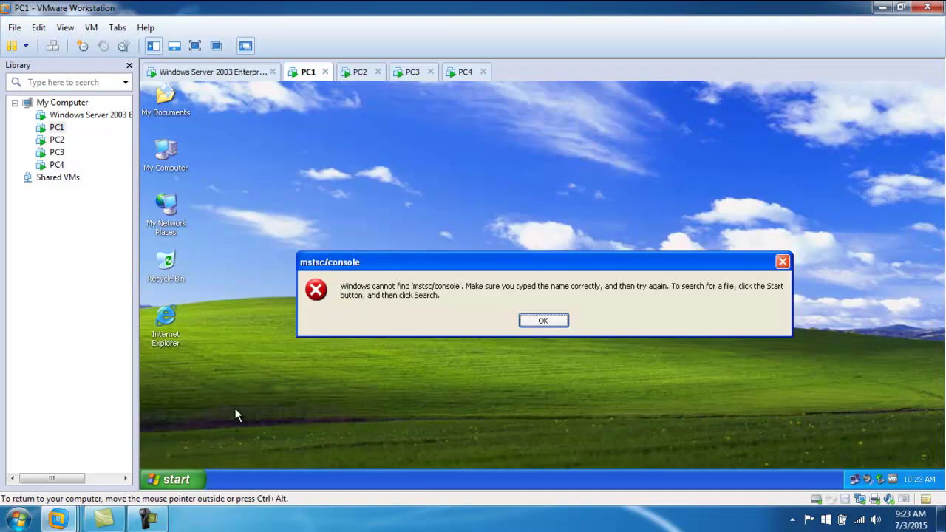
{"action": "key", "text": "Return"}
{"action": "left_click", "coordinate": [290, 446]}
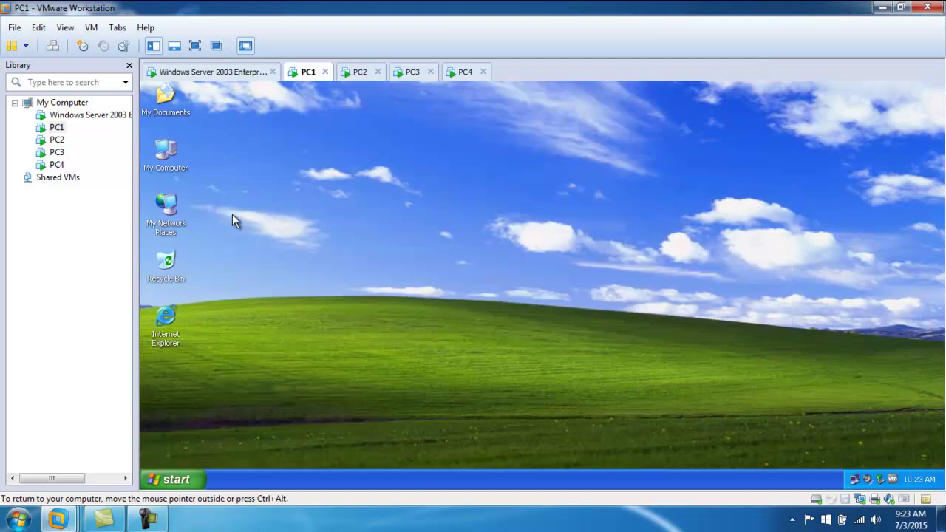
- On the server, cancel the Remote Desktop dialog, run mstsc /console, and cancel it again
{"action": "left_click", "coordinate": [238, 74]}
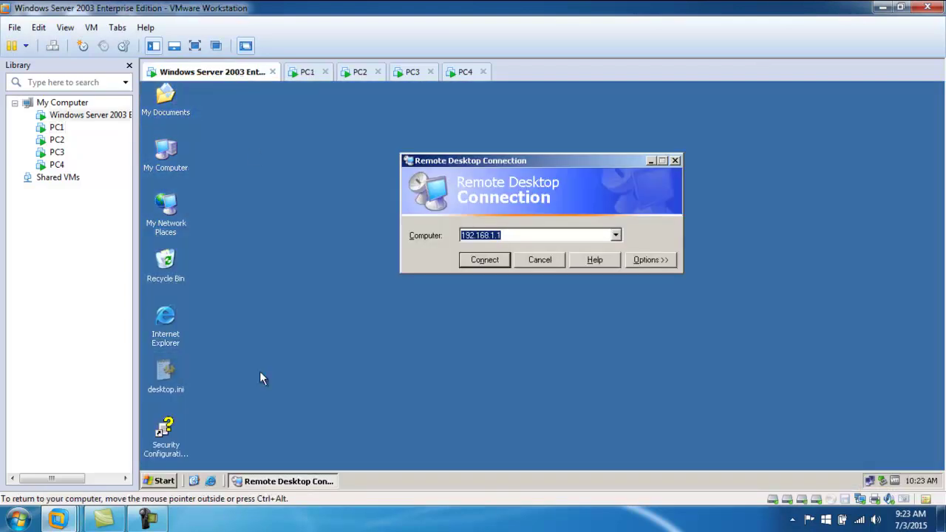
{"action": "left_click", "coordinate": [540, 260]}
{"action": "left_click", "coordinate": [159, 480]}
{"action": "left_click", "coordinate": [190, 433]}
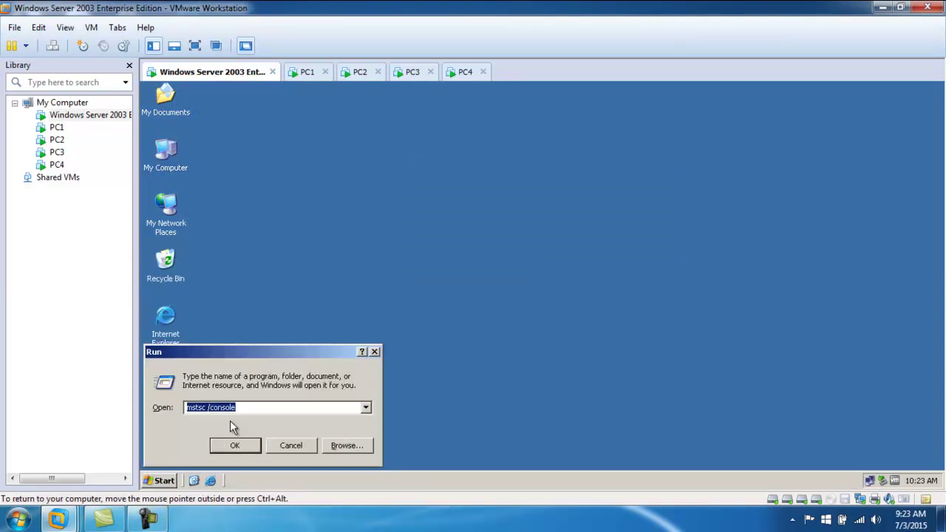
{"action": "left_click", "coordinate": [234, 445]}
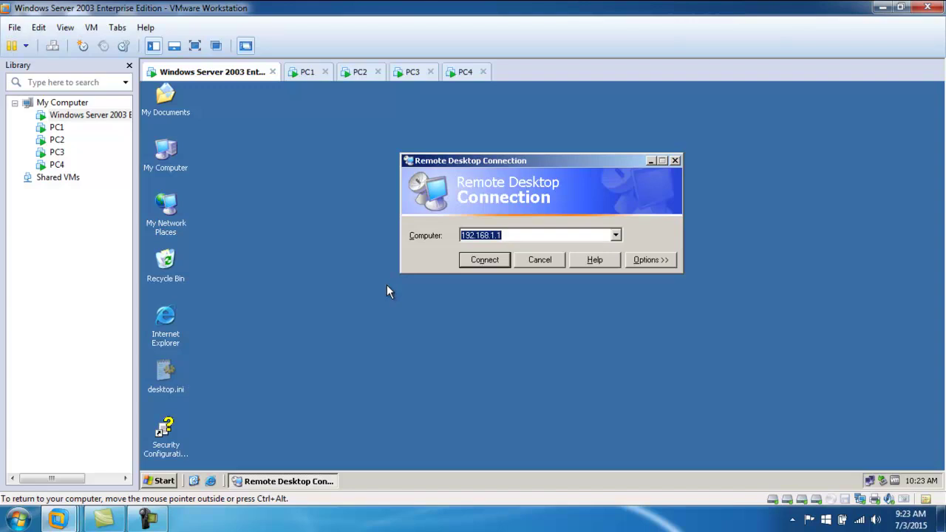
{"action": "left_click", "coordinate": [543, 263]}
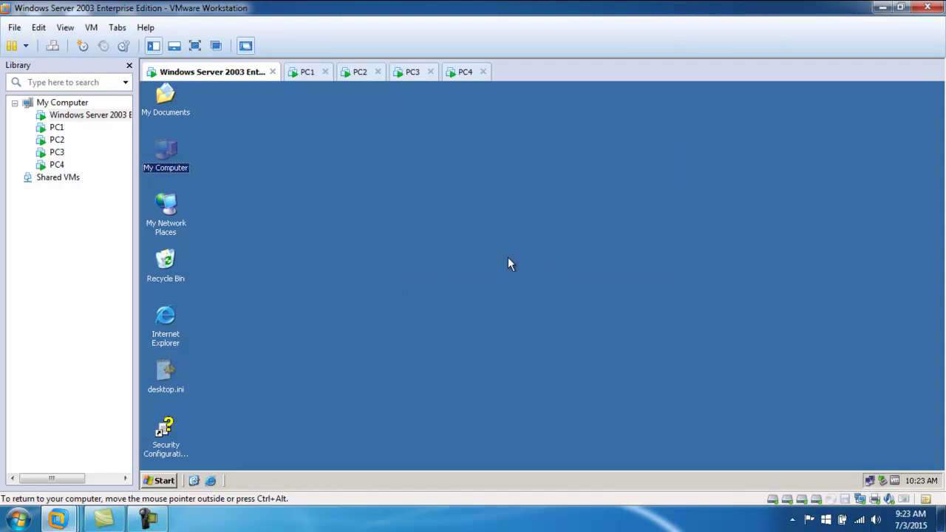
- Reopen the server's Run box and place the cursor in the mstsc /cons command
{"action": "left_click", "coordinate": [158, 480]}
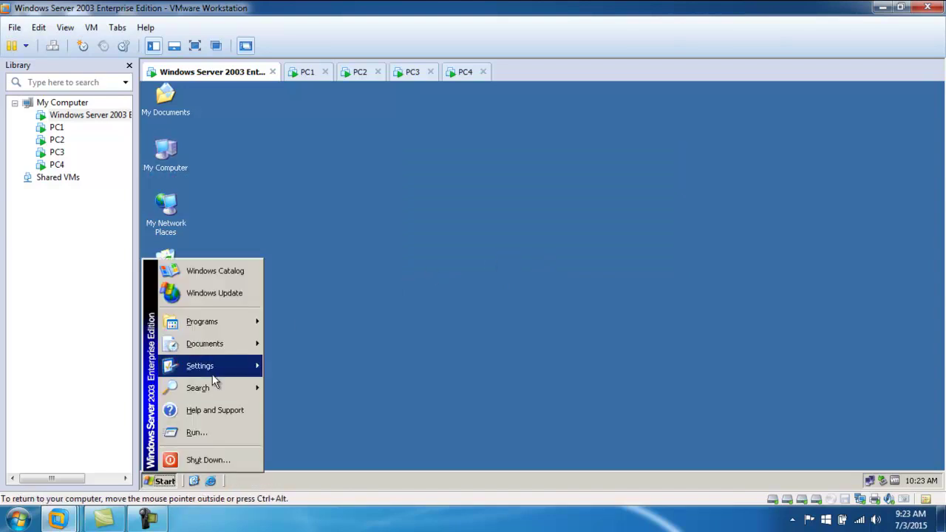
{"action": "mouse_move", "coordinate": [216, 318]}
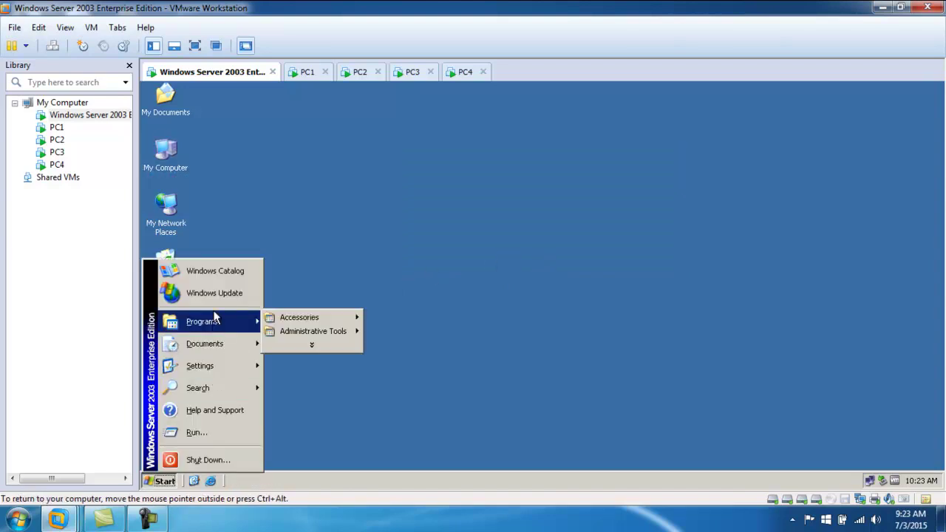
{"action": "left_click", "coordinate": [412, 243]}
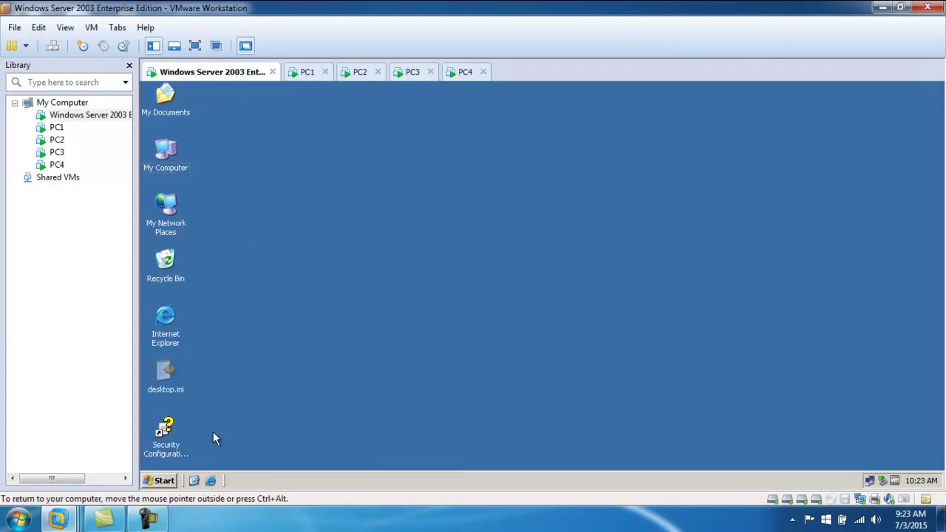
{"action": "left_click", "coordinate": [159, 481]}
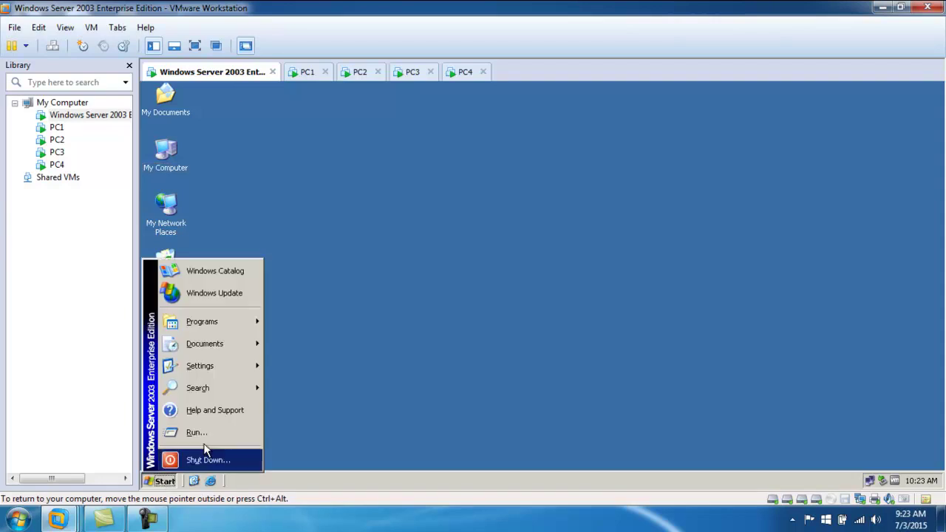
{"action": "left_click", "coordinate": [207, 433]}
{"action": "left_click", "coordinate": [269, 408]}
- Run mstsc on the server, connect to 192.168.1.1 as PC1's admin user, and end its Administrator session
{"action": "key", "text": "BackSpace"}
{"action": "key", "text": "BackSpace"}
{"action": "key", "text": "BackSpace"}
{"action": "key", "text": "BackSpace"}
{"action": "key", "text": "BackSpace"}
{"action": "key", "text": "BackSpace"}
{"action": "key", "text": "BackSpace"}
{"action": "key", "text": "BackSpace"}
{"action": "key", "text": "BackSpace"}
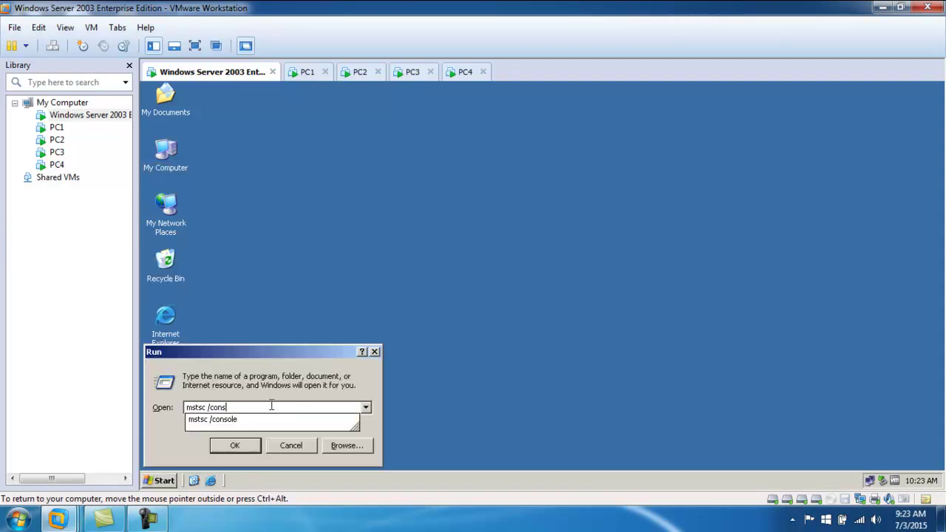
{"action": "left_click", "coordinate": [251, 447]}
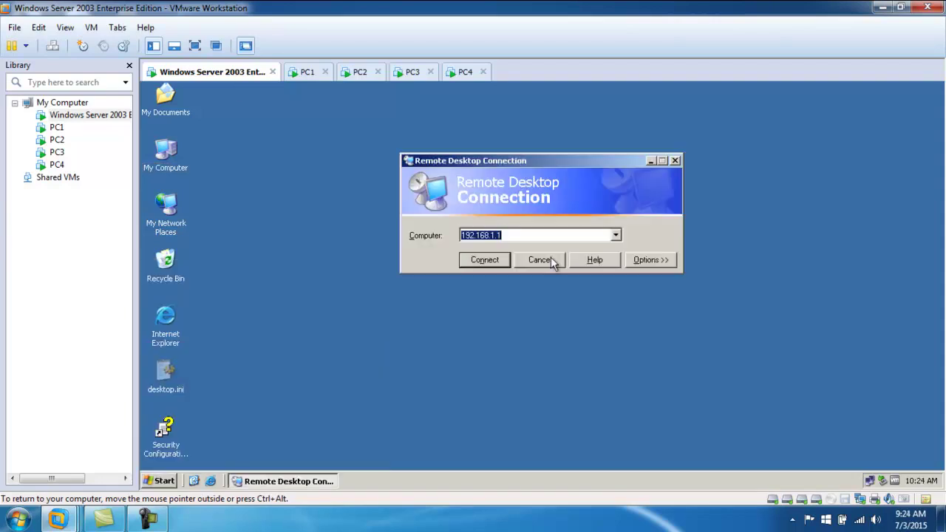
{"action": "left_click", "coordinate": [496, 260]}
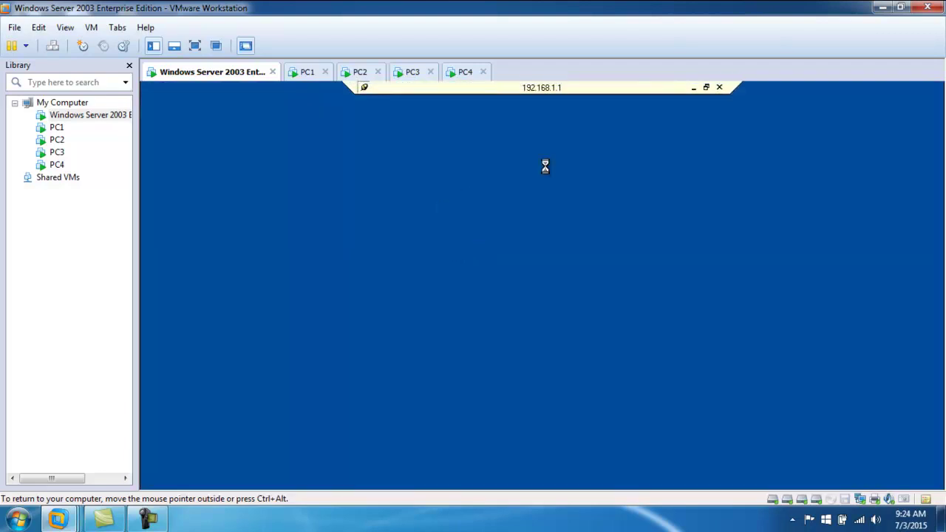
{"action": "left_click_drag", "start_coordinate": [525, 246], "coordinate": [450, 248]}
{"action": "type", "text": "admin1"}
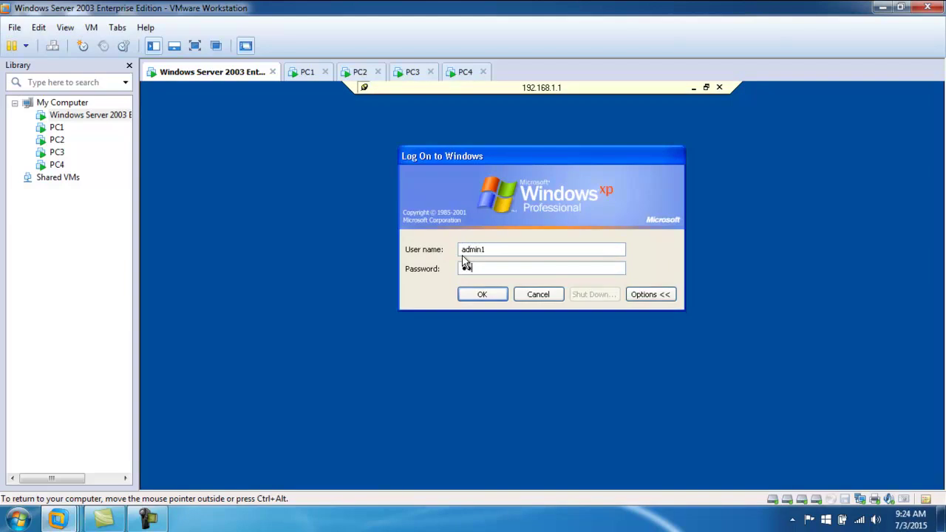
{"action": "key", "text": "Return"}
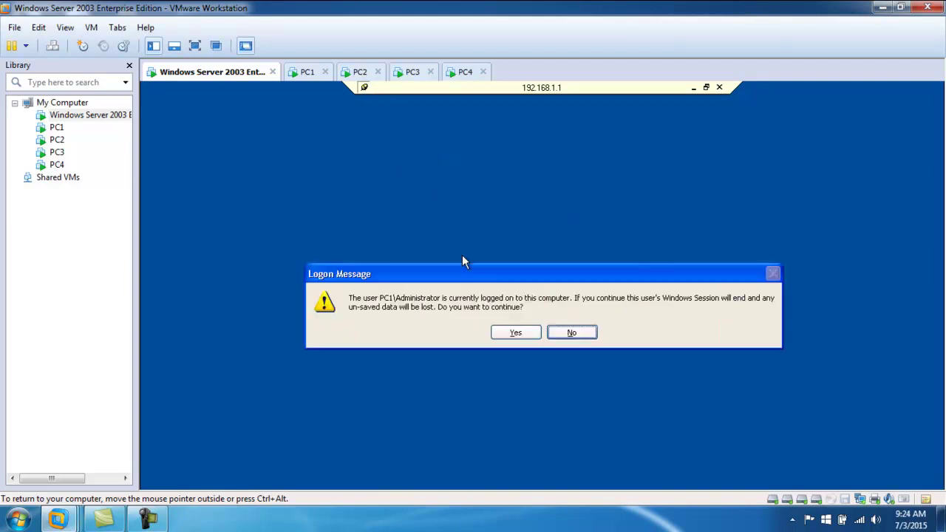
{"action": "left_click", "coordinate": [516, 333]}
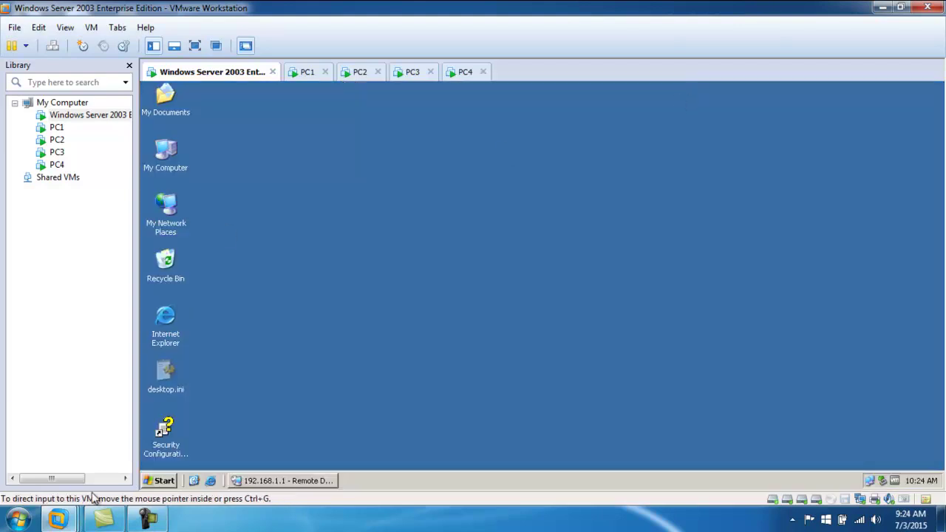
{"action": "left_click", "coordinate": [159, 481]}
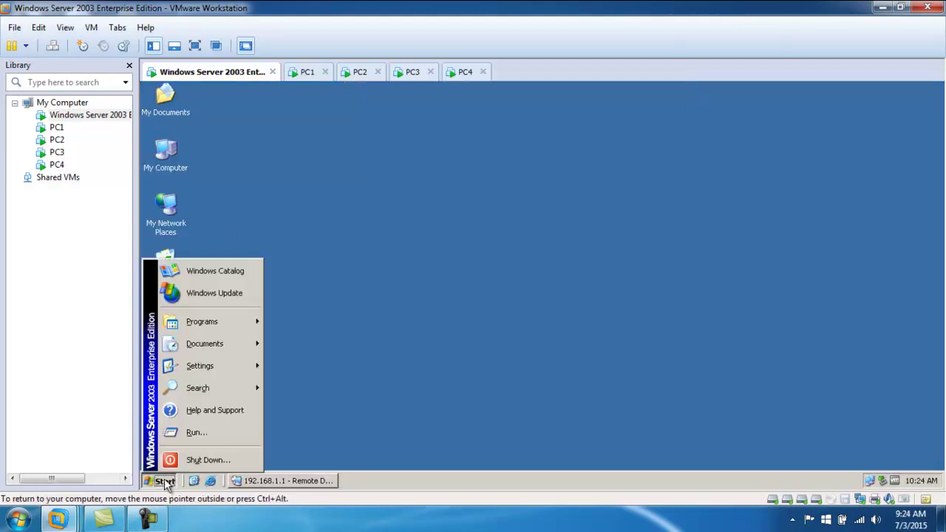
- Launch mstsc on the server and connect to 192.168.1.2
{"action": "left_click", "coordinate": [214, 432]}
{"action": "left_click", "coordinate": [235, 444]}
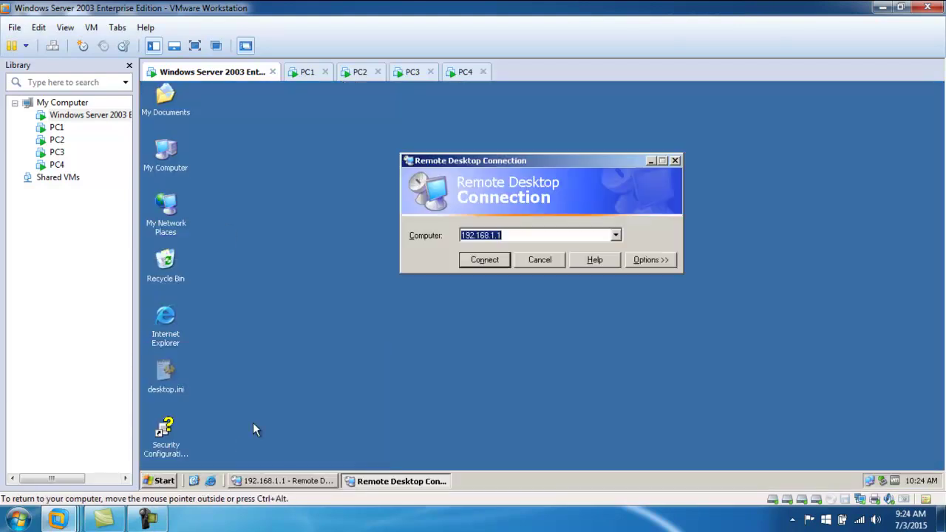
{"action": "left_click", "coordinate": [508, 236]}
{"action": "key", "text": "BackSpace"}
{"action": "type", "text": "2"}
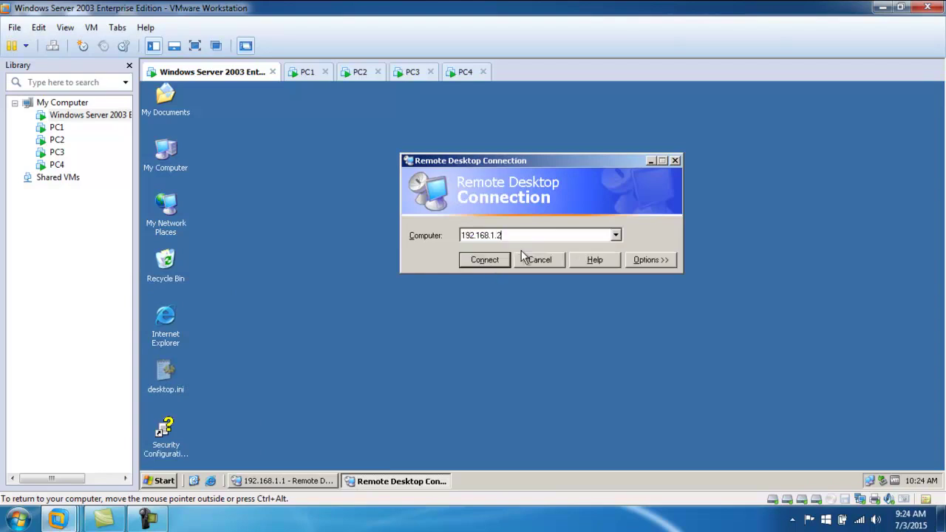
{"action": "left_click", "coordinate": [493, 261]}
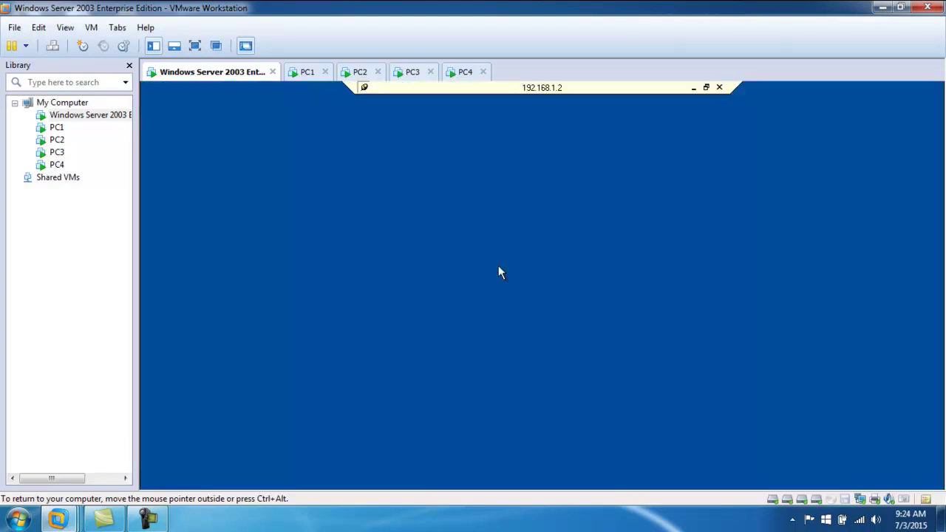
- Log on to PC2 as its admin user and end its existing Administrator session
{"action": "double_click", "coordinate": [490, 250]}
{"action": "type", "text": "admin2"}
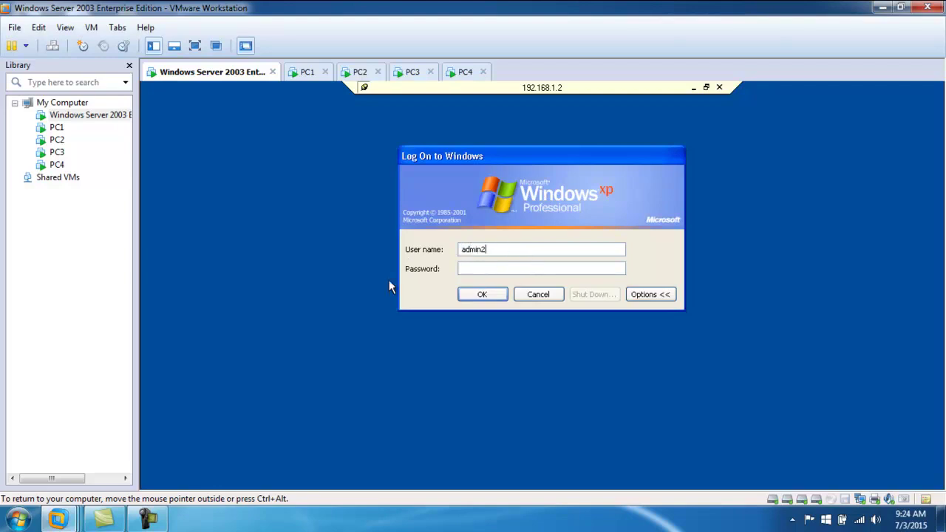
{"action": "key", "text": "Tab"}
{"action": "type", "text": "***"}
{"action": "key", "text": "Return"}
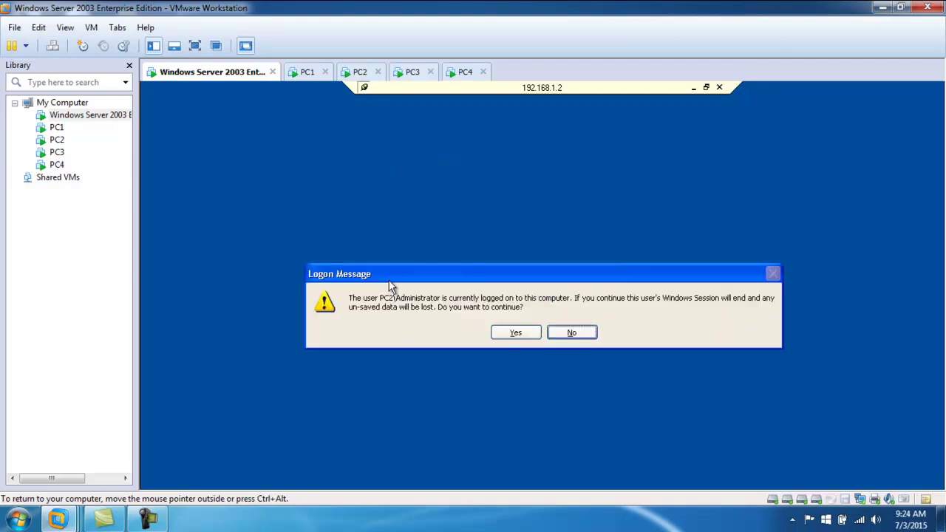
{"action": "left_click", "coordinate": [515, 333]}
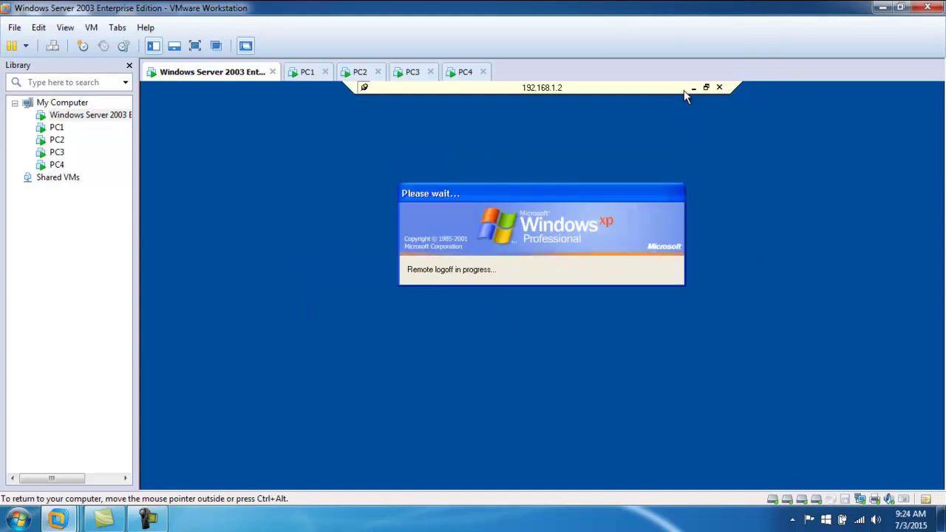
{"action": "left_click", "coordinate": [161, 481]}
- Launch mstsc on the server and connect to 192.168.1.3
{"action": "left_click", "coordinate": [201, 434]}
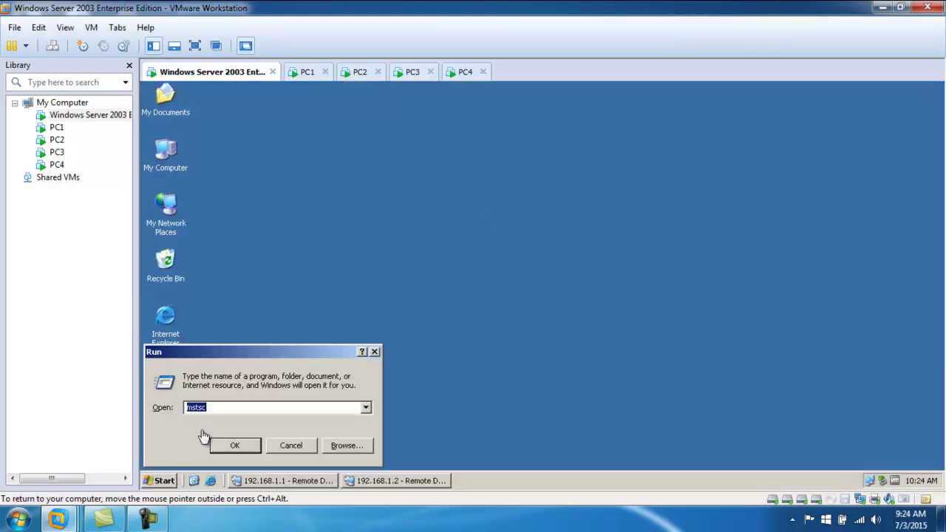
{"action": "left_click", "coordinate": [235, 446]}
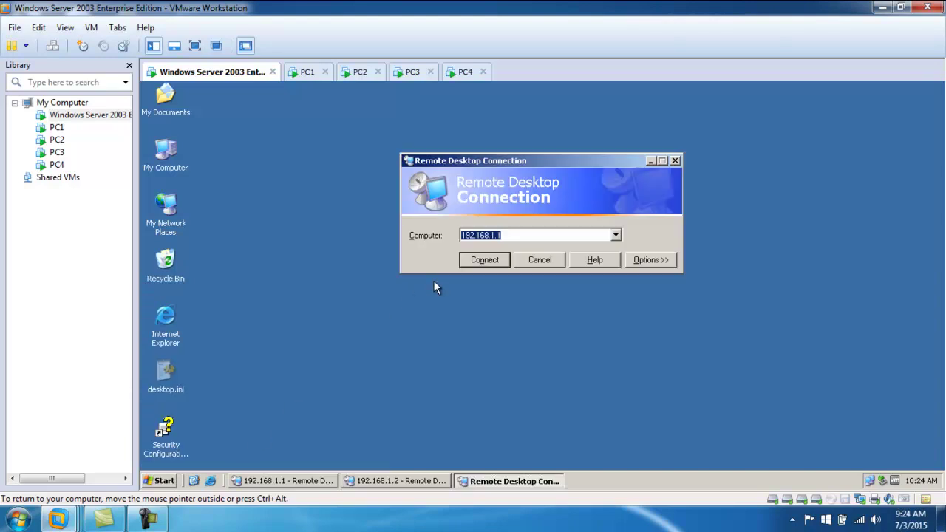
{"action": "left_click", "coordinate": [516, 235]}
{"action": "key", "text": "BackSpace"}
{"action": "type", "text": "3"}
{"action": "key", "text": "Return"}
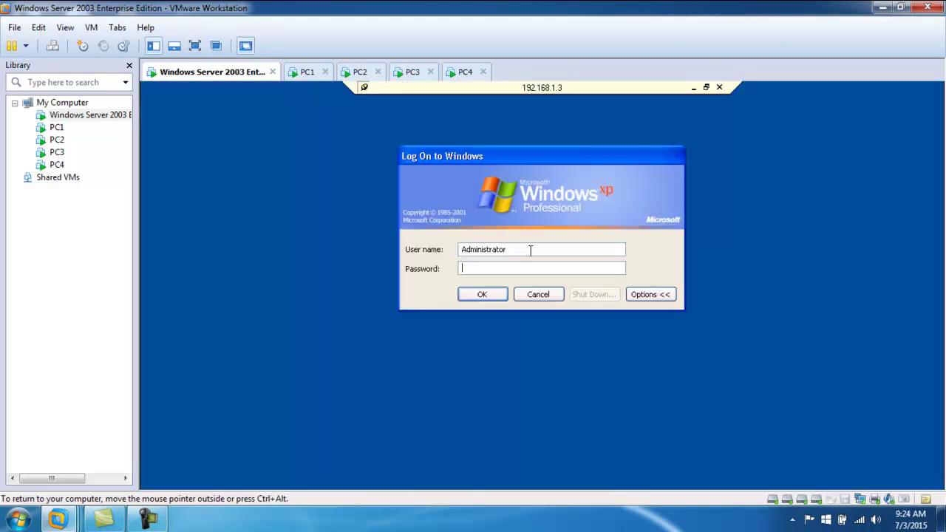
- Log on to PC3 as its admin user, end its Administrator session, and minimize the remote window
{"action": "type", "text": "admin3"}
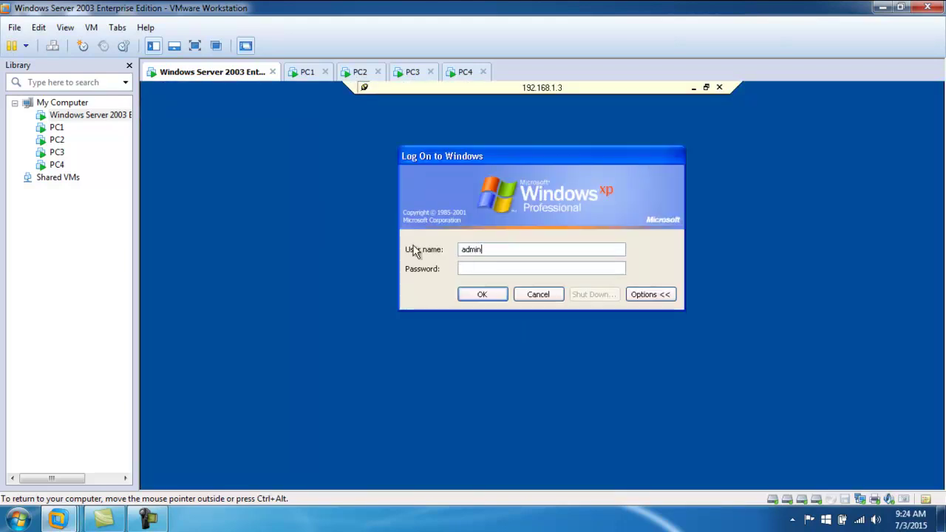
{"action": "key", "text": "Tab"}
{"action": "type", "text": "123"}
{"action": "key", "text": "Return"}
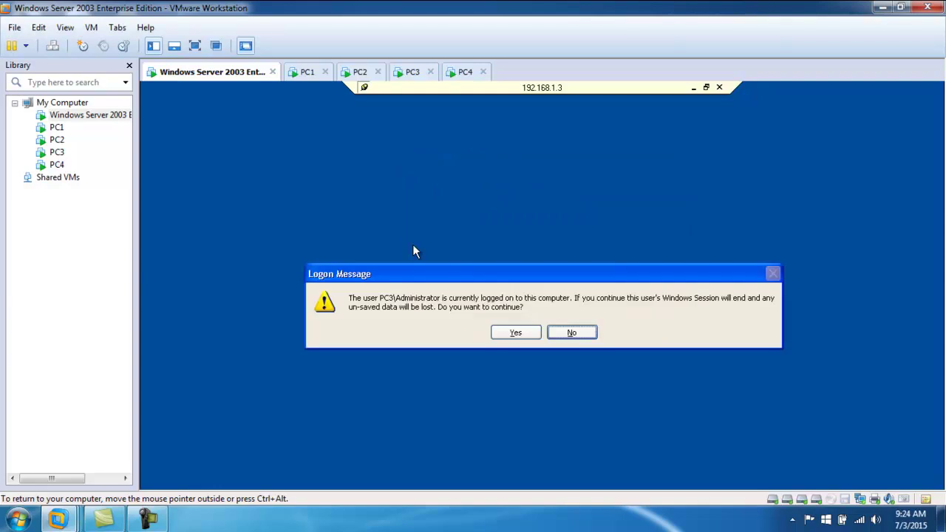
{"action": "left_click", "coordinate": [516, 333]}
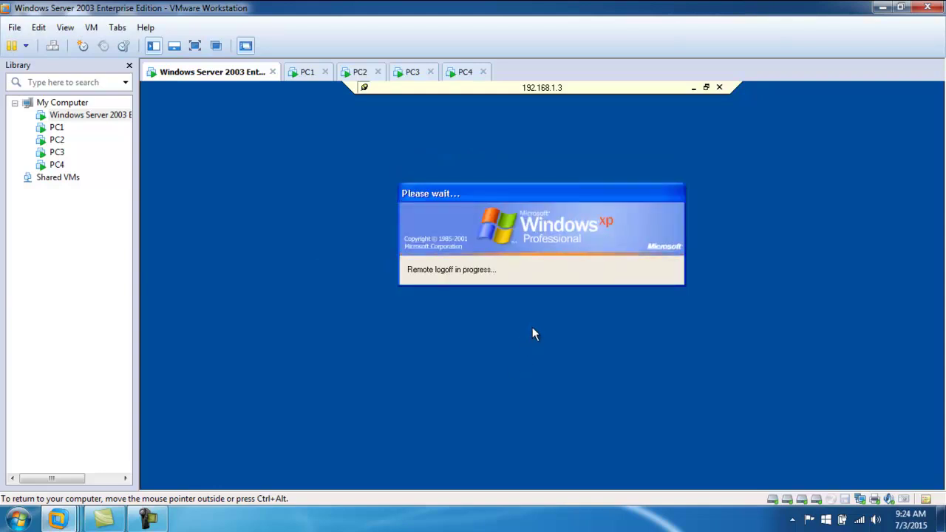
{"action": "left_click", "coordinate": [693, 88]}
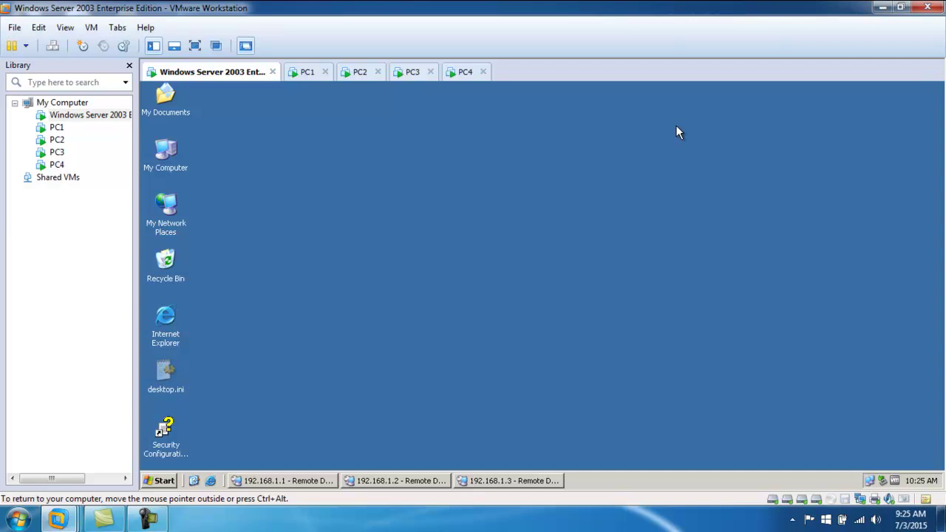
- Start entering adminpak.msi in the Run box, then cancel without running it
{"action": "left_click", "coordinate": [163, 481]}
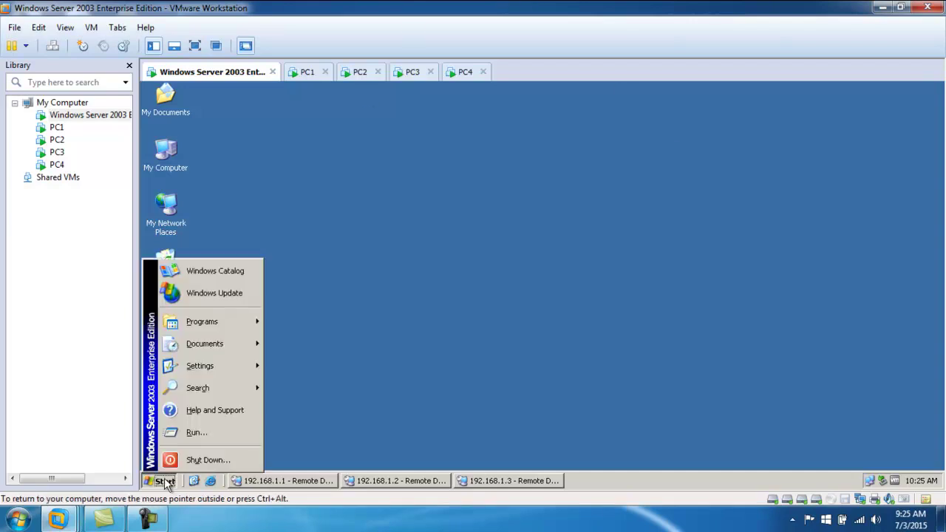
{"action": "left_click", "coordinate": [198, 432]}
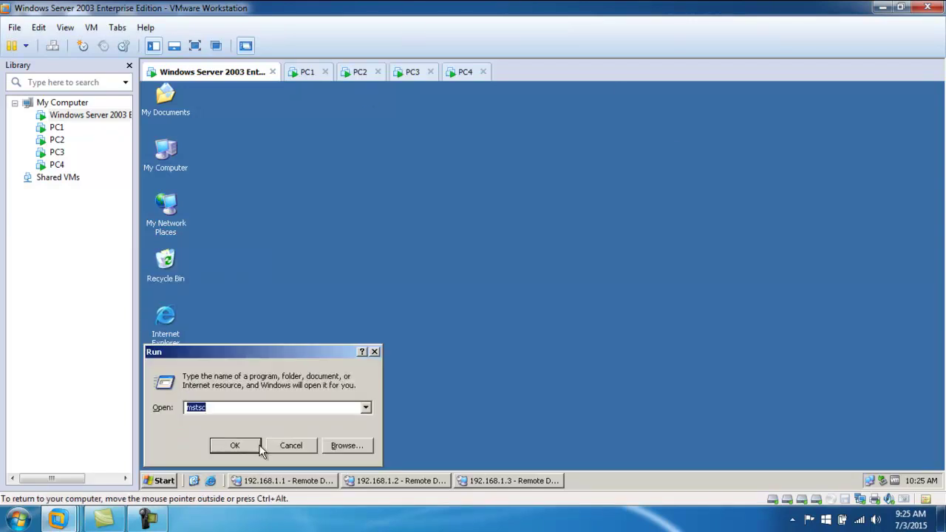
{"action": "type", "text": "adminpa"}
{"action": "key", "text": "Down"}
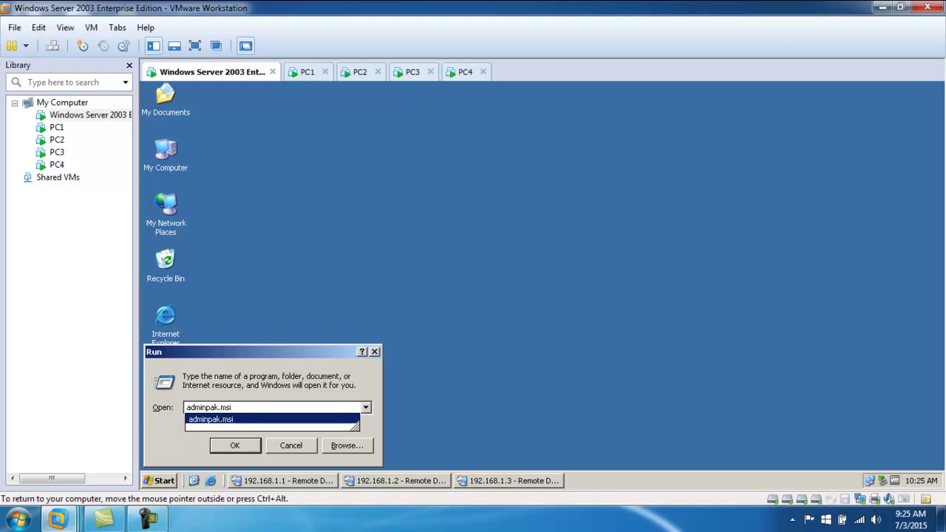
{"action": "left_click", "coordinate": [292, 446]}
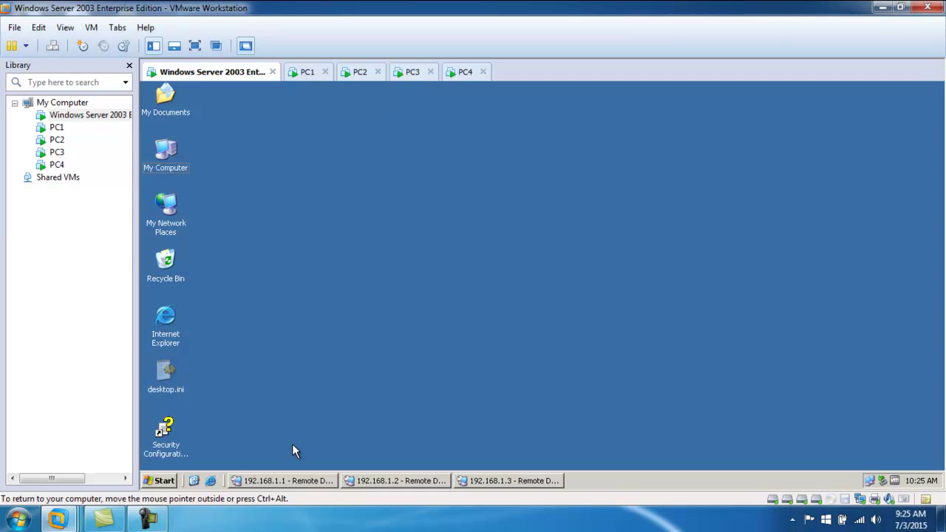
- Navigate Start > Settings > Control Panel > Administrative Tools to Terminal Services Configuration
{"action": "left_click", "coordinate": [161, 481]}
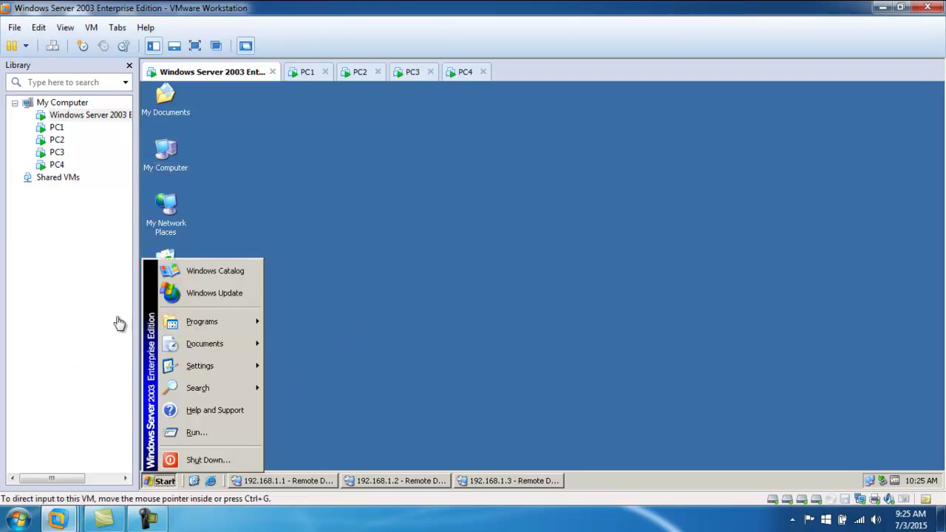
{"action": "mouse_move", "coordinate": [207, 326]}
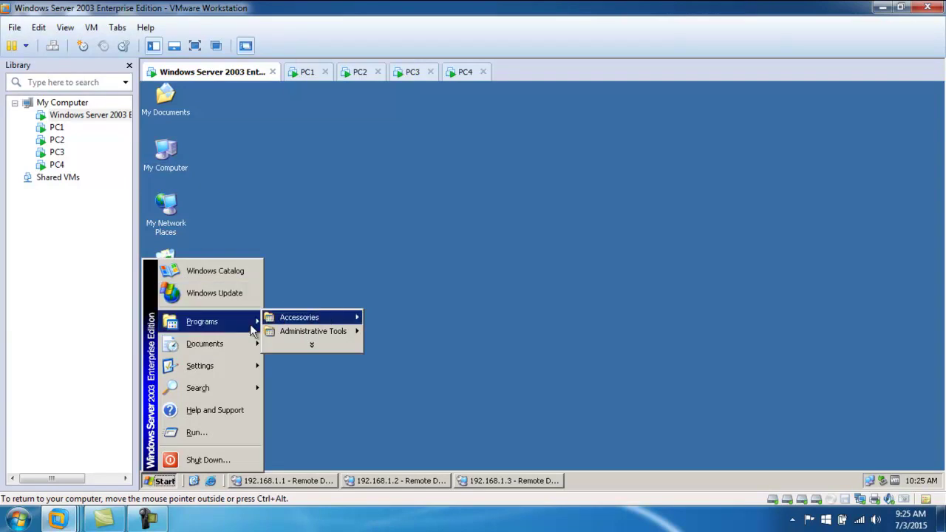
{"action": "mouse_move", "coordinate": [218, 368]}
{"action": "mouse_move", "coordinate": [329, 363]}
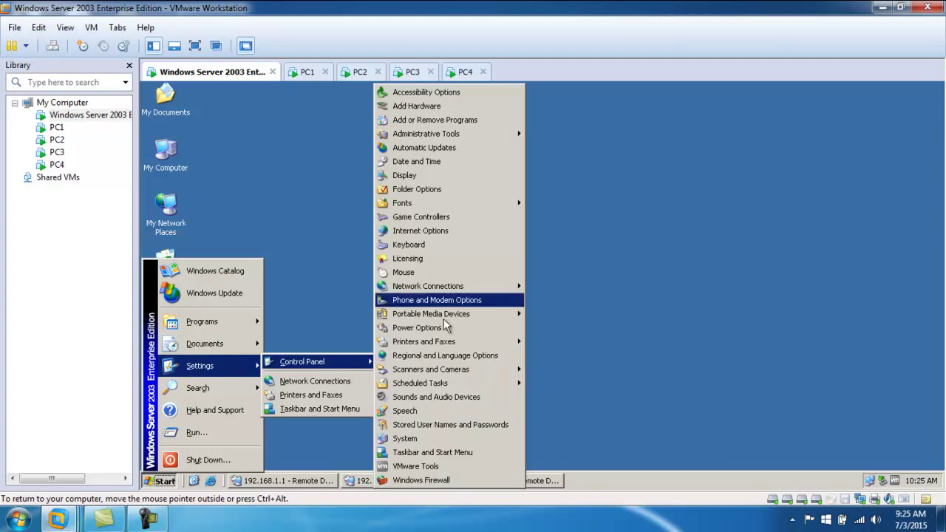
{"action": "mouse_move", "coordinate": [461, 140]}
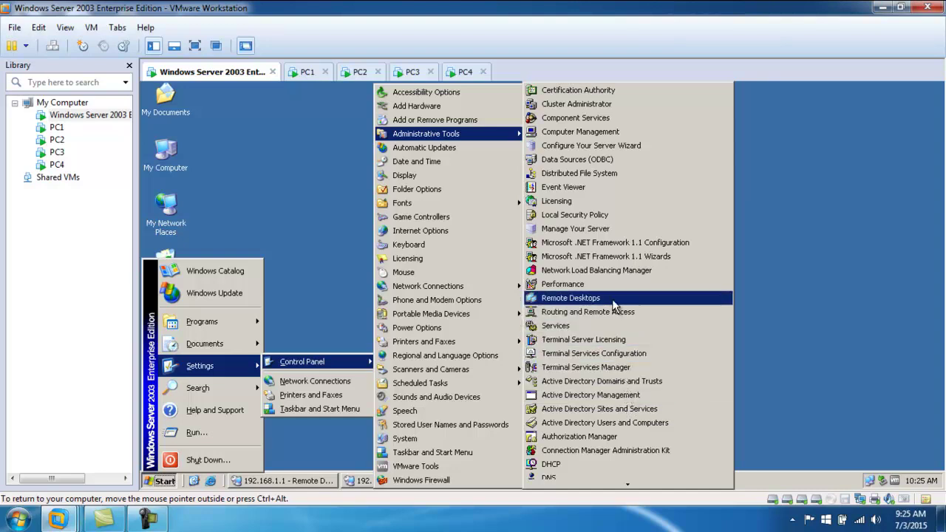
- Launch Terminal Services Configuration, select RDP-Tcp, then close the console
{"action": "left_click", "coordinate": [616, 359]}
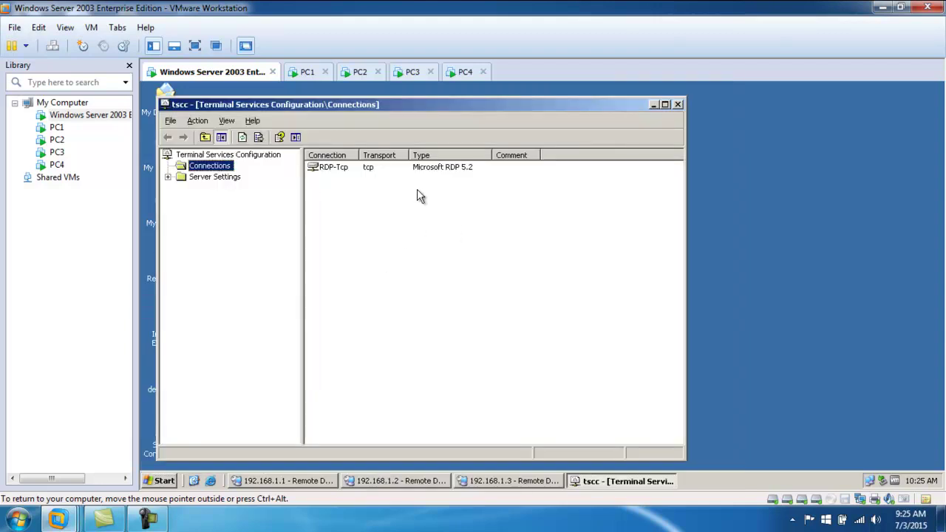
{"action": "left_click", "coordinate": [332, 170]}
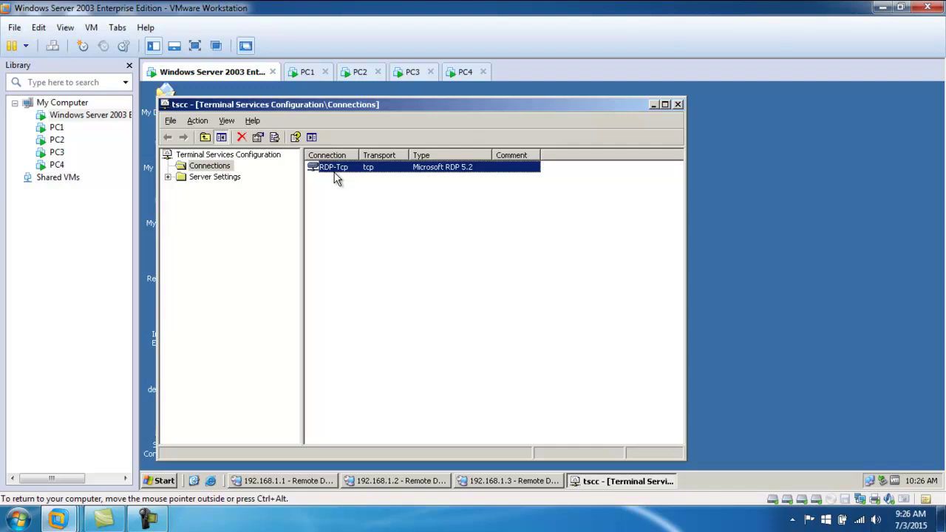
{"action": "right_click", "coordinate": [334, 168]}
{"action": "left_click", "coordinate": [678, 104]}
- Relaunch Terminal Services Configuration and look through RDP-Tcp's Sessions and Network Adapter properties
{"action": "left_click", "coordinate": [158, 480]}
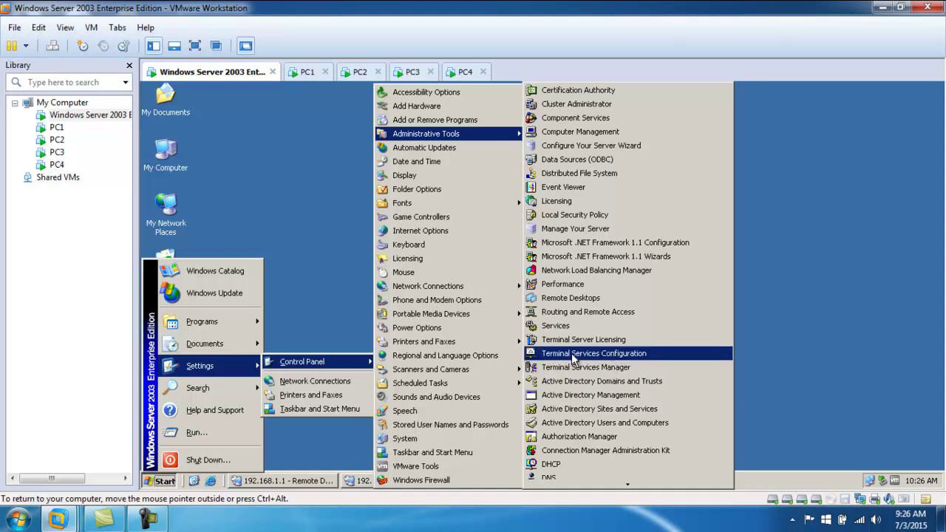
{"action": "left_click", "coordinate": [616, 352]}
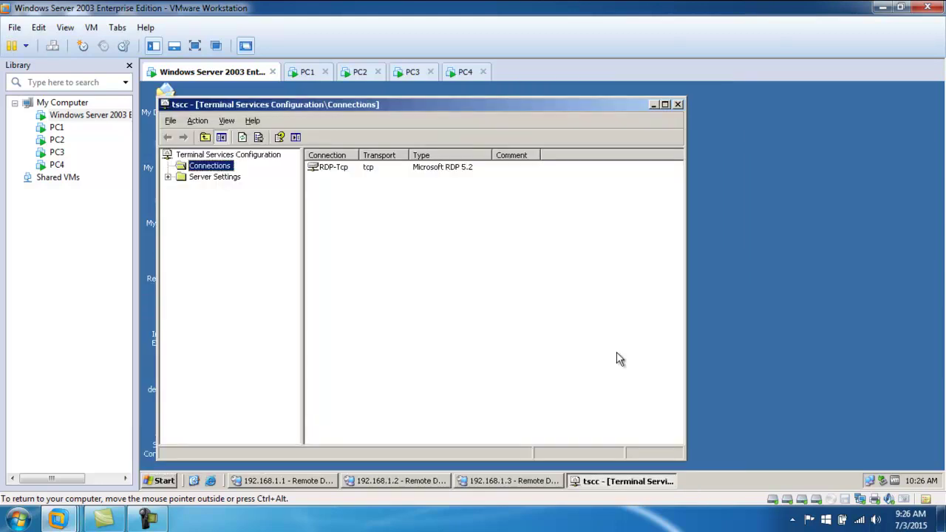
{"action": "left_click", "coordinate": [326, 175]}
{"action": "right_click", "coordinate": [326, 174]}
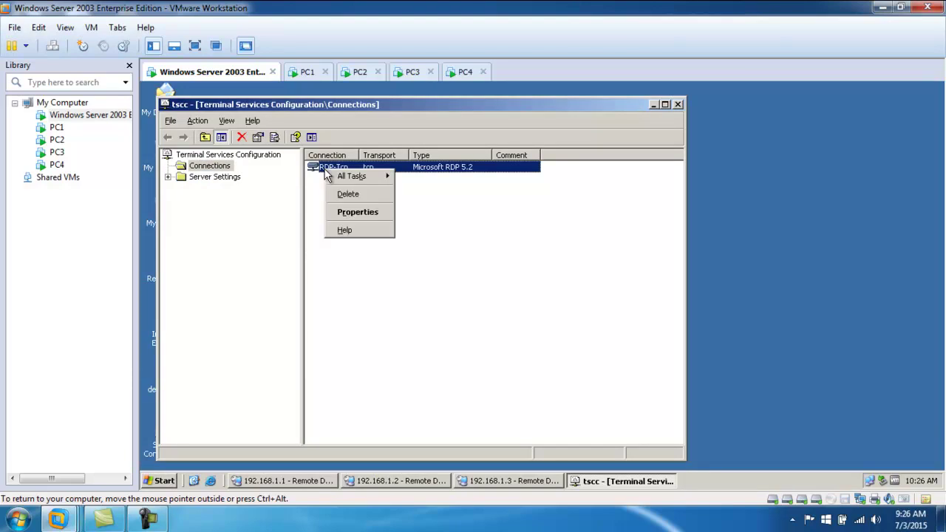
{"action": "left_click", "coordinate": [357, 215]}
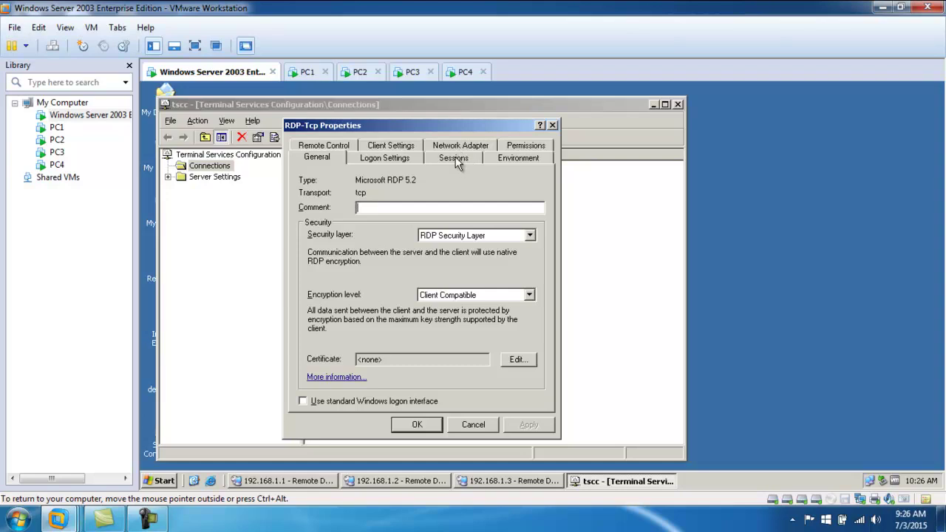
{"action": "left_click", "coordinate": [457, 162]}
{"action": "left_click", "coordinate": [461, 146]}
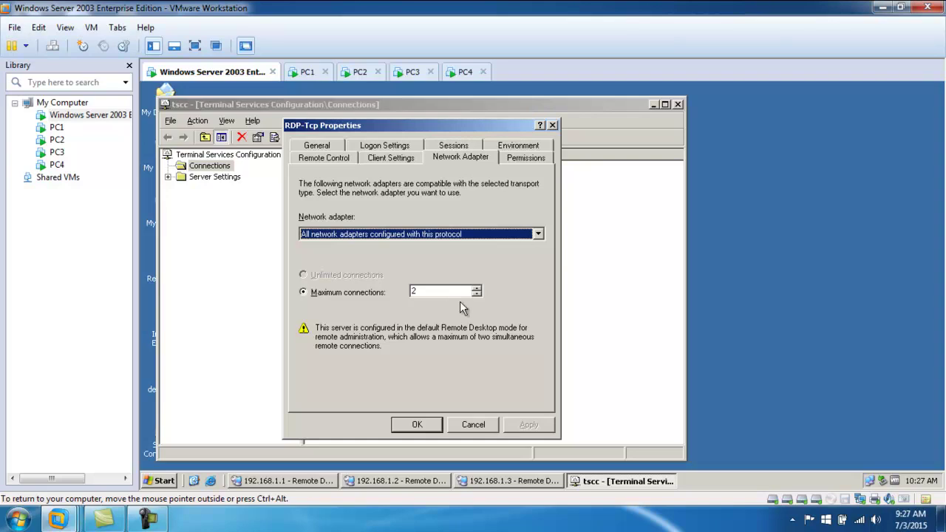
{"action": "left_click", "coordinate": [418, 426]}
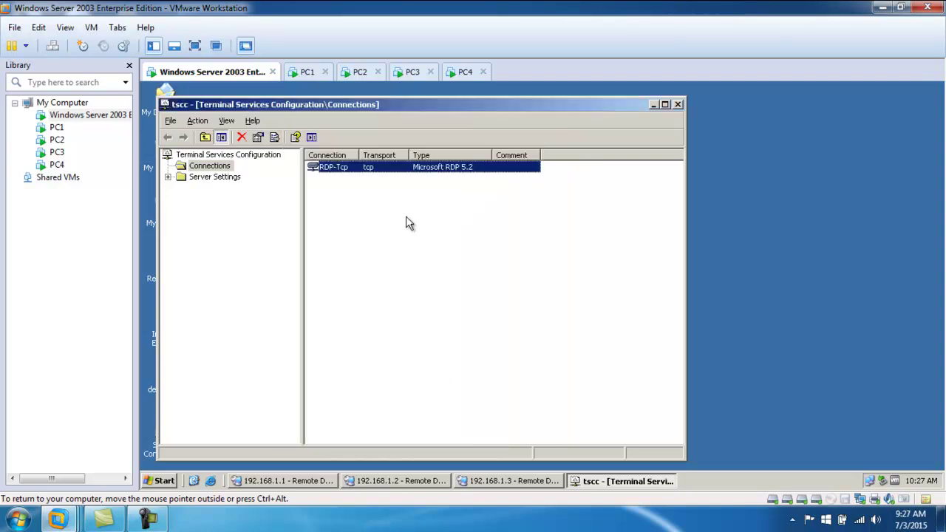
- Set RDP-Tcp's Maximum connections to 10 on the Network Adapter tab and apply it
{"action": "right_click", "coordinate": [366, 168]}
{"action": "left_click", "coordinate": [391, 211]}
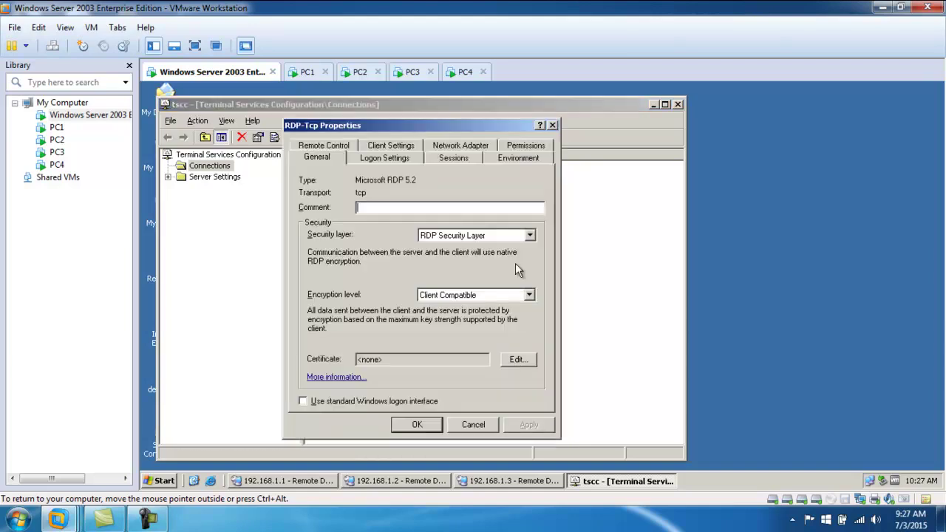
{"action": "left_click", "coordinate": [453, 157]}
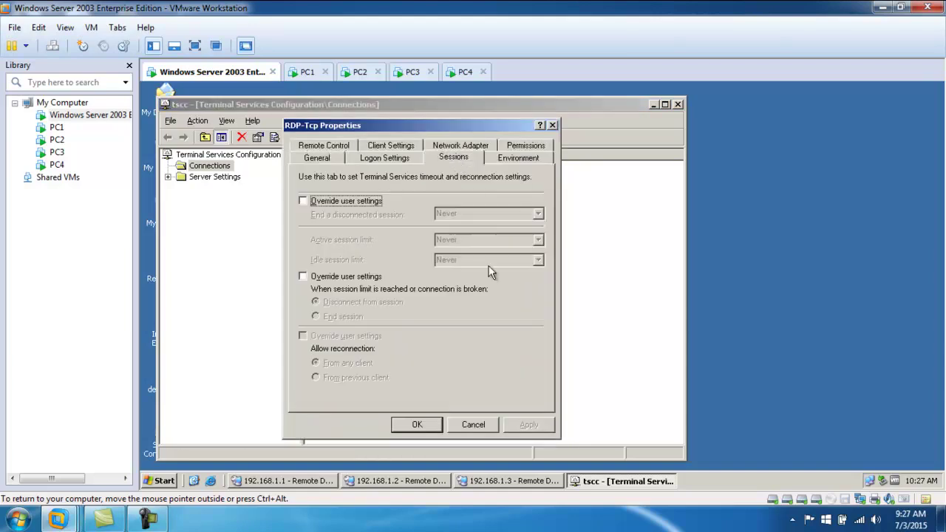
{"action": "left_click", "coordinate": [470, 146]}
{"action": "left_click", "coordinate": [327, 293]}
{"action": "type", "text": "10"}
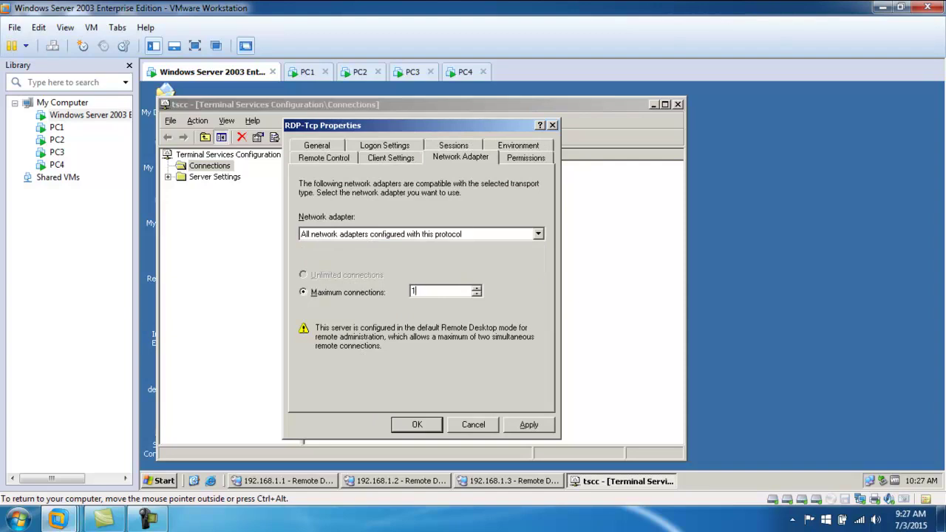
{"action": "left_click", "coordinate": [529, 427]}
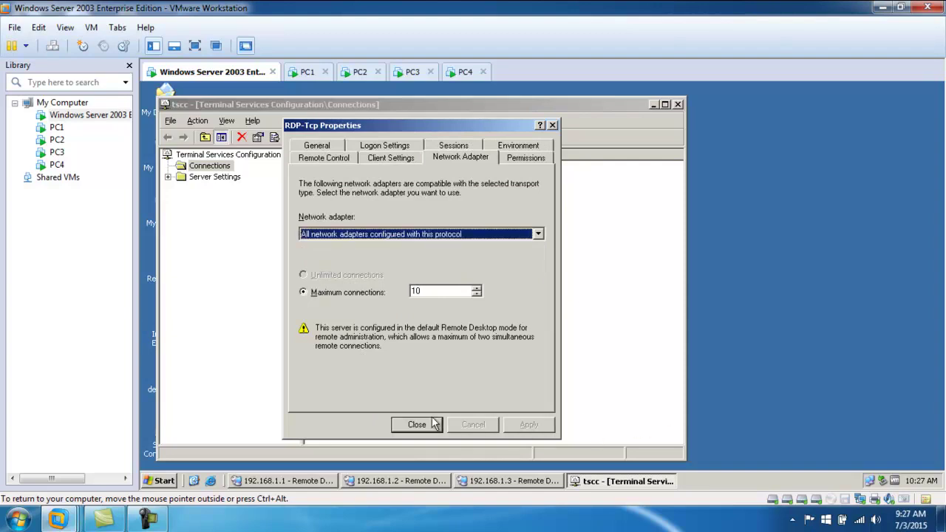
{"action": "left_click", "coordinate": [430, 426]}
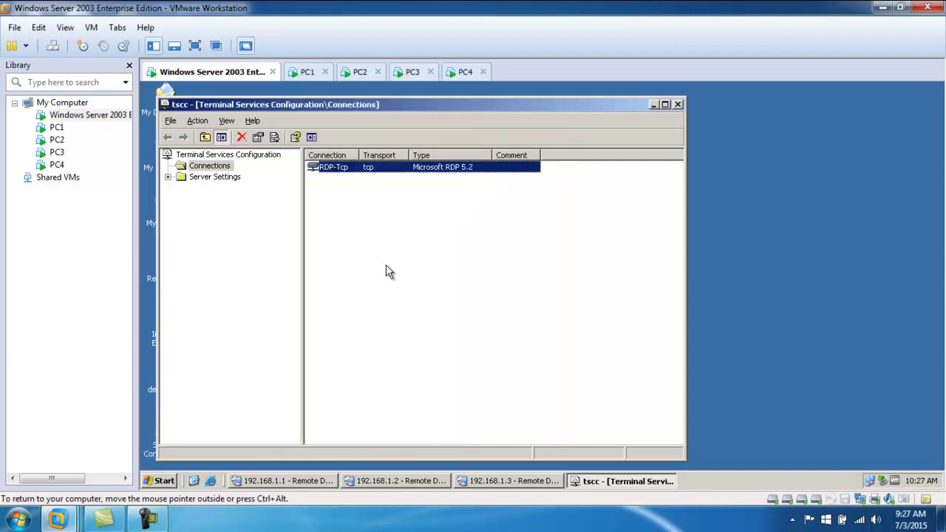
{"action": "left_click", "coordinate": [383, 244]}
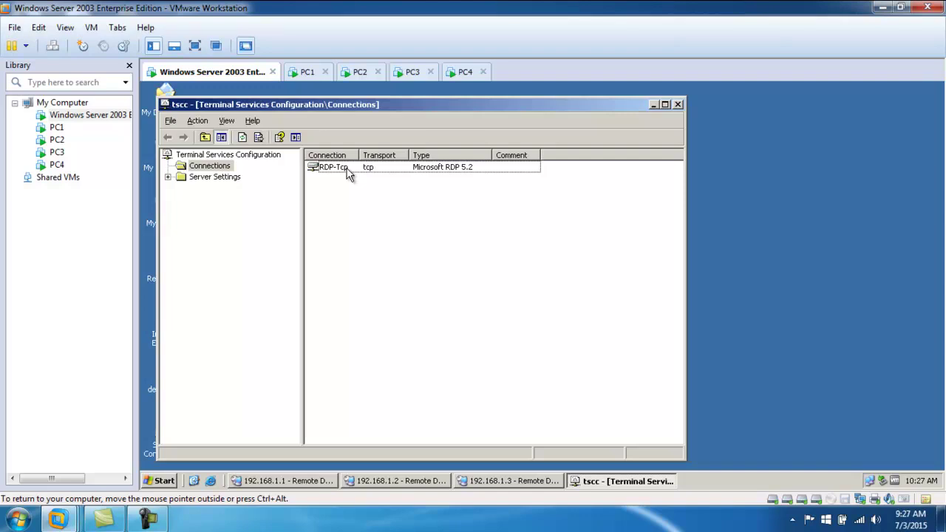
- Run adminpak.msi from the Run box
{"action": "left_click", "coordinate": [163, 480]}
{"action": "left_click", "coordinate": [195, 432]}
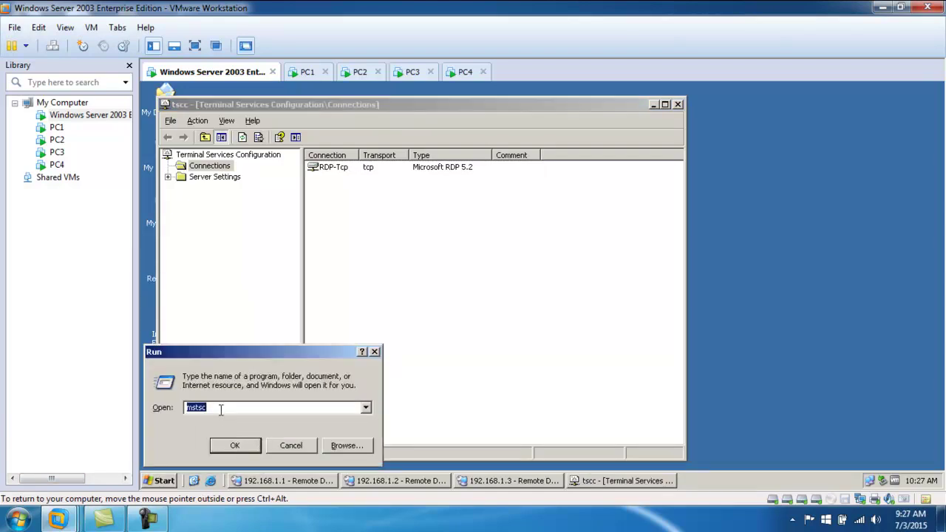
{"action": "type", "text": "adminp"}
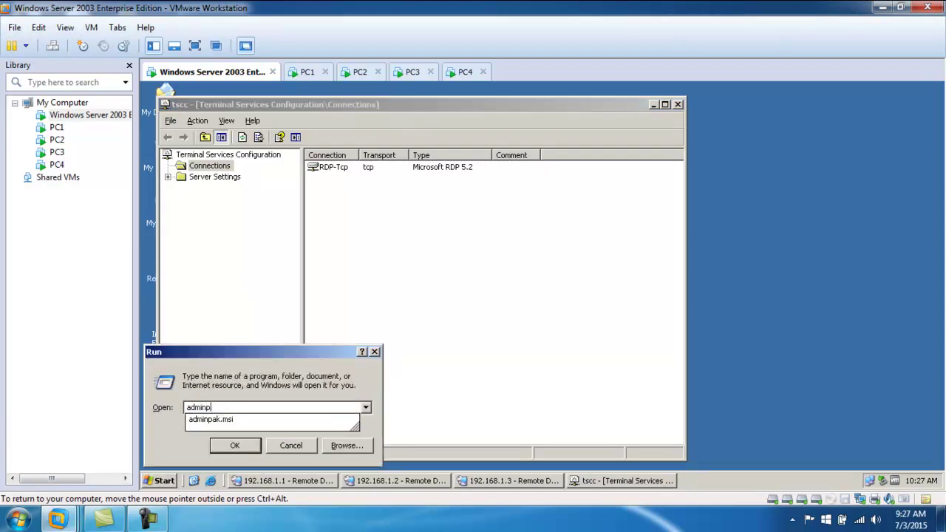
{"action": "type", "text": "ak.msi"}
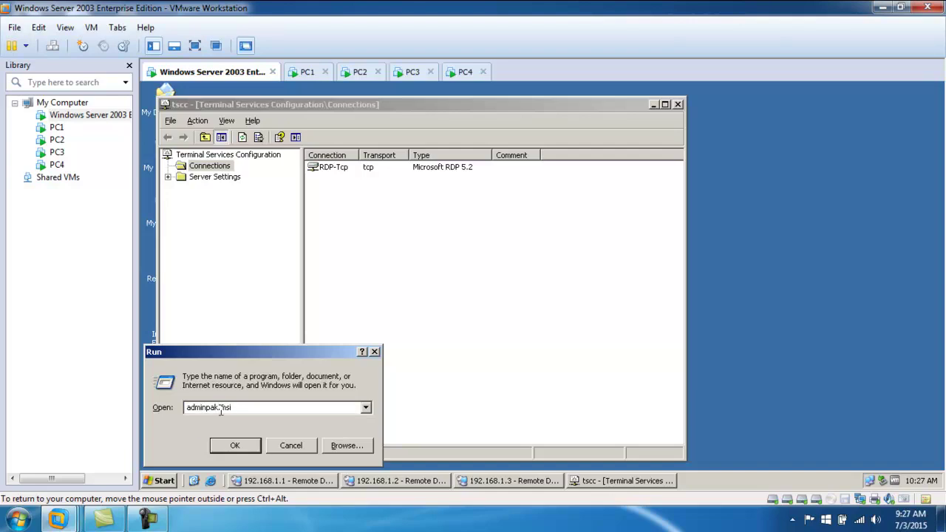
{"action": "key", "text": "Return"}
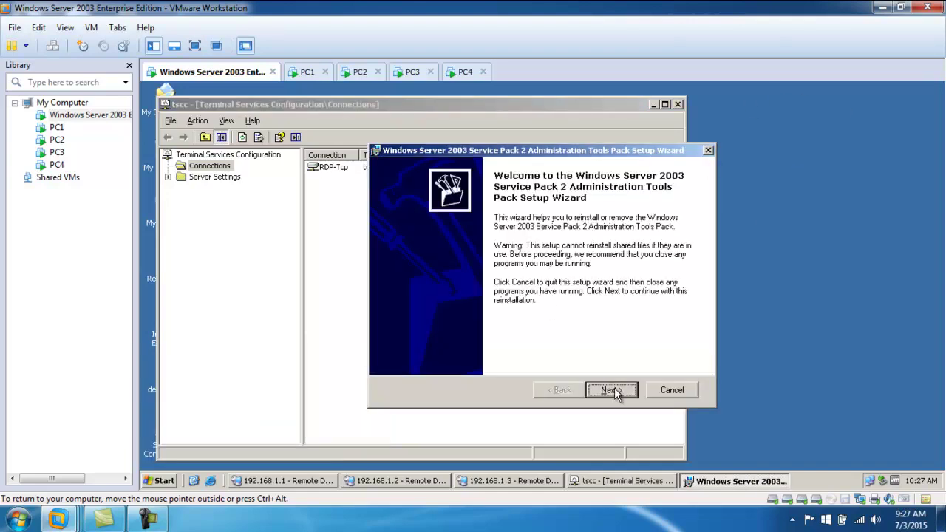
- Cancel out of the Administration Tools Pack setup and close Terminal Services Configuration
{"action": "left_click", "coordinate": [610, 390]}
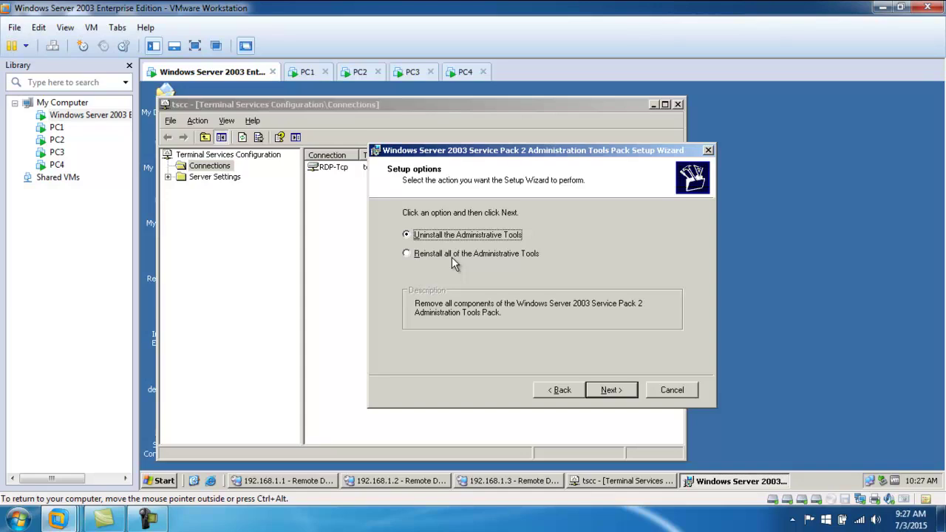
{"action": "left_click", "coordinate": [673, 390]}
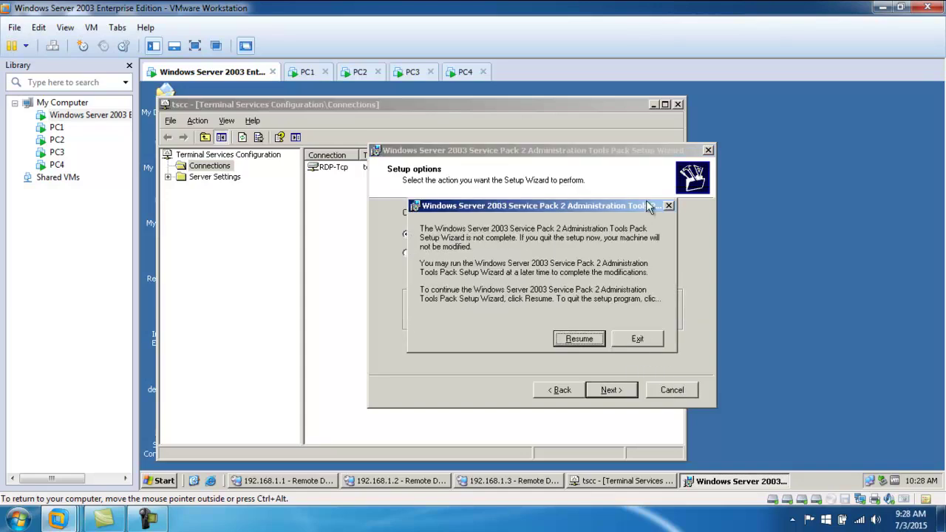
{"action": "left_click", "coordinate": [636, 340]}
{"action": "left_click", "coordinate": [614, 393]}
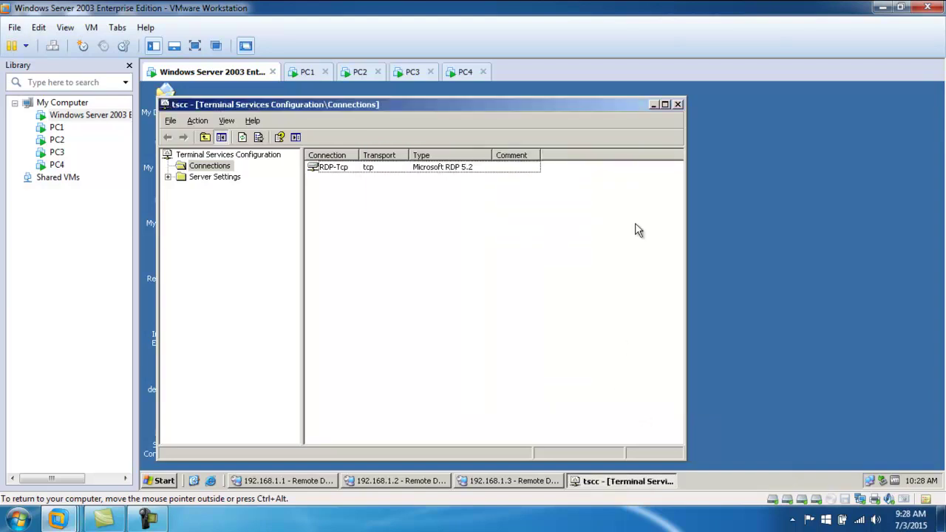
{"action": "left_click", "coordinate": [678, 104]}
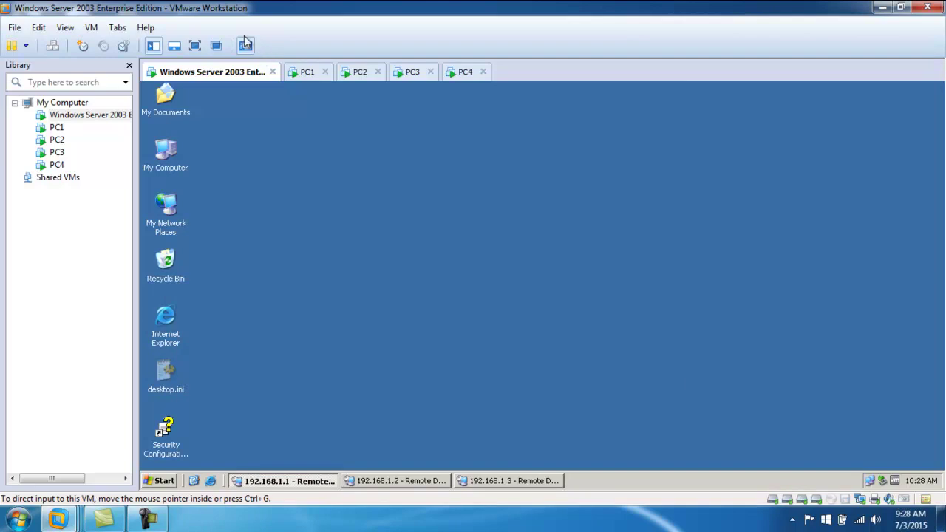
- Unlock PC1 as administrator, agreeing to log off the previous user
{"action": "left_click", "coordinate": [305, 72]}
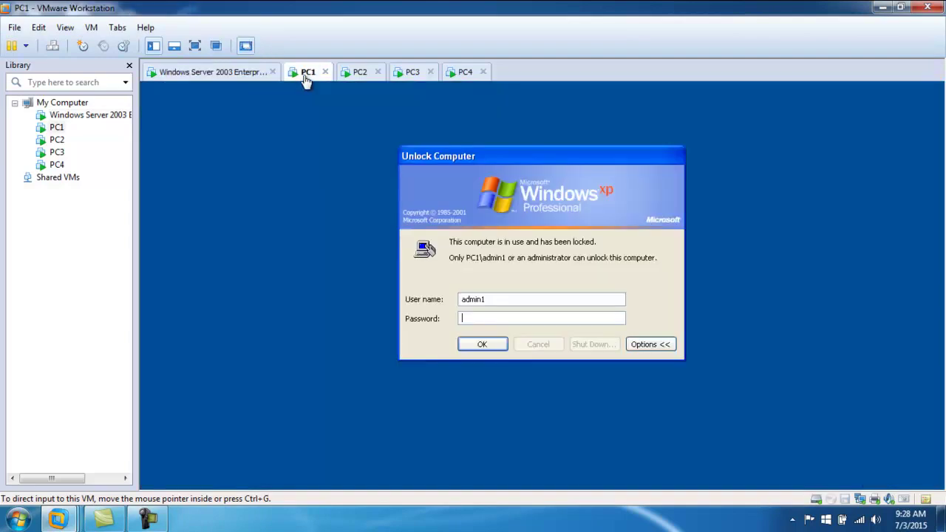
{"action": "double_click", "coordinate": [494, 299]}
{"action": "type", "text": "administ"}
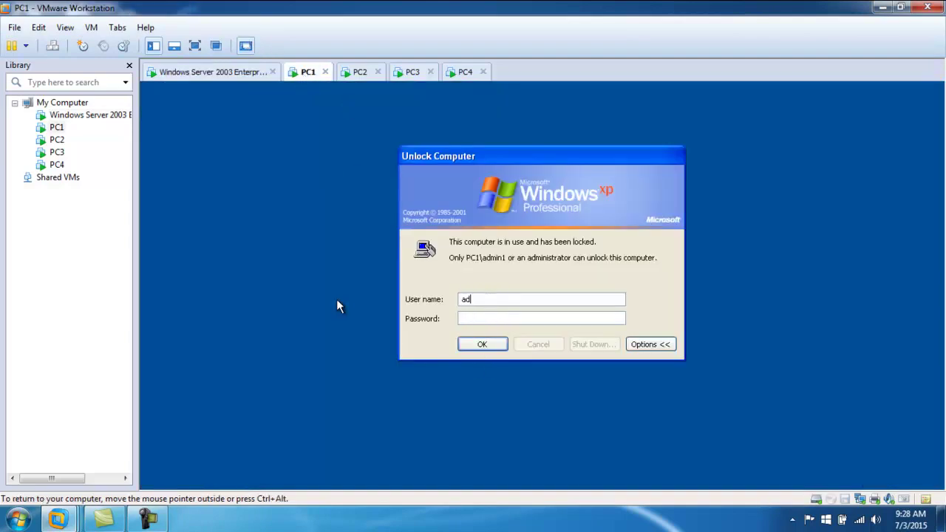
{"action": "type", "text": "rator"}
{"action": "key", "text": "Return"}
{"action": "left_click", "coordinate": [515, 333]}
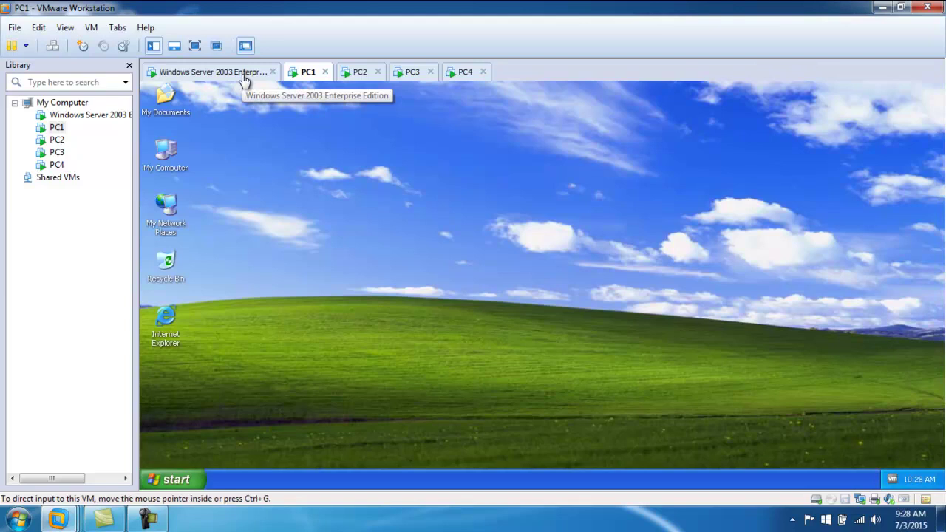
- Return to PC1 after checking the server tab and refresh its XP desktop
{"action": "left_click", "coordinate": [207, 71]}
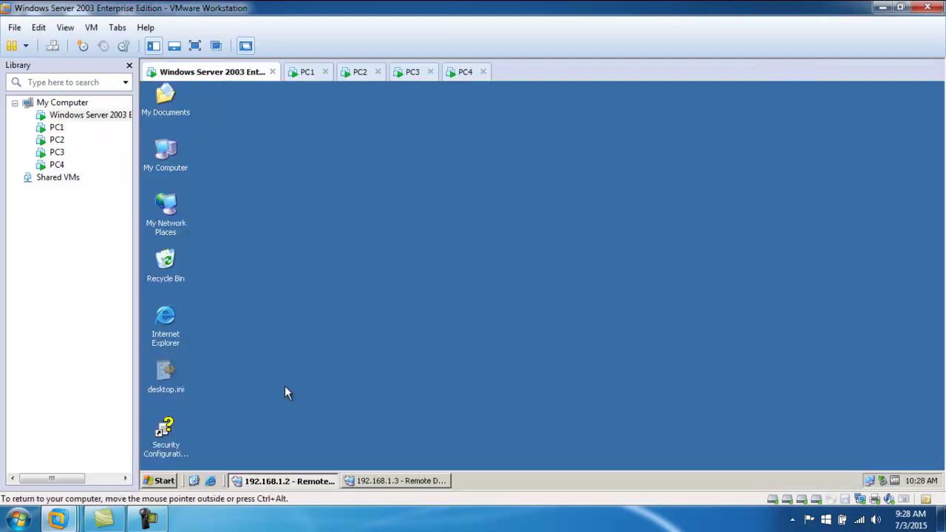
{"action": "left_click", "coordinate": [306, 72]}
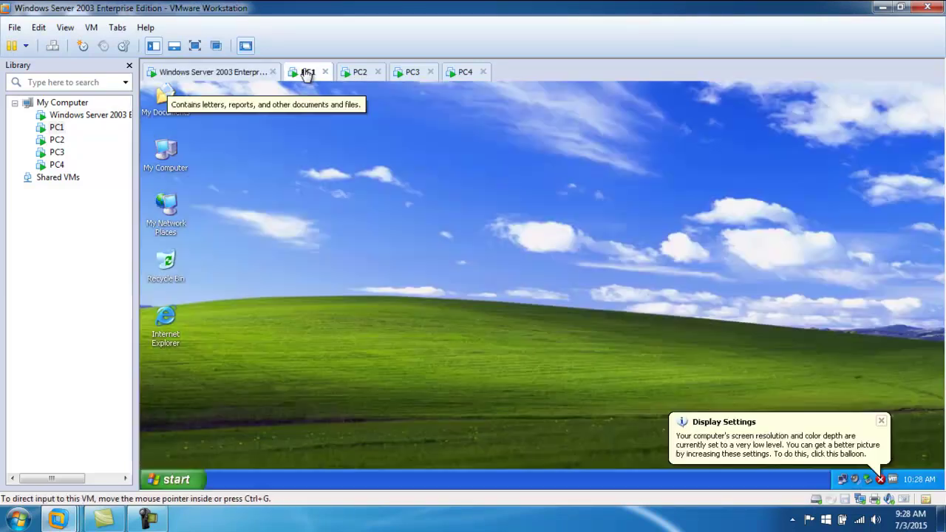
{"action": "right_click", "coordinate": [400, 266]}
{"action": "left_click", "coordinate": [425, 287]}
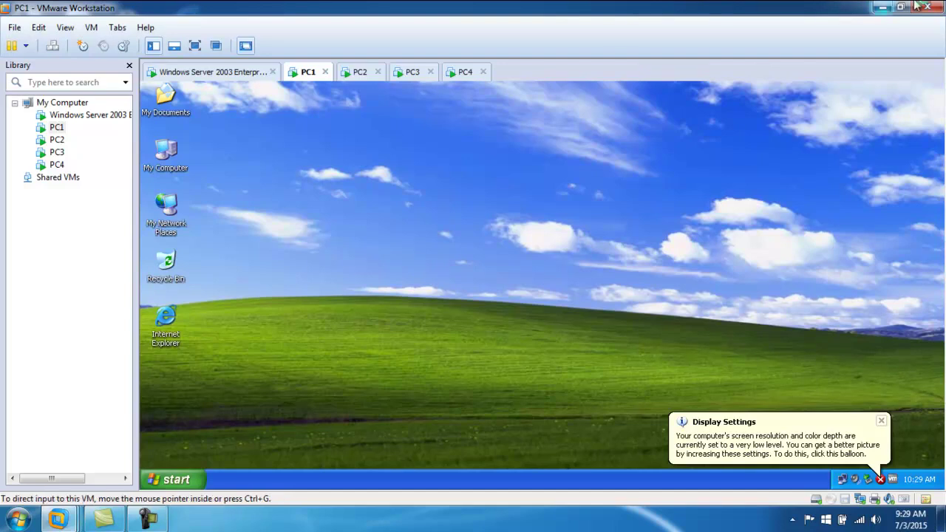
- Minimize VMware Workstation, refresh the host desktop, and open a maximized Computer window
{"action": "left_click", "coordinate": [881, 6]}
{"action": "right_click", "coordinate": [337, 143]}
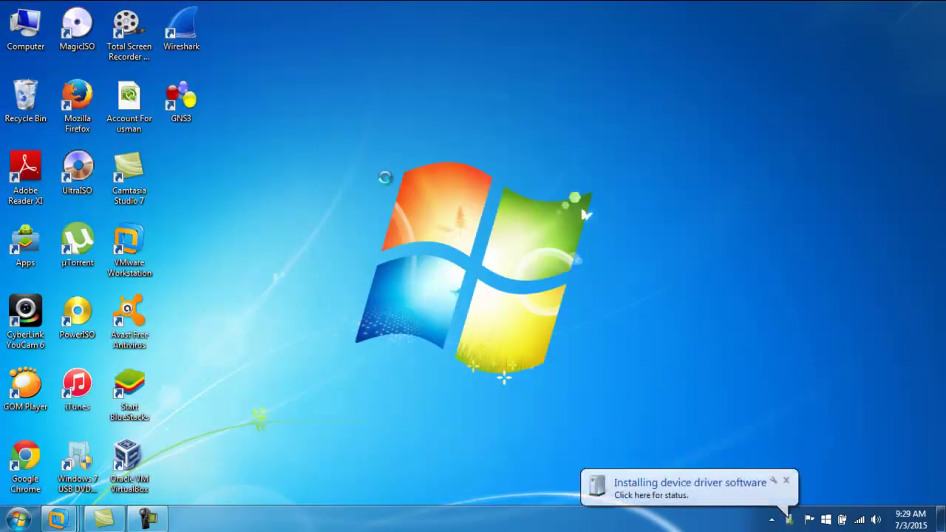
{"action": "left_click", "coordinate": [389, 221]}
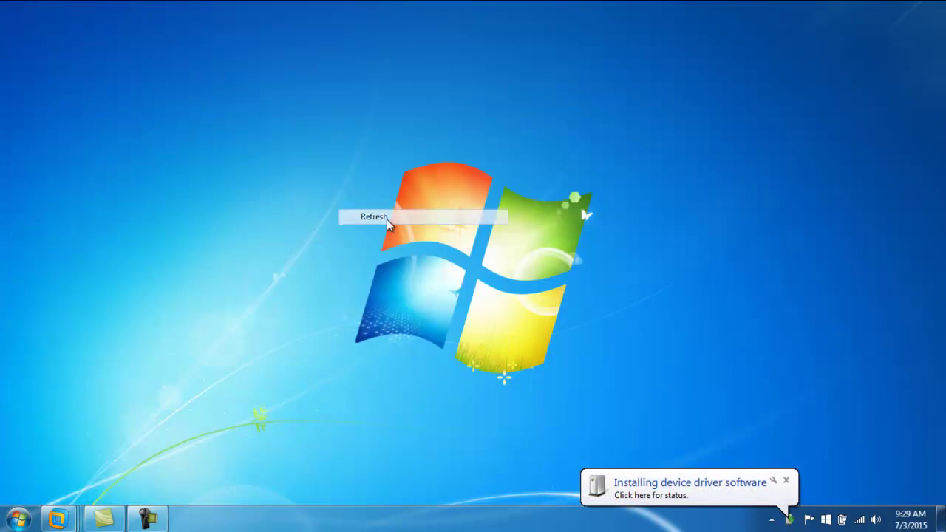
{"action": "key", "text": "super+e"}
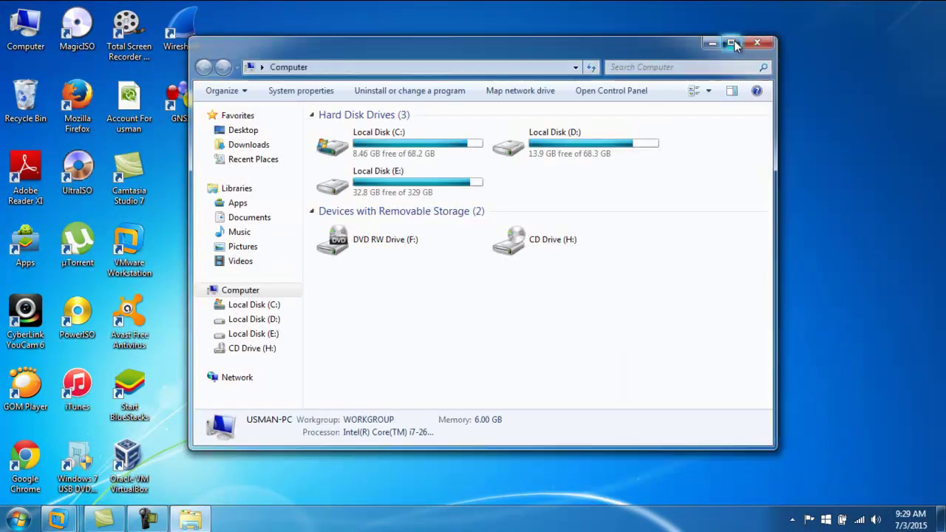
{"action": "left_click", "coordinate": [731, 43]}
- Open the Windows Server 2003 folder on Local Disk (D:)
{"action": "left_click", "coordinate": [408, 99]}
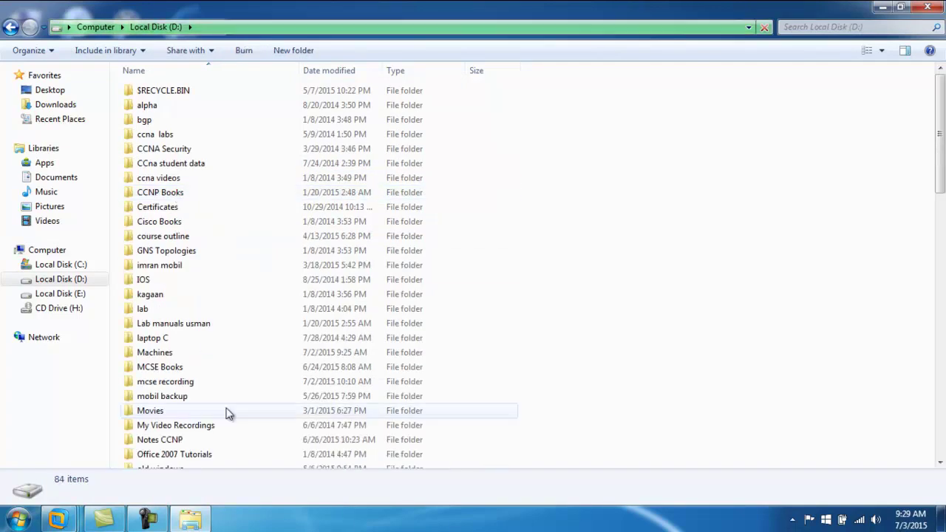
{"action": "left_click", "coordinate": [196, 425]}
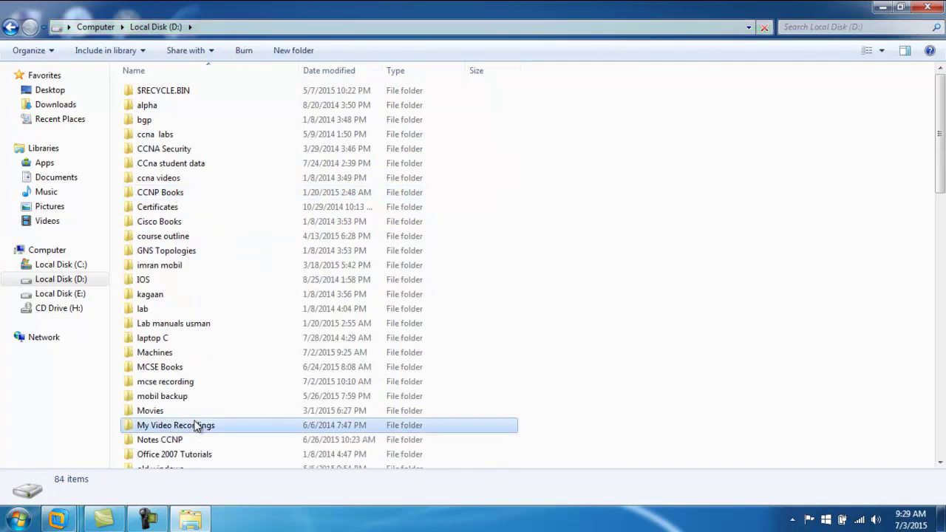
{"action": "scroll", "coordinate": [181, 326], "scroll_direction": "down", "scroll_amount": 4}
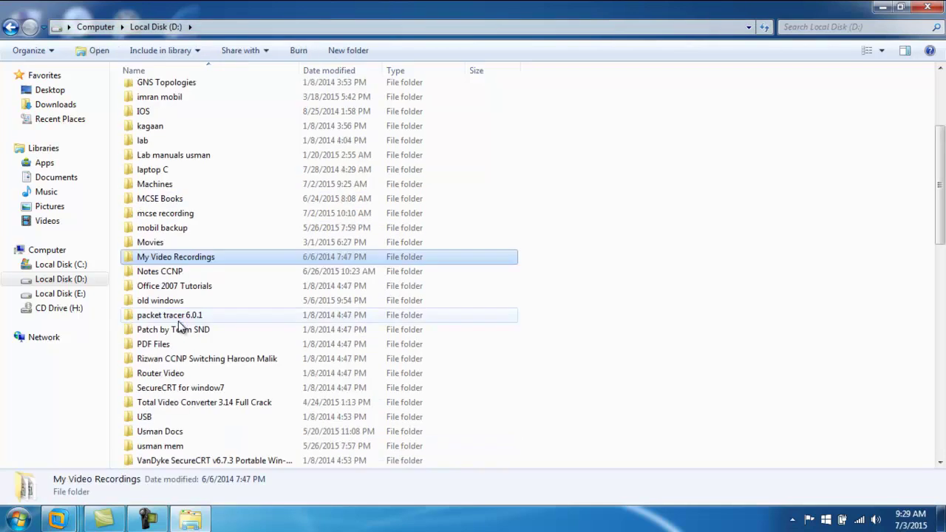
{"action": "left_click", "coordinate": [191, 391]}
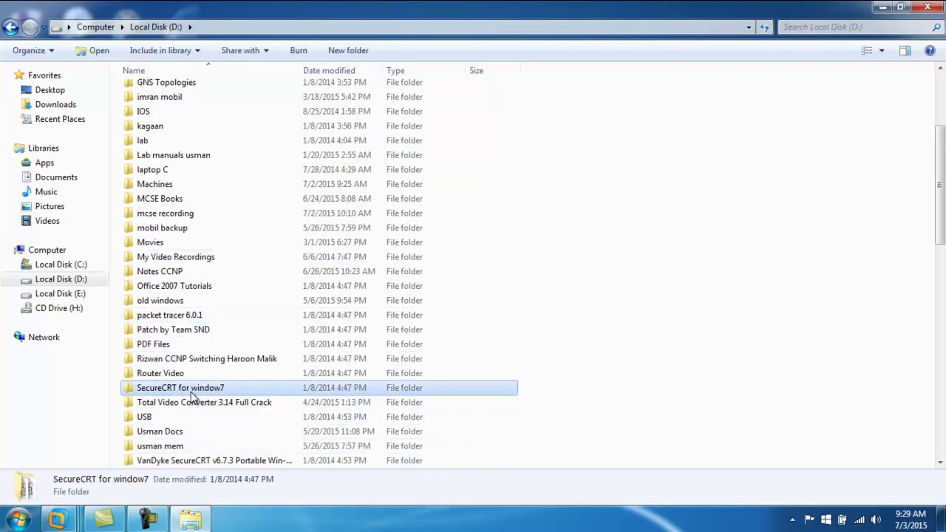
{"action": "scroll", "coordinate": [194, 390], "scroll_direction": "down", "scroll_amount": 2}
{"action": "left_click", "coordinate": [183, 403]}
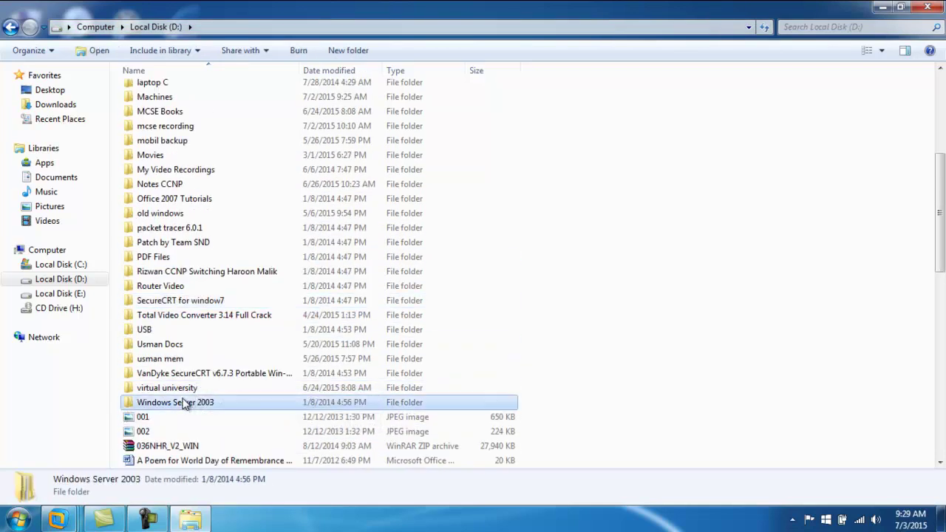
{"action": "double_click", "coordinate": [185, 404]}
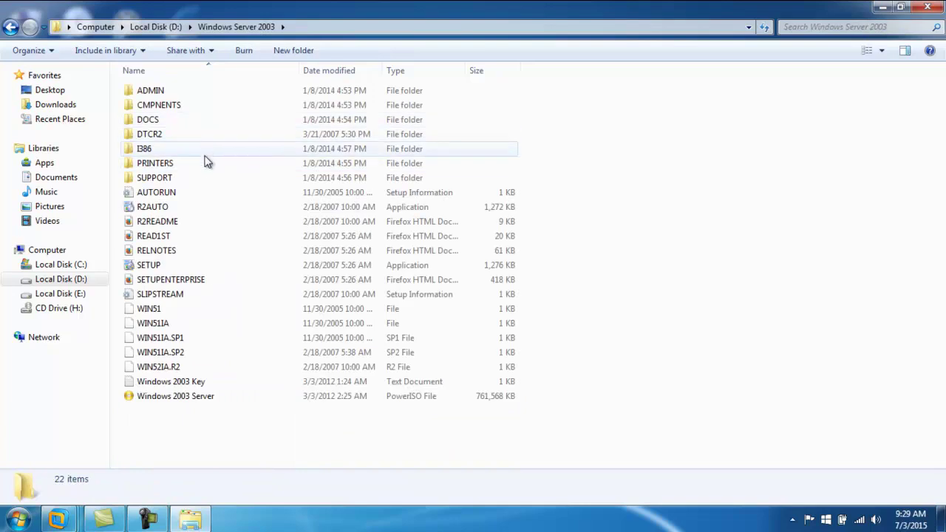
- Browse the I386 folder's files, jumping to ADAM, then go back up a level
{"action": "double_click", "coordinate": [144, 149]}
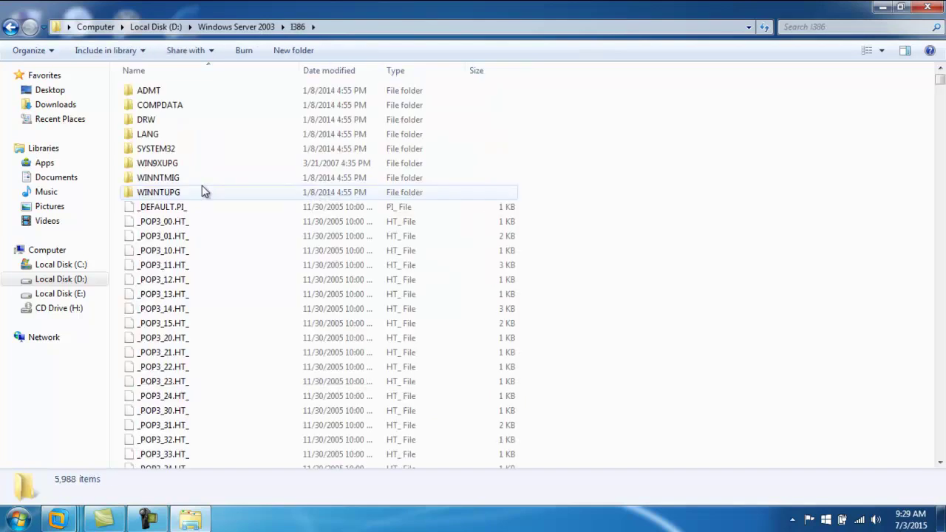
{"action": "left_click", "coordinate": [158, 209]}
{"action": "key", "text": "a"}
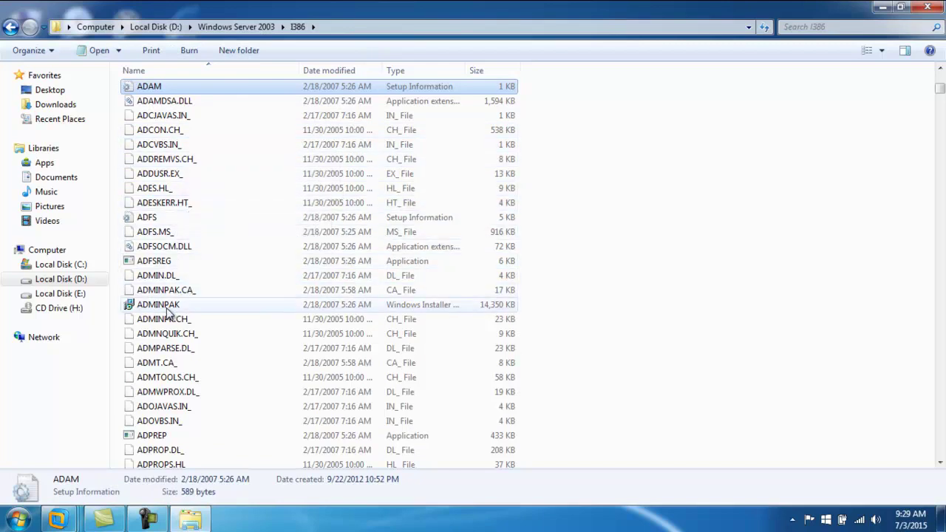
{"action": "key", "text": "BackSpace"}
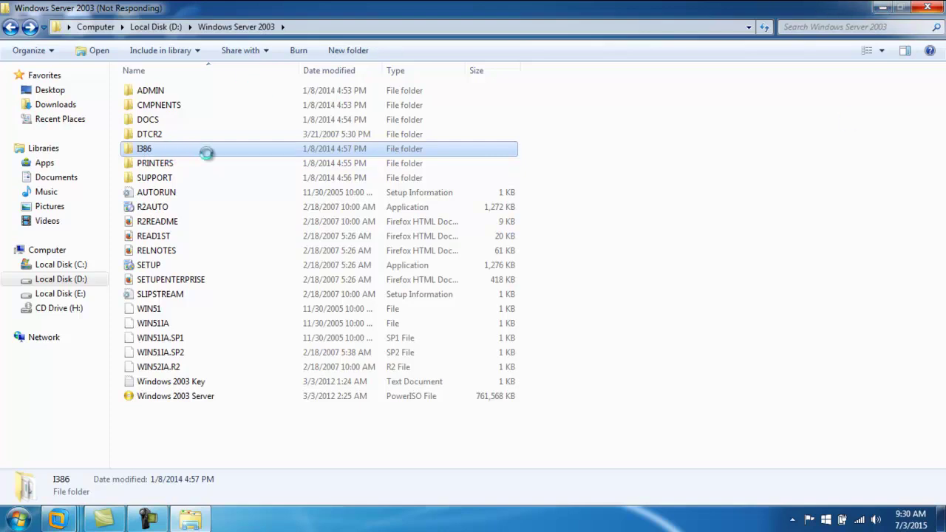
- Use Send to on the I386 folder, close Explorer, and open Computer from the desktop
{"action": "right_click", "coordinate": [169, 148]}
{"action": "key", "text": "Escape"}
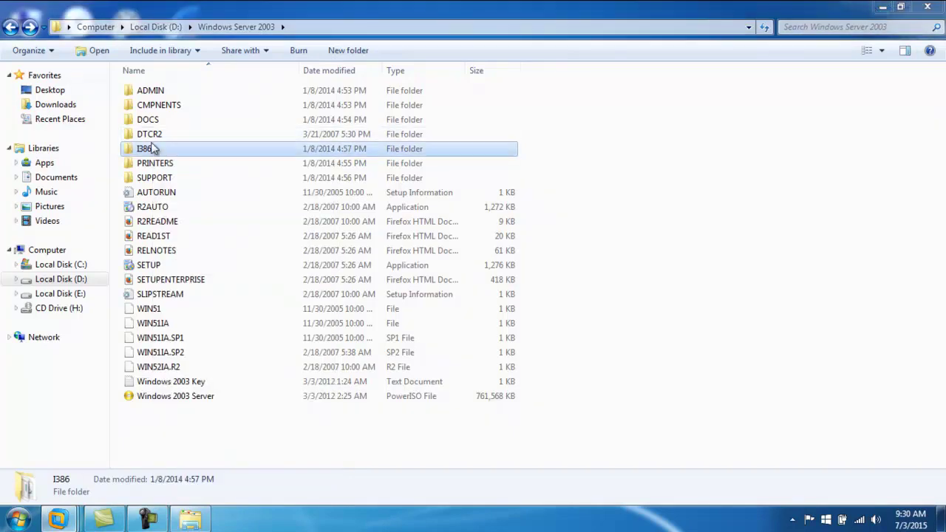
{"action": "right_click", "coordinate": [150, 148]}
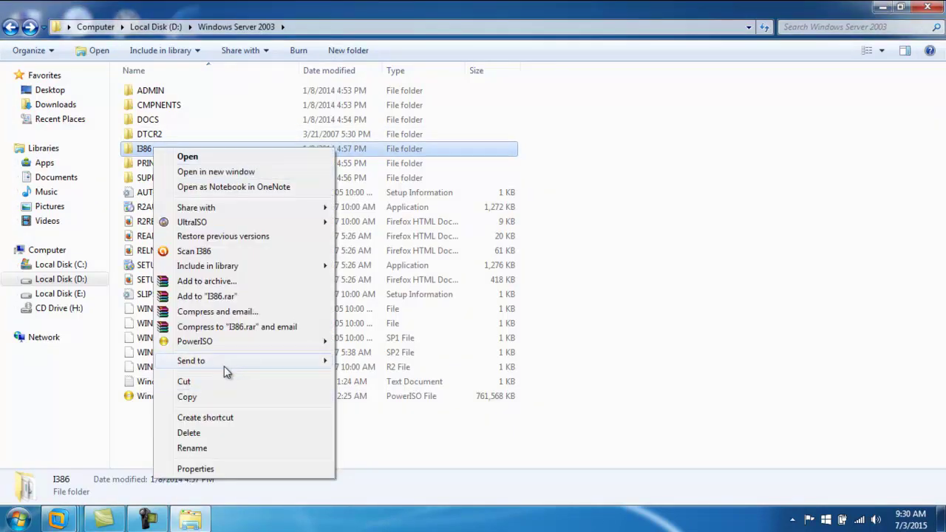
{"action": "mouse_move", "coordinate": [244, 359]}
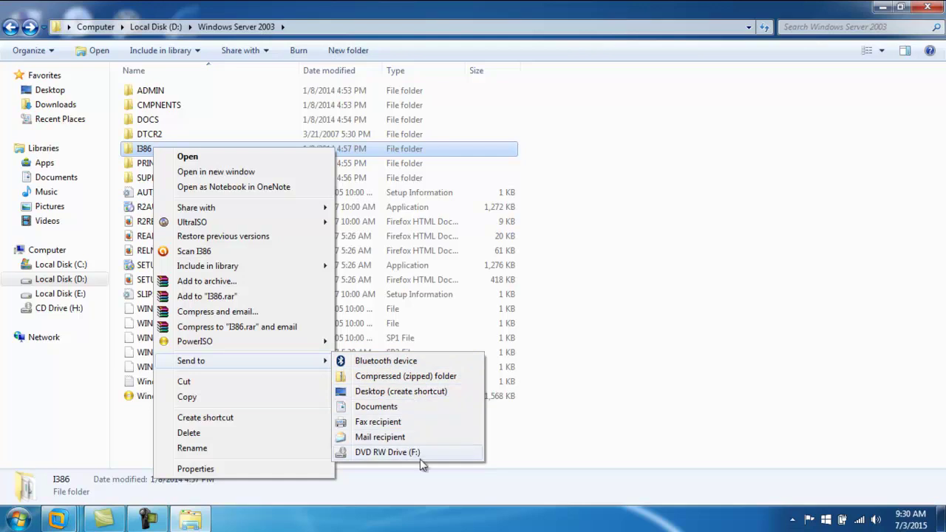
{"action": "left_click", "coordinate": [209, 399]}
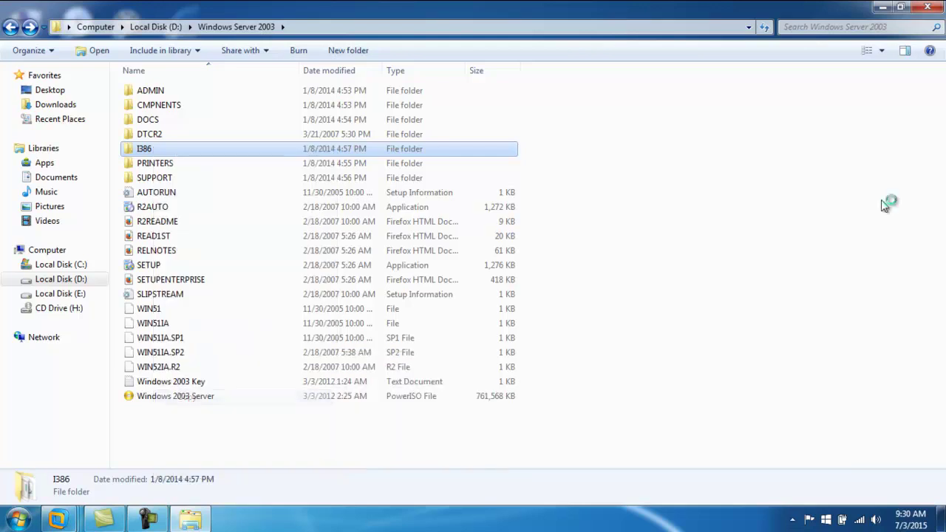
{"action": "left_click", "coordinate": [928, 6]}
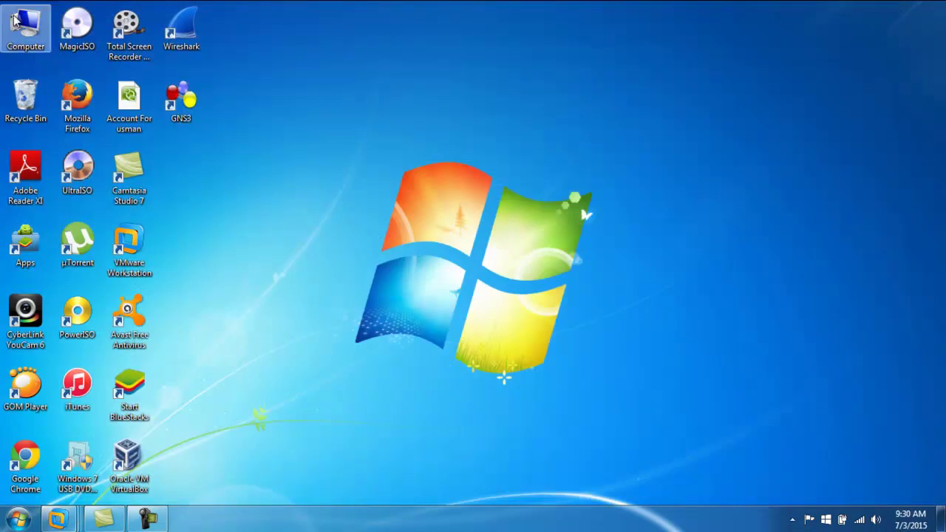
{"action": "double_click", "coordinate": [25, 28]}
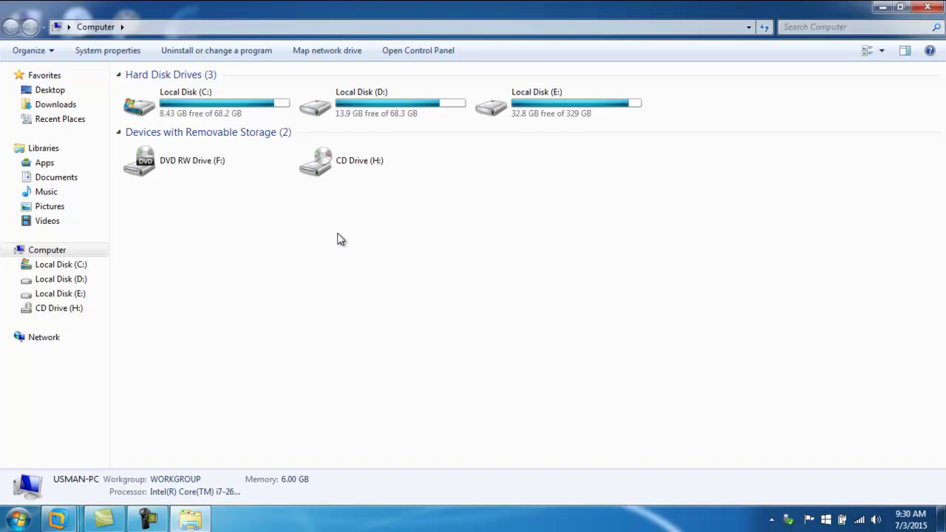
- Bring the Windows Server 2003 virtual machine to the front in VMware Workstation
{"action": "left_click", "coordinate": [57, 519]}
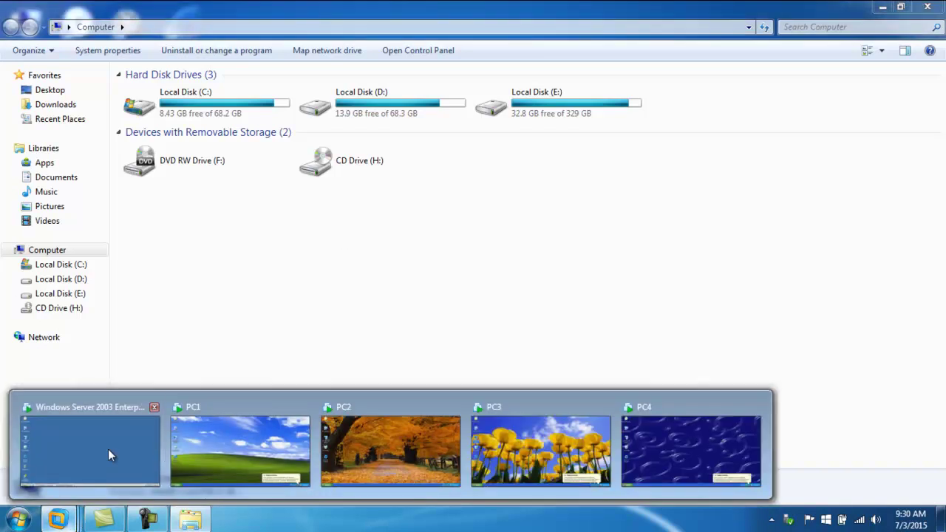
{"action": "left_click", "coordinate": [110, 451]}
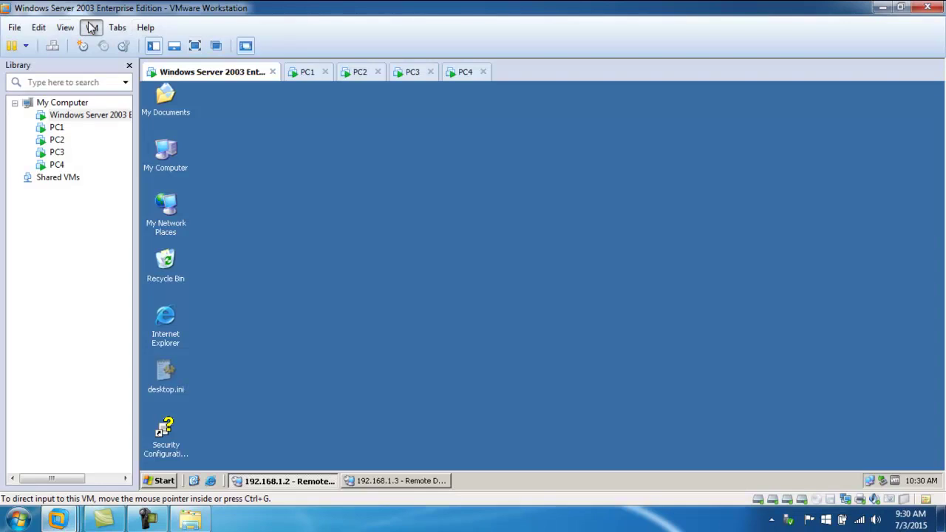
{"action": "left_click", "coordinate": [92, 28]}
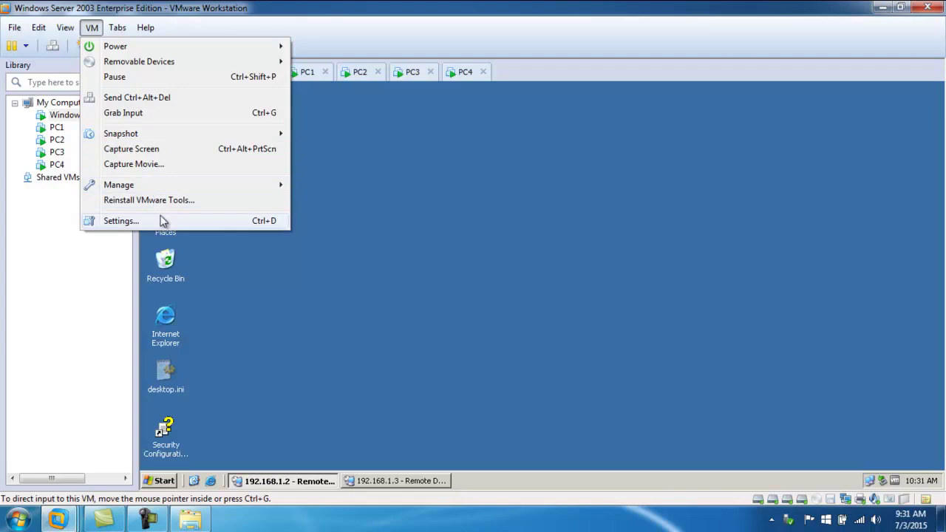
{"action": "mouse_move", "coordinate": [117, 28]}
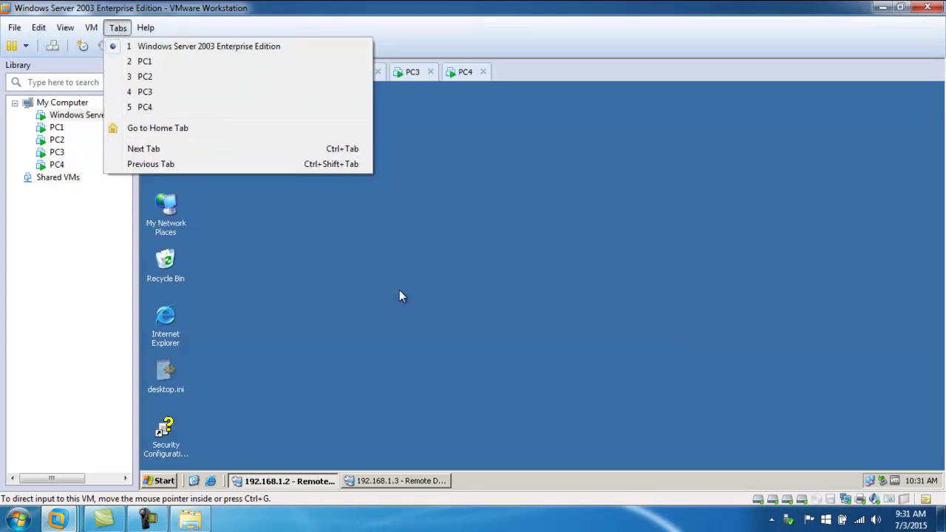
{"action": "left_click", "coordinate": [274, 149]}
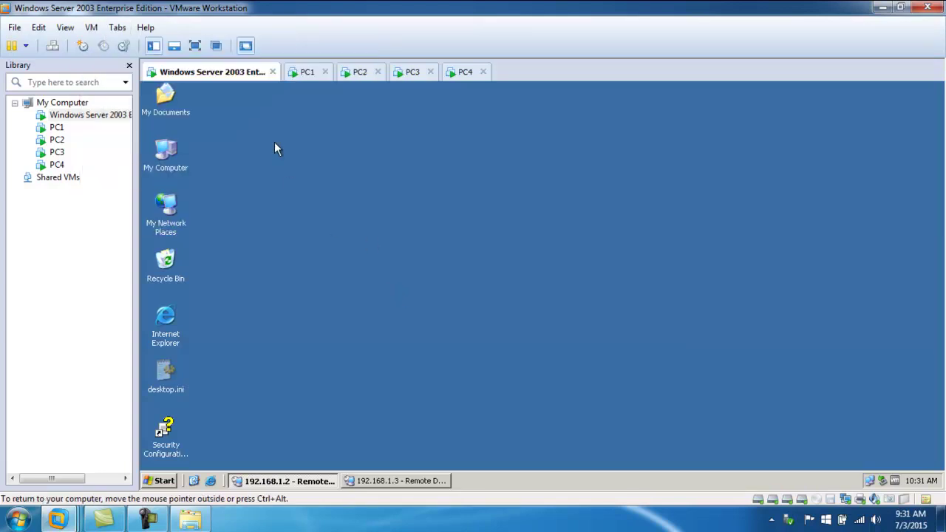
- Connect the SanDisk Removable Disk to the VM, disconnecting it from the host
{"action": "right_click", "coordinate": [230, 74]}
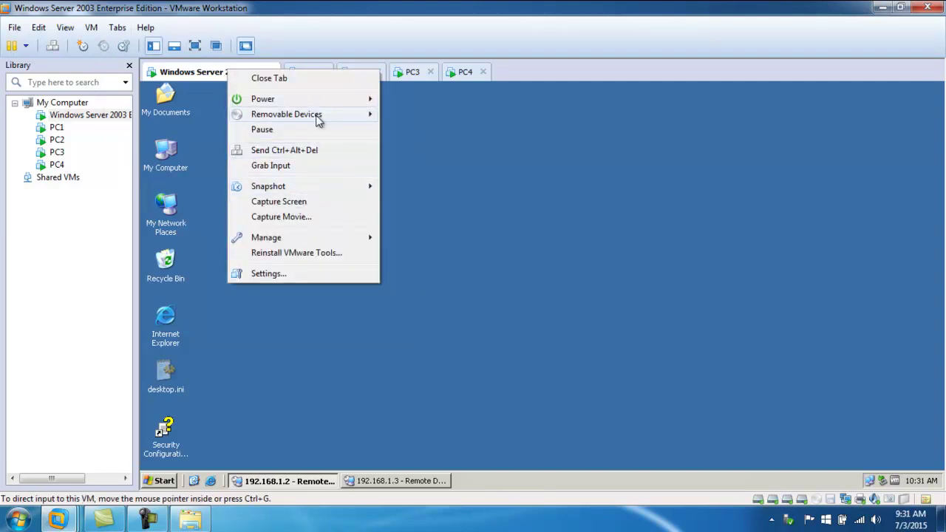
{"action": "mouse_move", "coordinate": [327, 118]}
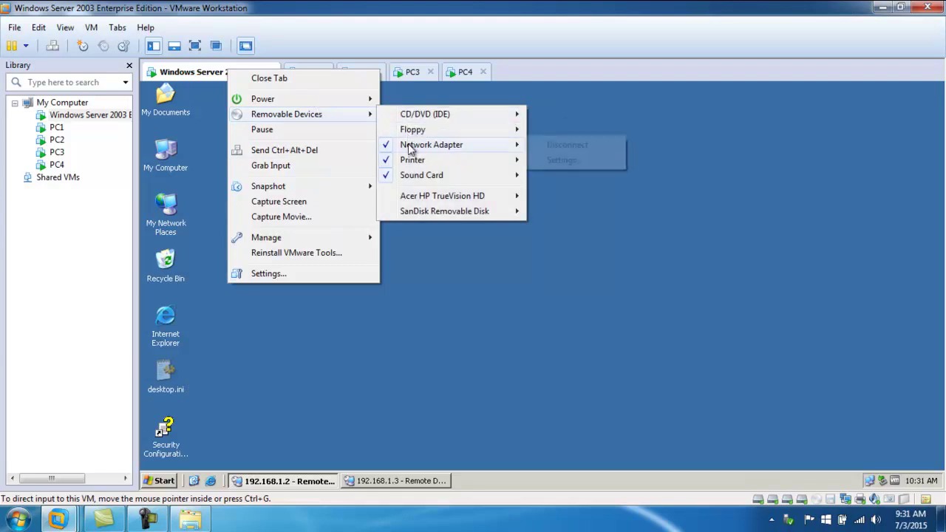
{"action": "mouse_move", "coordinate": [403, 214]}
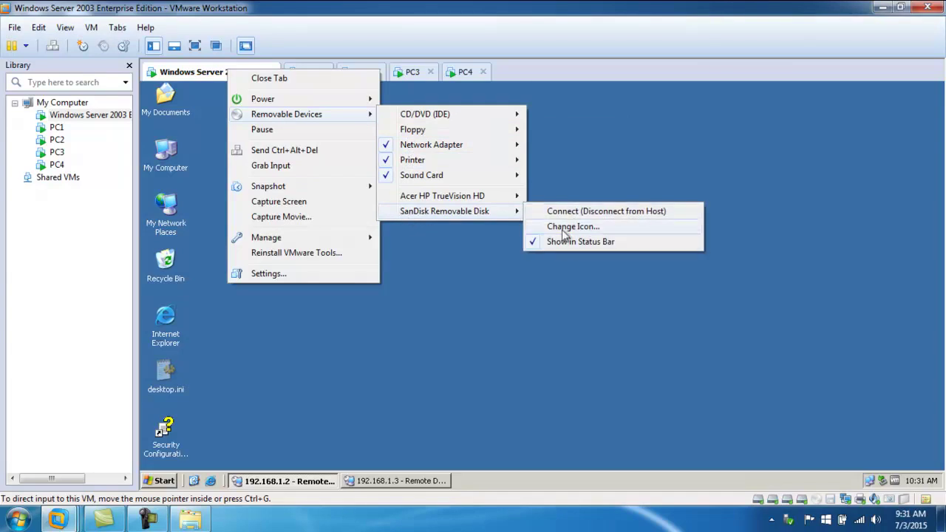
{"action": "left_click", "coordinate": [545, 212]}
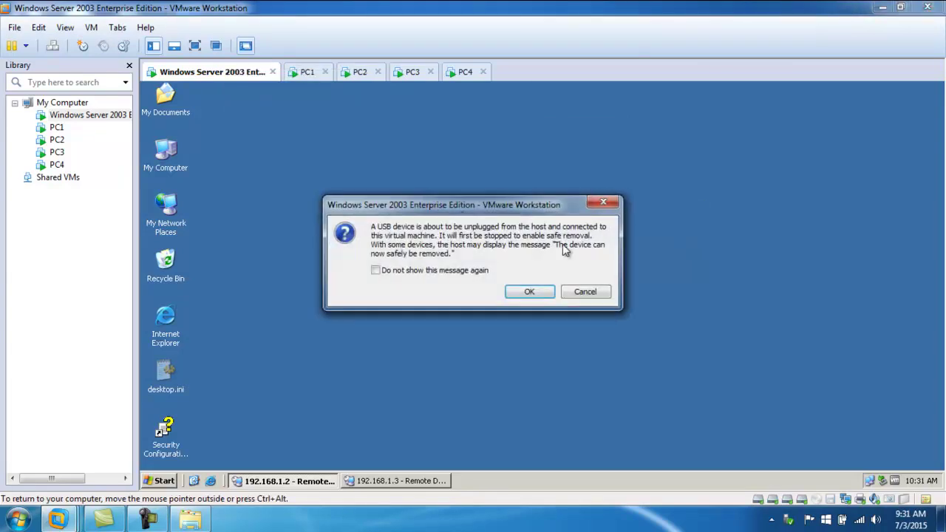
{"action": "left_click", "coordinate": [517, 293]}
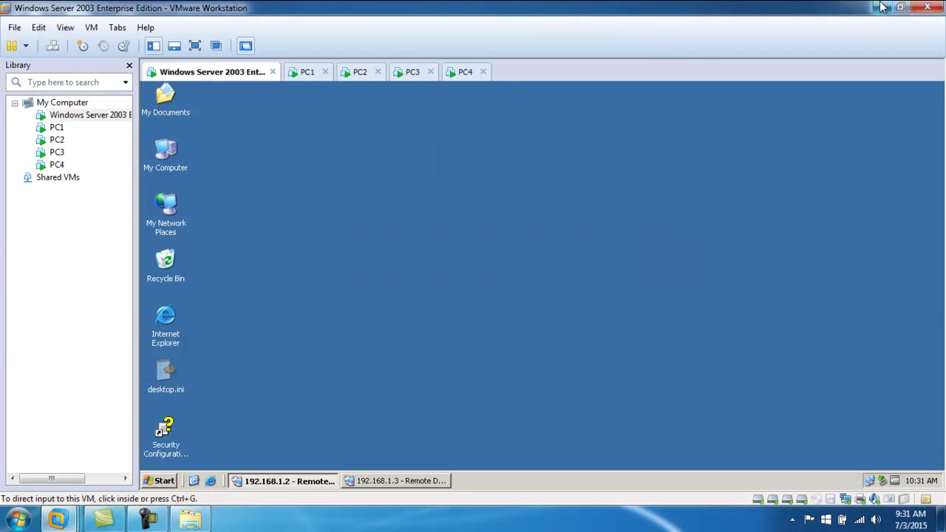
- Open Computer, refresh the drive list, dismiss the driver-failure notice, and close the window
{"action": "key", "text": "super+e"}
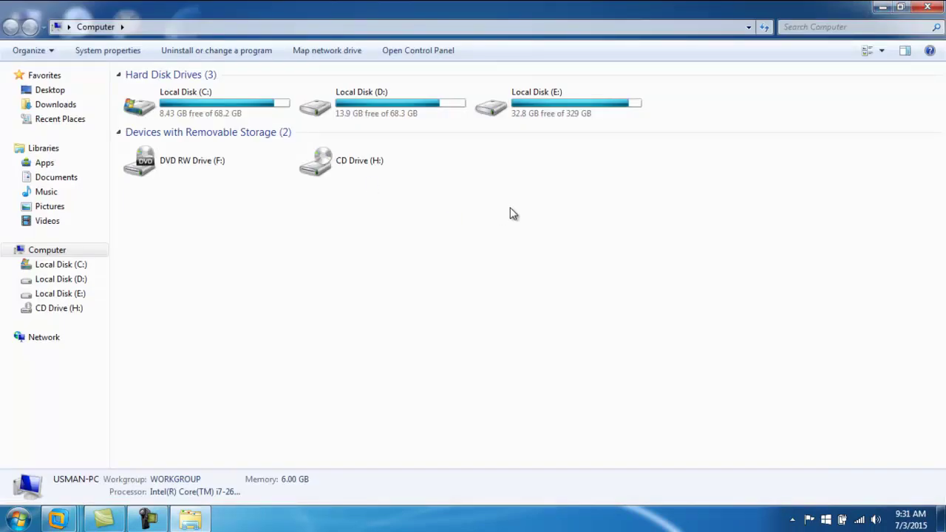
{"action": "right_click", "coordinate": [513, 217]}
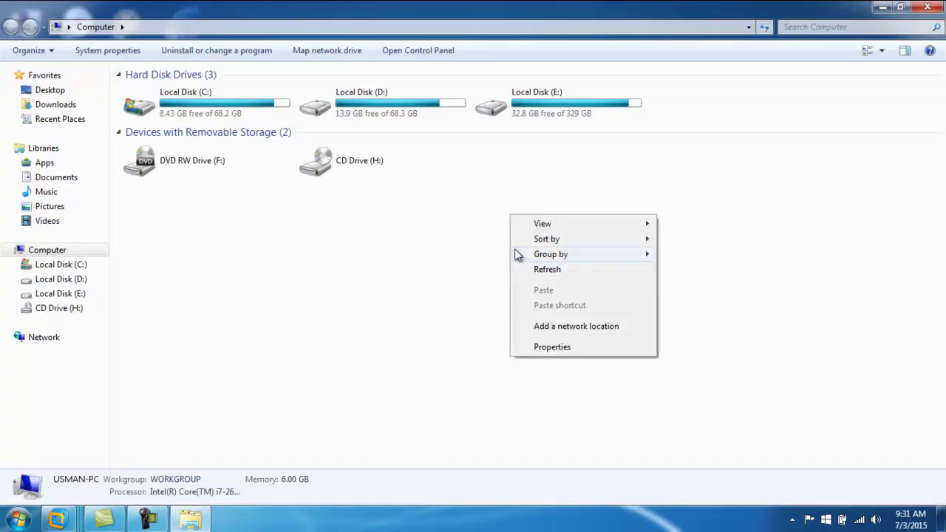
{"action": "left_click", "coordinate": [556, 270]}
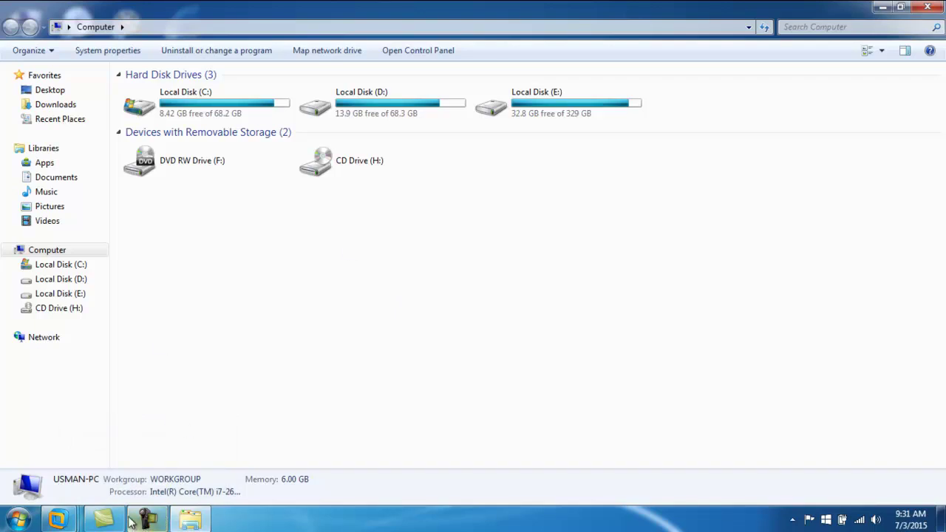
{"action": "mouse_move", "coordinate": [131, 520]}
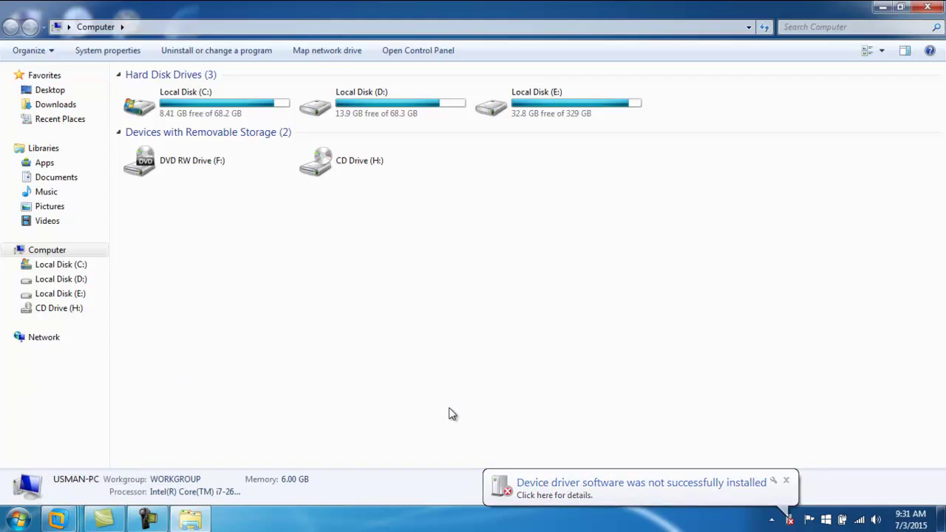
{"action": "left_click", "coordinate": [786, 481]}
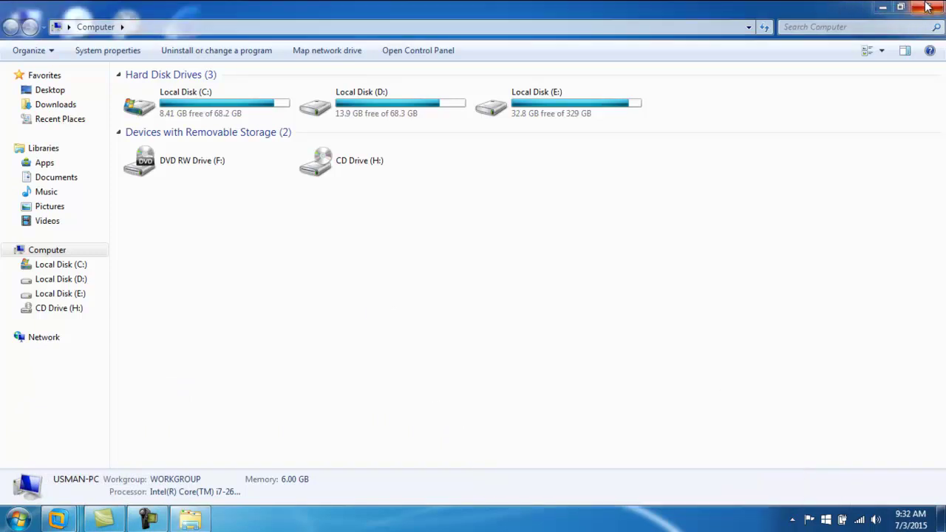
{"action": "left_click", "coordinate": [928, 6]}
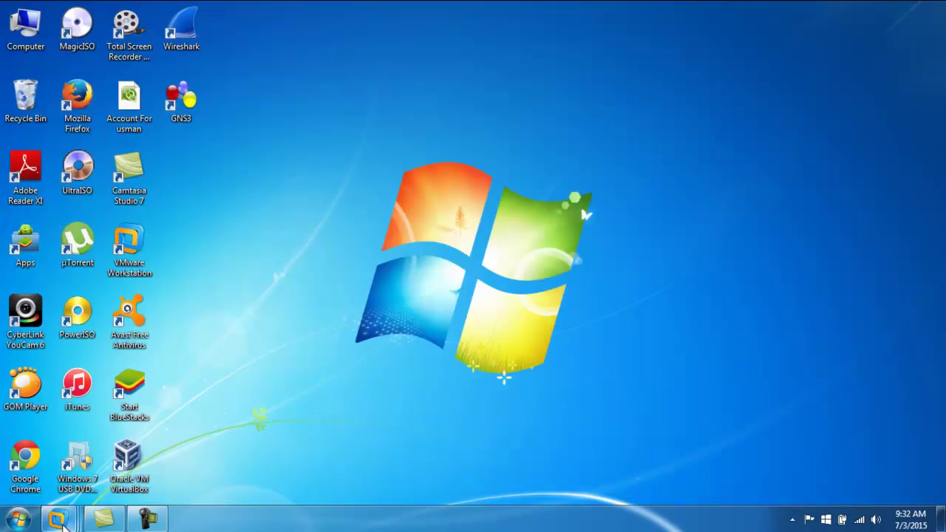
- Switch to PC1 and launch mstsc from its Run prompt
{"action": "mouse_move", "coordinate": [57, 519]}
{"action": "left_click", "coordinate": [215, 449]}
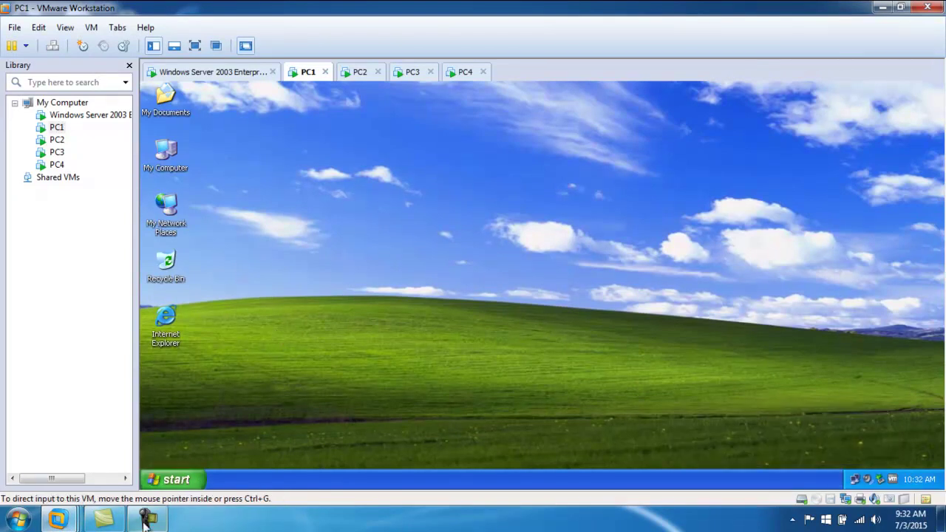
{"action": "left_click", "coordinate": [171, 482]}
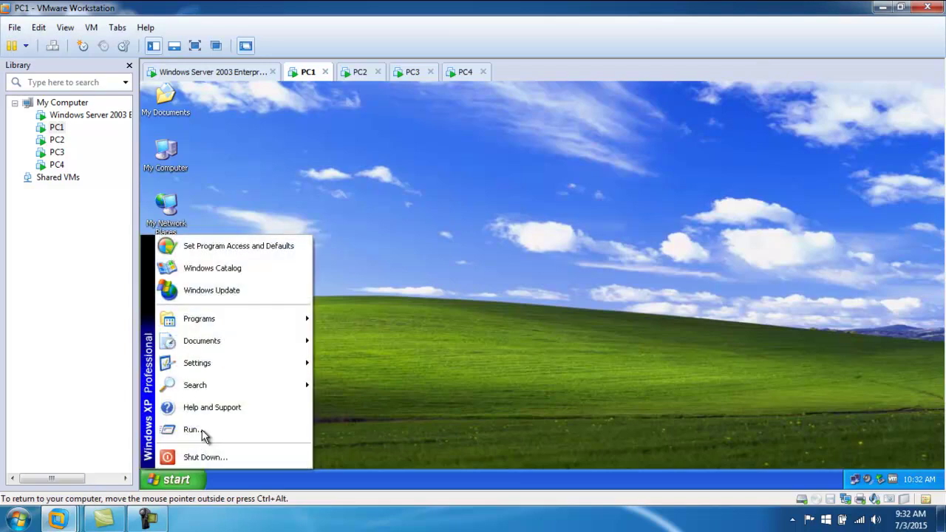
{"action": "left_click", "coordinate": [204, 435]}
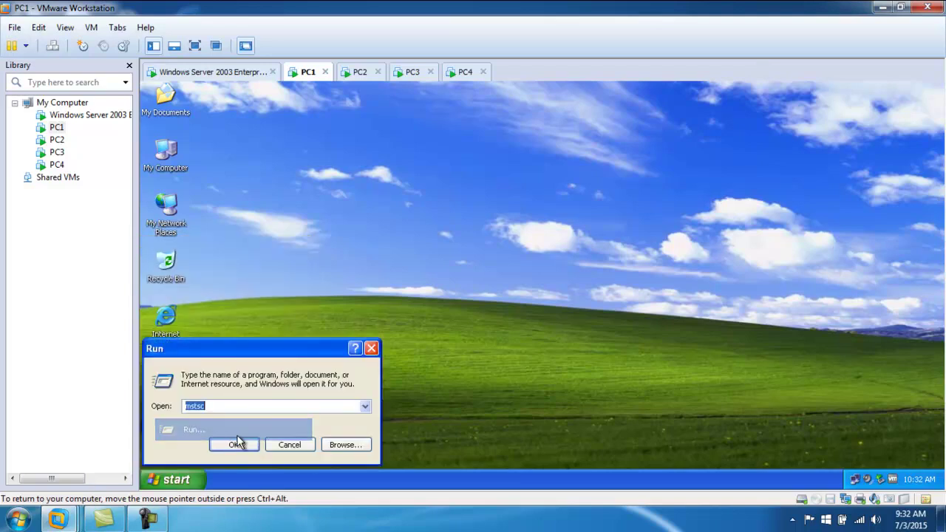
{"action": "left_click", "coordinate": [235, 443]}
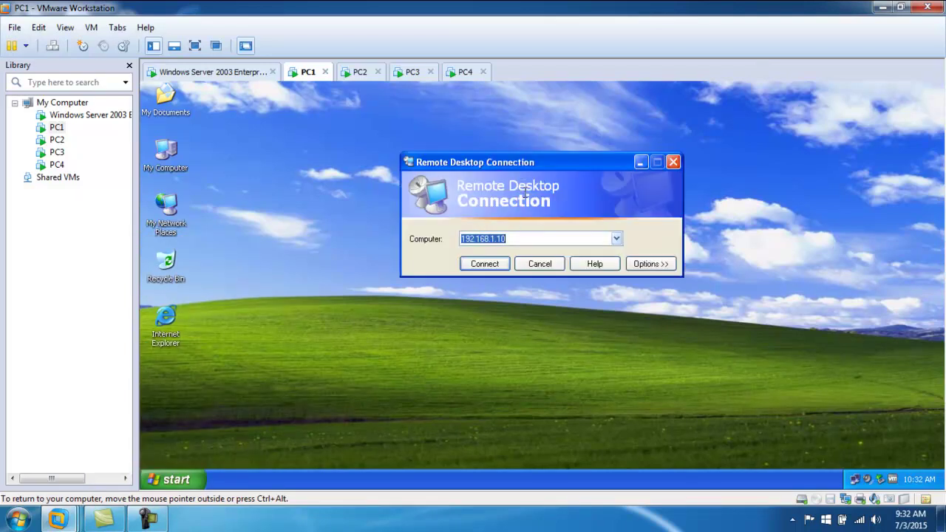
- Connect to and log on to 192.168.1.10, then bring up PC1's Start menu
{"action": "left_click", "coordinate": [504, 264]}
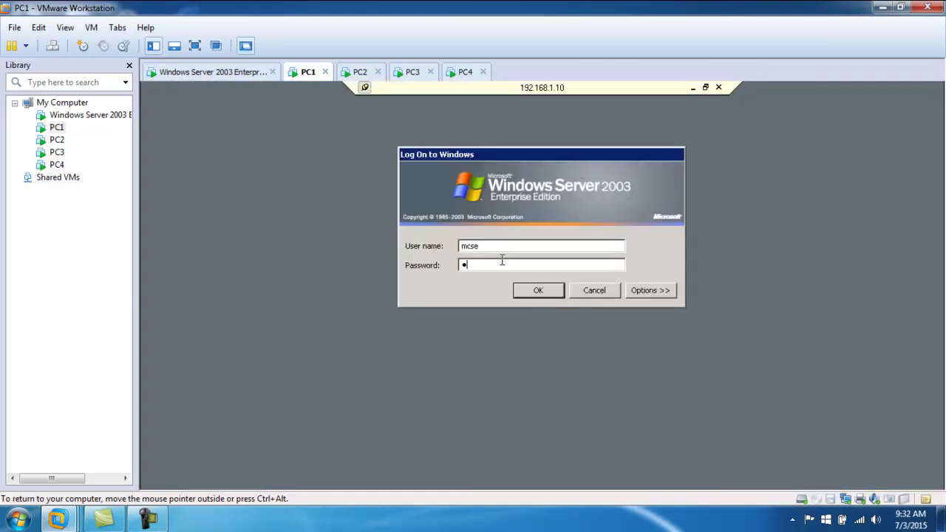
{"action": "key", "text": "Return"}
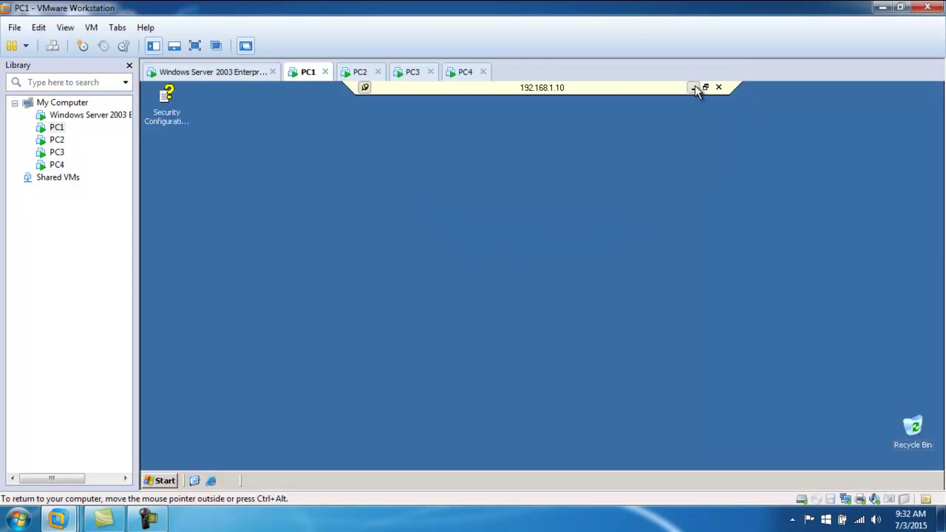
{"action": "key", "text": "ctrl+Escape"}
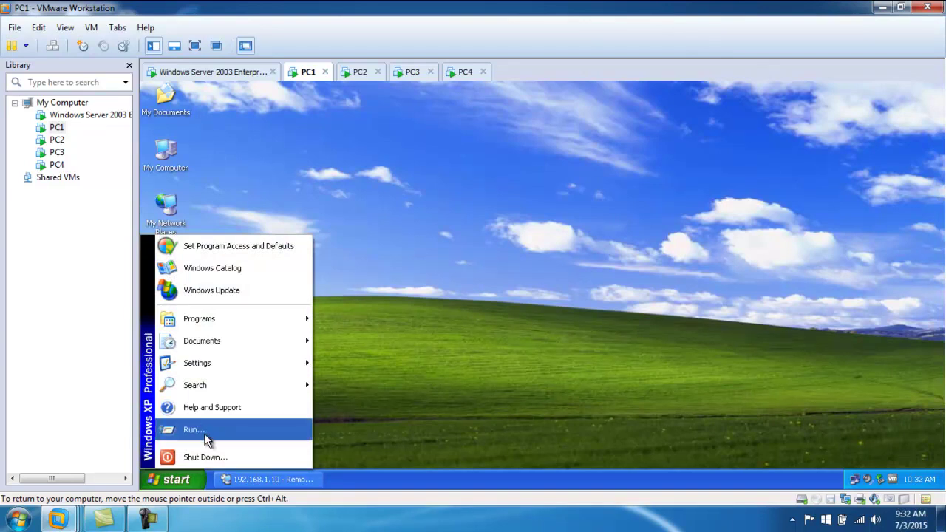
- Launch mstsc and connect to 192.168.1.2
{"action": "left_click", "coordinate": [201, 429]}
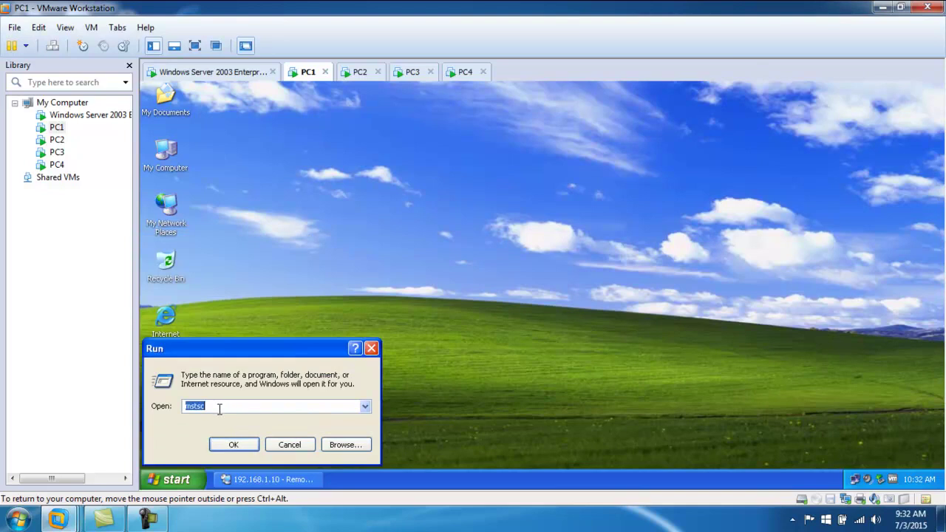
{"action": "left_click", "coordinate": [235, 444]}
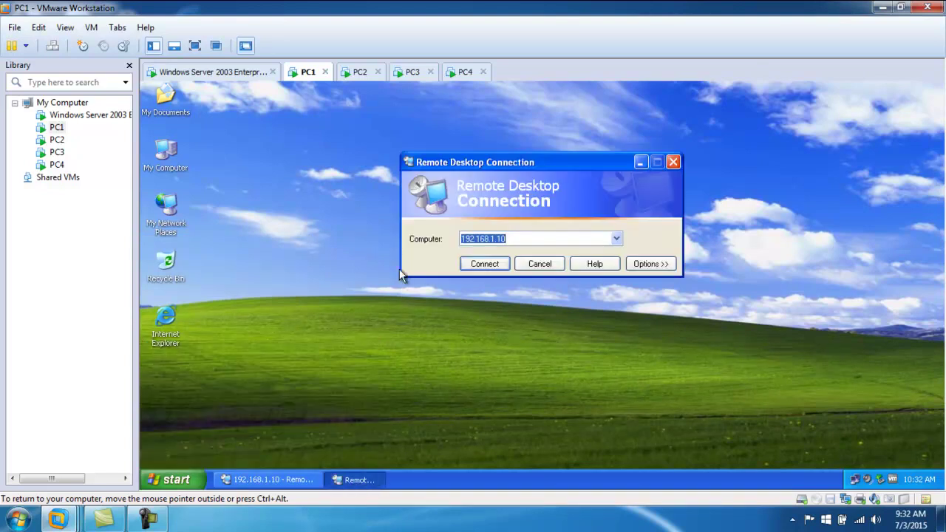
{"action": "left_click", "coordinate": [518, 238]}
{"action": "key", "text": "BackSpace"}
{"action": "key", "text": "BackSpace"}
{"action": "type", "text": "1"}
{"action": "key", "text": "BackSpace"}
{"action": "type", "text": "2"}
{"action": "key", "text": "Return"}
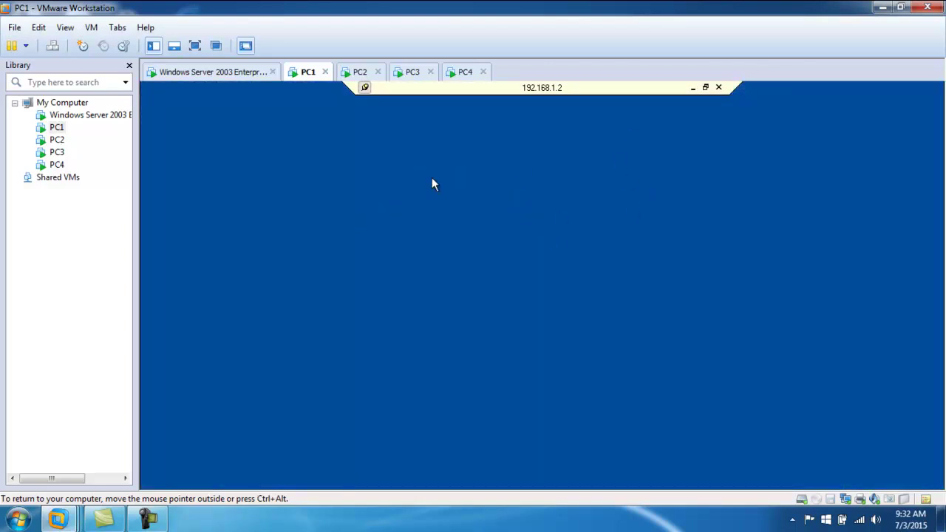
- Enter the logon credentials and minimize the 192.168.1.2 session
{"action": "key", "text": "shift+Tab"}
{"action": "type", "text": "adm12"}
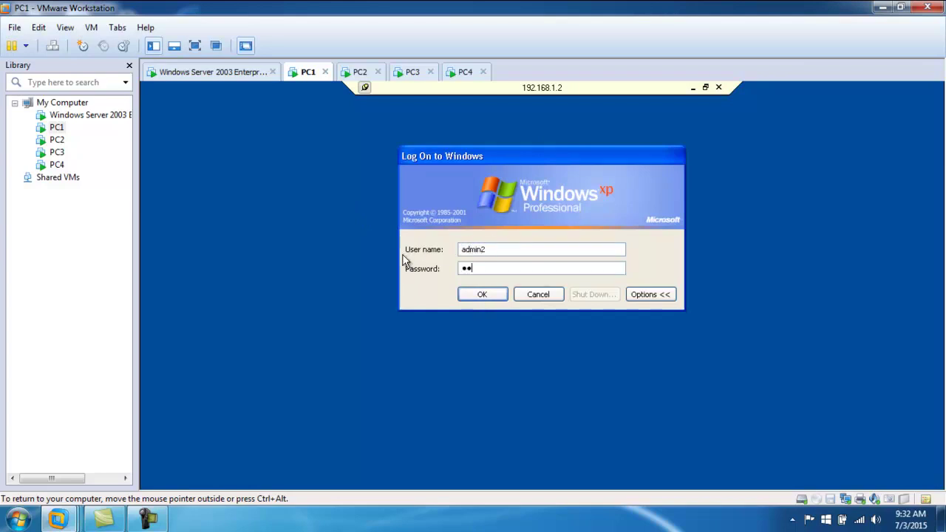
{"action": "type", "text": "3"}
{"action": "key", "text": "Return"}
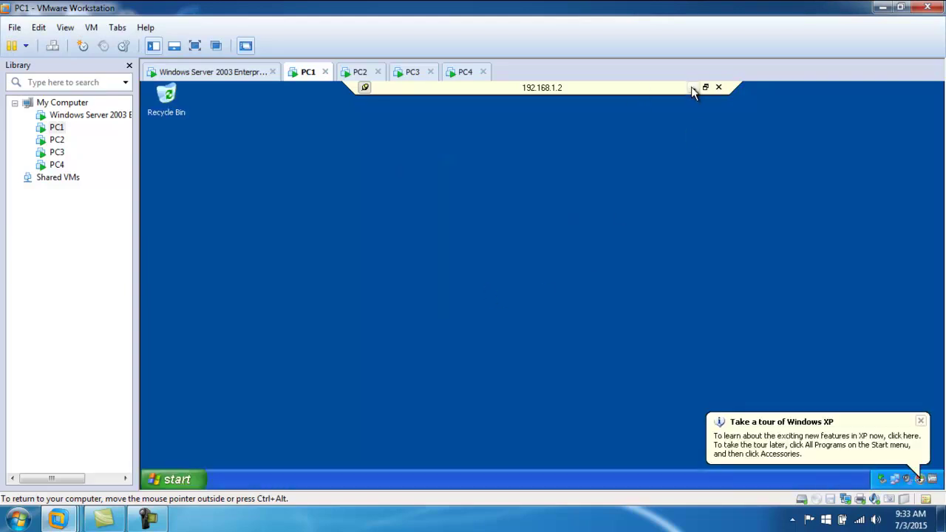
{"action": "left_click", "coordinate": [692, 88]}
- Start a Remote Desktop connection from PC1 to 192.168.1.4 using mstsc
{"action": "left_click", "coordinate": [176, 479]}
{"action": "left_click", "coordinate": [203, 432]}
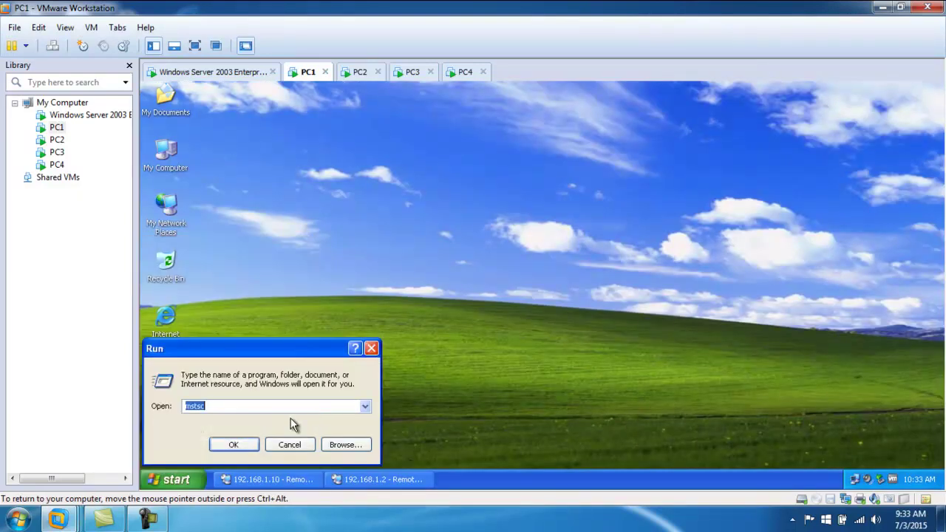
{"action": "left_click", "coordinate": [234, 445]}
{"action": "left_click", "coordinate": [515, 235]}
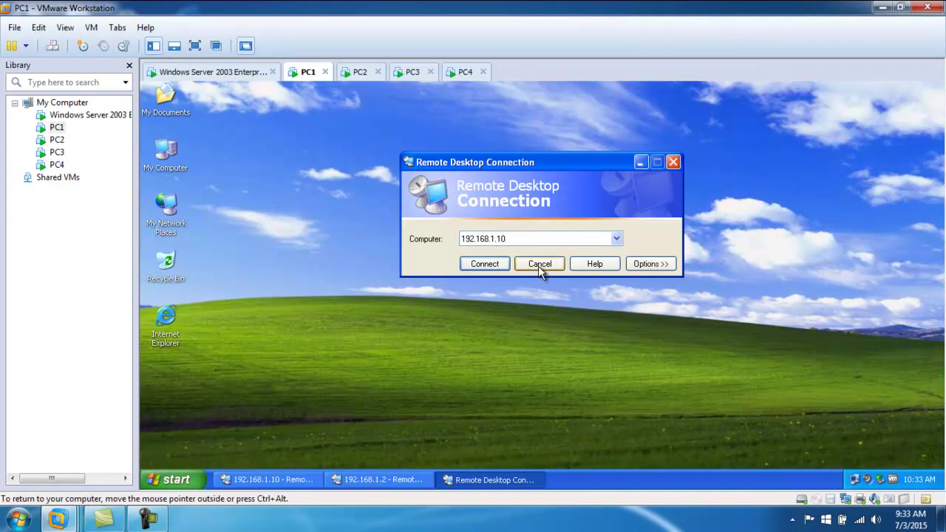
{"action": "key", "text": "BackSpace"}
{"action": "key", "text": "BackSpace"}
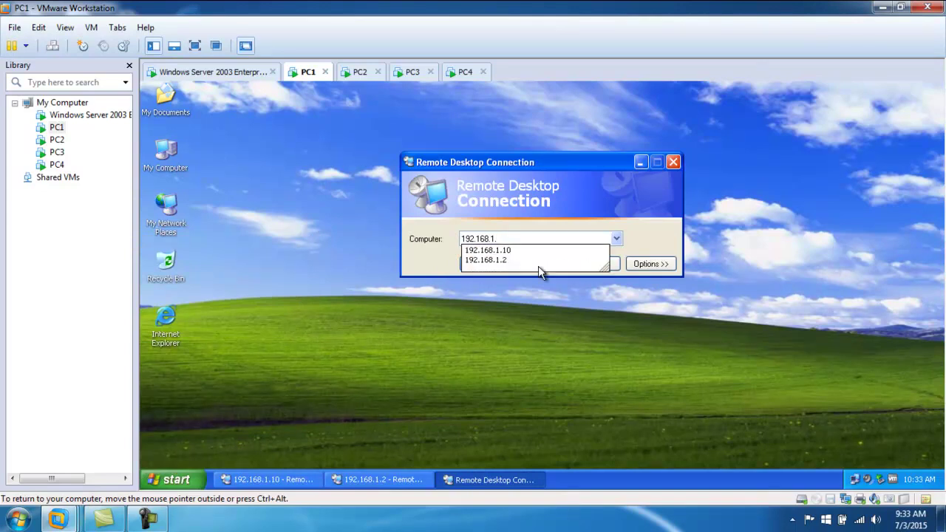
{"action": "type", "text": "4"}
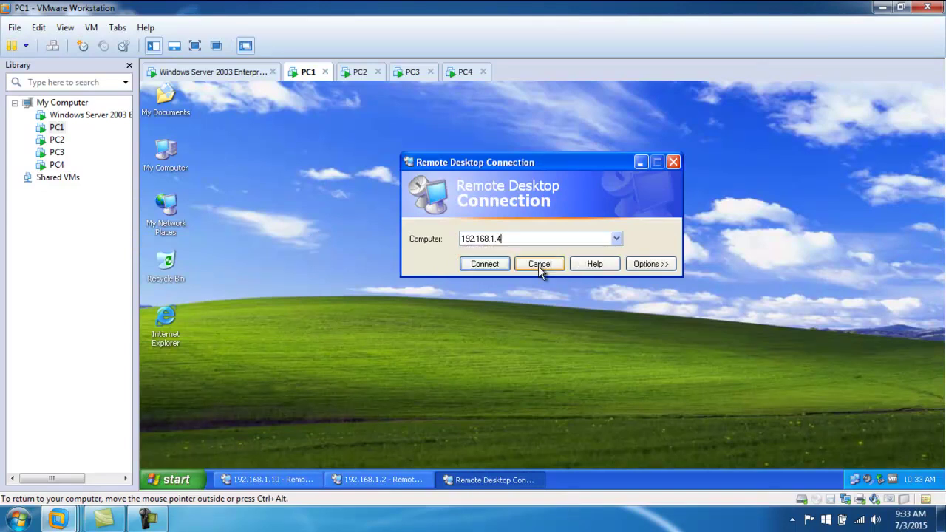
{"action": "key", "text": "Return"}
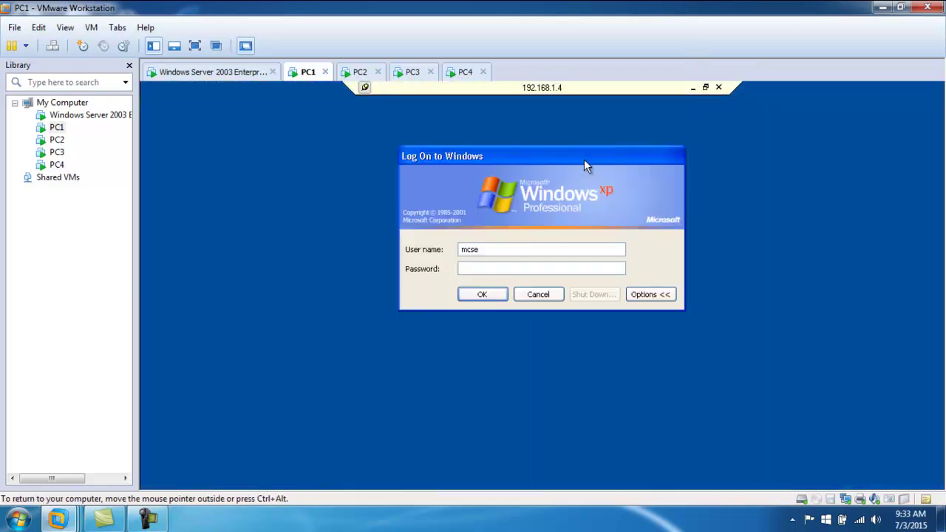
- Log on with the account password and end the signed-in Administrator's session
{"action": "key", "text": "shift+Tab"}
{"action": "type", "text": "admin41234"}
{"action": "key", "text": "Return"}
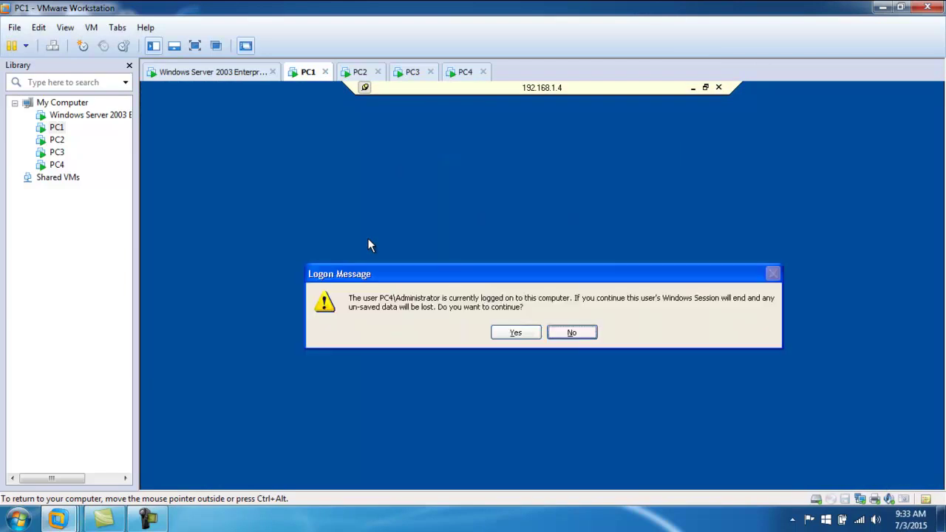
{"action": "left_click", "coordinate": [517, 333]}
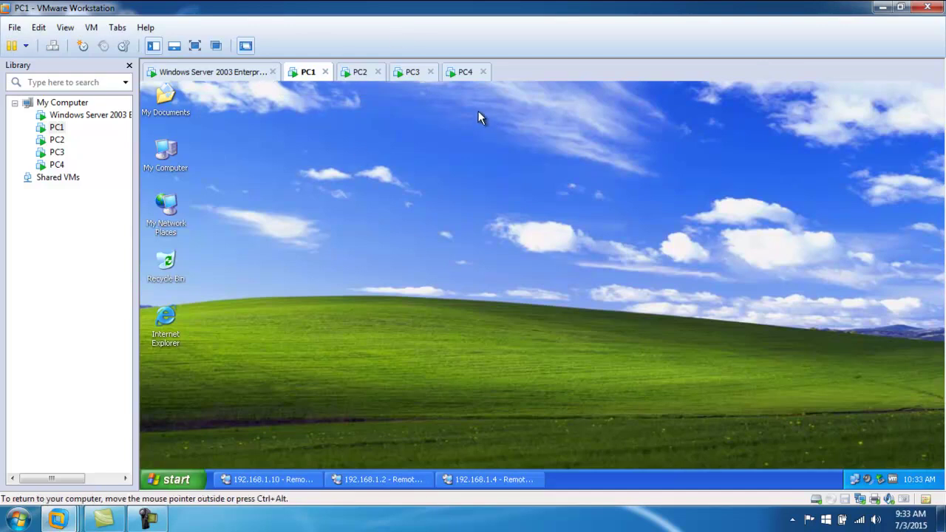
- Close and disconnect PC1's Remote Desktop sessions to 192.168.1.4, 192.168.1.2 and 192.168.1.10
{"action": "right_click", "coordinate": [512, 480]}
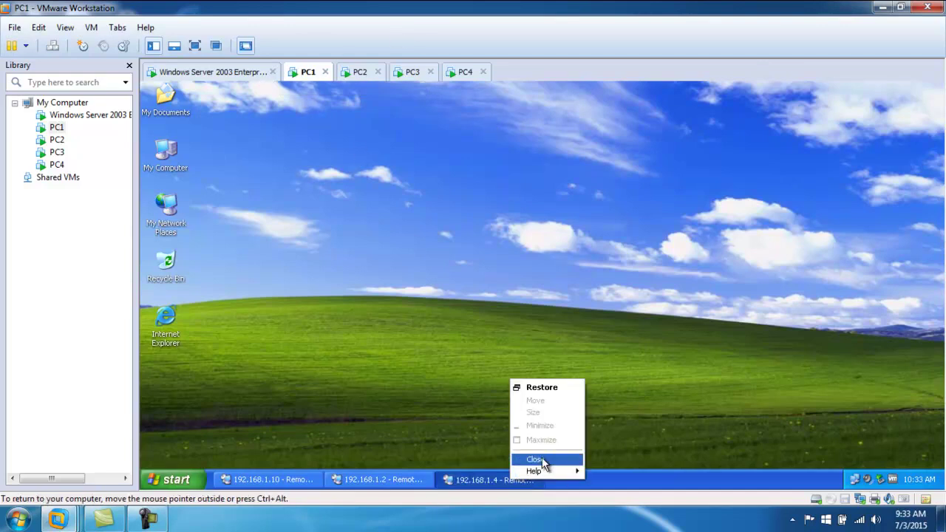
{"action": "left_click", "coordinate": [536, 460]}
{"action": "left_click", "coordinate": [250, 171]}
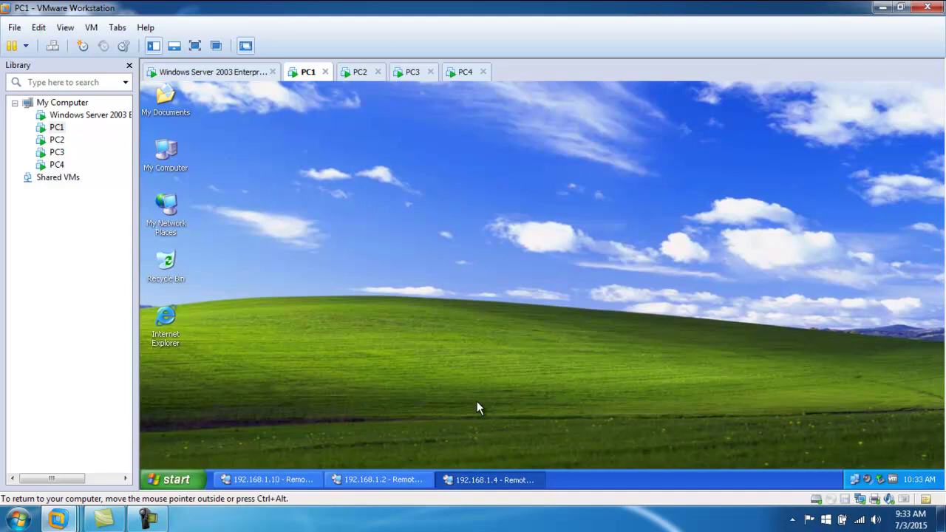
{"action": "right_click", "coordinate": [416, 480]}
{"action": "left_click", "coordinate": [430, 450]}
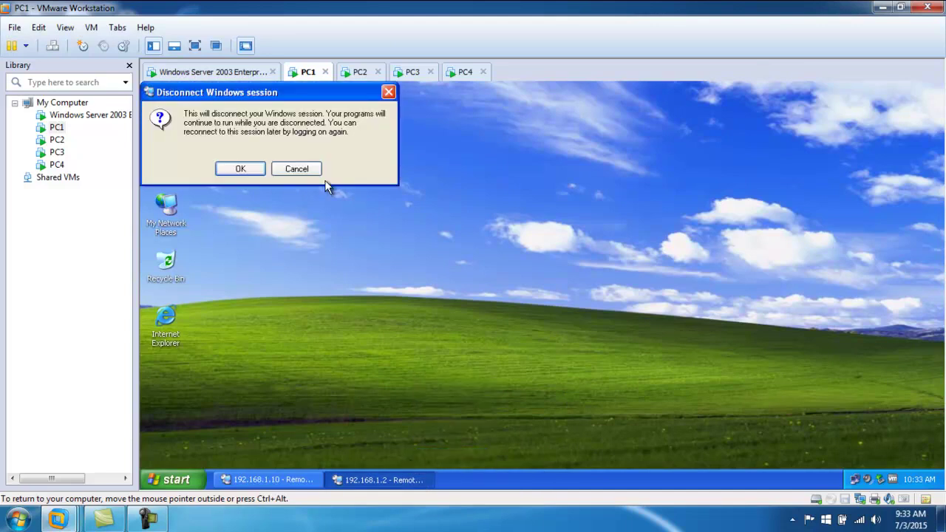
{"action": "left_click", "coordinate": [251, 173]}
{"action": "right_click", "coordinate": [283, 475]}
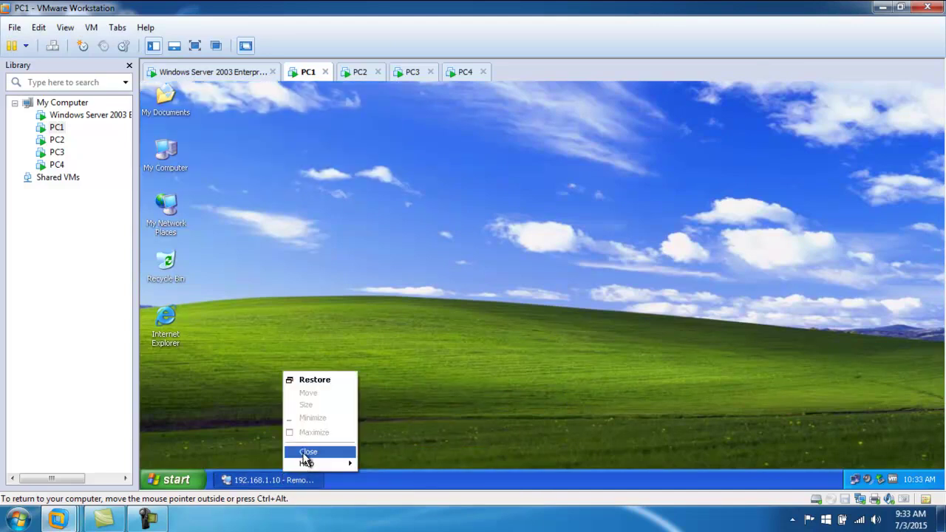
{"action": "left_click", "coordinate": [308, 452]}
{"action": "left_click", "coordinate": [250, 172]}
- On the Windows Server 2003 machine, dismiss the disconnection notice and close the leftover remote window
{"action": "left_click", "coordinate": [228, 76]}
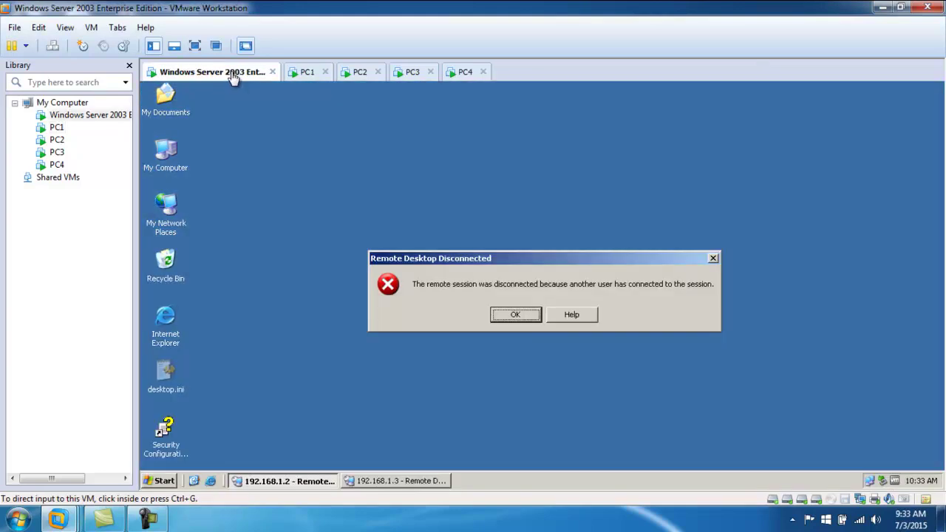
{"action": "left_click", "coordinate": [528, 319]}
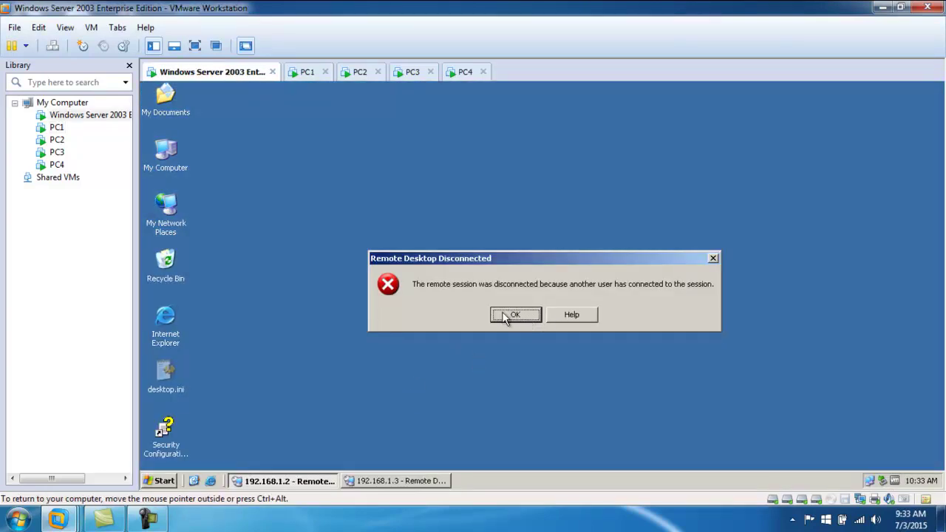
{"action": "left_click", "coordinate": [503, 313]}
{"action": "left_click", "coordinate": [531, 263]}
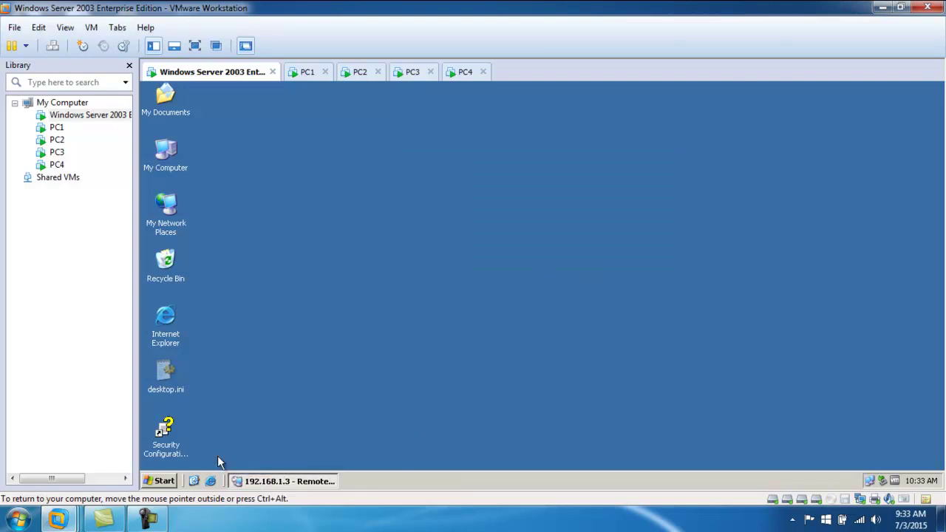
{"action": "left_click", "coordinate": [173, 481]}
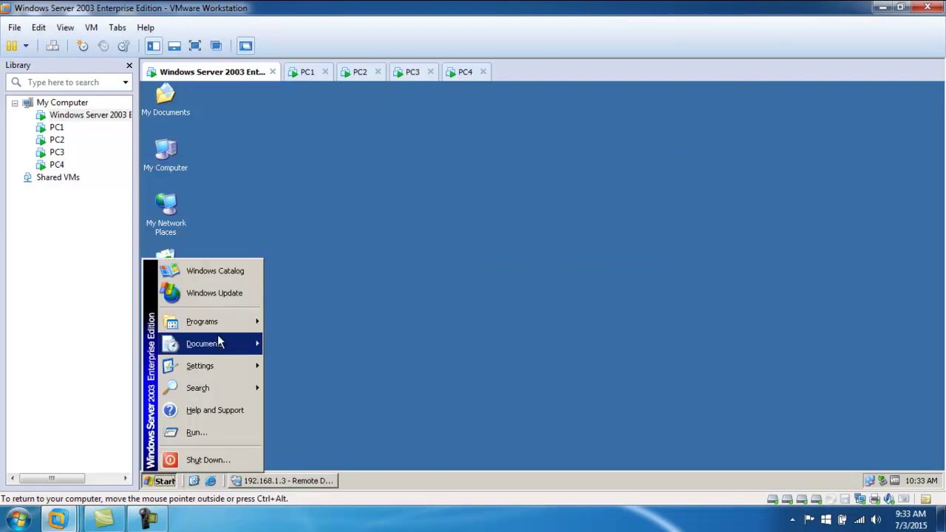
- Launch Terminal Services Configuration from Administrative Tools and show the Connections list with RDP-Tcp
{"action": "mouse_move", "coordinate": [247, 321]}
{"action": "left_click", "coordinate": [316, 331]}
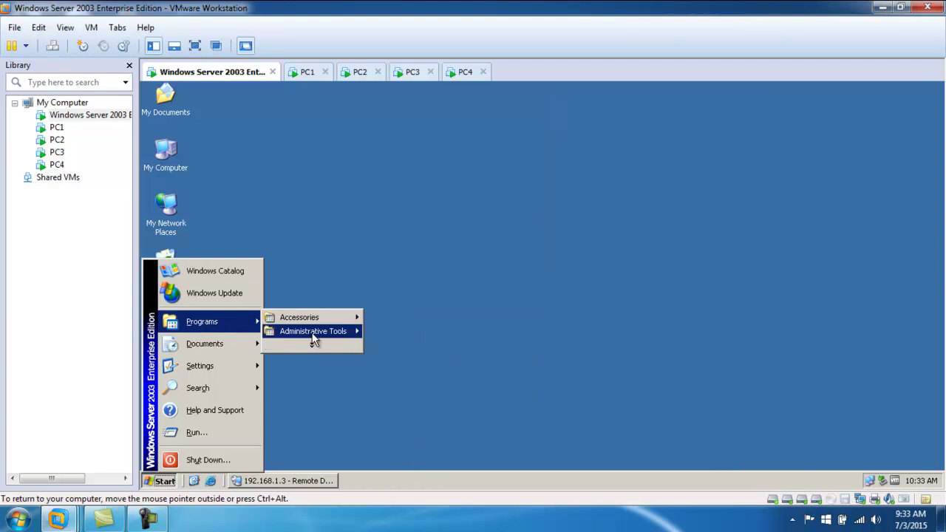
{"action": "mouse_move", "coordinate": [357, 333]}
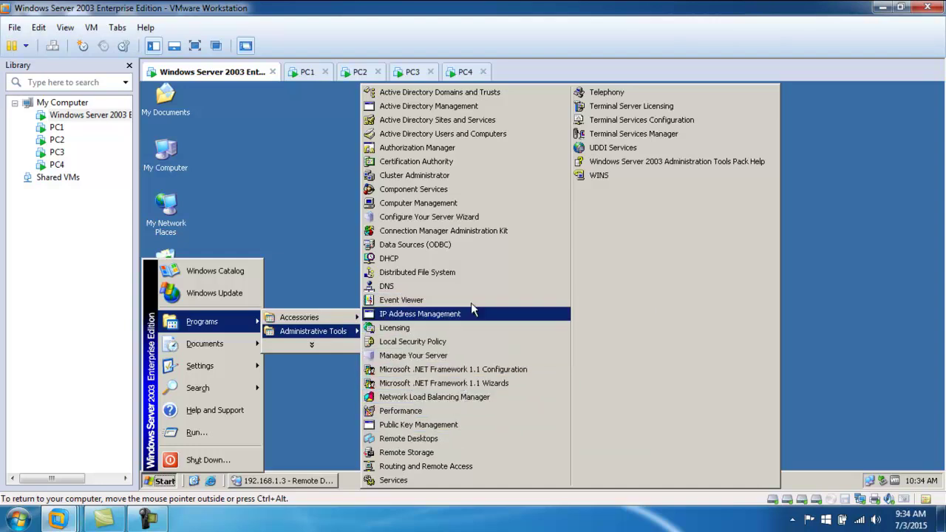
{"action": "left_click", "coordinate": [640, 120]}
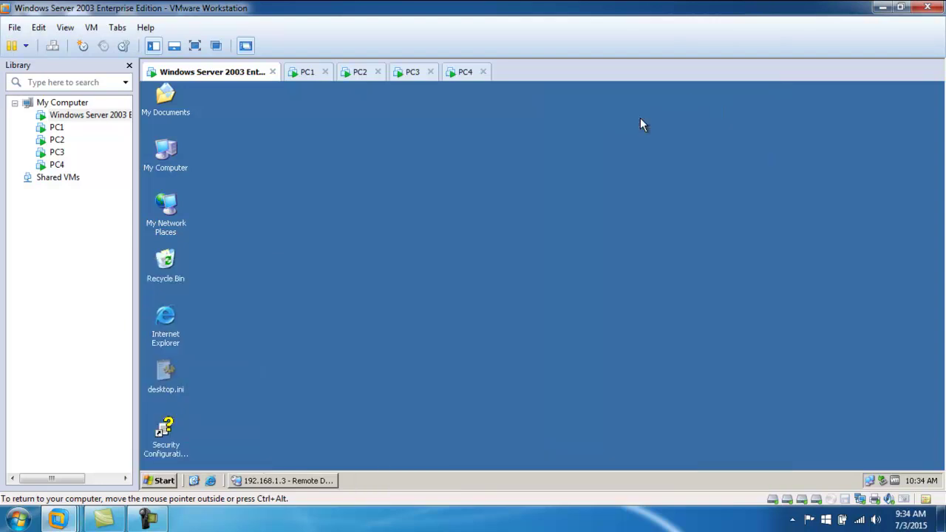
{"action": "left_click", "coordinate": [330, 168]}
- Open RDP-Tcp properties, review maximum connections, then start adding a user on the Permissions tab
{"action": "right_click", "coordinate": [330, 169]}
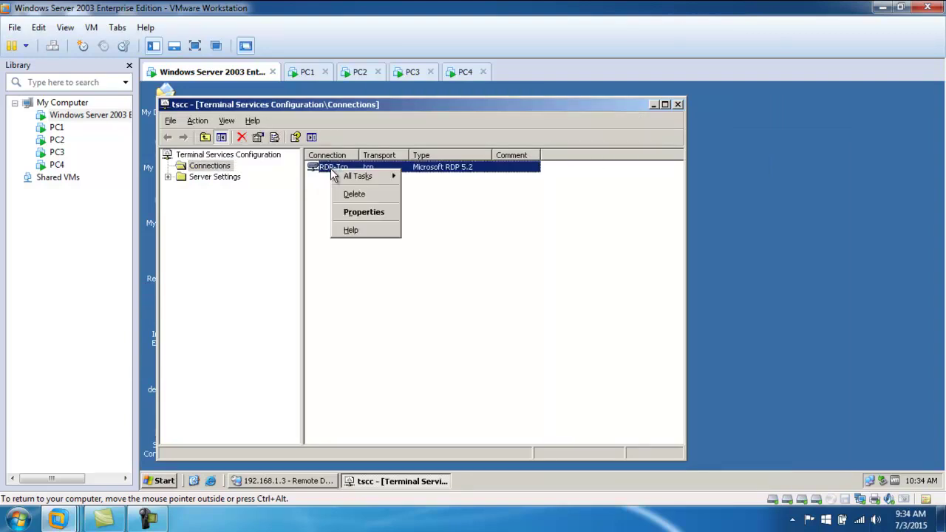
{"action": "left_click", "coordinate": [360, 213]}
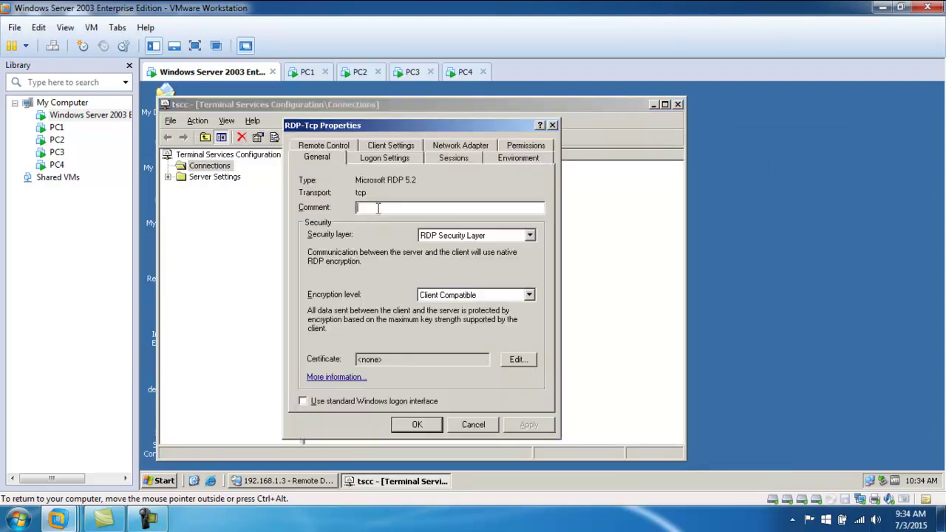
{"action": "left_click", "coordinate": [460, 145]}
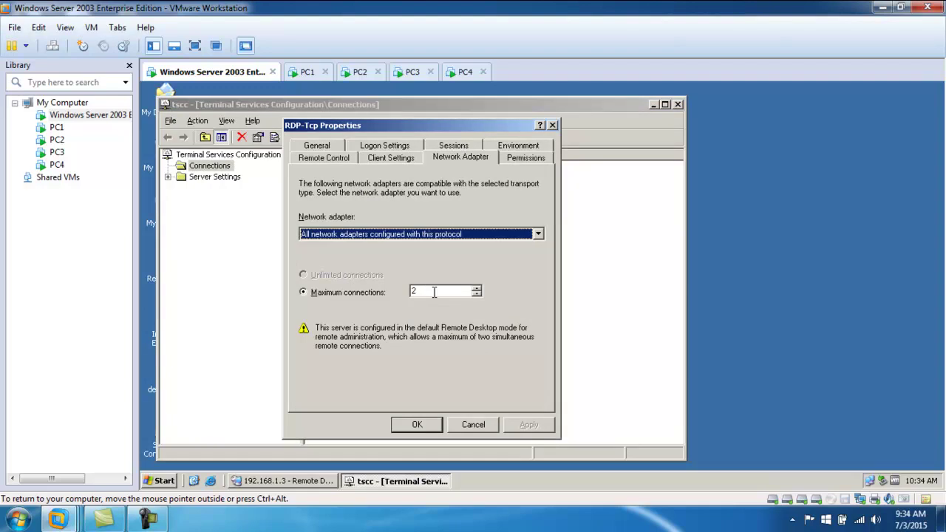
{"action": "left_click", "coordinate": [532, 162]}
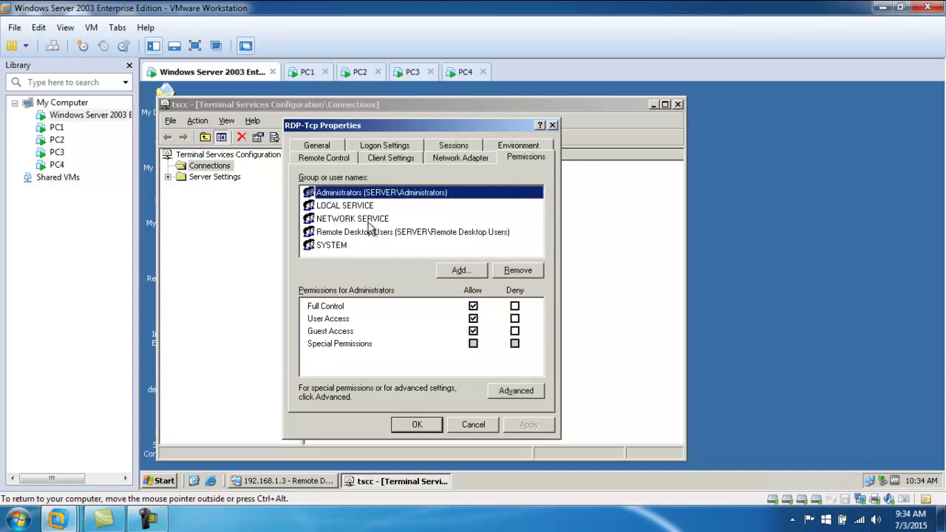
{"action": "left_click", "coordinate": [461, 268]}
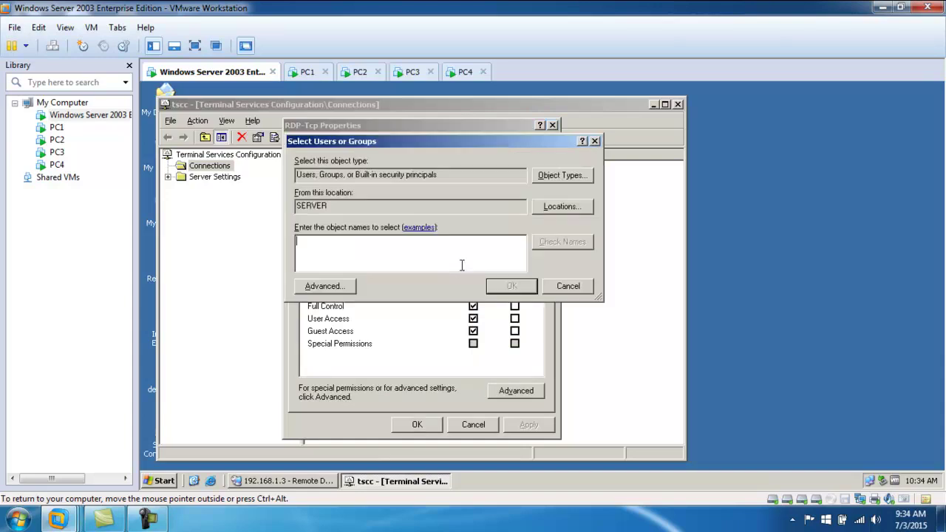
- Find the new local user account on SERVER and add it to the RDP-Tcp permissions
{"action": "left_click", "coordinate": [347, 290]}
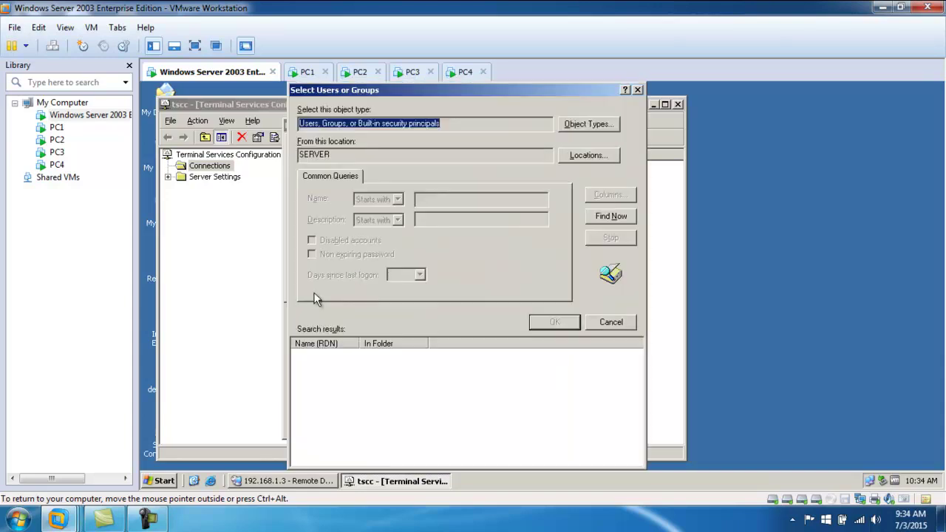
{"action": "left_click", "coordinate": [604, 214]}
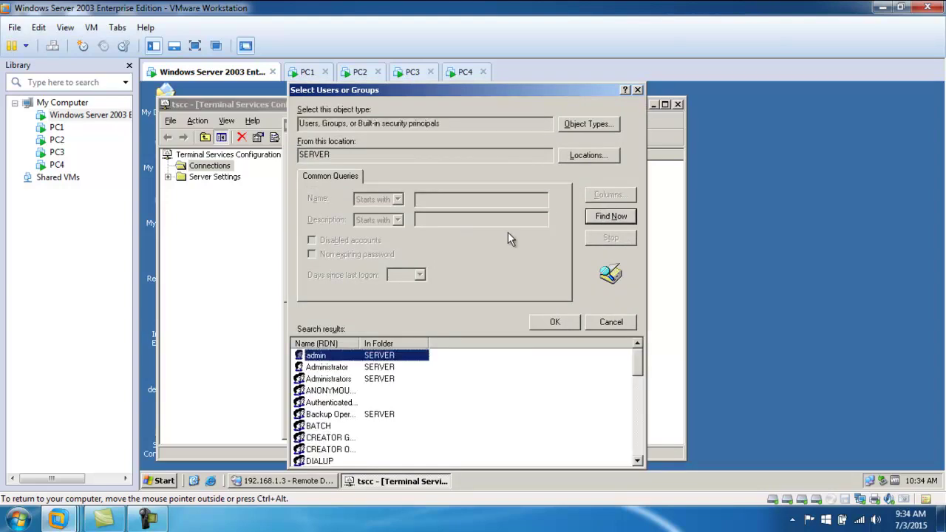
{"action": "scroll", "coordinate": [351, 388], "scroll_direction": "down", "scroll_amount": 4}
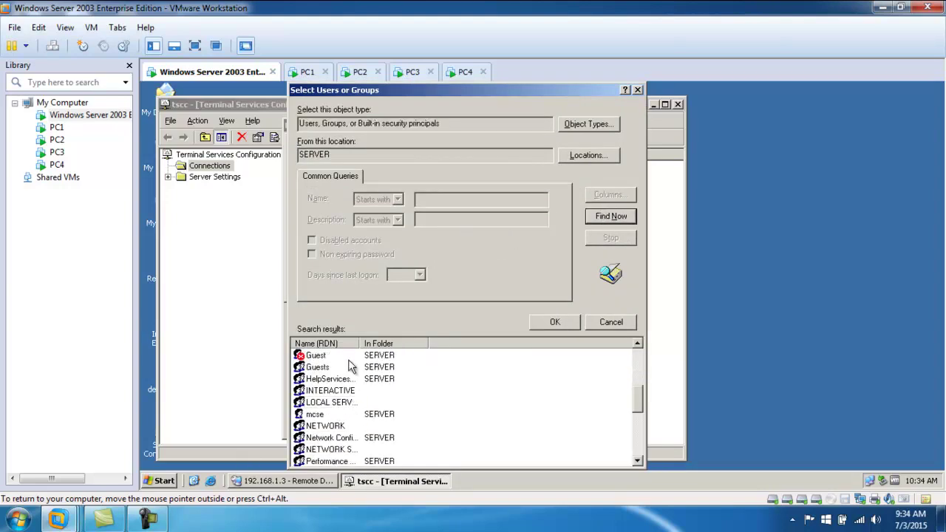
{"action": "scroll", "coordinate": [347, 413], "scroll_direction": "down", "scroll_amount": 5}
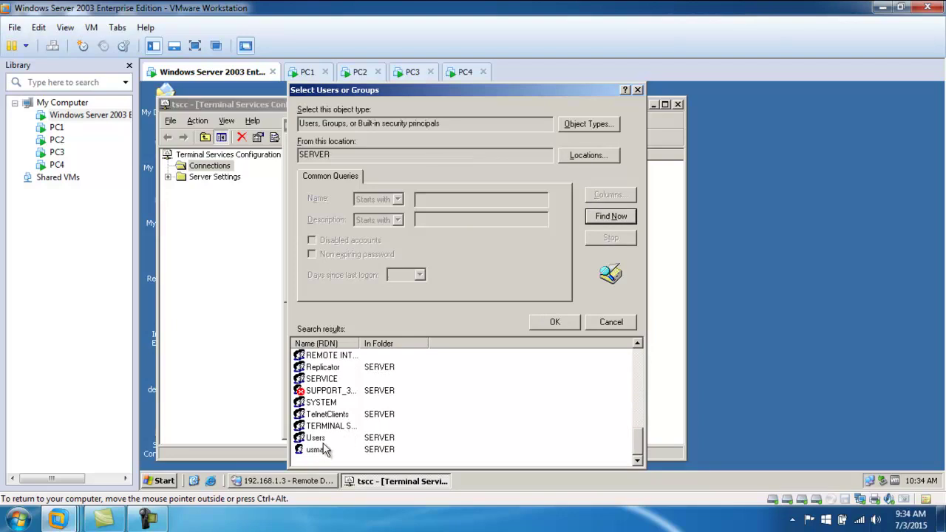
{"action": "left_click", "coordinate": [325, 449]}
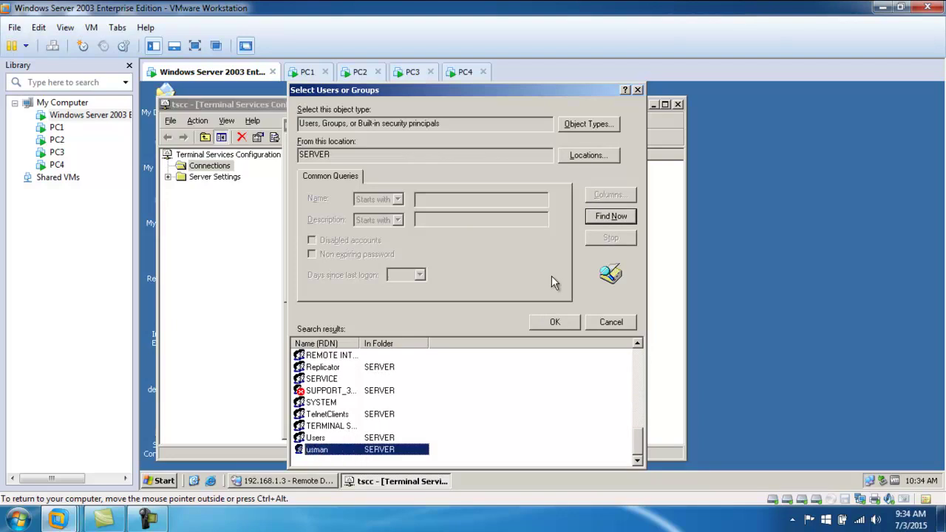
{"action": "left_click", "coordinate": [555, 322]}
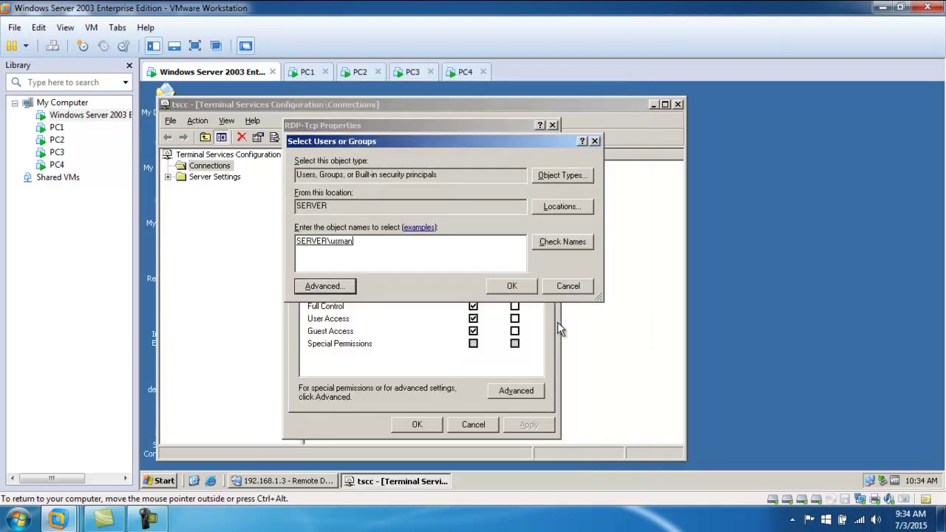
{"action": "left_click", "coordinate": [512, 286]}
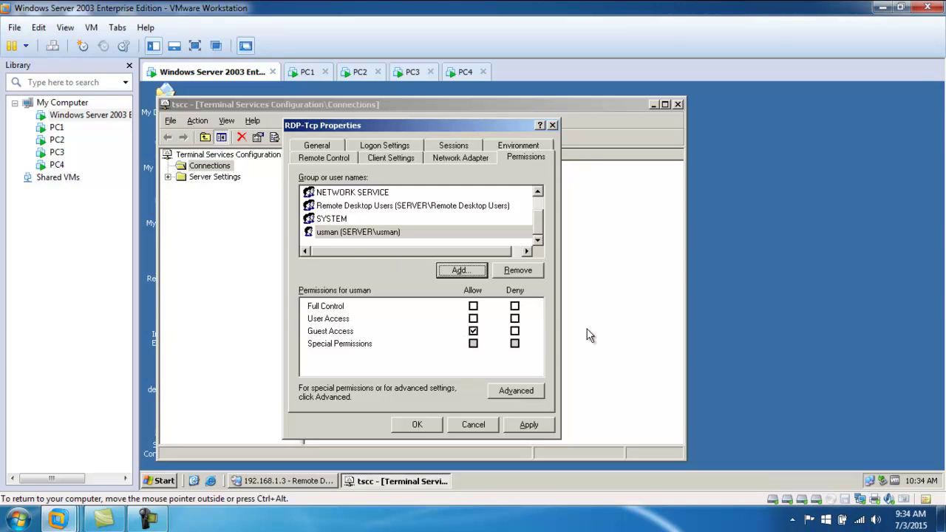
- Allow Full Control for the new user, apply, and close Terminal Services Configuration
{"action": "left_click", "coordinate": [473, 306]}
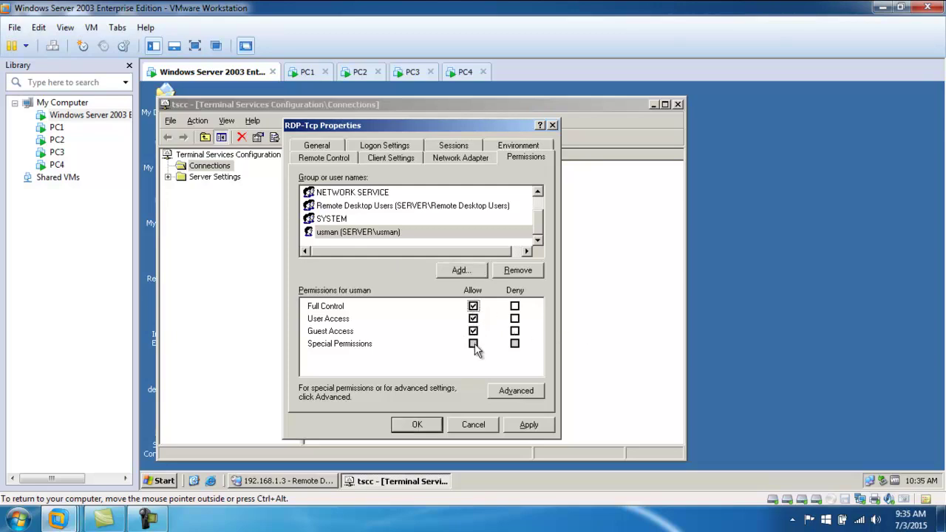
{"action": "left_click", "coordinate": [528, 425]}
{"action": "left_click", "coordinate": [417, 425]}
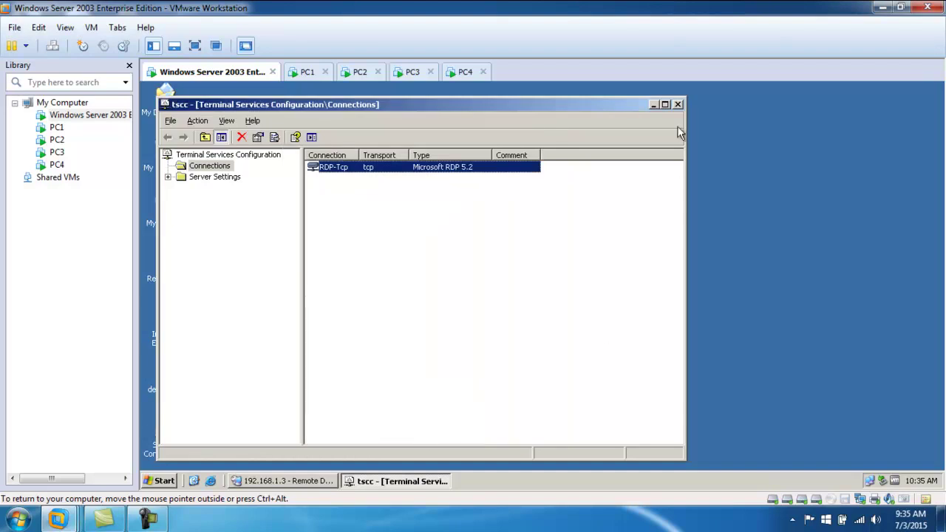
{"action": "left_click", "coordinate": [664, 105]}
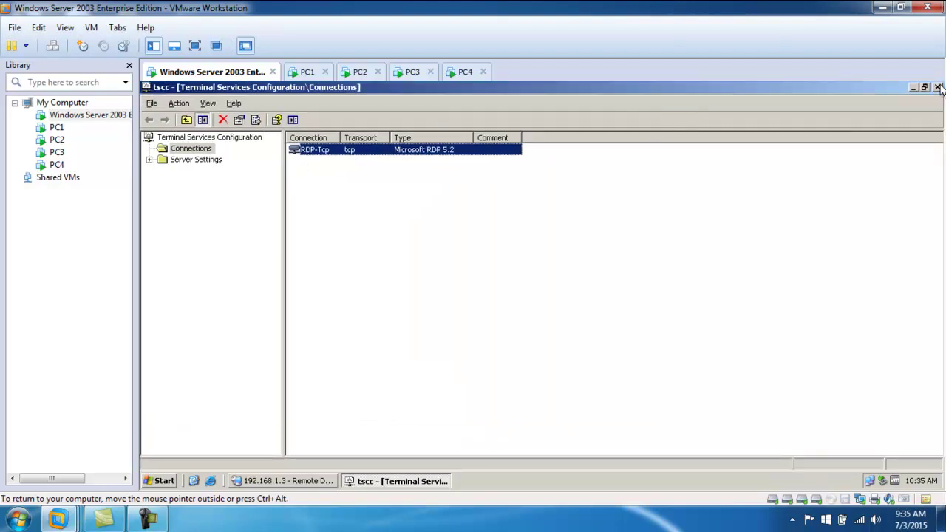
{"action": "left_click", "coordinate": [936, 89]}
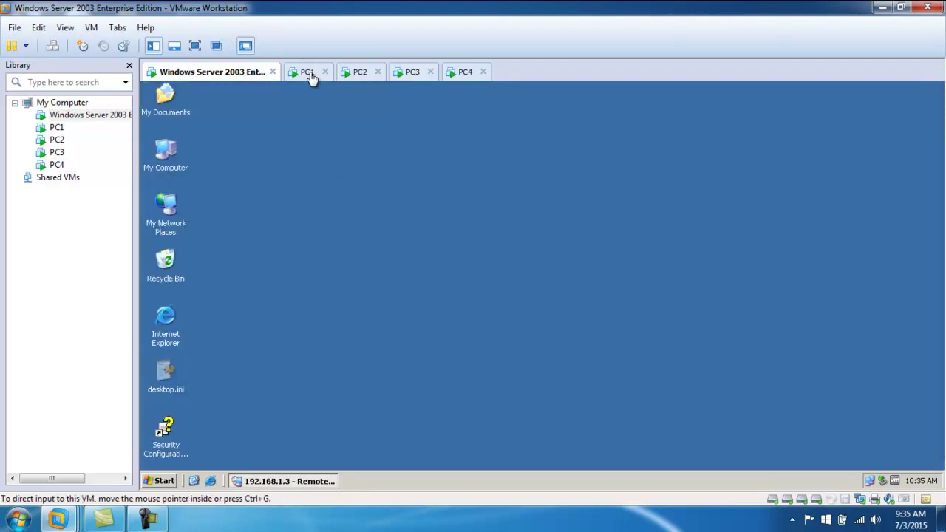
- From PC1, connect via mstsc to 192.168.1.10 and log on as the new user
{"action": "left_click", "coordinate": [305, 74]}
{"action": "left_click", "coordinate": [180, 481]}
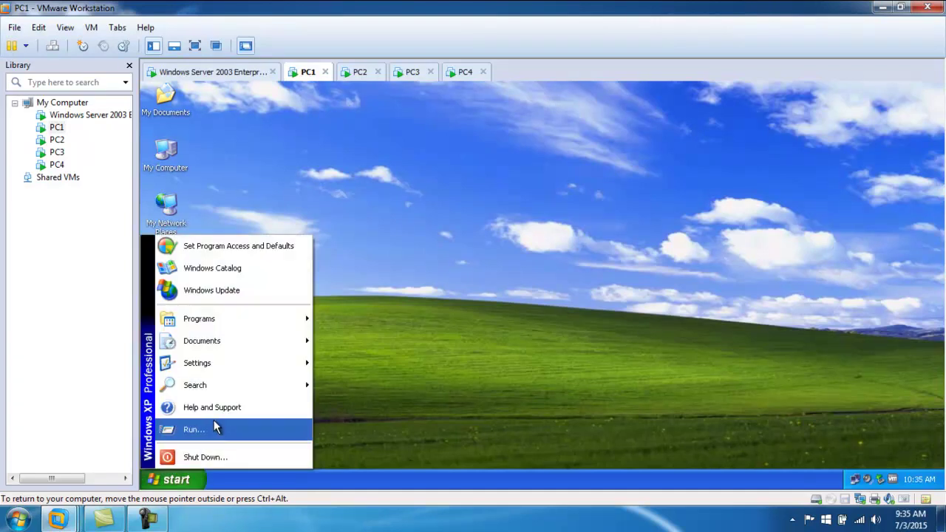
{"action": "left_click", "coordinate": [213, 431]}
{"action": "left_click", "coordinate": [251, 444]}
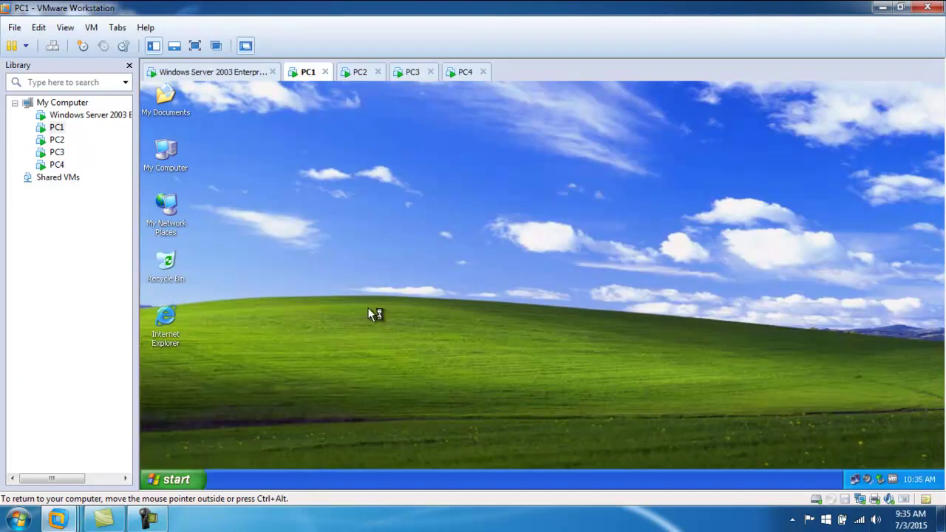
{"action": "left_click", "coordinate": [484, 264]}
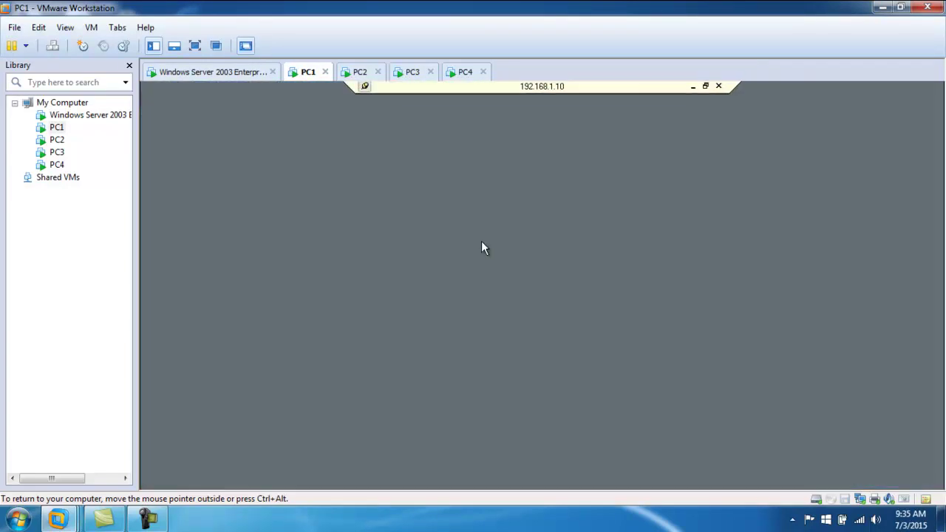
{"action": "left_click_drag", "start_coordinate": [490, 246], "coordinate": [400, 246]}
{"action": "type", "text": "usman"}
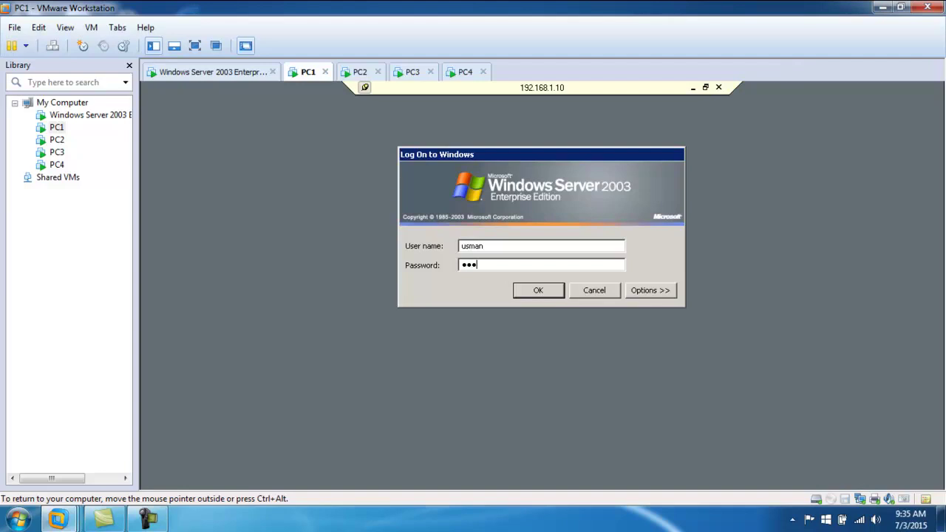
{"action": "key", "text": "Return"}
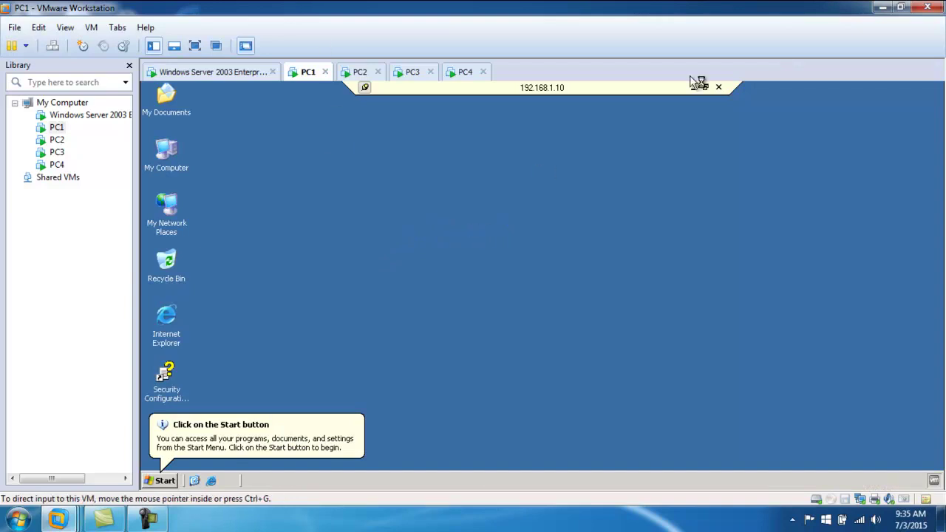
- Log off the remote session, close the Remote Desktop bar, and return to the server VM
{"action": "left_click", "coordinate": [164, 481]}
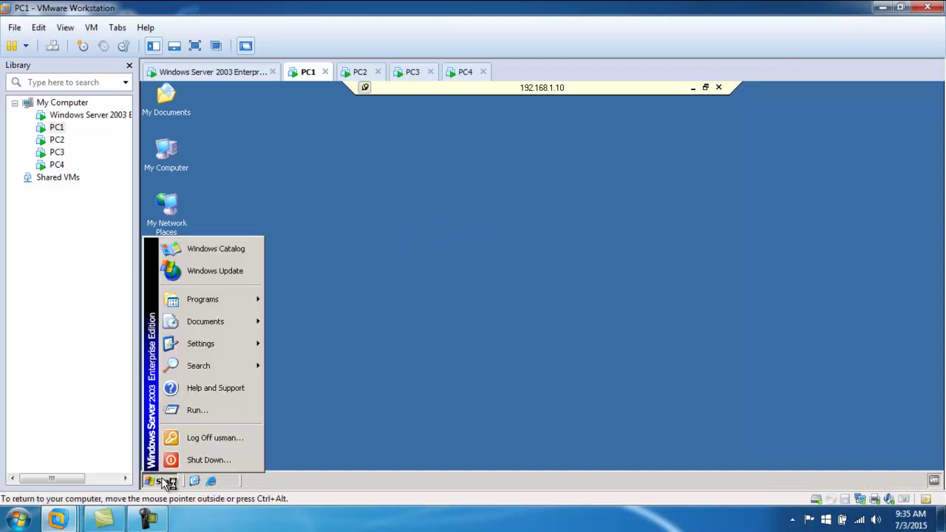
{"action": "left_click", "coordinate": [221, 440]}
{"action": "left_click", "coordinate": [523, 300]}
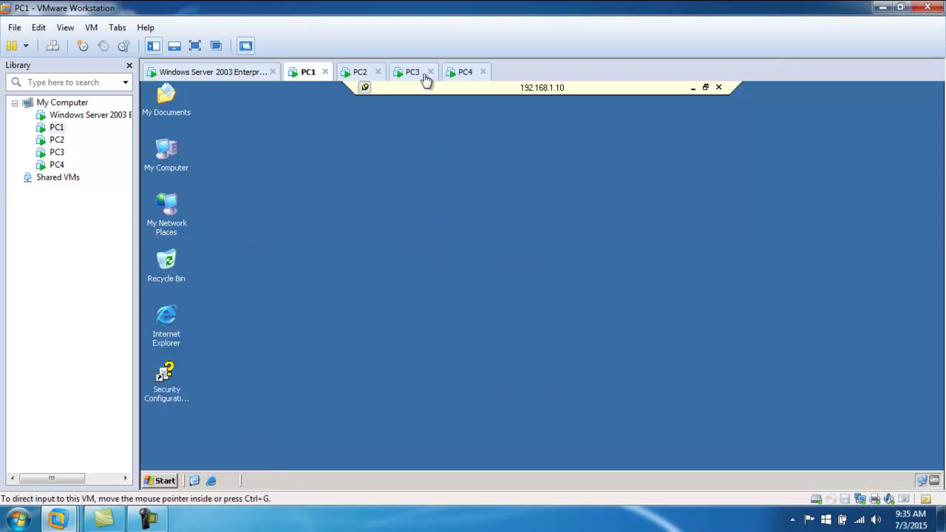
{"action": "left_click", "coordinate": [718, 87]}
{"action": "left_click", "coordinate": [210, 72]}
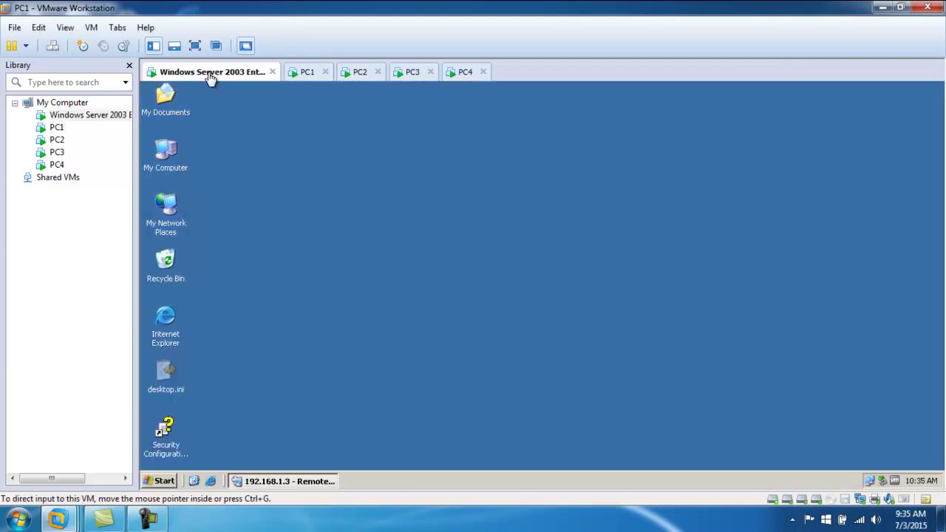
{"action": "left_click", "coordinate": [162, 479]}
{"action": "mouse_move", "coordinate": [244, 369]}
{"action": "mouse_move", "coordinate": [345, 368]}
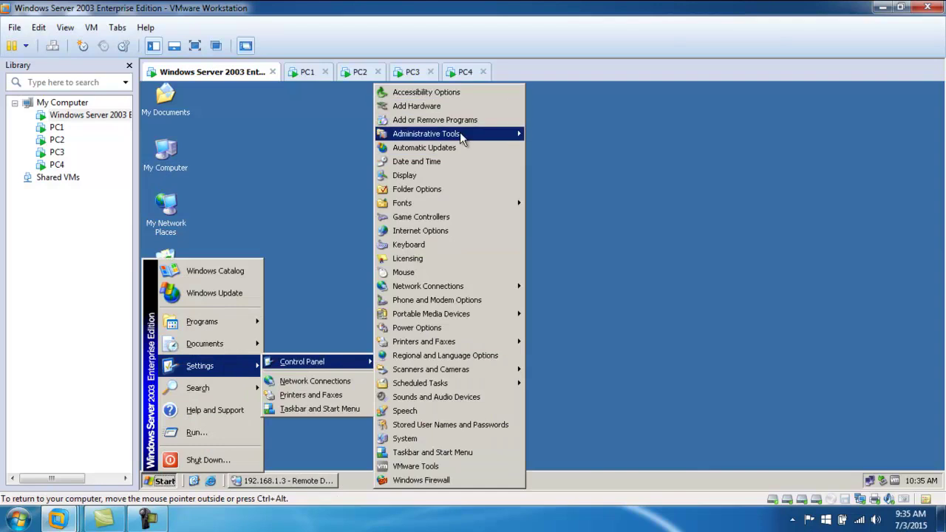
{"action": "mouse_move", "coordinate": [478, 136]}
{"action": "scroll", "coordinate": [633, 450], "scroll_direction": "down", "scroll_amount": 1}
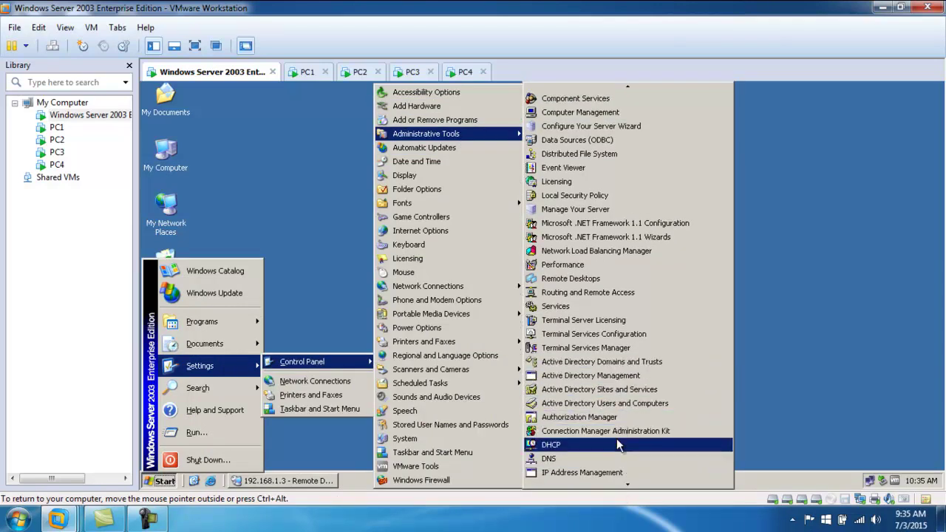
{"action": "left_click", "coordinate": [610, 334]}
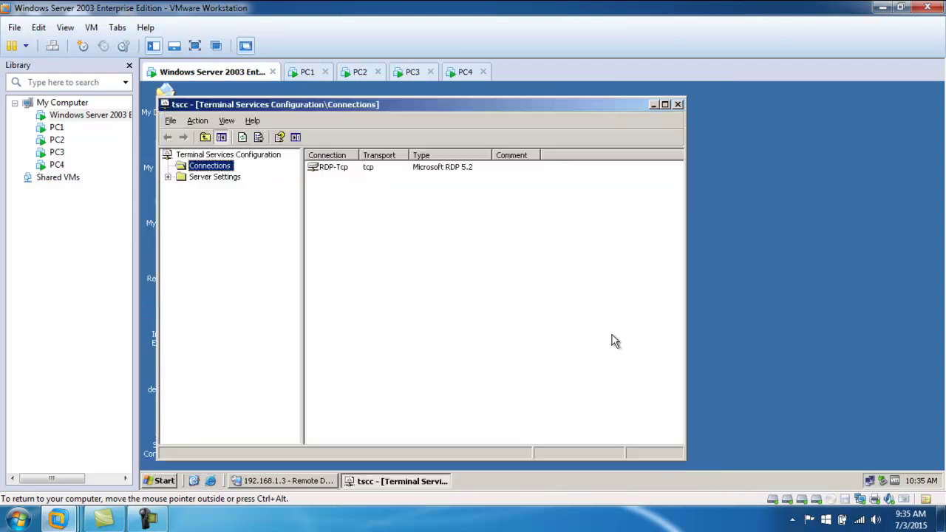
{"action": "right_click", "coordinate": [329, 168]}
{"action": "left_click", "coordinate": [362, 210]}
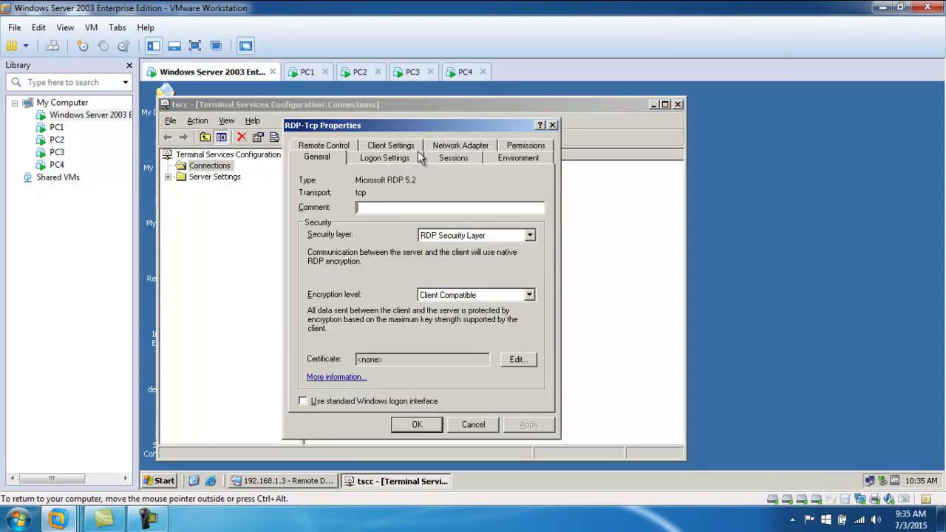
{"action": "left_click", "coordinate": [466, 146]}
{"action": "left_click", "coordinate": [532, 161]}
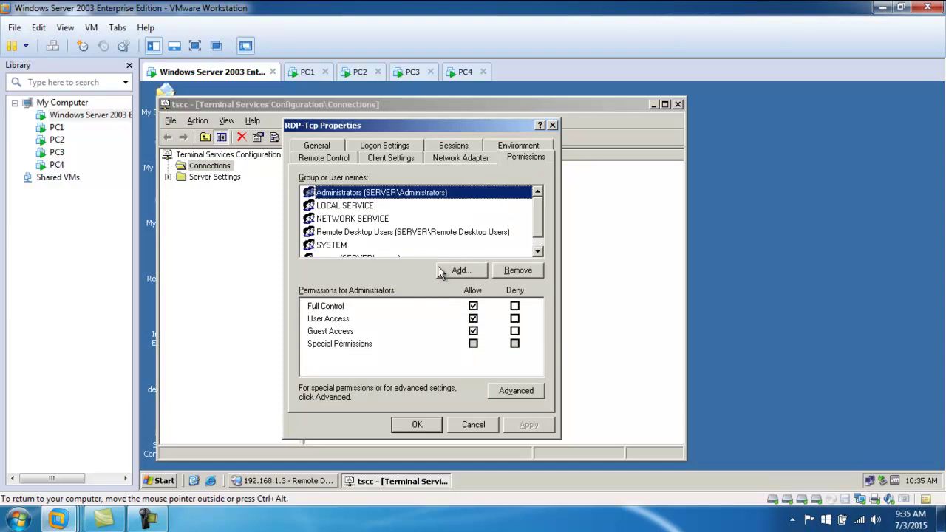
{"action": "left_click", "coordinate": [417, 424]}
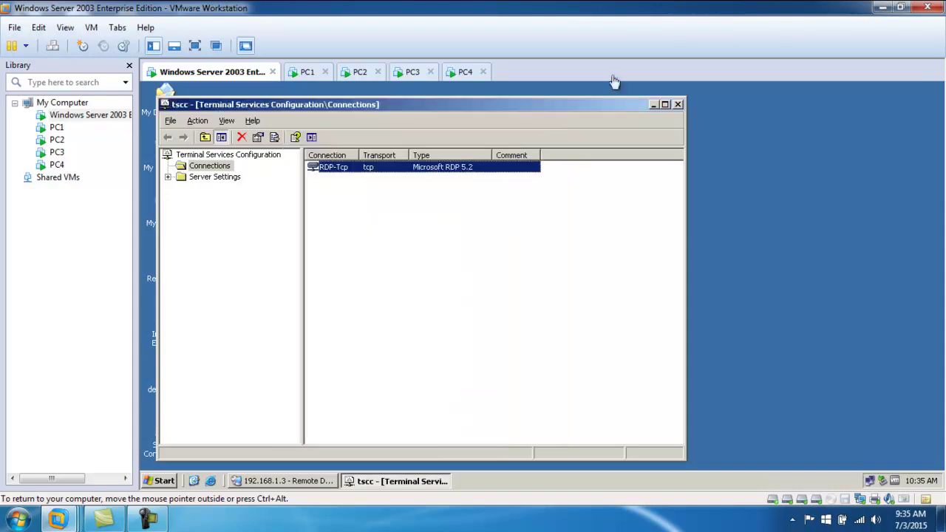
{"action": "left_click", "coordinate": [678, 104]}
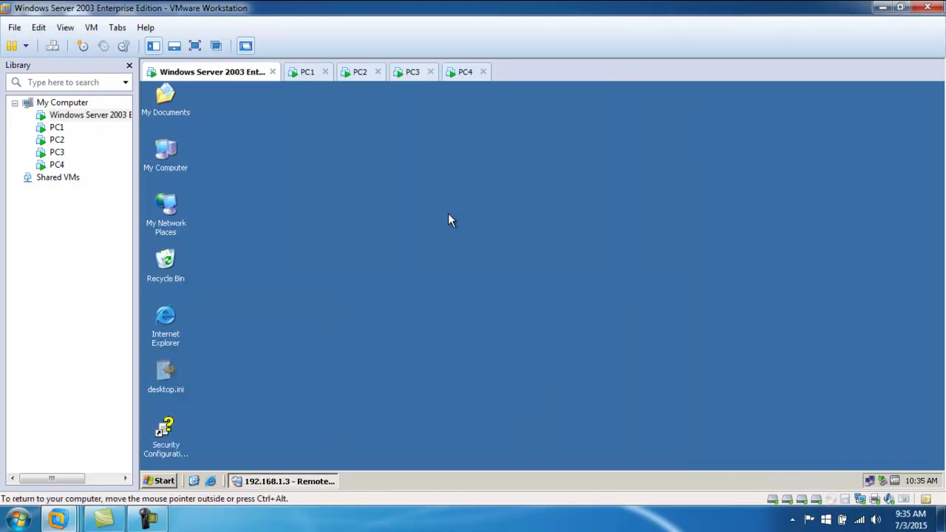
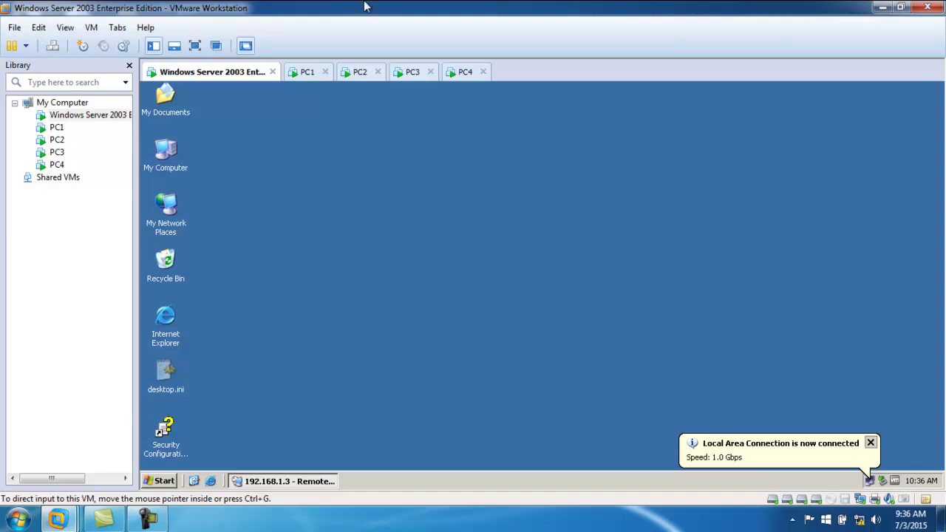
- On the PC1 machine, run mstsc from Start > Run to launch Remote Desktop Connection
{"action": "left_click", "coordinate": [306, 74]}
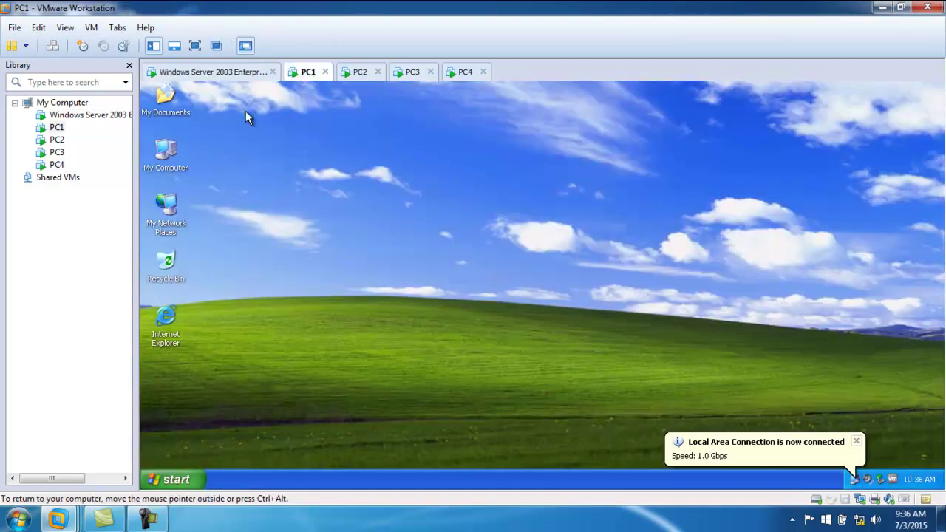
{"action": "left_click", "coordinate": [188, 480]}
{"action": "left_click", "coordinate": [205, 431]}
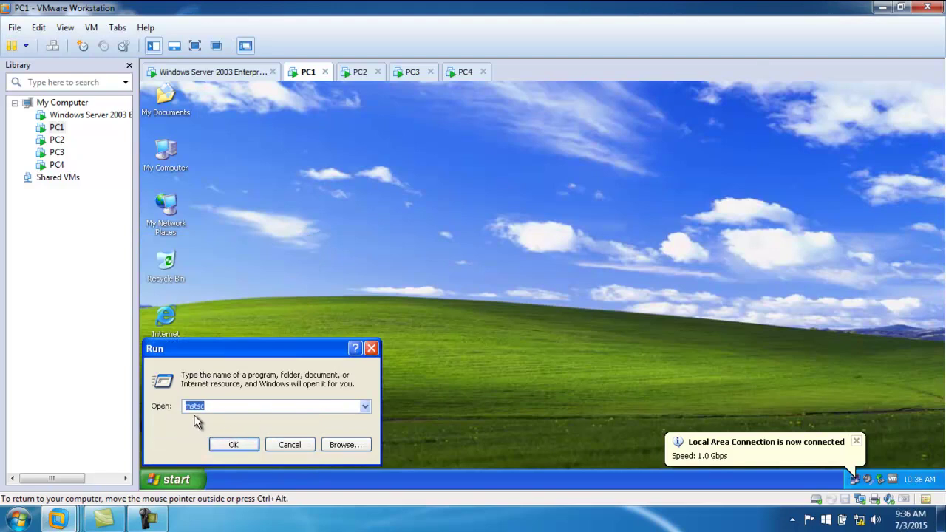
{"action": "left_click", "coordinate": [288, 444]}
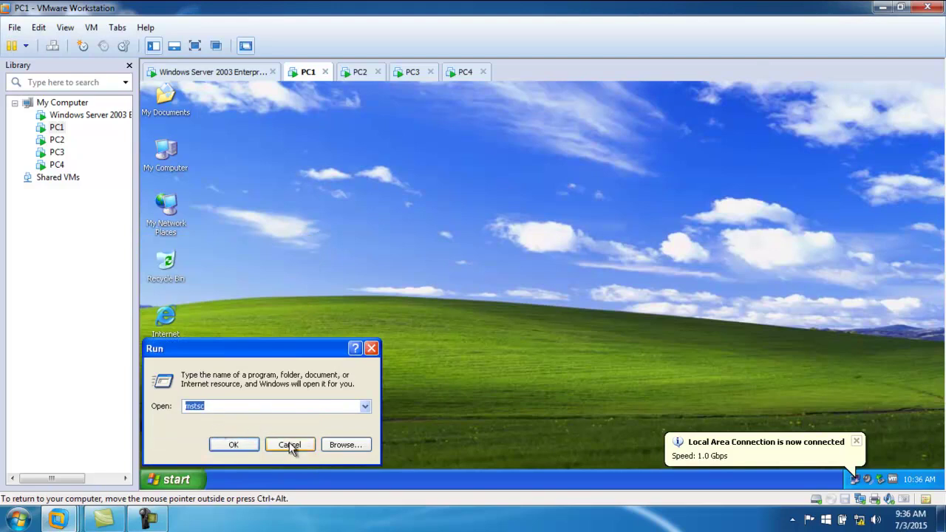
{"action": "left_click", "coordinate": [241, 75]}
{"action": "left_click", "coordinate": [306, 77]}
{"action": "right_click", "coordinate": [306, 77]}
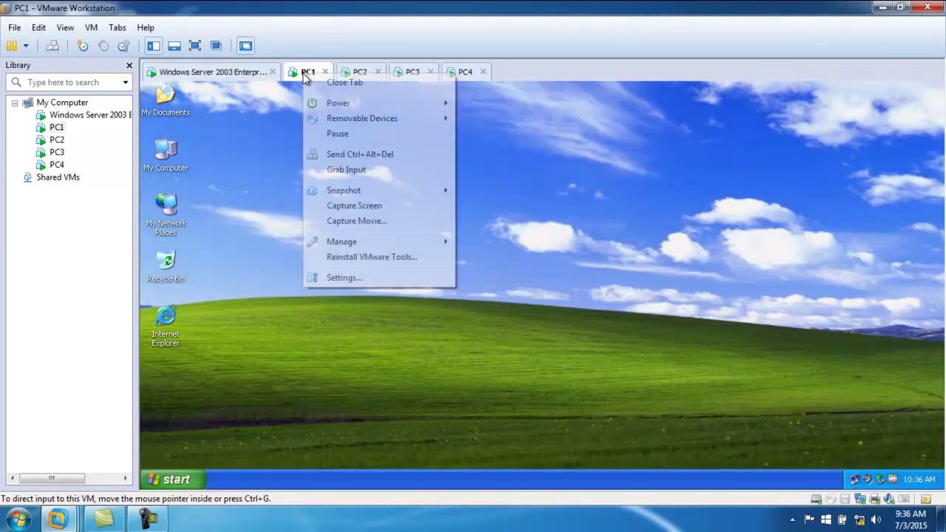
{"action": "left_click", "coordinate": [197, 387]}
{"action": "left_click", "coordinate": [197, 482]}
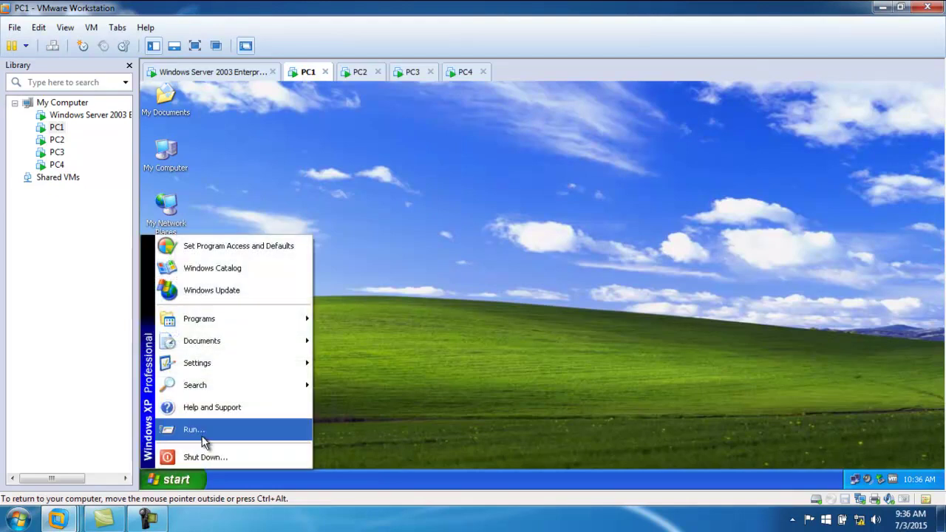
{"action": "left_click", "coordinate": [204, 437]}
{"action": "left_click", "coordinate": [227, 447]}
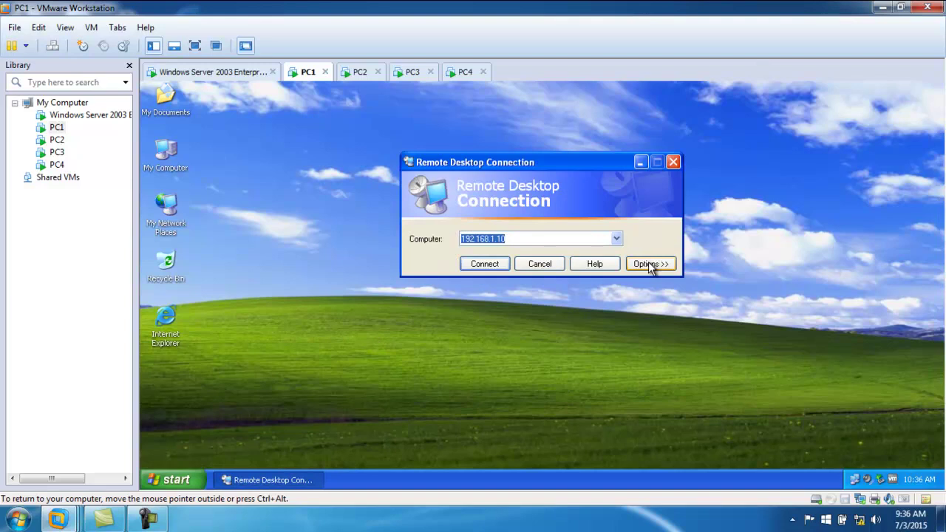
- Enable Disk drives under Local Resources and connect to 192.168.1.10
{"action": "left_click", "coordinate": [650, 264]}
{"action": "left_click_drag", "start_coordinate": [517, 157], "coordinate": [490, 81]}
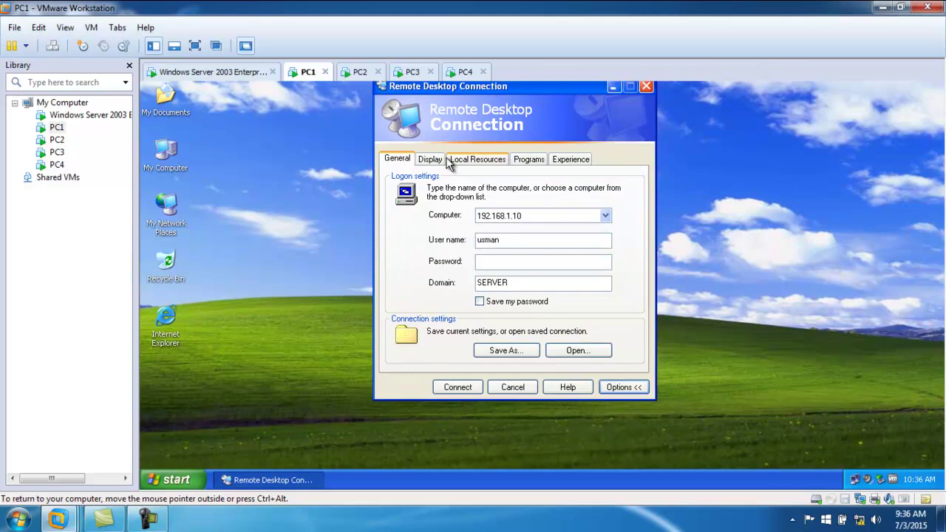
{"action": "left_click", "coordinate": [477, 159]}
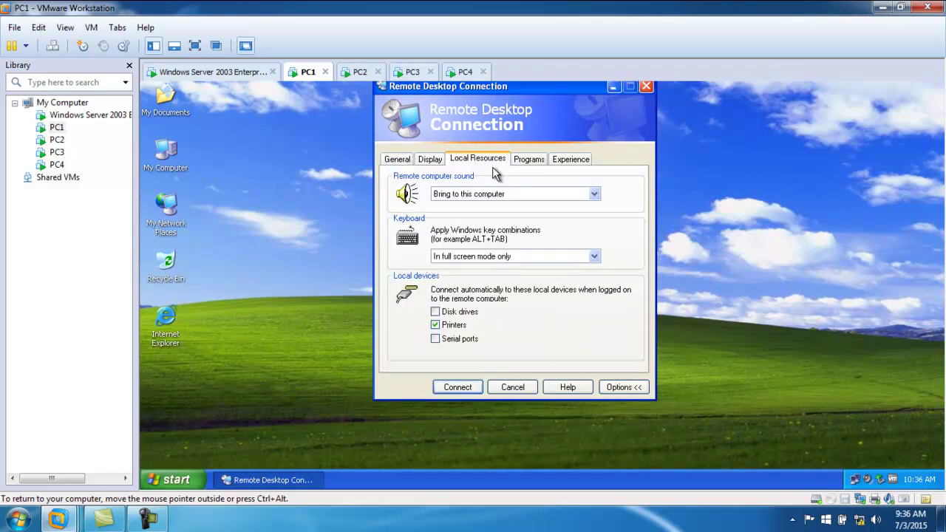
{"action": "left_click", "coordinate": [437, 314]}
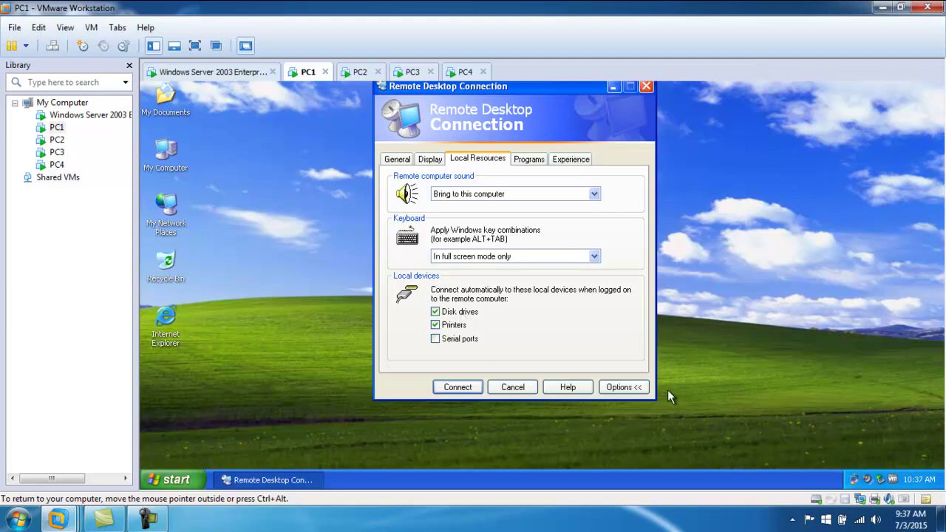
{"action": "left_click", "coordinate": [404, 162]}
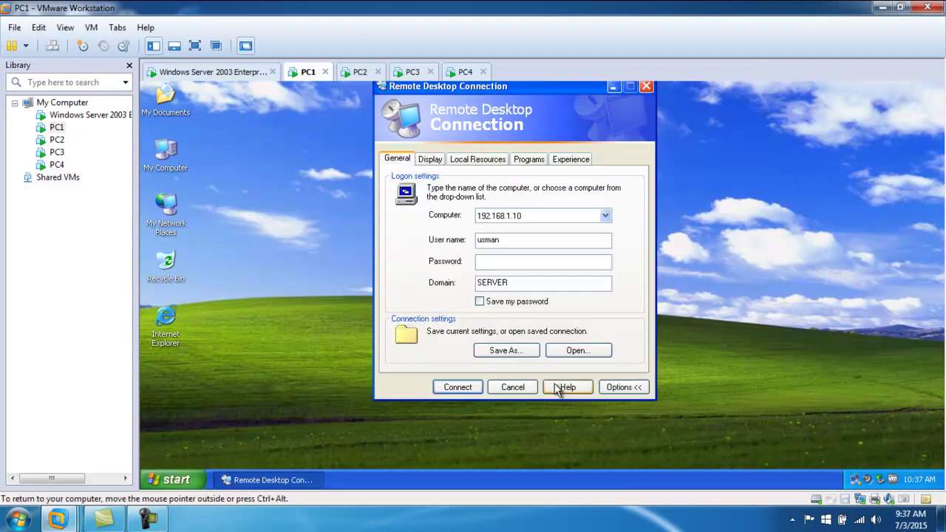
{"action": "left_click", "coordinate": [625, 388]}
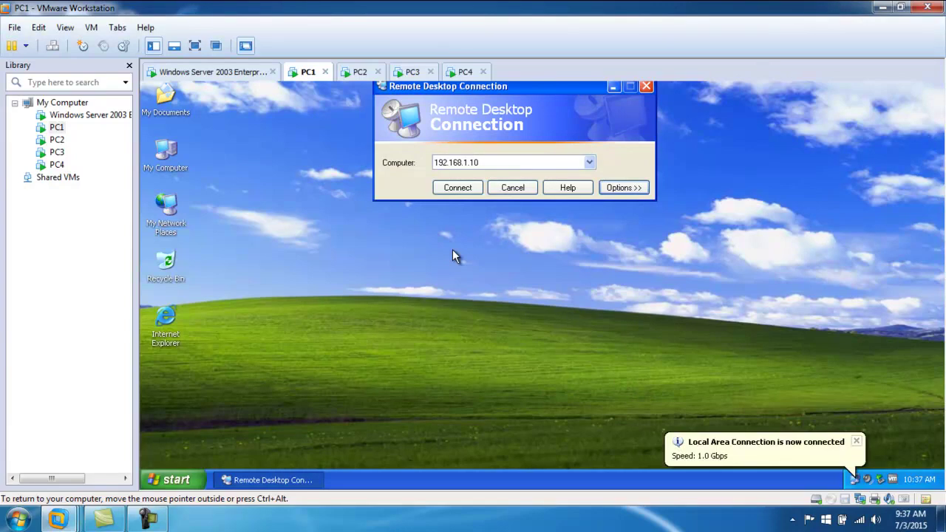
{"action": "left_click", "coordinate": [625, 188]}
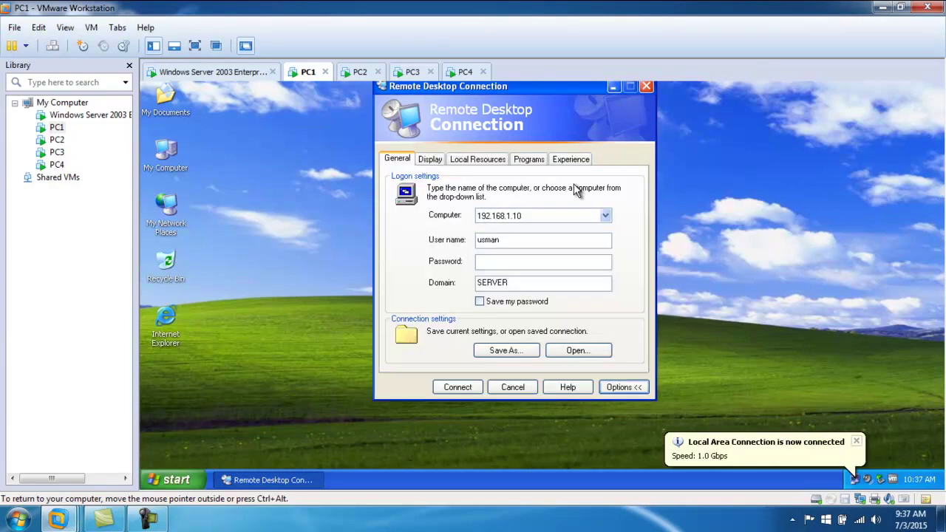
{"action": "left_click", "coordinate": [480, 162]}
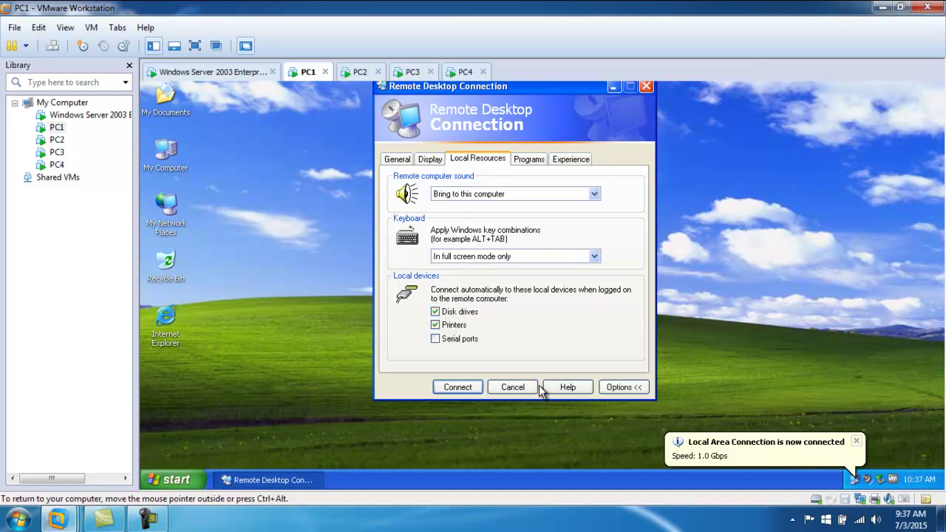
{"action": "left_click", "coordinate": [471, 389]}
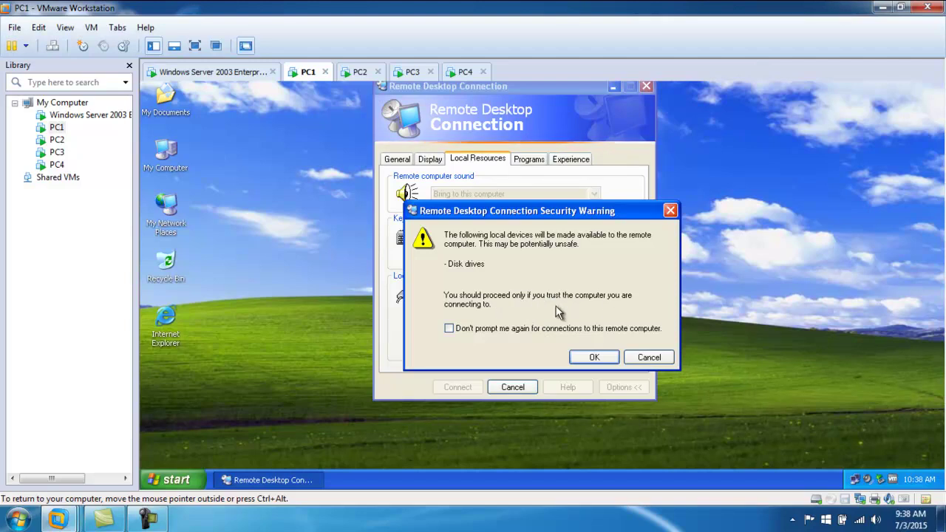
- Accept the disk-sharing security warning and submit the logon password
{"action": "left_click", "coordinate": [594, 357]}
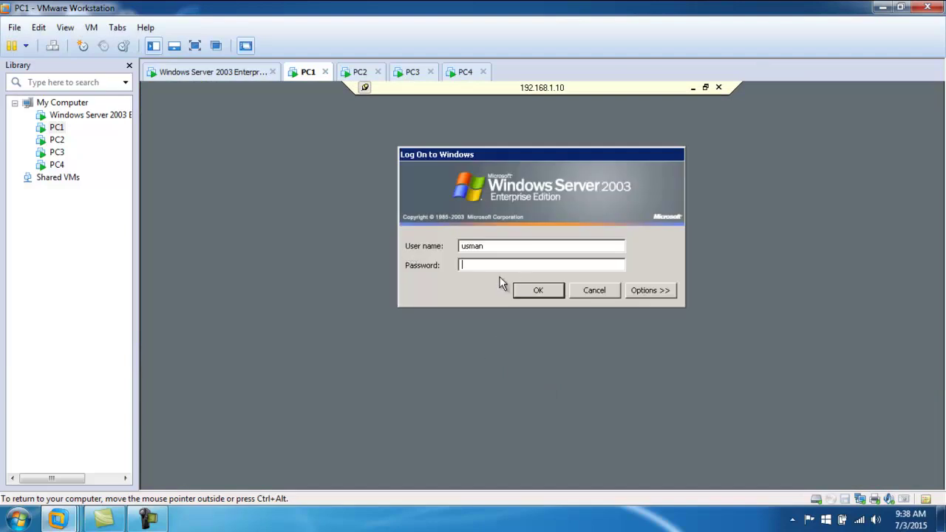
{"action": "key", "text": "Return"}
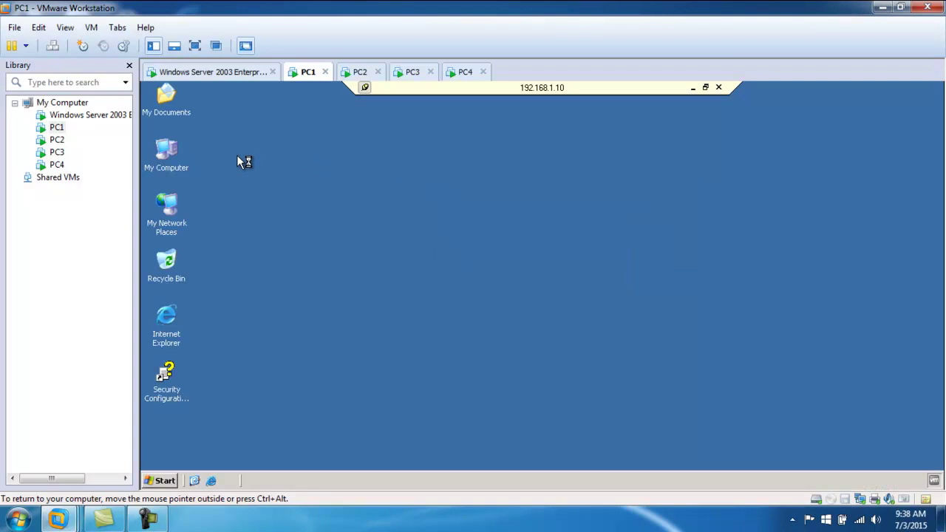
- Open My Computer on the server and inspect the redirected C, D and A on PC1 drives
{"action": "right_click", "coordinate": [164, 149]}
{"action": "left_click", "coordinate": [185, 156]}
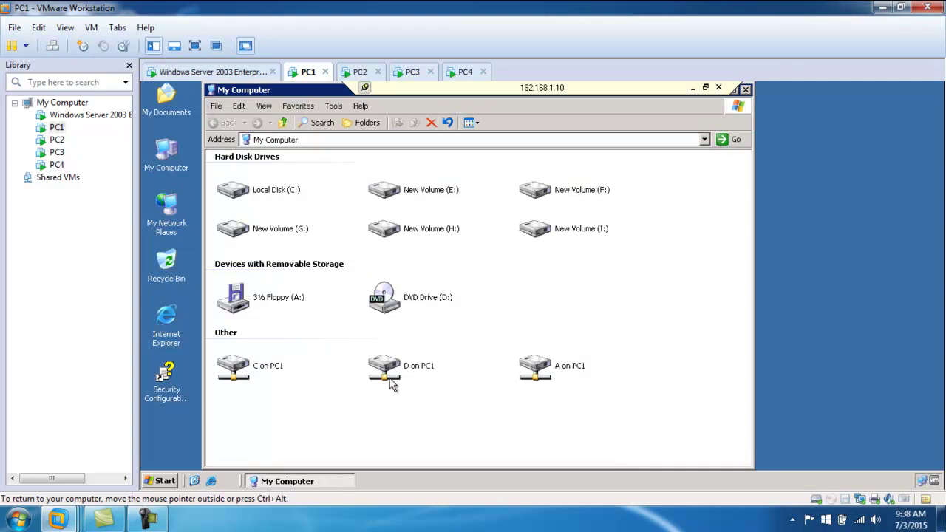
{"action": "left_click", "coordinate": [246, 378]}
{"action": "left_click", "coordinate": [384, 374]}
{"action": "left_click", "coordinate": [572, 369]}
{"action": "left_click", "coordinate": [276, 365]}
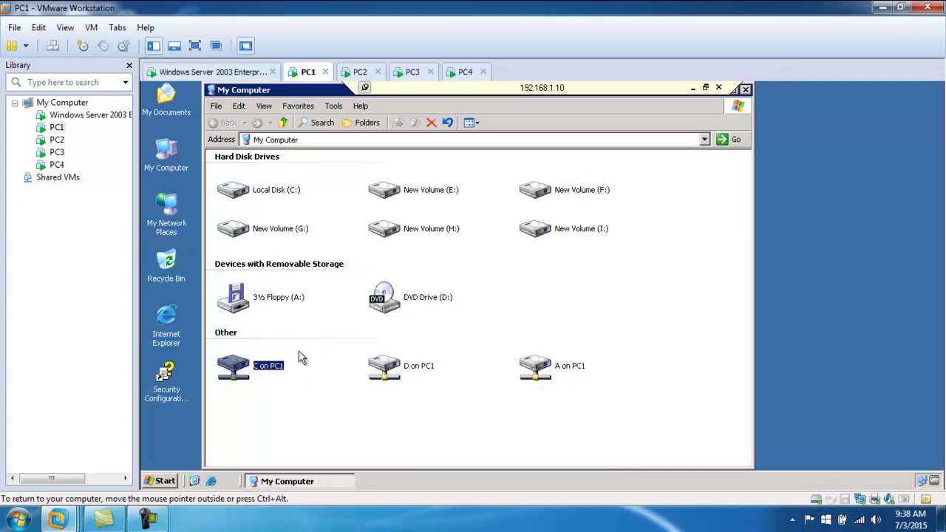
{"action": "left_click", "coordinate": [392, 362]}
{"action": "left_click", "coordinate": [535, 365]}
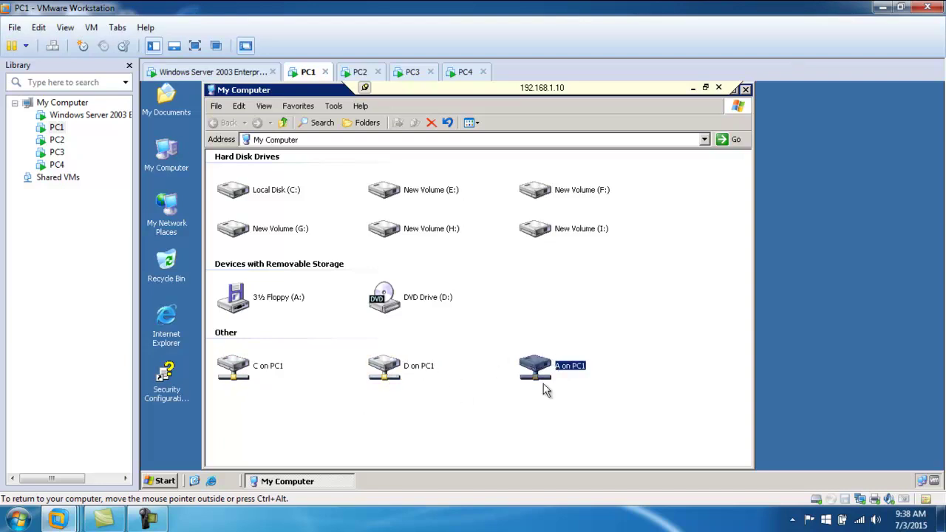
{"action": "left_click_drag", "start_coordinate": [604, 395], "coordinate": [216, 354]}
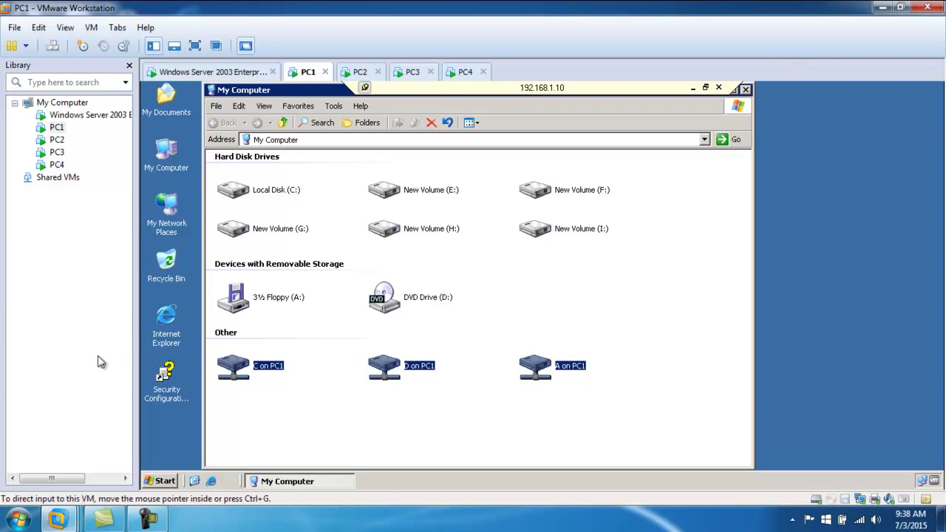
- Cut the abc folder from the server's Local Disk (C:)
{"action": "double_click", "coordinate": [286, 193]}
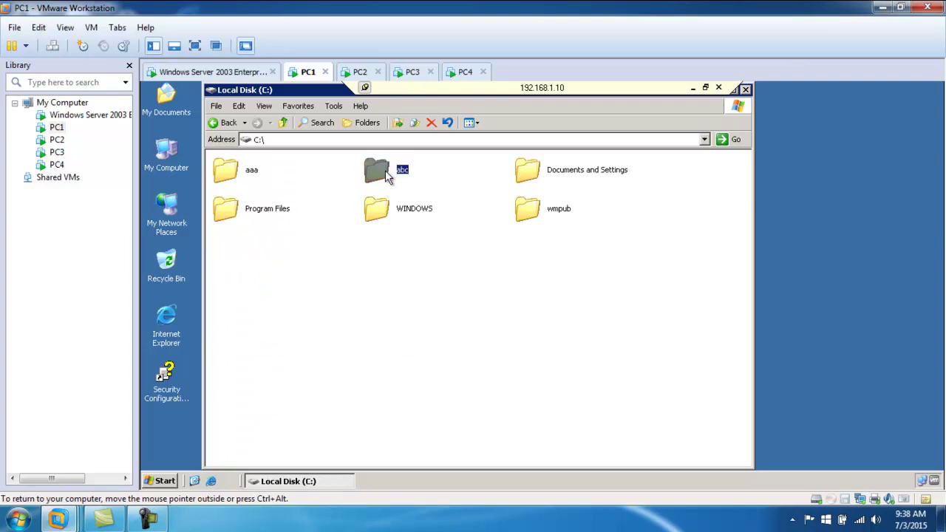
{"action": "left_click", "coordinate": [385, 170]}
{"action": "key", "text": "ctrl+x"}
{"action": "left_click", "coordinate": [544, 323]}
{"action": "right_click", "coordinate": [373, 164]}
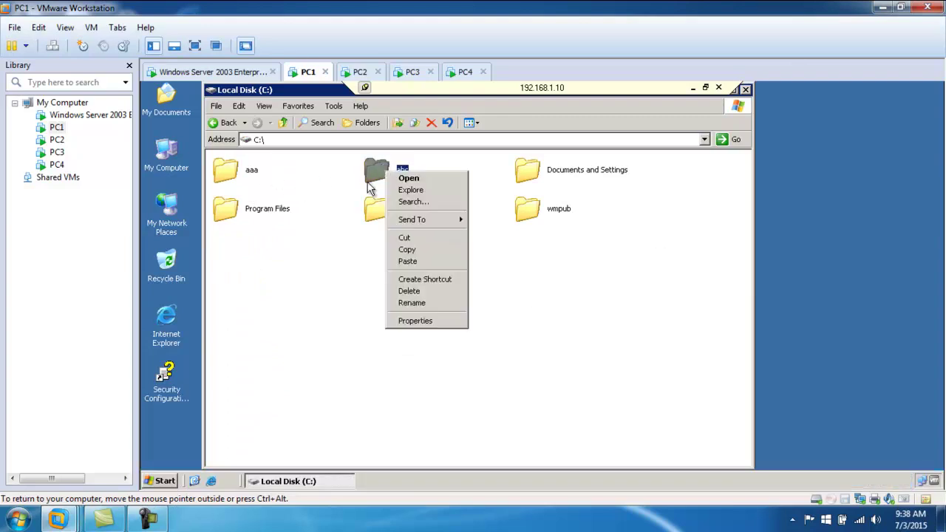
{"action": "left_click", "coordinate": [422, 249]}
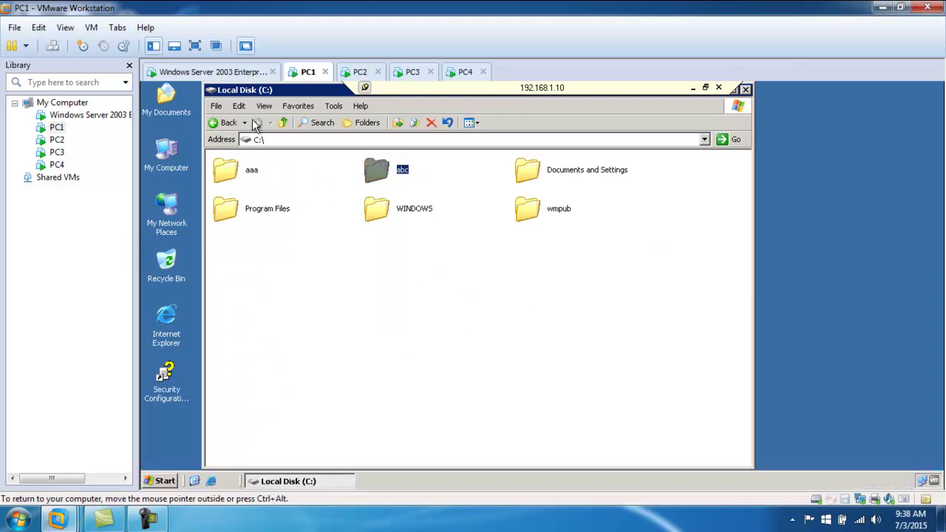
- Paste abc into the C on PC1 drive and close the window
{"action": "left_click", "coordinate": [222, 123]}
{"action": "double_click", "coordinate": [261, 375]}
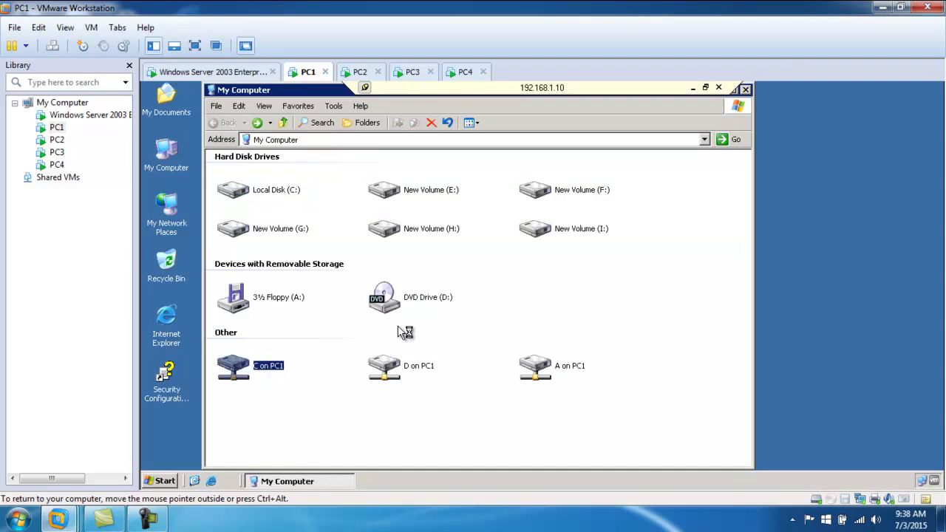
{"action": "right_click", "coordinate": [368, 252]}
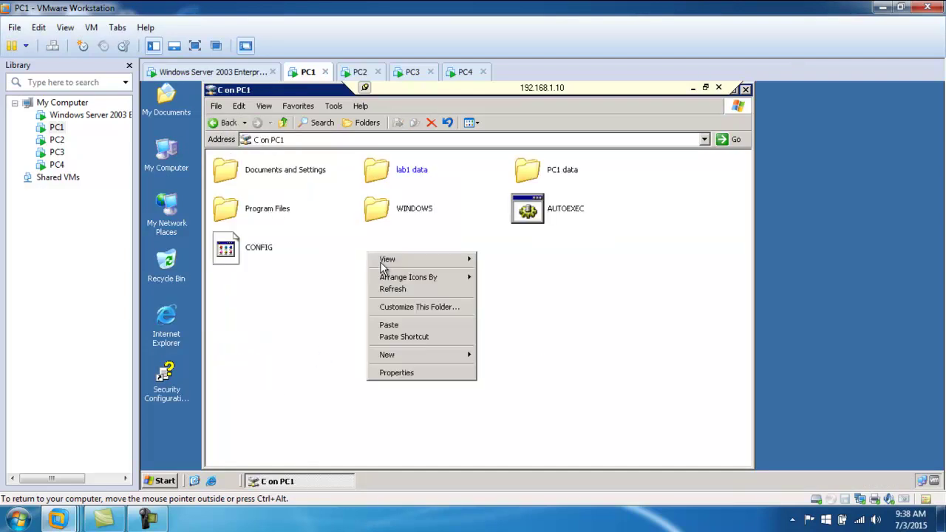
{"action": "left_click", "coordinate": [391, 326]}
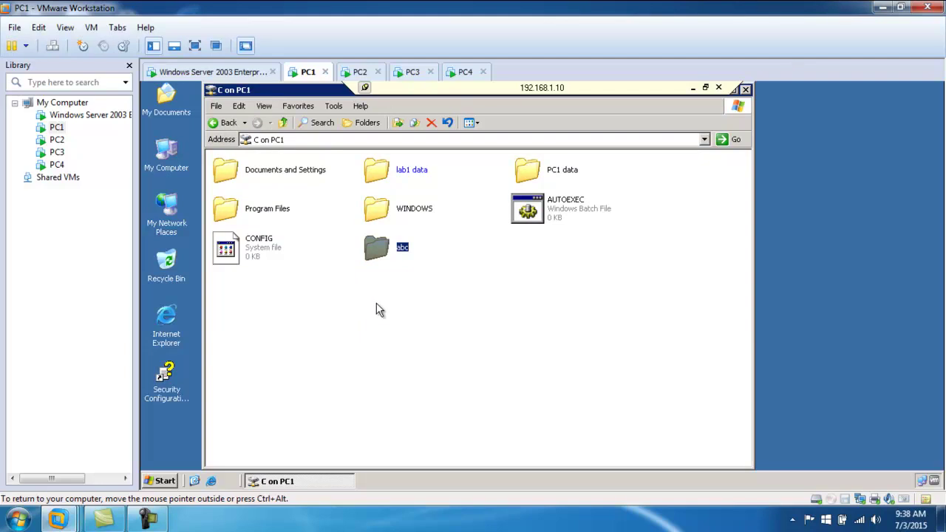
{"action": "left_click", "coordinate": [745, 89]}
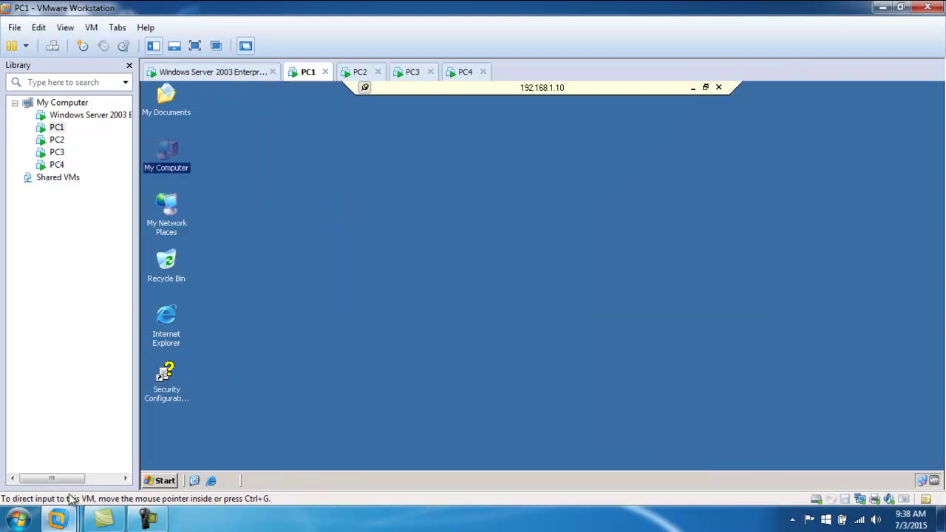
- Log off the 192.168.1.10 server session
{"action": "left_click", "coordinate": [164, 481]}
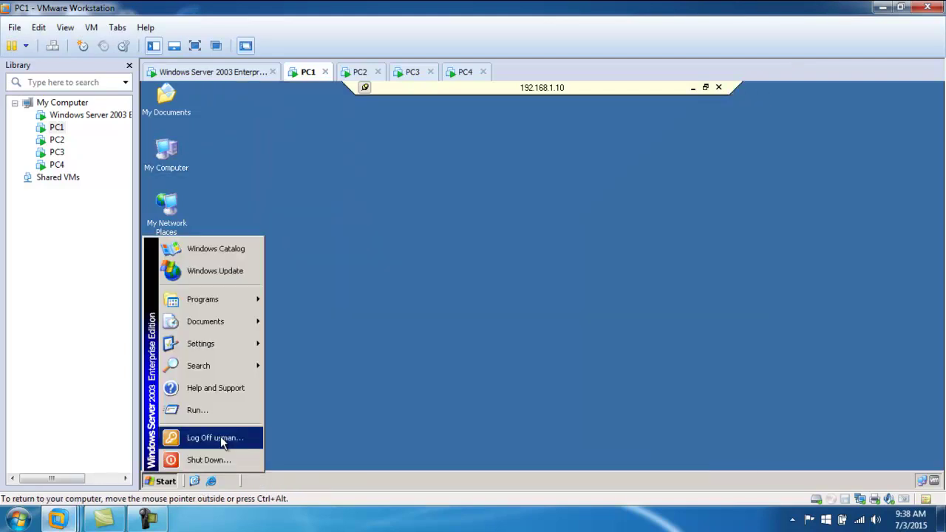
{"action": "left_click", "coordinate": [214, 437]}
{"action": "left_click", "coordinate": [522, 294]}
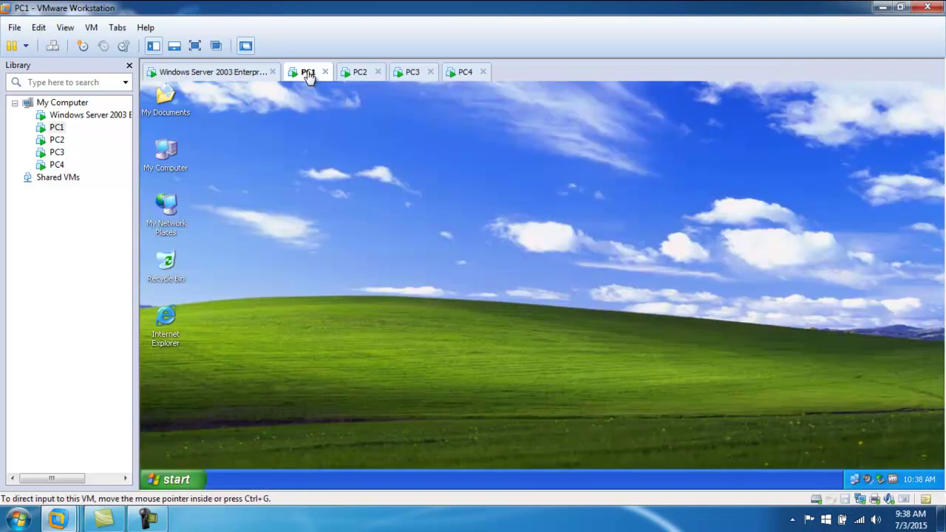
- Verify abc is in PC1's Local Disk (C:), then close the window
{"action": "double_click", "coordinate": [164, 157]}
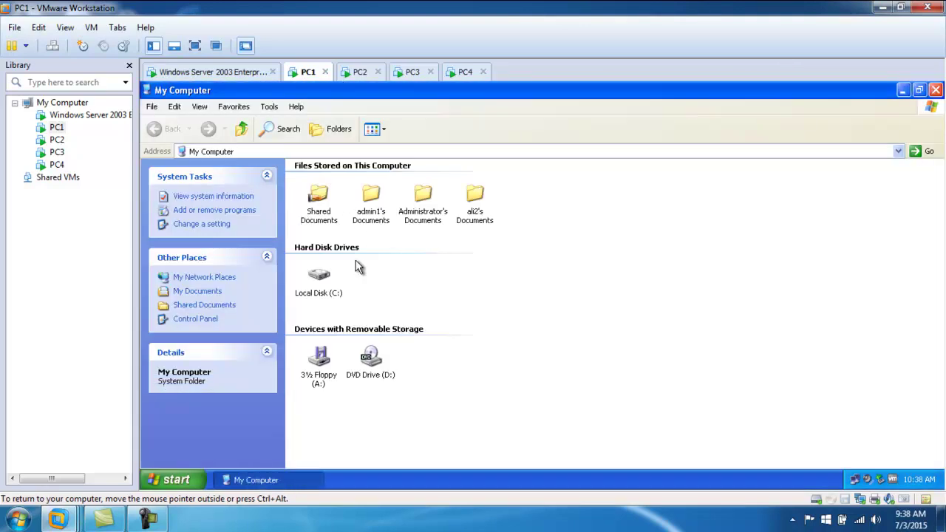
{"action": "double_click", "coordinate": [332, 286]}
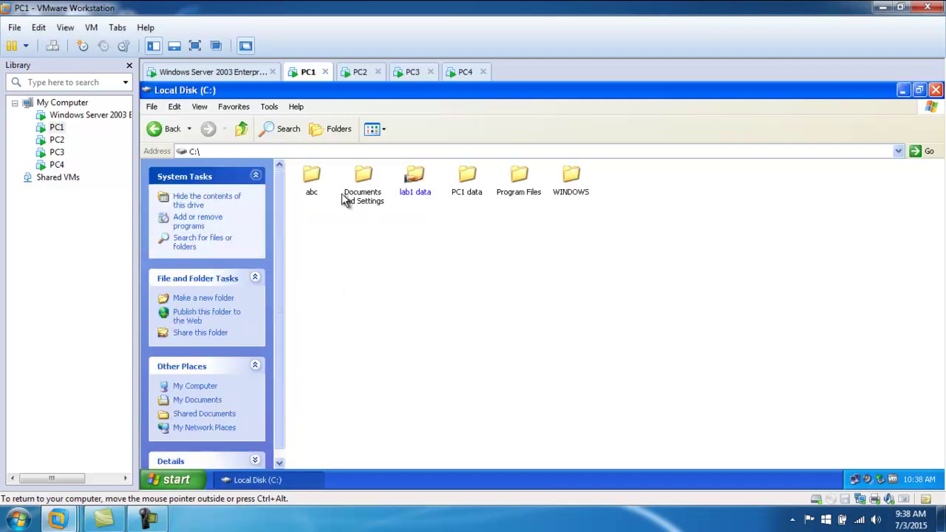
{"action": "left_click", "coordinate": [311, 177]}
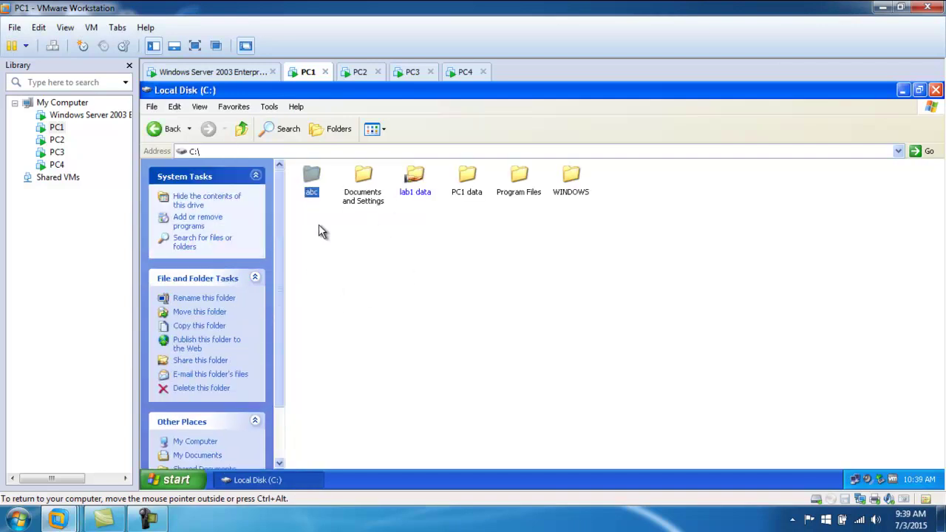
{"action": "left_click", "coordinate": [935, 89]}
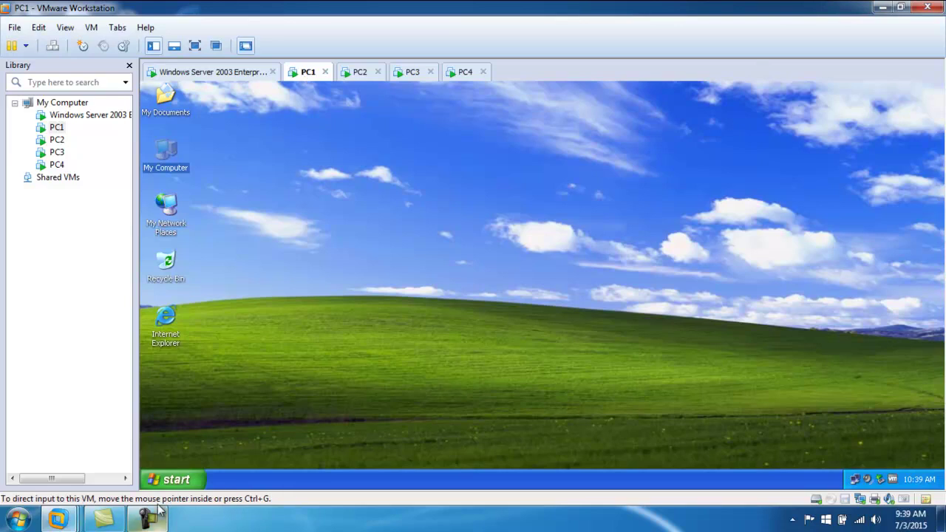
- Launch Remote Desktop Connection on PC1 by running mstsc
{"action": "left_click", "coordinate": [173, 479]}
{"action": "left_click", "coordinate": [191, 430]}
{"action": "type", "text": "mstsc"}
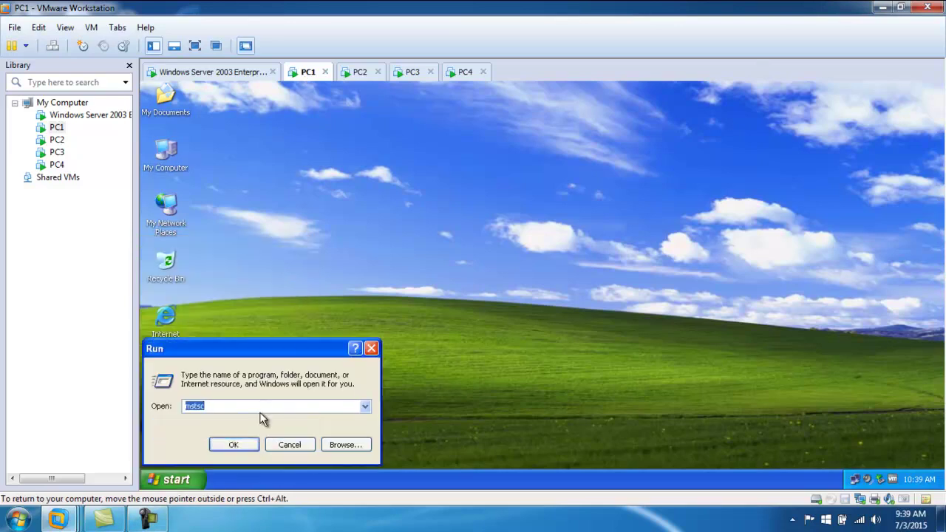
{"action": "key", "text": "Return"}
- Untick Printers and Disk drives under Local Resources, connect to 192.168.1.10 and log on
{"action": "left_click", "coordinate": [648, 264]}
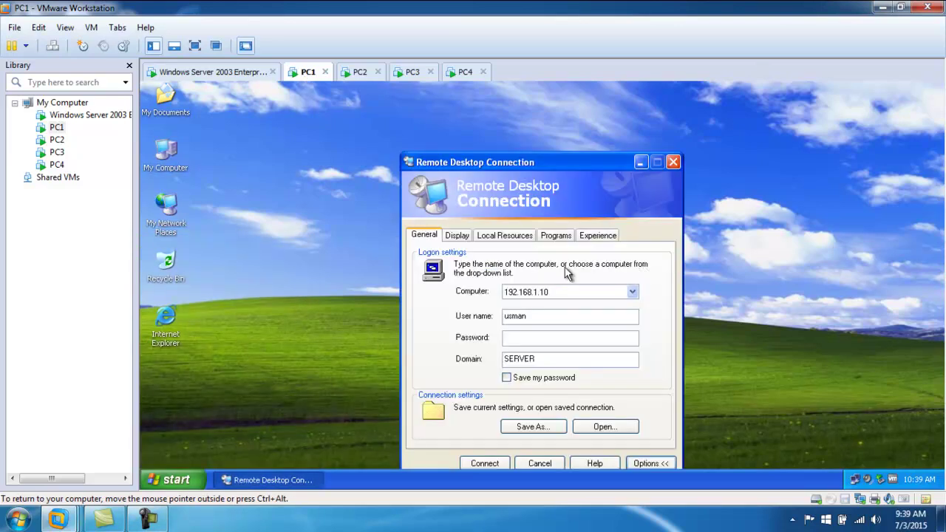
{"action": "left_click", "coordinate": [505, 236]}
{"action": "left_click_drag", "start_coordinate": [497, 161], "coordinate": [486, 89]}
{"action": "left_click", "coordinate": [450, 330]}
{"action": "left_click", "coordinate": [450, 316]}
{"action": "left_click", "coordinate": [483, 392]}
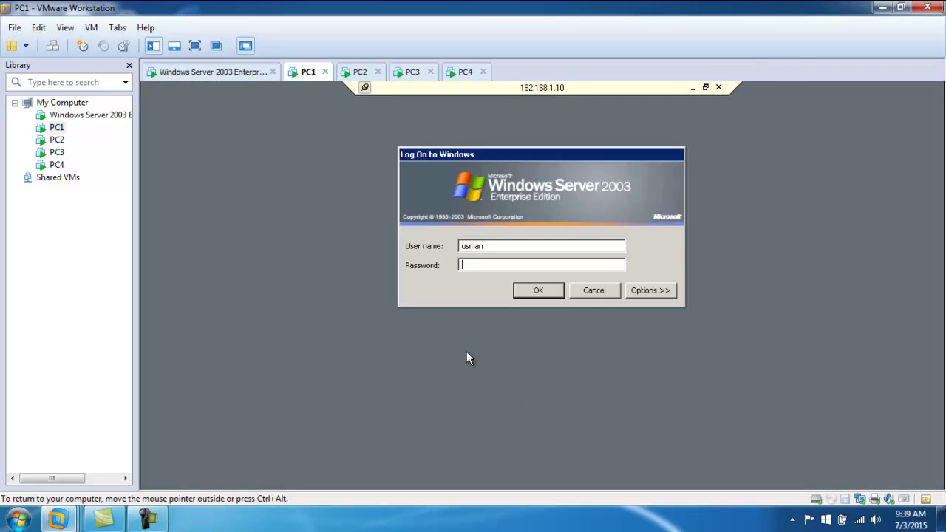
{"action": "type", "text": "12345"}
{"action": "key", "text": "Return"}
- Copy the aaa folder from the server's C: drive and close the window
{"action": "double_click", "coordinate": [168, 156]}
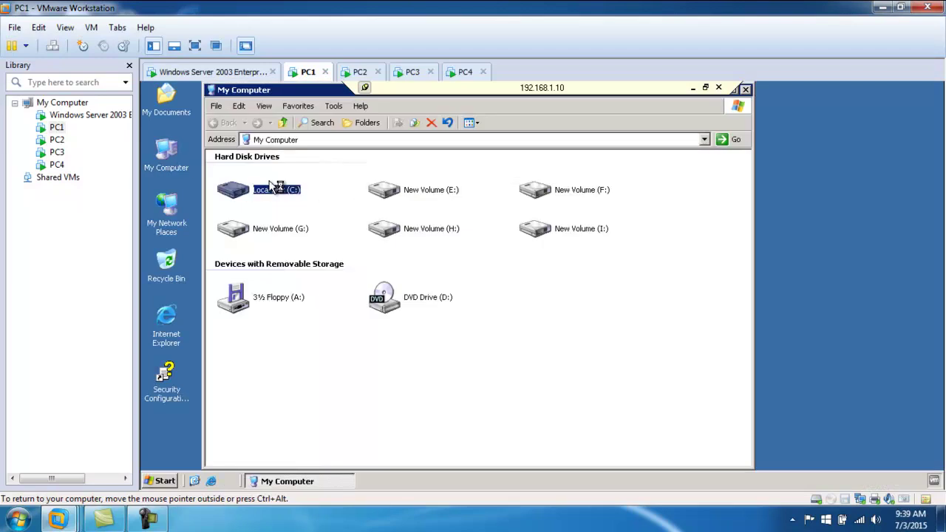
{"action": "double_click", "coordinate": [275, 189]}
{"action": "right_click", "coordinate": [251, 173]}
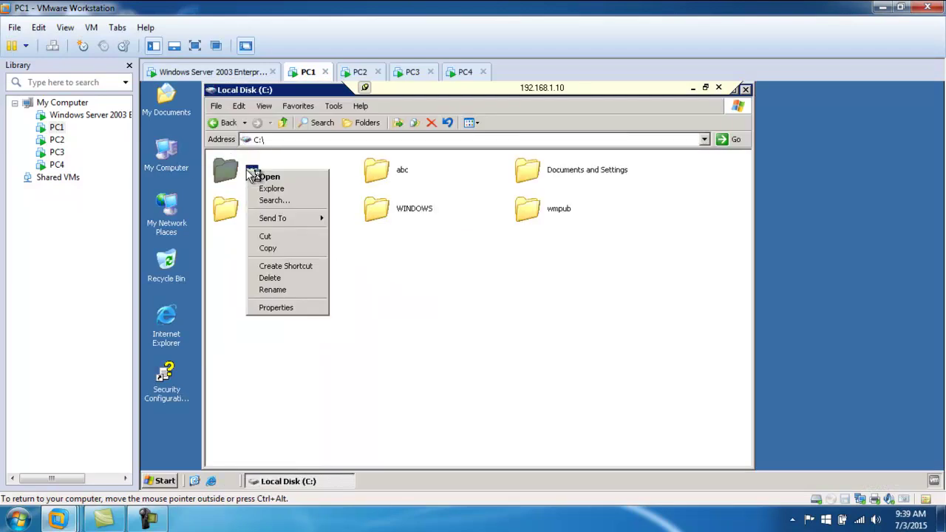
{"action": "left_click", "coordinate": [279, 247]}
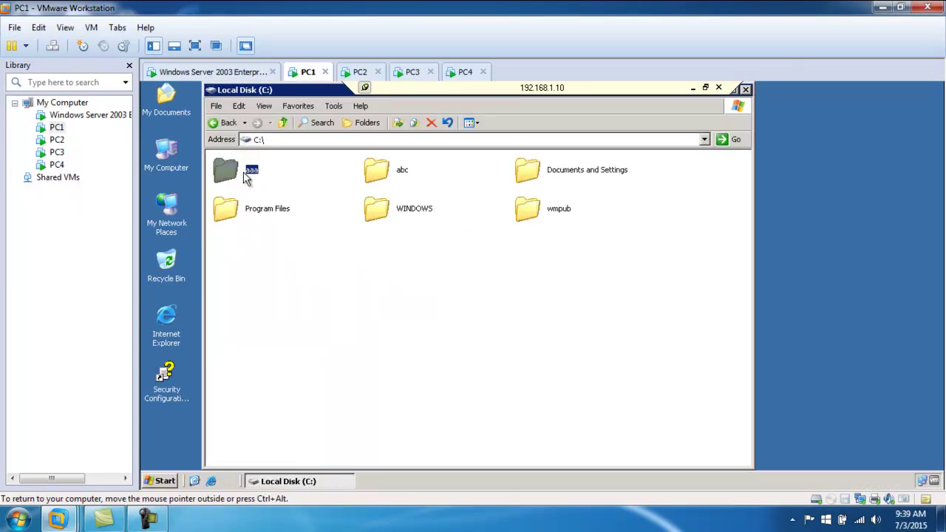
{"action": "left_click", "coordinate": [744, 89]}
- Minimize the session, check for a paste option on PC1's desktop, then restore the session
{"action": "left_click", "coordinate": [690, 91]}
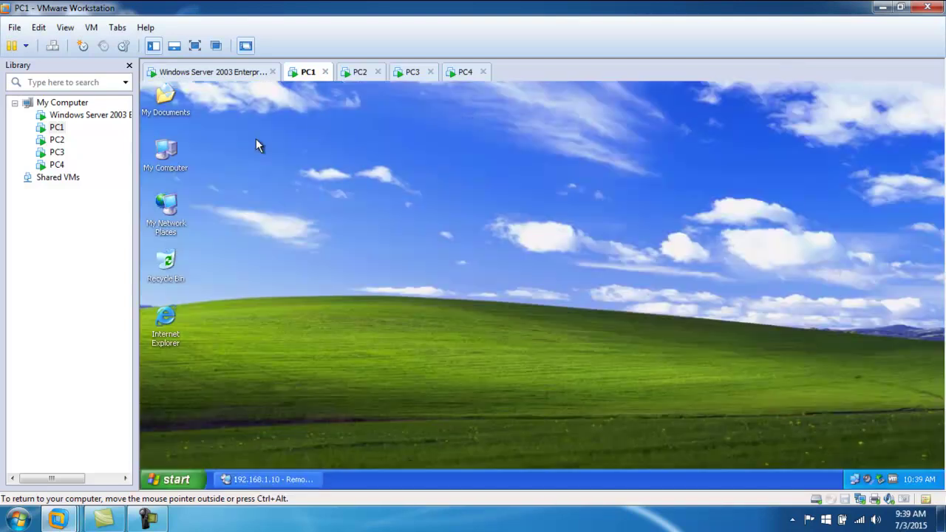
{"action": "right_click", "coordinate": [299, 122]}
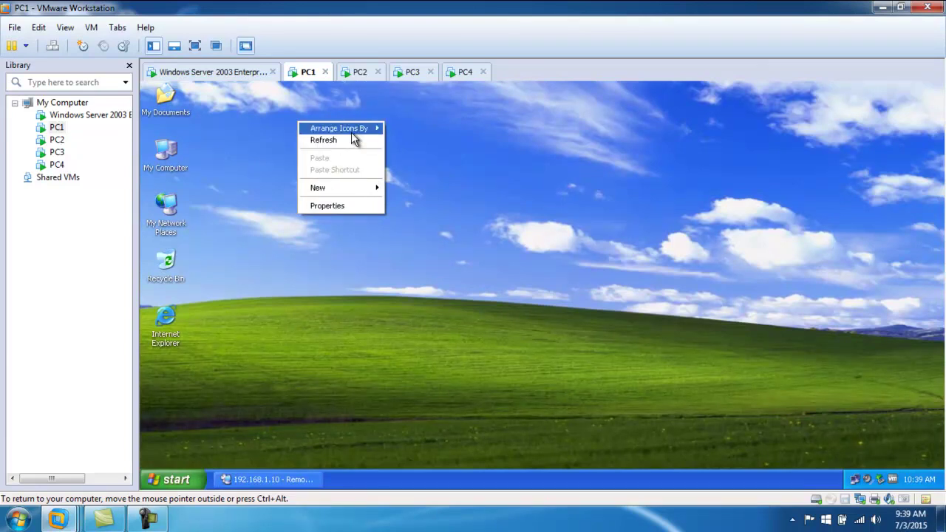
{"action": "left_click", "coordinate": [272, 480]}
{"action": "left_click", "coordinate": [273, 480]}
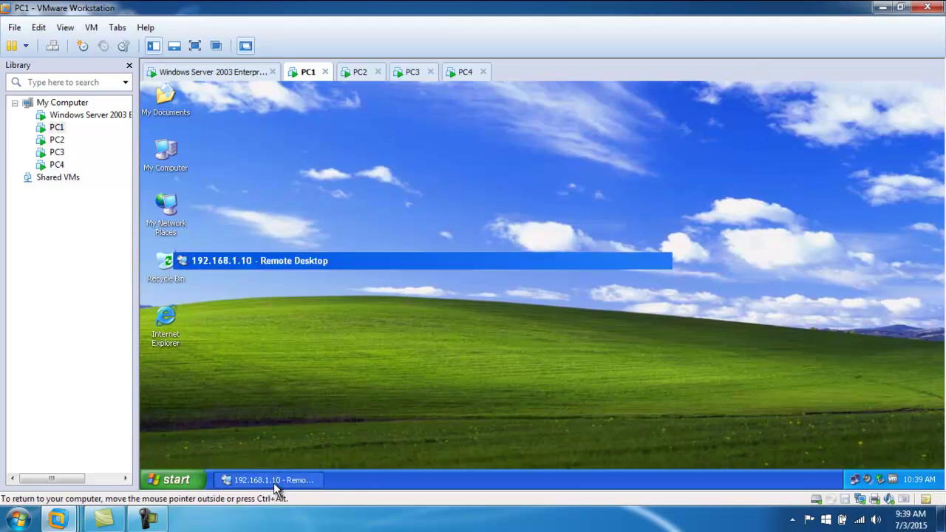
- Open the server's C:\aaa\abc document in WordPad
{"action": "double_click", "coordinate": [166, 156]}
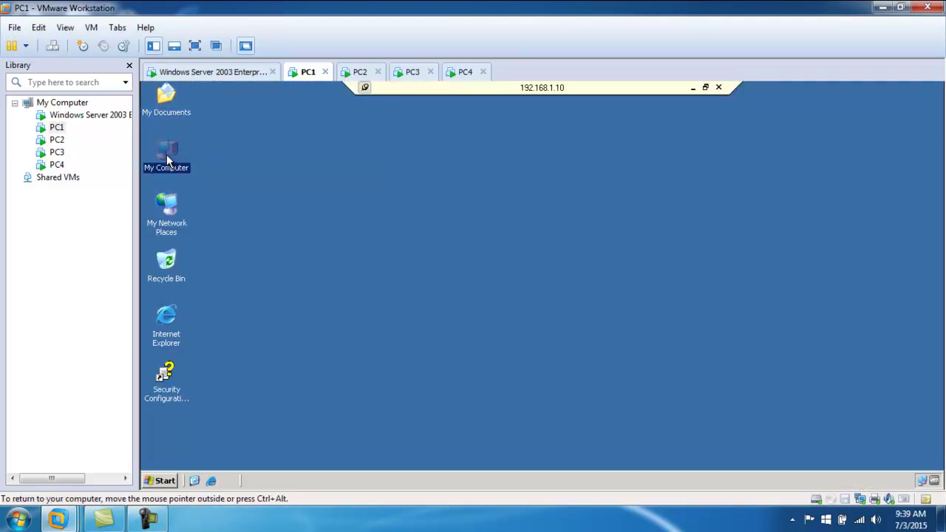
{"action": "left_click", "coordinate": [290, 194]}
{"action": "double_click", "coordinate": [290, 194]}
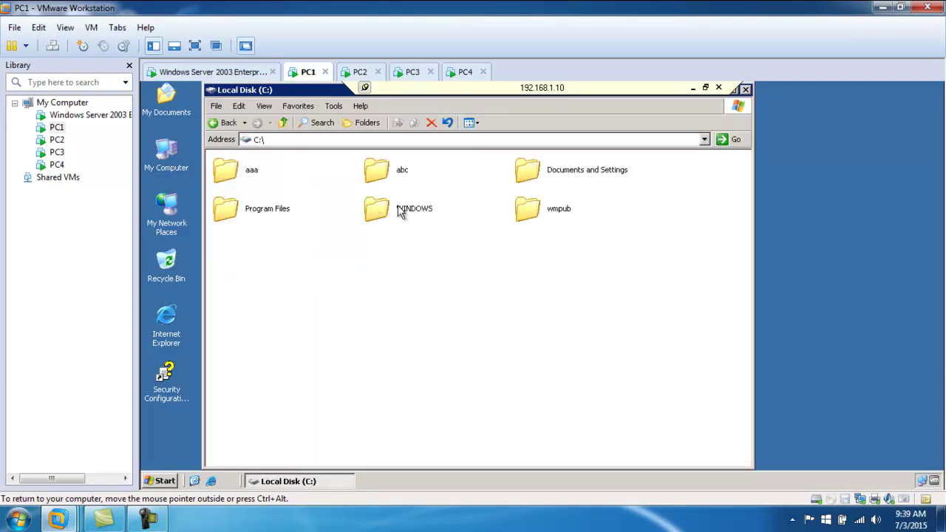
{"action": "double_click", "coordinate": [248, 172]}
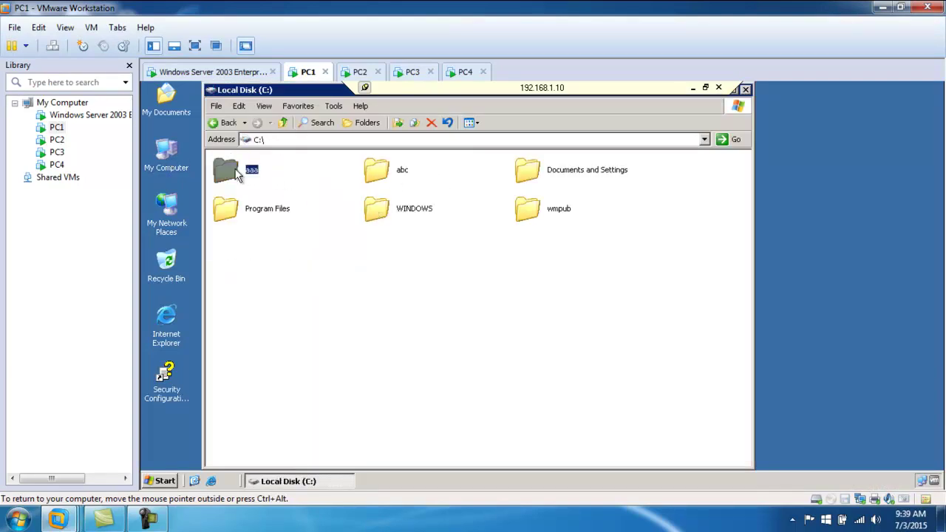
{"action": "left_click", "coordinate": [337, 192]}
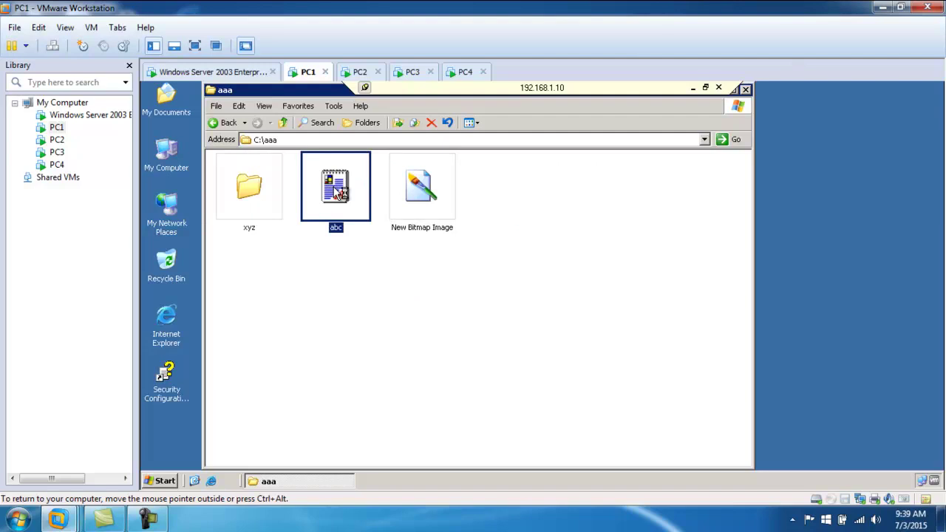
{"action": "double_click", "coordinate": [337, 192]}
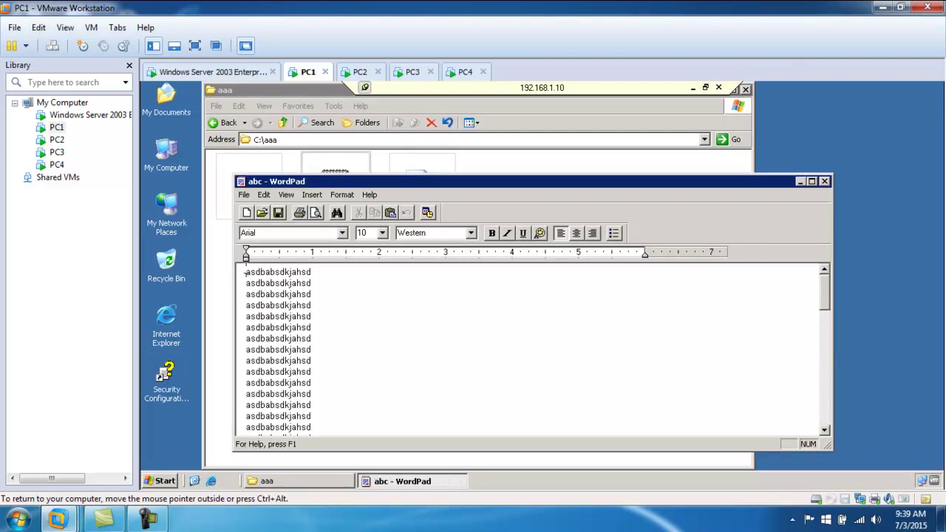
- Copy all of abc's text, minimize WordPad and the session, and open Run on PC1
{"action": "left_click_drag", "start_coordinate": [240, 275], "coordinate": [359, 497]}
{"action": "right_click", "coordinate": [282, 331]}
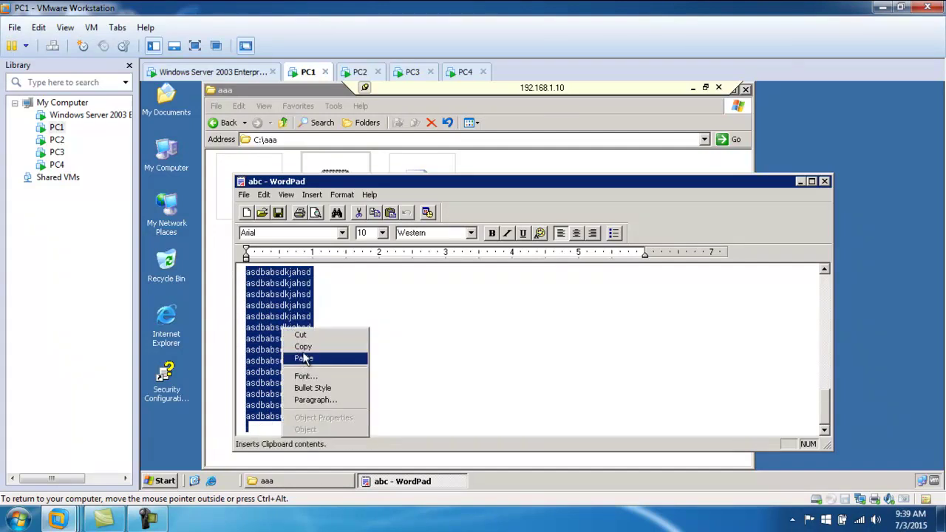
{"action": "left_click", "coordinate": [305, 348]}
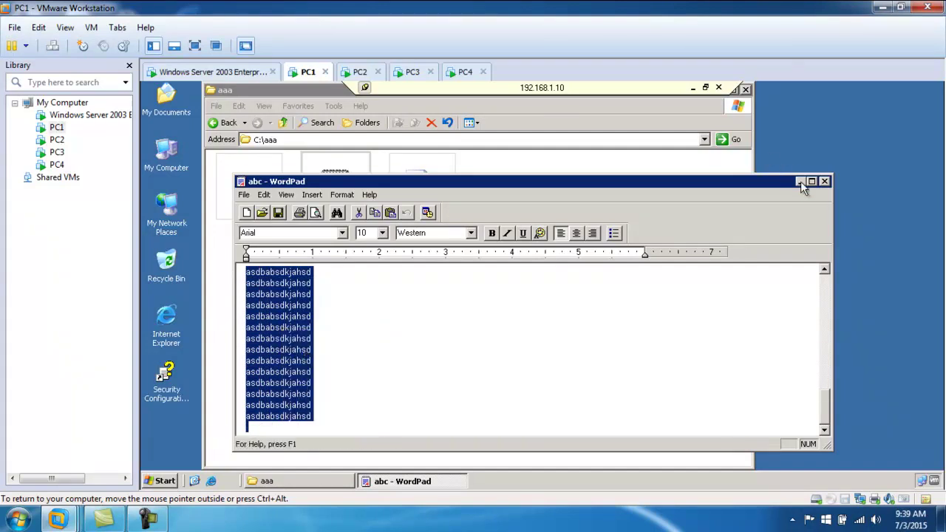
{"action": "left_click", "coordinate": [800, 181]}
{"action": "left_click", "coordinate": [694, 88]}
{"action": "left_click", "coordinate": [175, 480]}
{"action": "left_click", "coordinate": [209, 430]}
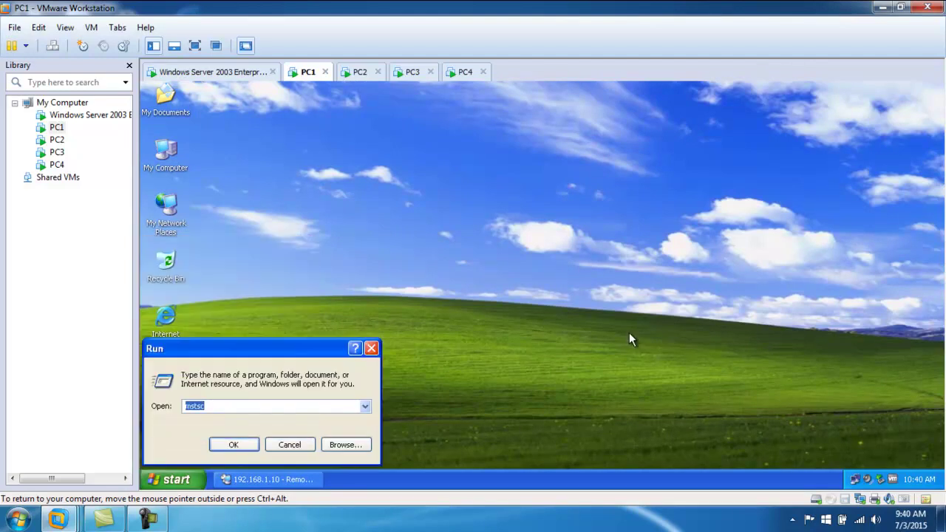
- Cancel Run and launch Notepad from Start > Programs > Accessories on PC1
{"action": "left_click", "coordinate": [289, 444]}
{"action": "left_click", "coordinate": [176, 480]}
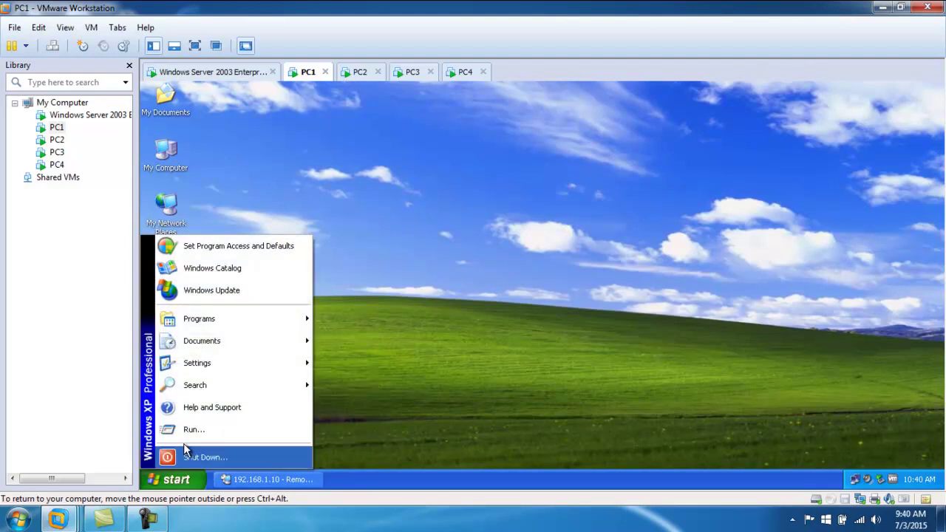
{"action": "mouse_move", "coordinate": [273, 316]}
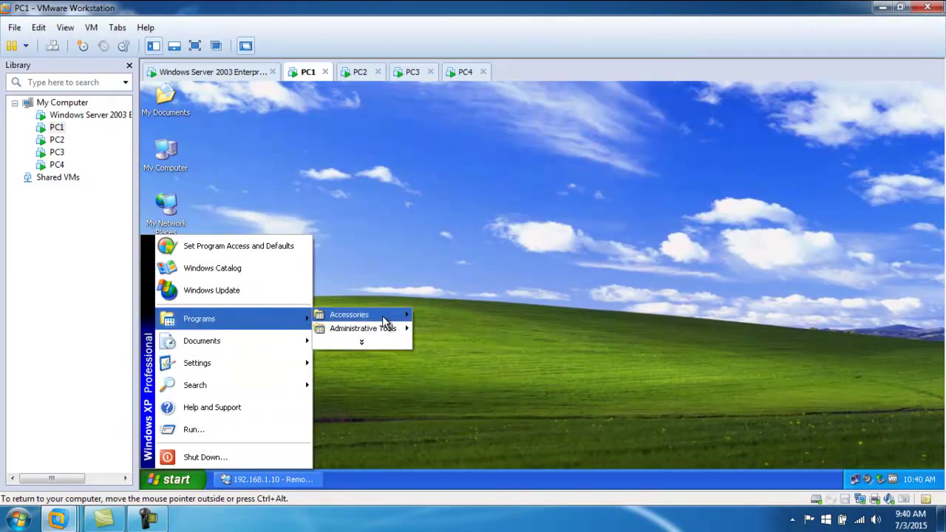
{"action": "mouse_move", "coordinate": [388, 320]}
{"action": "left_click", "coordinate": [443, 342]}
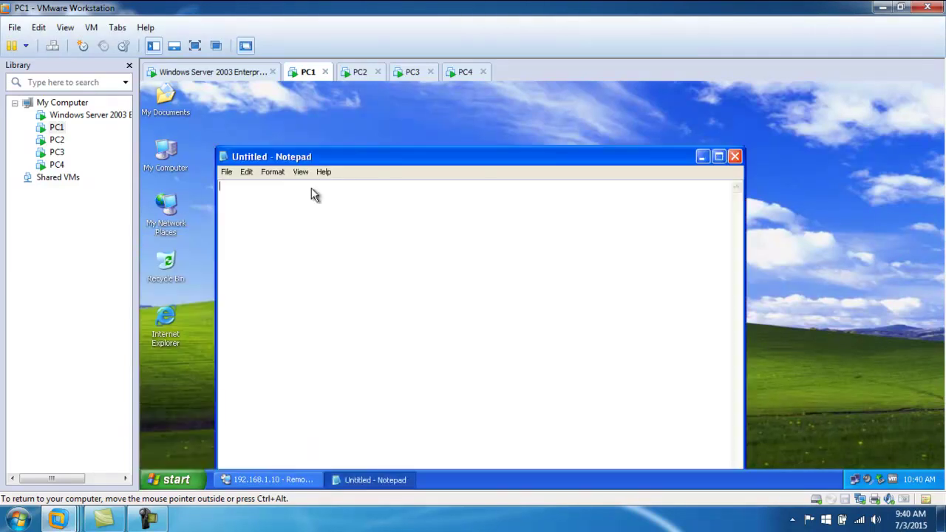
- Paste the server text via Edit > Paste, then close Notepad without saving
{"action": "left_click", "coordinate": [246, 171]}
{"action": "left_click", "coordinate": [263, 226]}
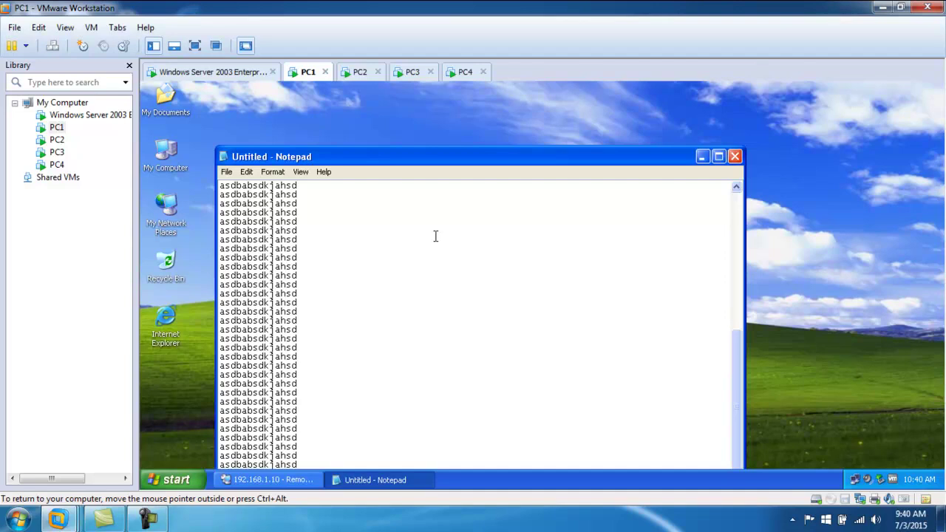
{"action": "left_click", "coordinate": [734, 156]}
{"action": "left_click", "coordinate": [547, 324]}
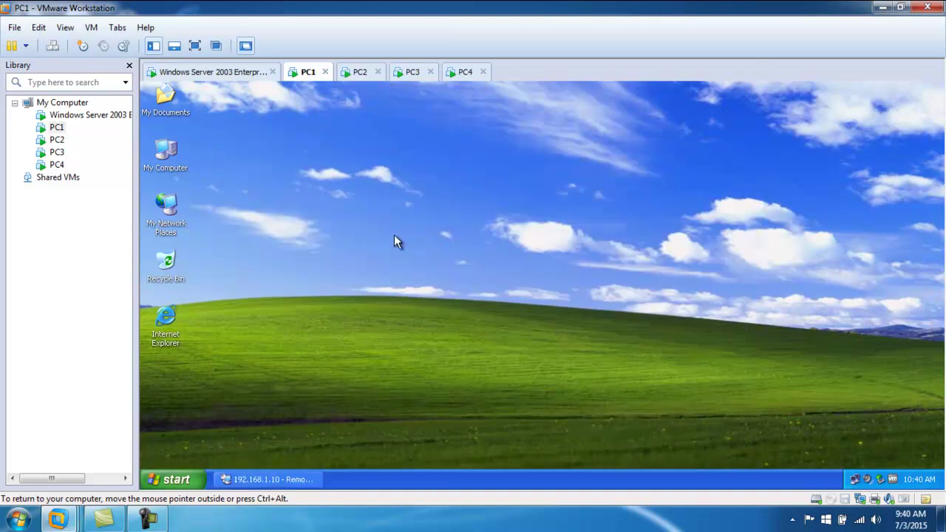
- Restore the session, copy the abc file from C:\aaa, then try pasting on PC1's desktop
{"action": "left_click", "coordinate": [294, 482]}
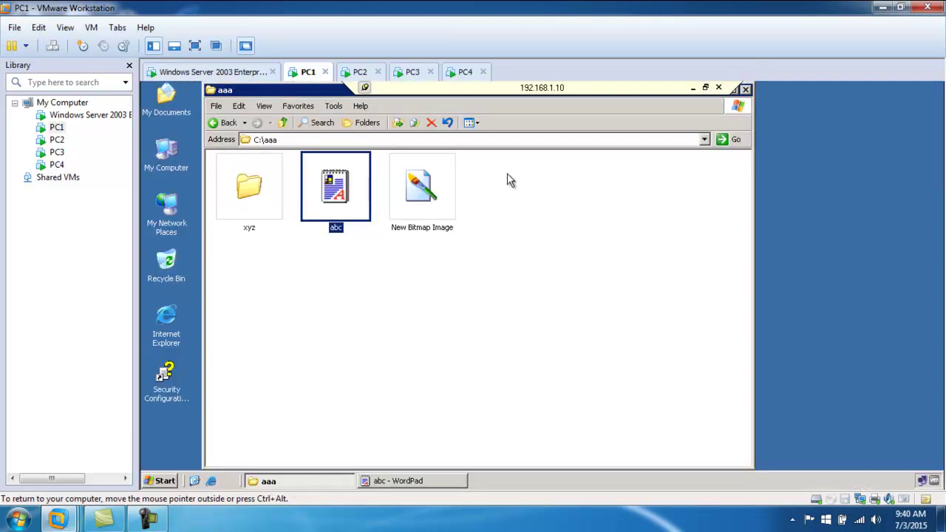
{"action": "left_click", "coordinate": [745, 88]}
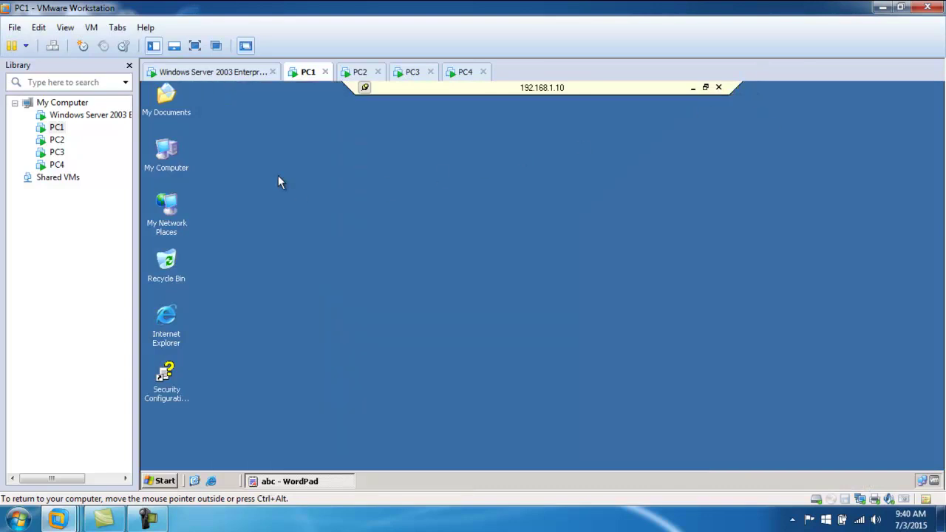
{"action": "double_click", "coordinate": [164, 150]}
{"action": "double_click", "coordinate": [253, 197]}
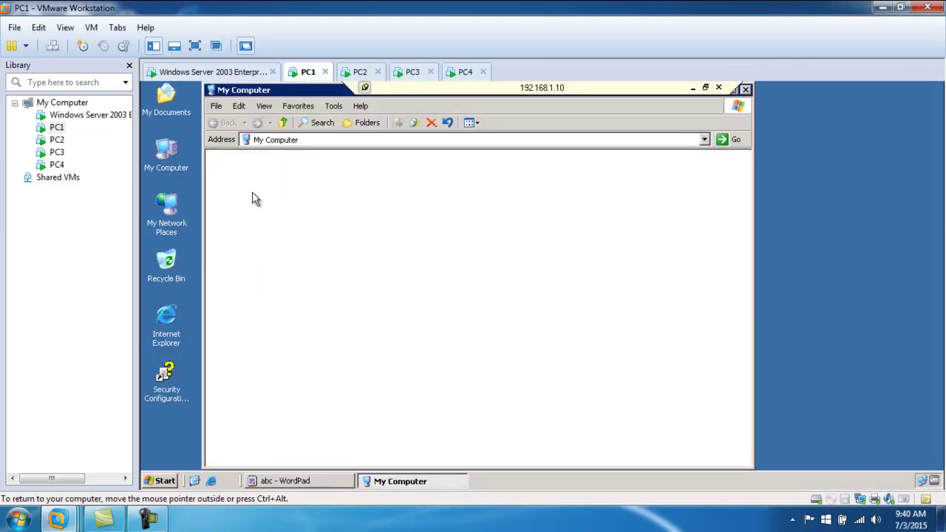
{"action": "double_click", "coordinate": [244, 173]}
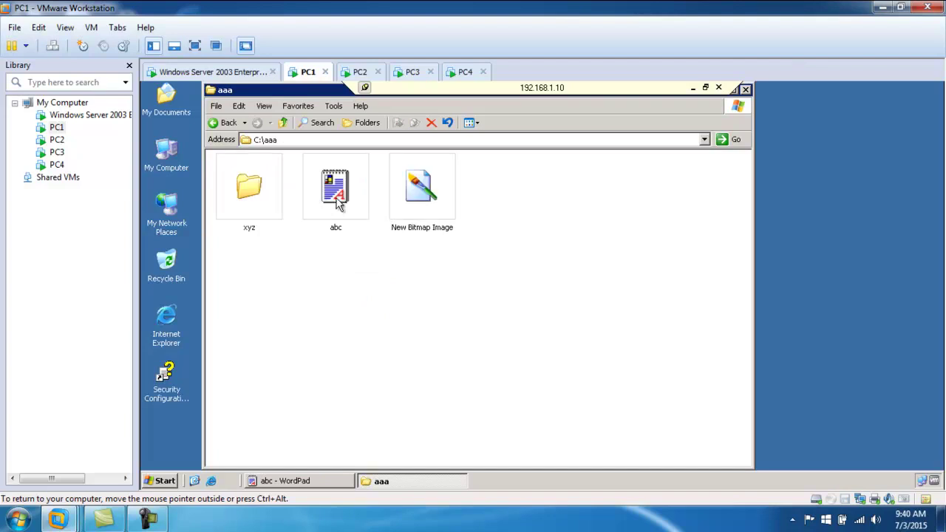
{"action": "right_click", "coordinate": [342, 198]}
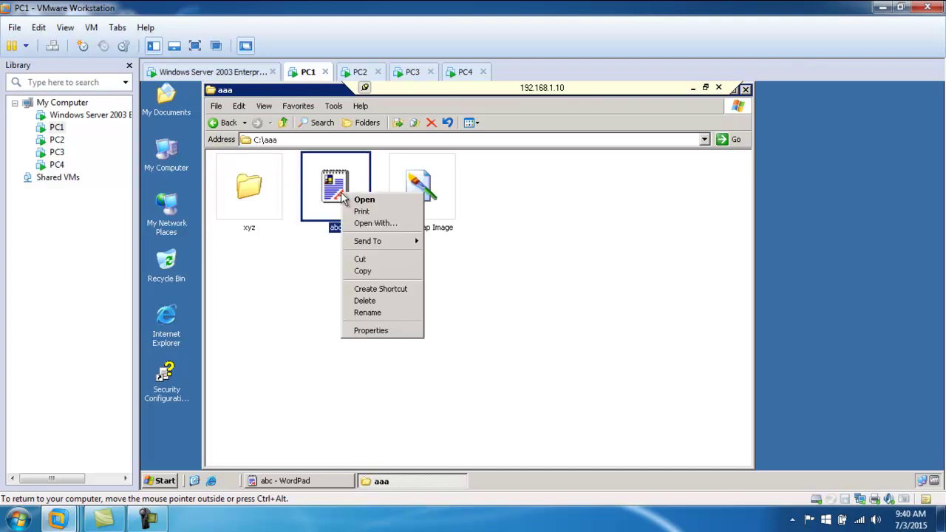
{"action": "left_click", "coordinate": [368, 273]}
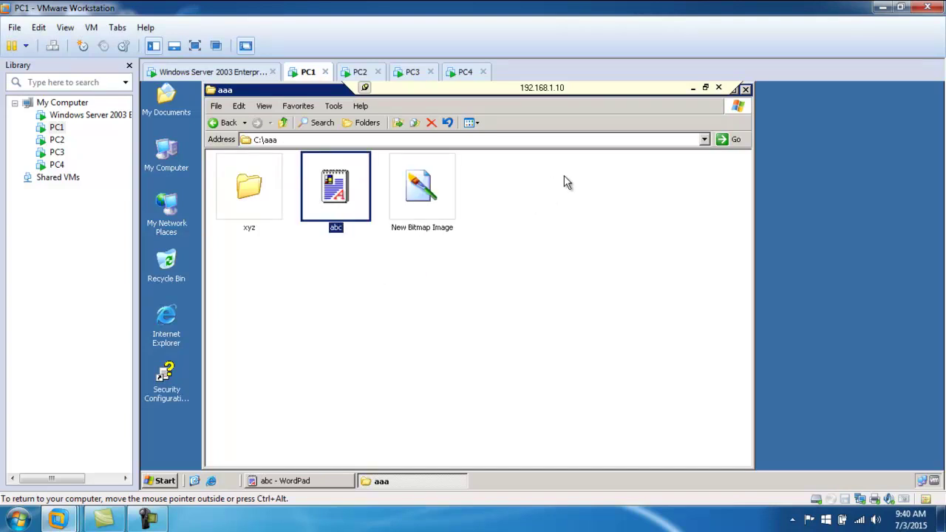
{"action": "left_click", "coordinate": [692, 87]}
{"action": "right_click", "coordinate": [266, 194]}
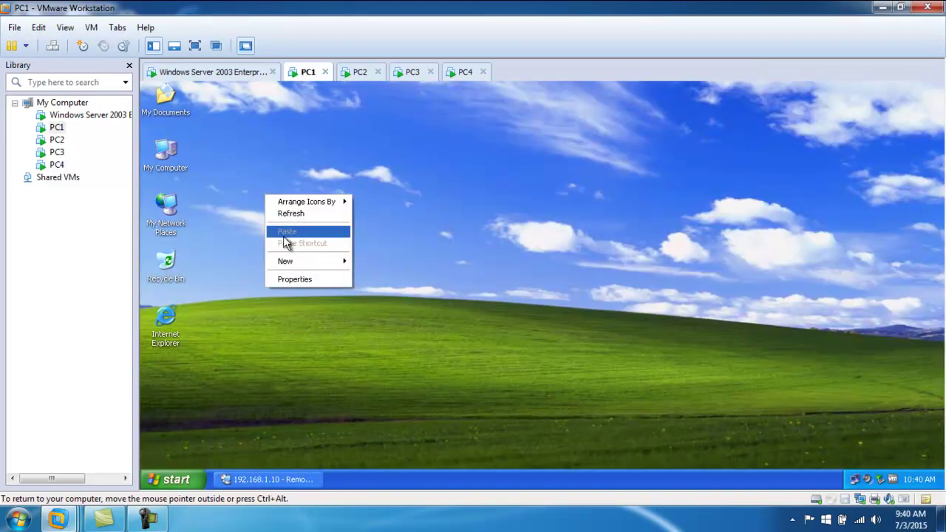
- Restore the 192.168.1.10 session, open abc in WordPad, and close the aaa window
{"action": "left_click", "coordinate": [273, 480]}
{"action": "double_click", "coordinate": [347, 210]}
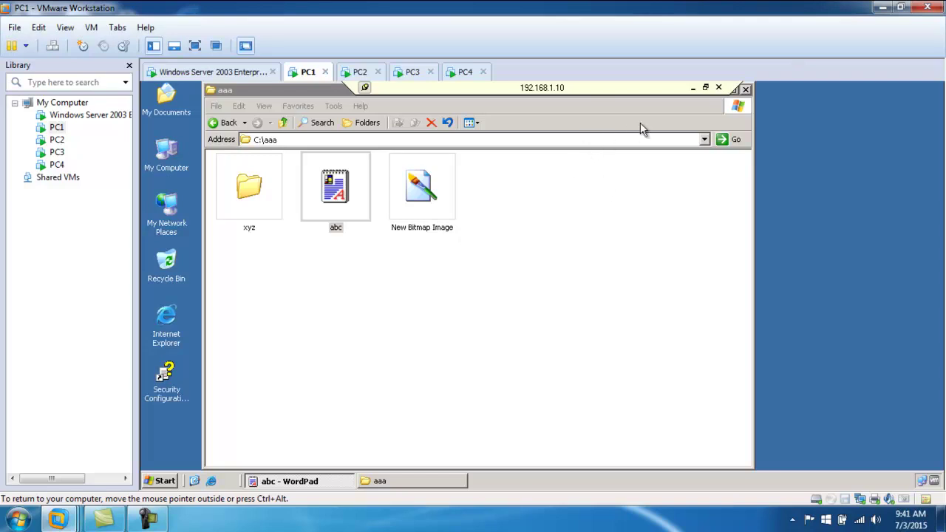
{"action": "left_click", "coordinate": [744, 89]}
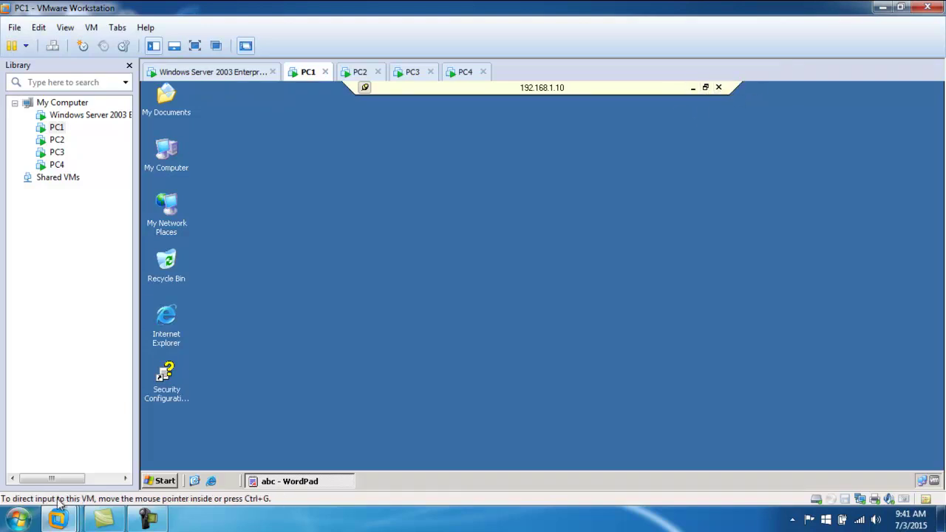
- Log off PC1's guest session and switch to the Windows Server 2003 machine
{"action": "left_click", "coordinate": [160, 481]}
{"action": "left_click", "coordinate": [212, 449]}
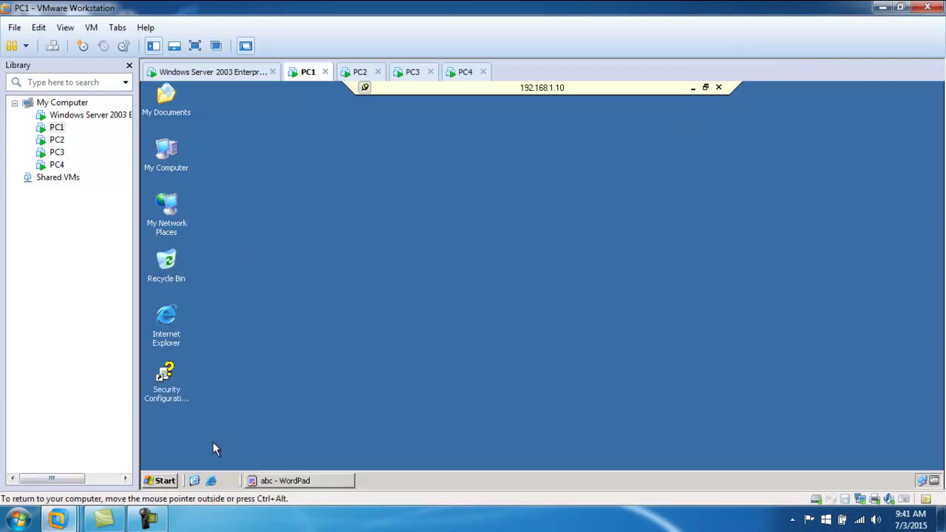
{"action": "left_click", "coordinate": [513, 297]}
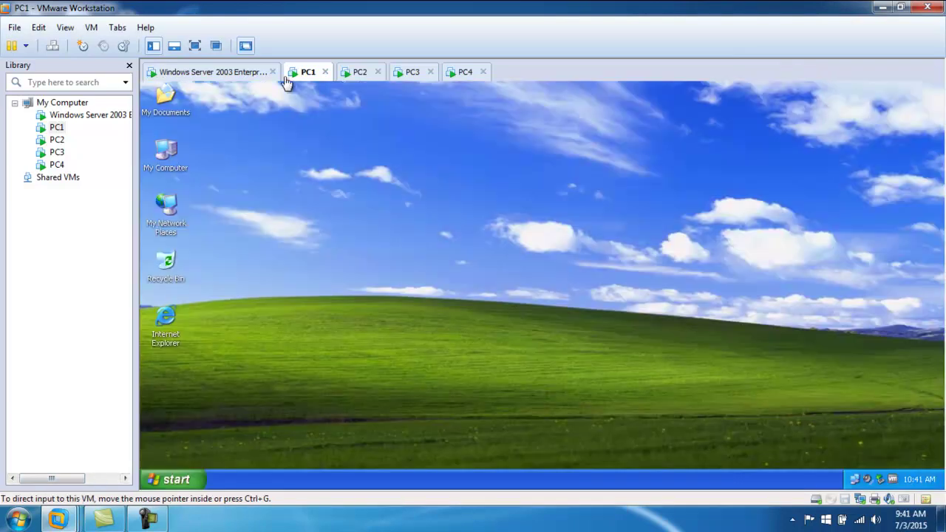
{"action": "left_click", "coordinate": [259, 72]}
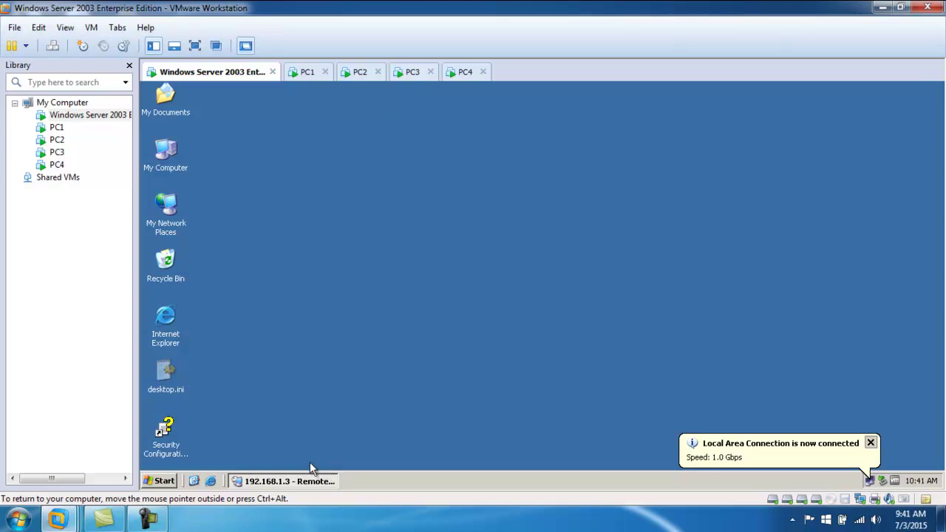
- Launch Remote Desktops from Control Panel > Administrative Tools on the server
{"action": "left_click", "coordinate": [164, 481]}
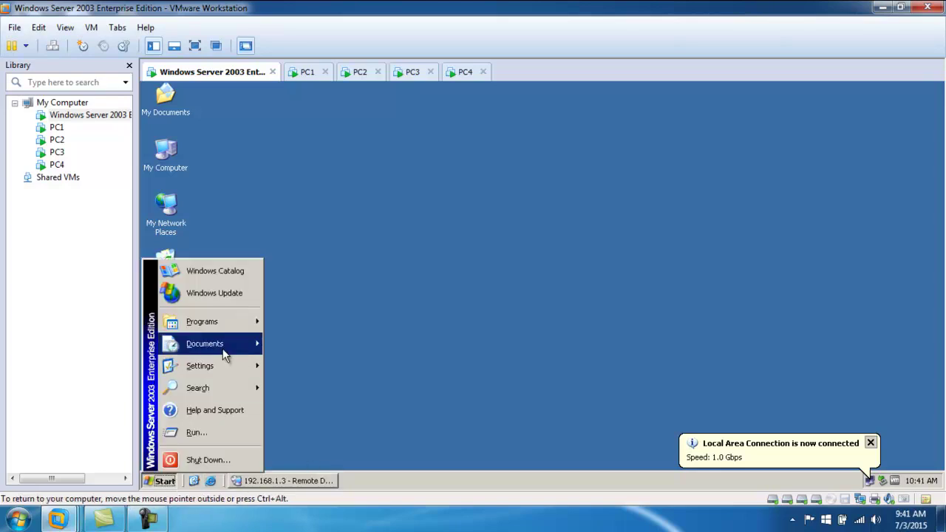
{"action": "mouse_move", "coordinate": [208, 366]}
{"action": "mouse_move", "coordinate": [303, 363]}
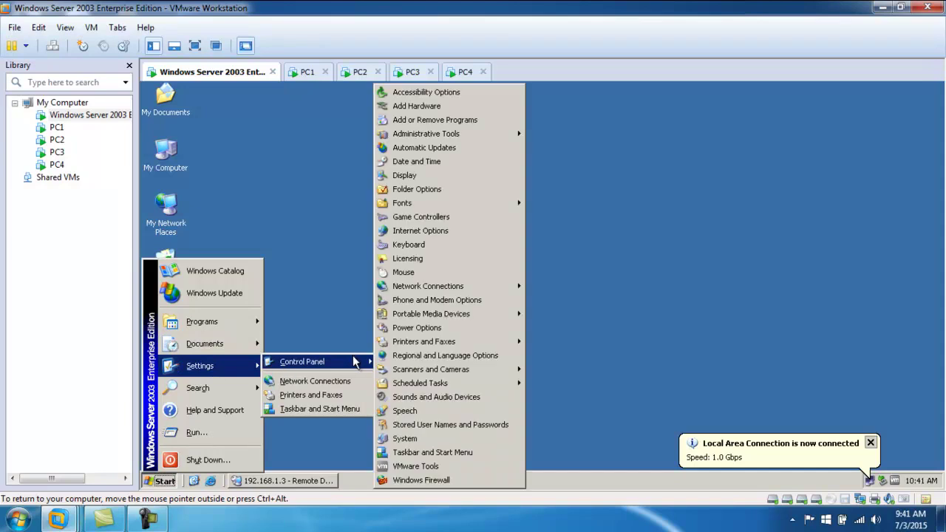
{"action": "mouse_move", "coordinate": [500, 141]}
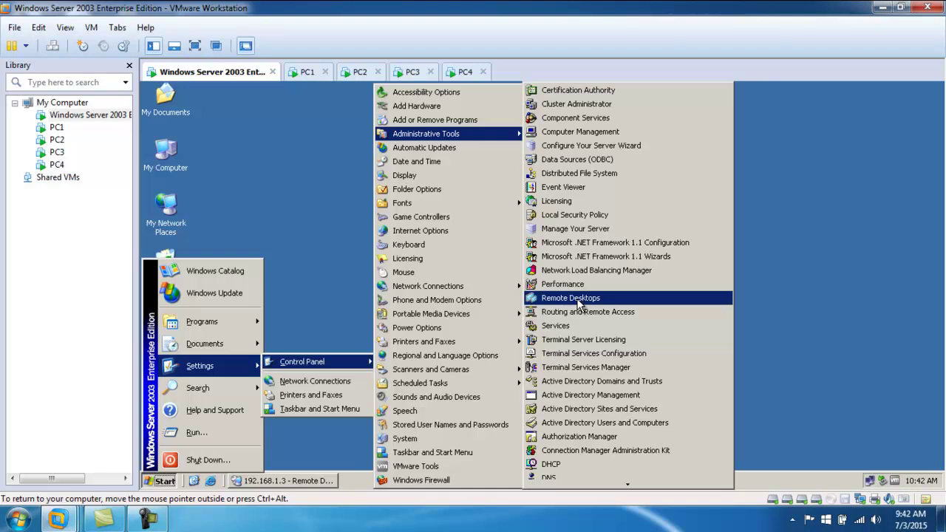
{"action": "left_click", "coordinate": [578, 302]}
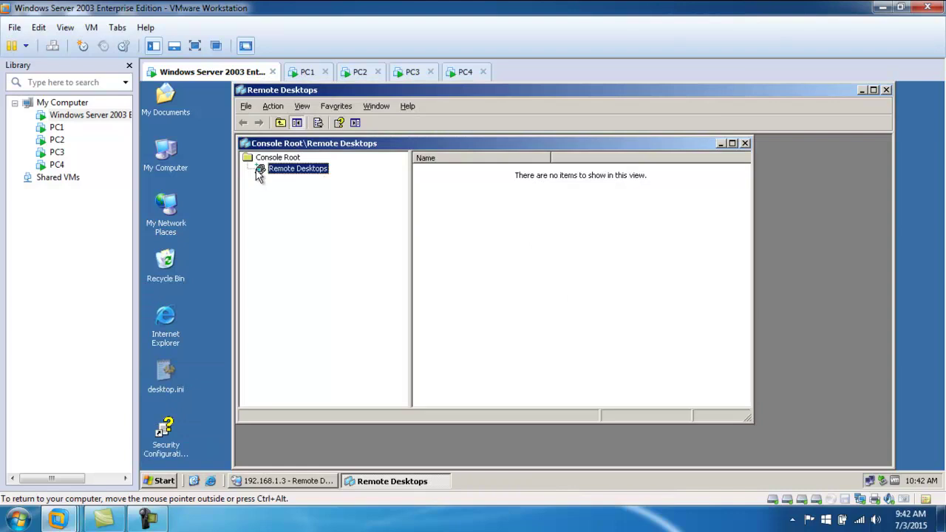
- Maximize the console, cancel an Add New Connection attempt, and close it without saving
{"action": "left_click", "coordinate": [732, 143]}
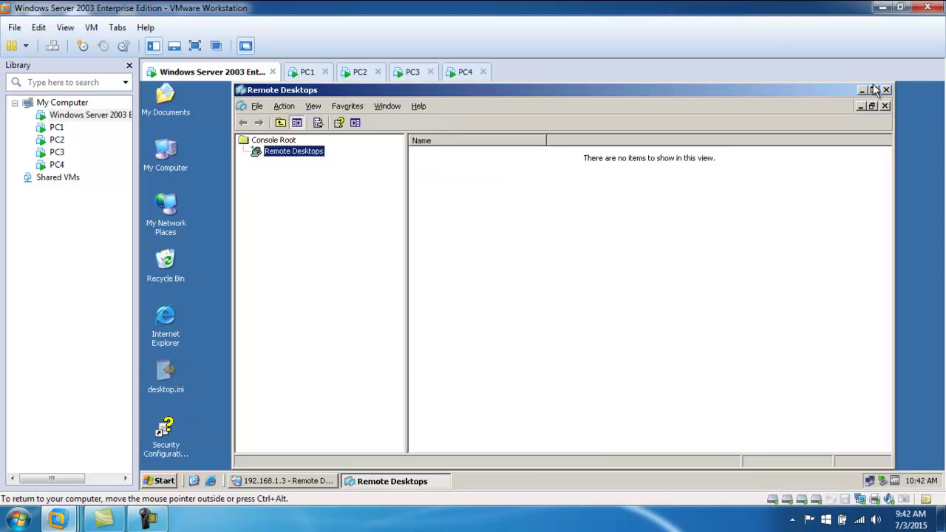
{"action": "left_click", "coordinate": [873, 90]}
{"action": "right_click", "coordinate": [185, 148]}
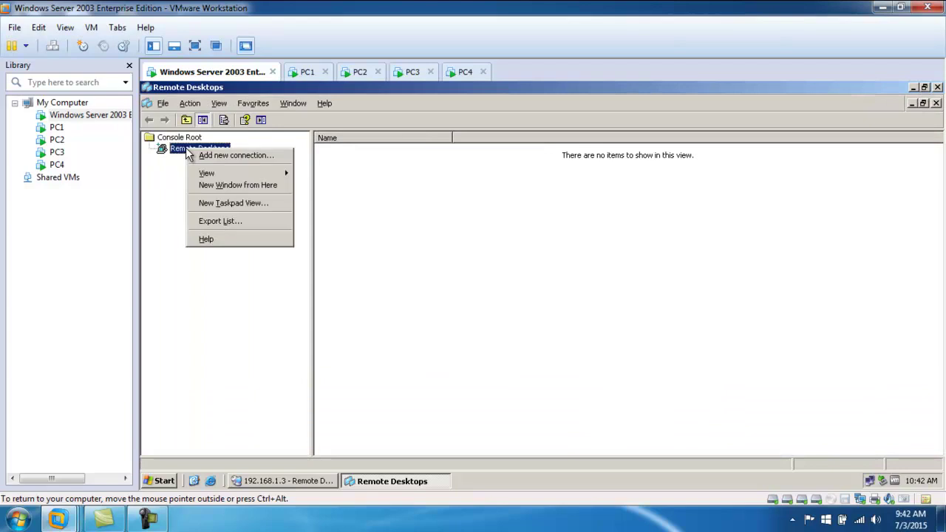
{"action": "left_click", "coordinate": [226, 163]}
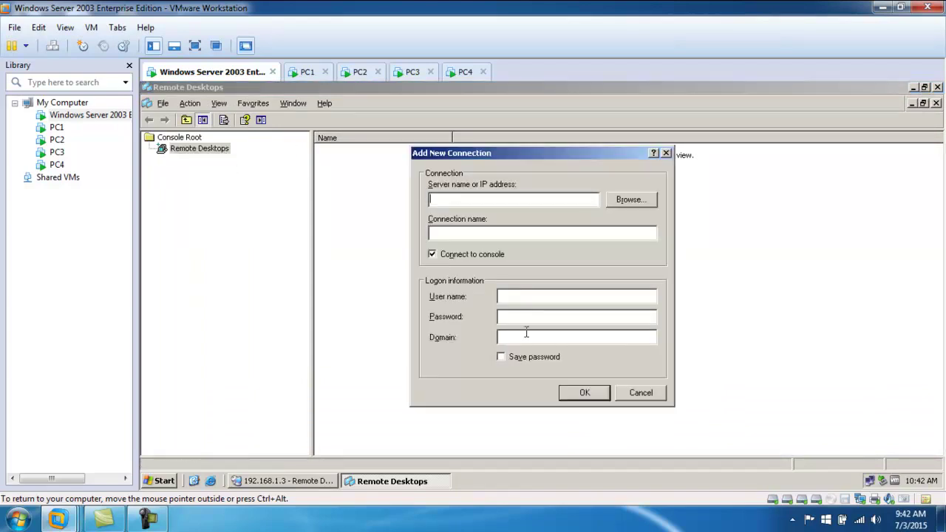
{"action": "left_click", "coordinate": [637, 393]}
{"action": "left_click", "coordinate": [937, 87]}
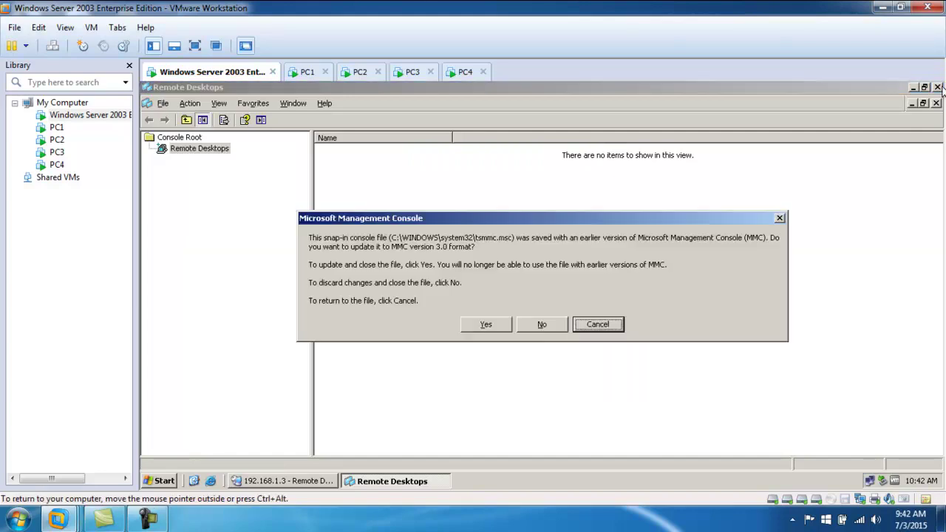
{"action": "left_click", "coordinate": [541, 330]}
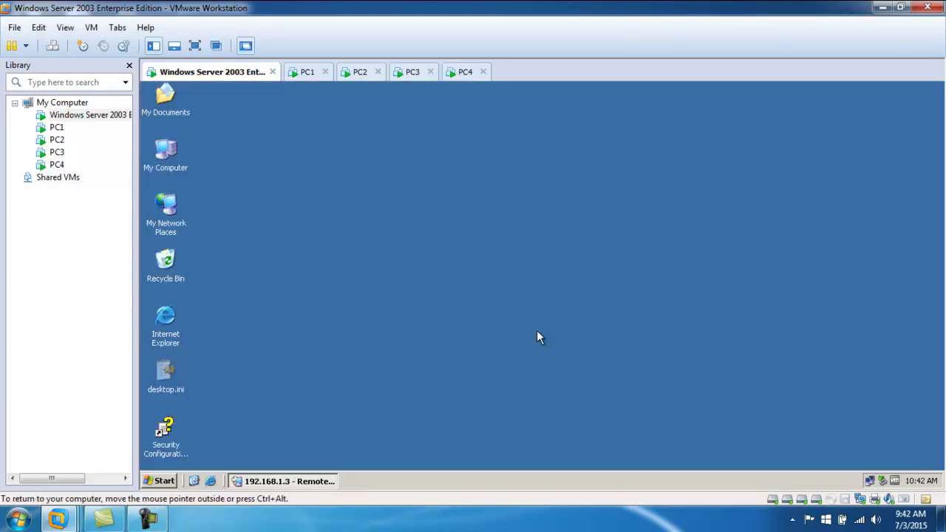
- Log off the 192.168.1.3 Remote Desktop session after dismissing the Windows XP tour notice
{"action": "left_click", "coordinate": [282, 481]}
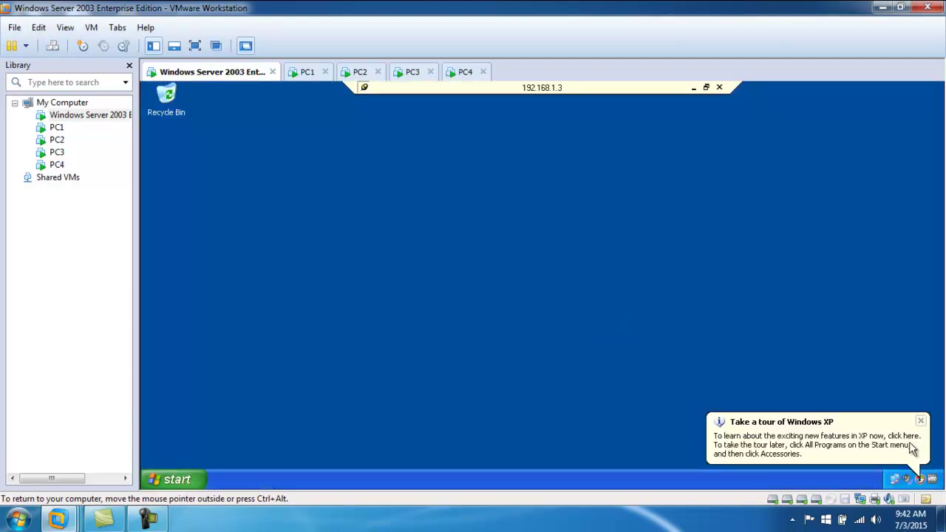
{"action": "left_click", "coordinate": [920, 421]}
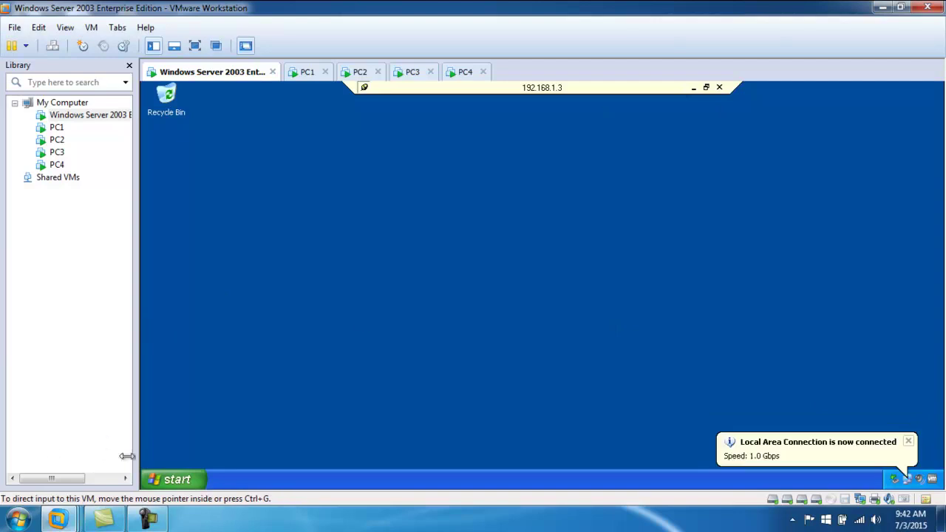
{"action": "left_click", "coordinate": [179, 471]}
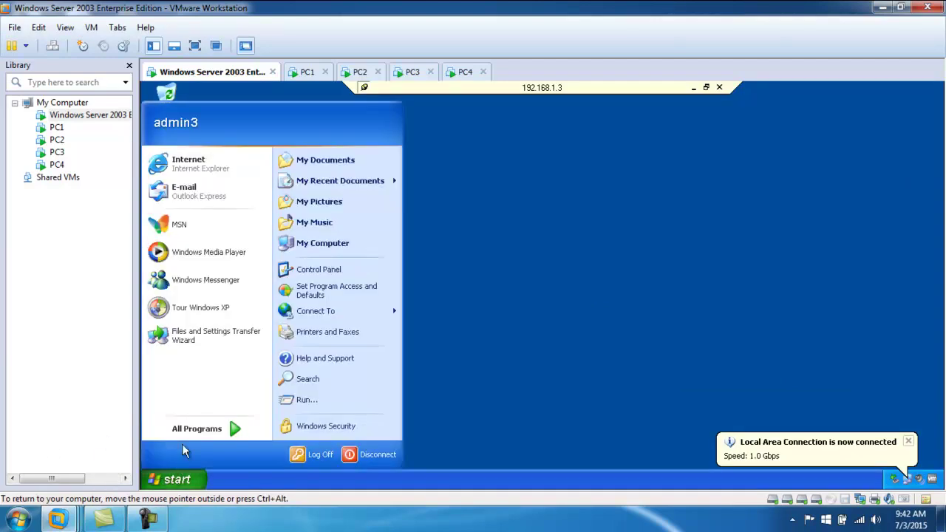
{"action": "left_click", "coordinate": [321, 455]}
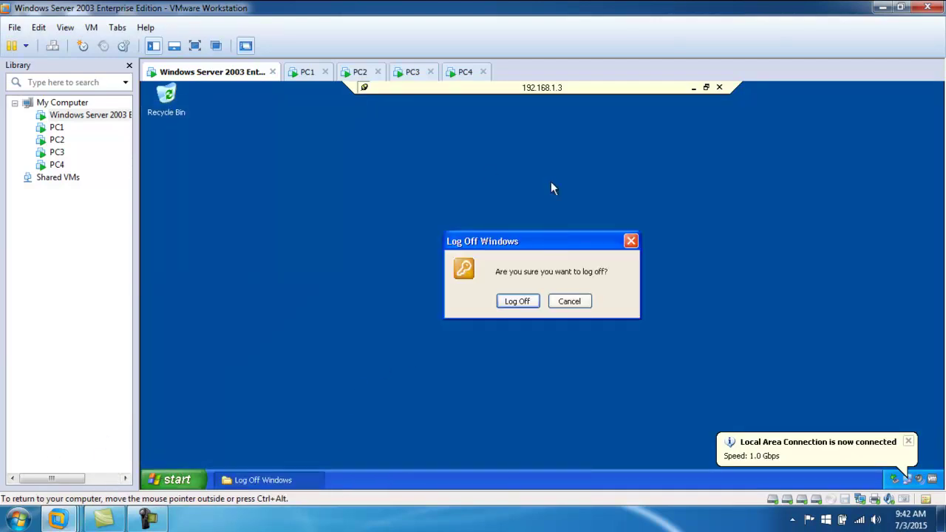
{"action": "left_click", "coordinate": [515, 299]}
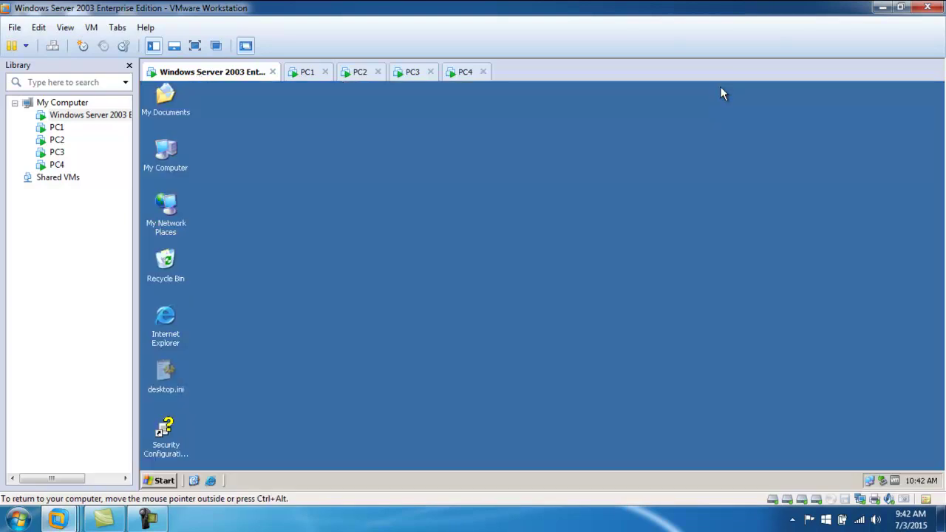
{"action": "left_click", "coordinate": [163, 480]}
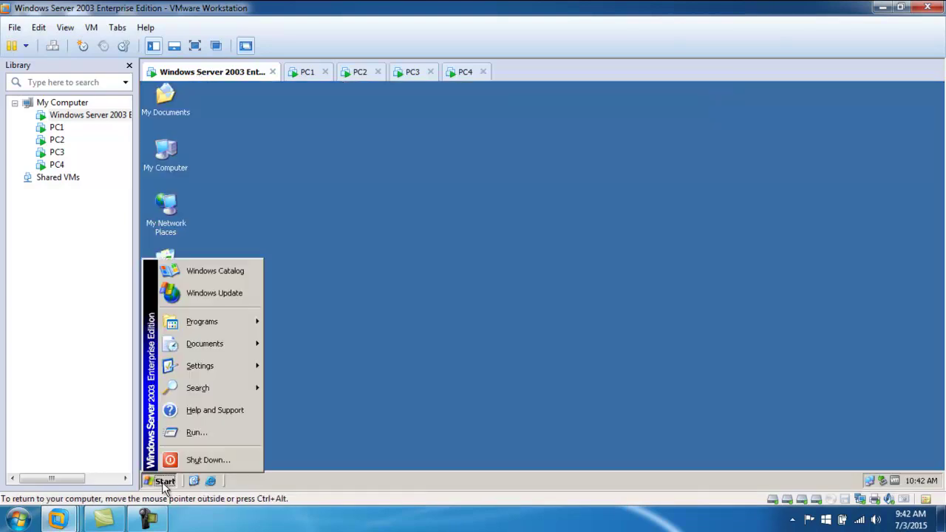
- Relaunch Remote Desktops from Control Panel > Administrative Tools on the server
{"action": "mouse_move", "coordinate": [211, 370]}
{"action": "mouse_move", "coordinate": [340, 362]}
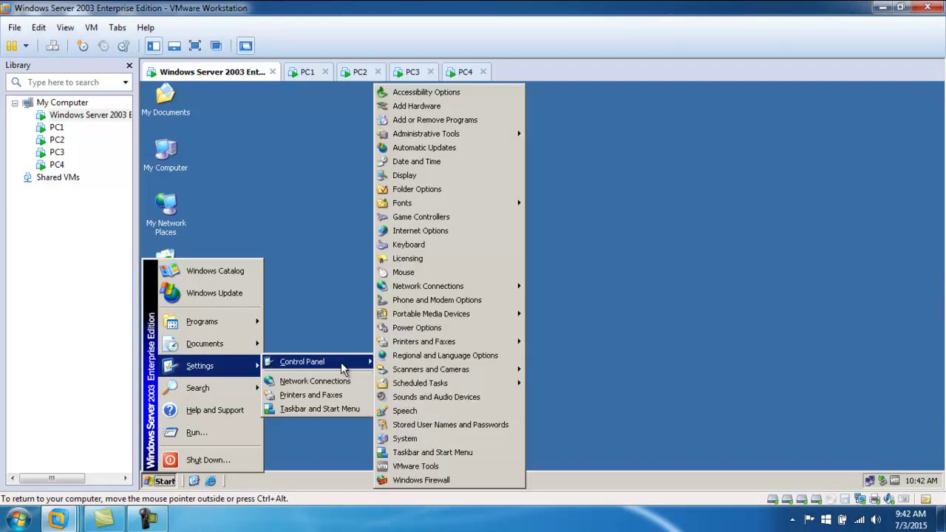
{"action": "mouse_move", "coordinate": [453, 136]}
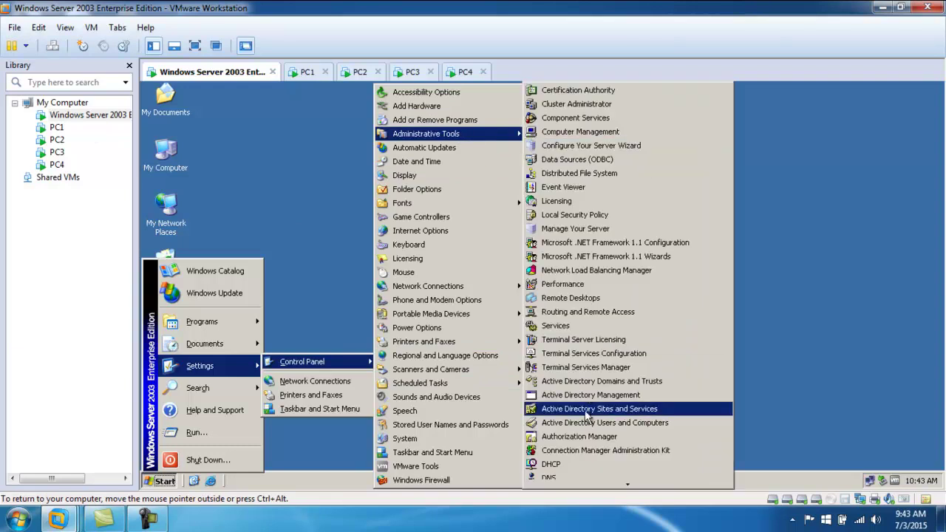
{"action": "left_click", "coordinate": [597, 298]}
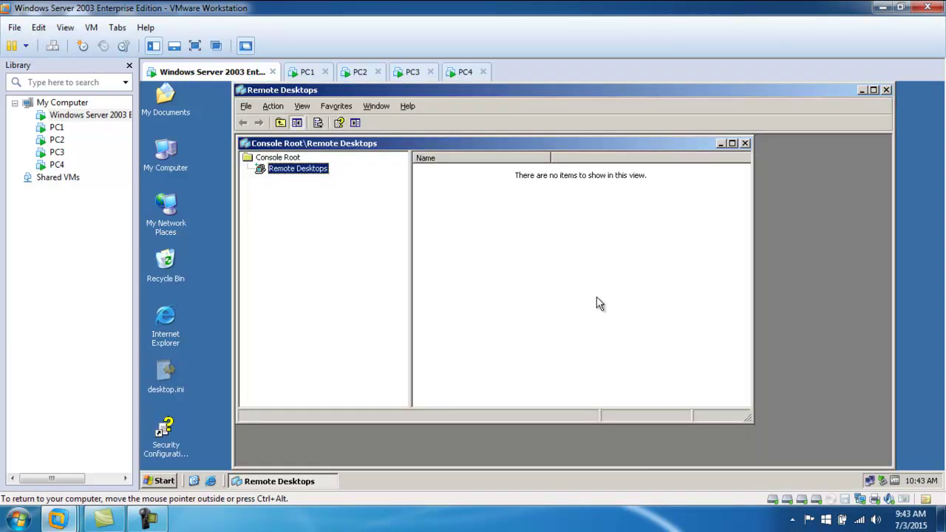
- Maximize the Remote Desktops console and begin adding a new connection
{"action": "left_click", "coordinate": [731, 143]}
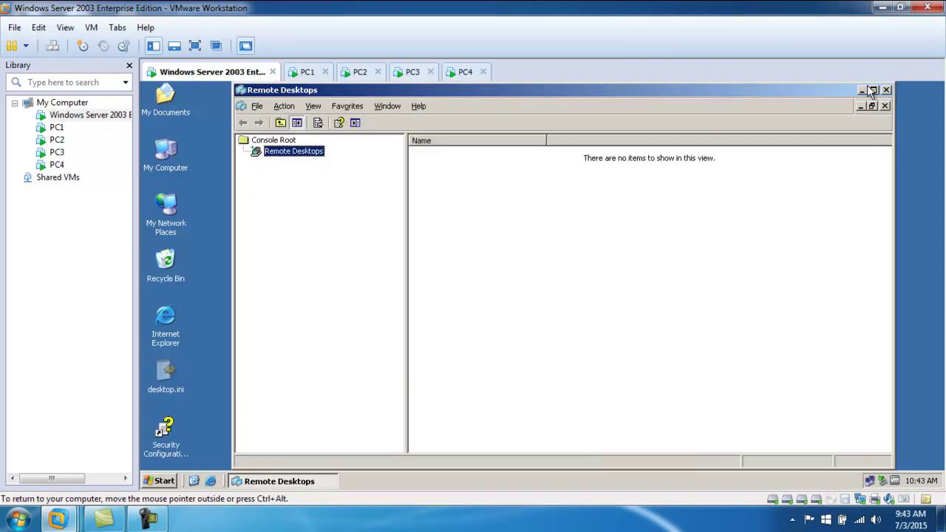
{"action": "left_click", "coordinate": [873, 89]}
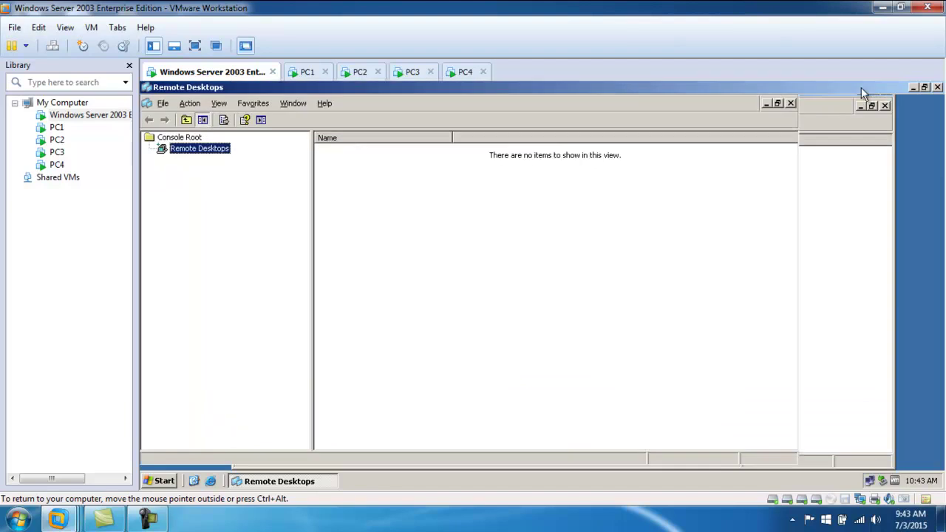
{"action": "right_click", "coordinate": [194, 153]}
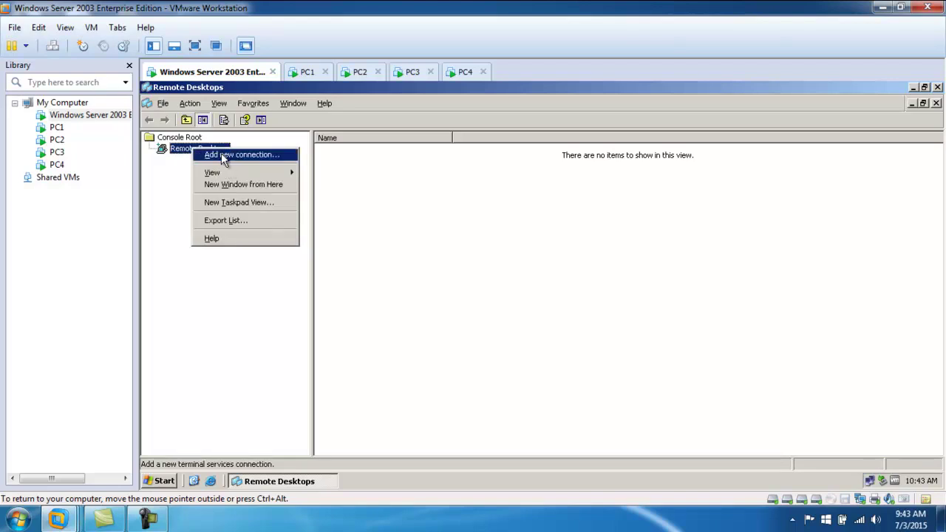
{"action": "left_click", "coordinate": [221, 155]}
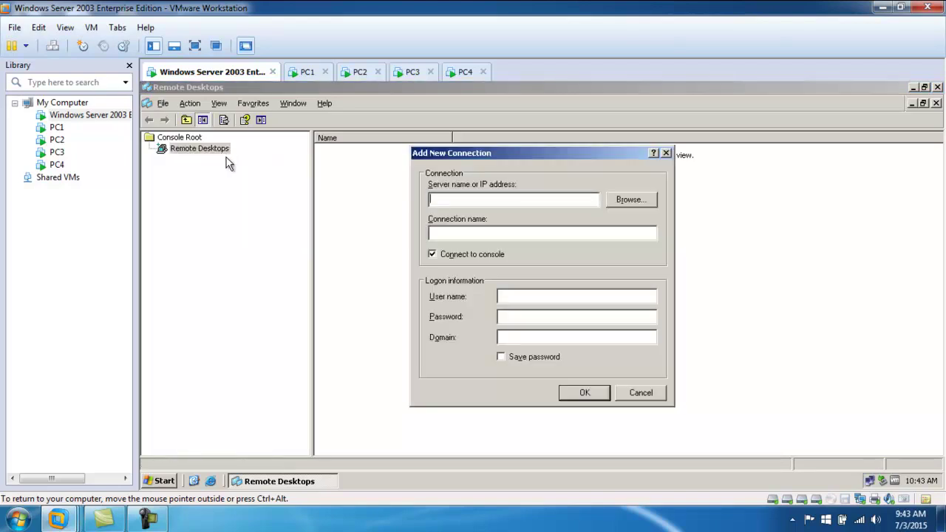
{"action": "left_click", "coordinate": [628, 202]}
{"action": "left_click", "coordinate": [634, 364]}
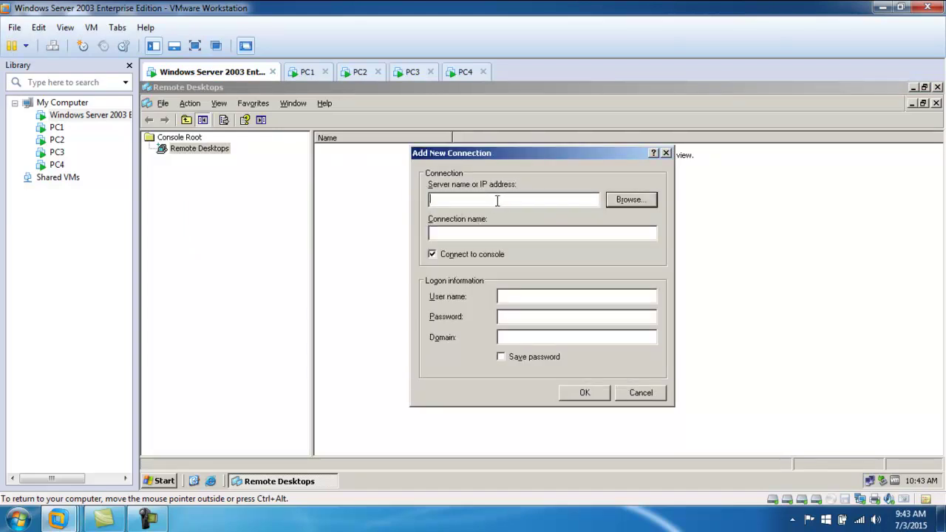
- Add a PC1 connection with the user name entered and Save password ticked
{"action": "type", "text": "192.1"}
{"action": "type", "text": "68.1.1"}
{"action": "key", "text": "BackSpace"}
{"action": "key", "text": "BackSpace"}
{"action": "key", "text": "BackSpace"}
{"action": "key", "text": "BackSpace"}
{"action": "key", "text": "BackSpace"}
{"action": "key", "text": "BackSpace"}
{"action": "key", "text": "BackSpace"}
{"action": "key", "text": "BackSpace"}
{"action": "key", "text": "BackSpace"}
{"action": "key", "text": "BackSpace"}
{"action": "key", "text": "BackSpace"}
{"action": "type", "text": "PC1"}
{"action": "left_click", "coordinate": [544, 295]}
{"action": "type", "text": "admin1"}
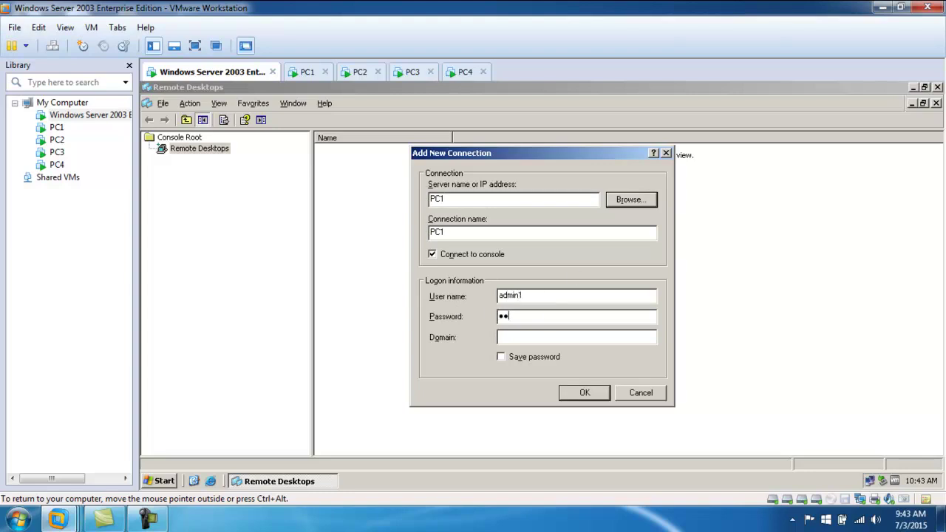
{"action": "left_click", "coordinate": [506, 358]}
{"action": "left_click", "coordinate": [580, 391]}
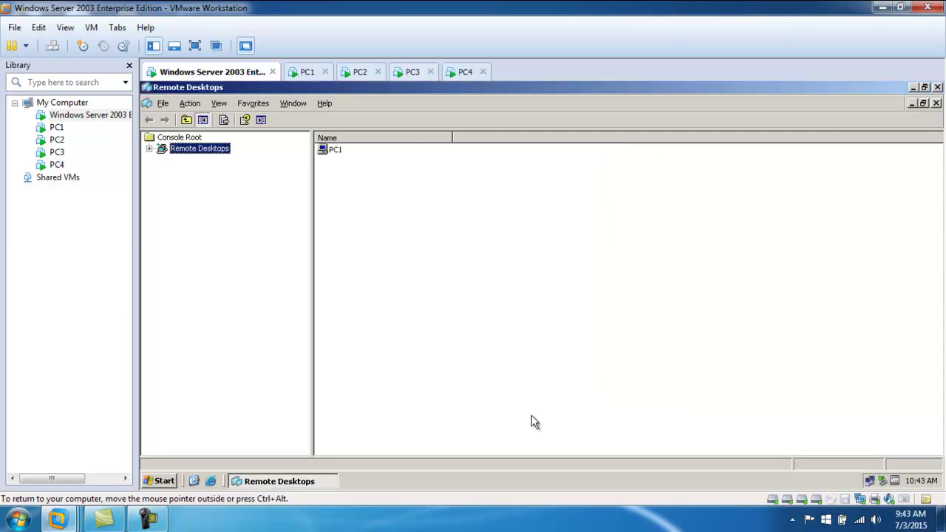
{"action": "left_click", "coordinate": [149, 149]}
- Add a PC2 connection to the Remote Desktops console
{"action": "right_click", "coordinate": [189, 150]}
{"action": "left_click", "coordinate": [222, 157]}
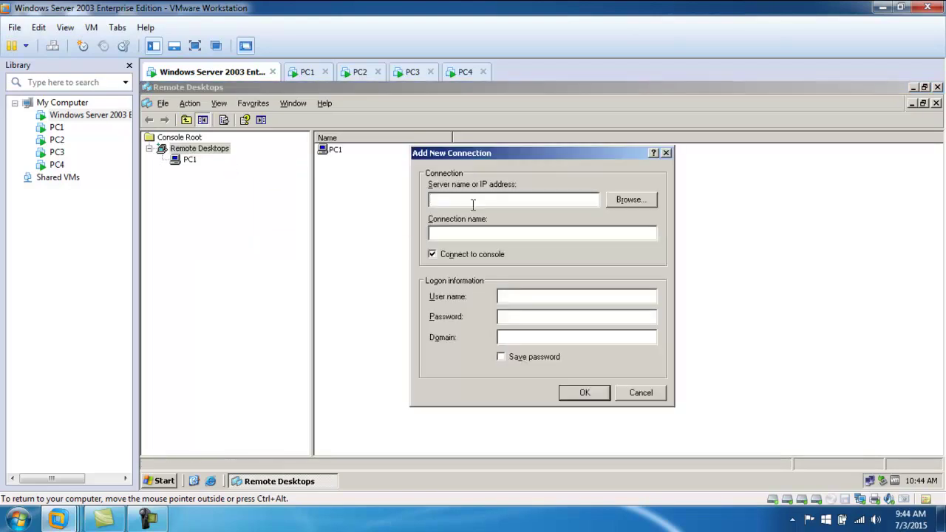
{"action": "type", "text": "PC2"}
{"action": "key", "text": "Tab"}
{"action": "key", "text": "Tab"}
{"action": "key", "text": "Tab"}
{"action": "key", "text": "Tab"}
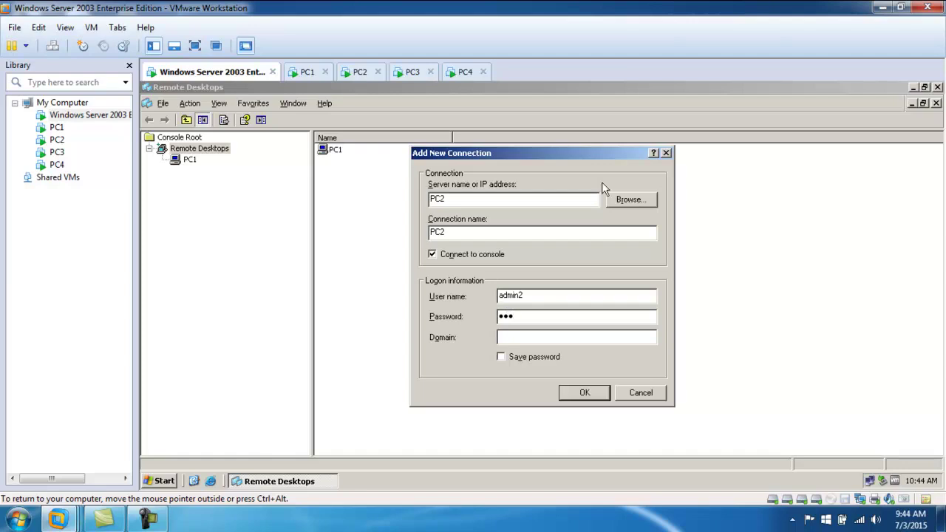
{"action": "left_click", "coordinate": [584, 393]}
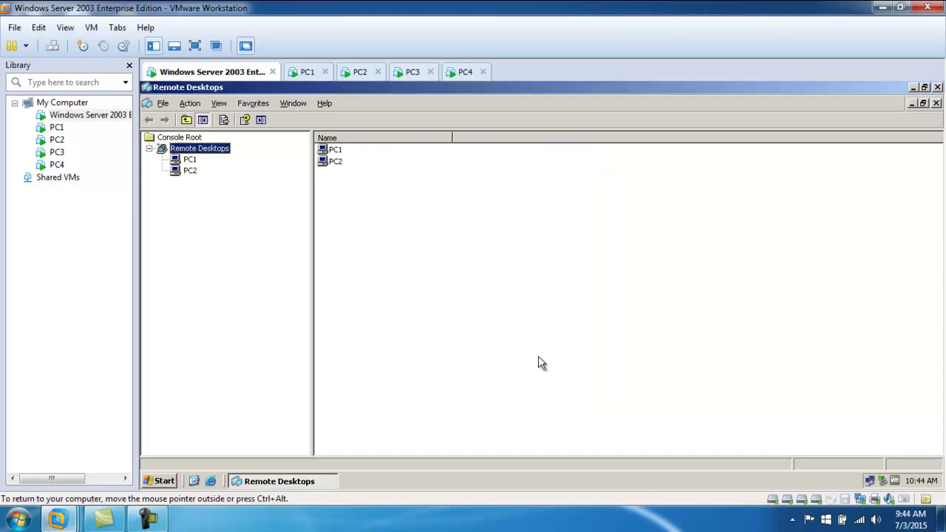
- Add a PC3 connection with its logon credentials entered
{"action": "right_click", "coordinate": [206, 151]}
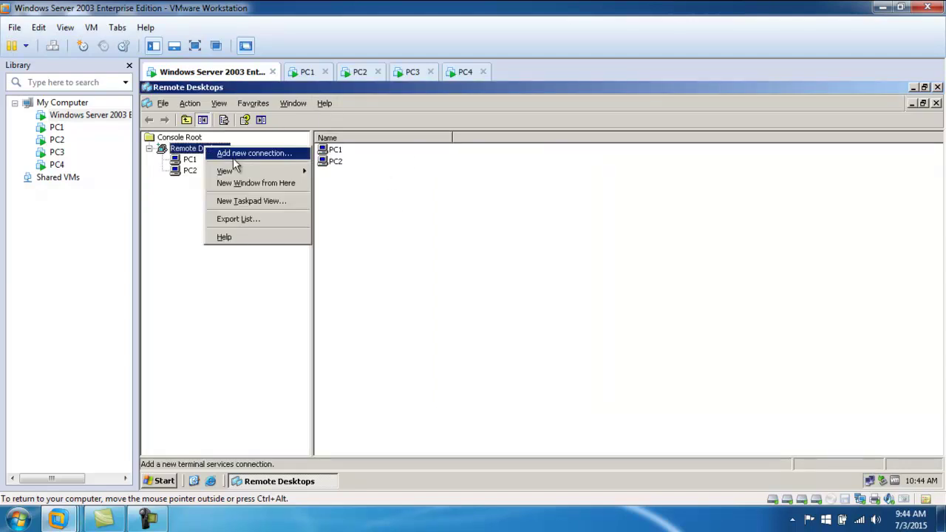
{"action": "left_click", "coordinate": [240, 155]}
{"action": "type", "text": "PC3"}
{"action": "key", "text": "Tab"}
{"action": "key", "text": "Tab"}
{"action": "key", "text": "Tab"}
{"action": "key", "text": "Tab"}
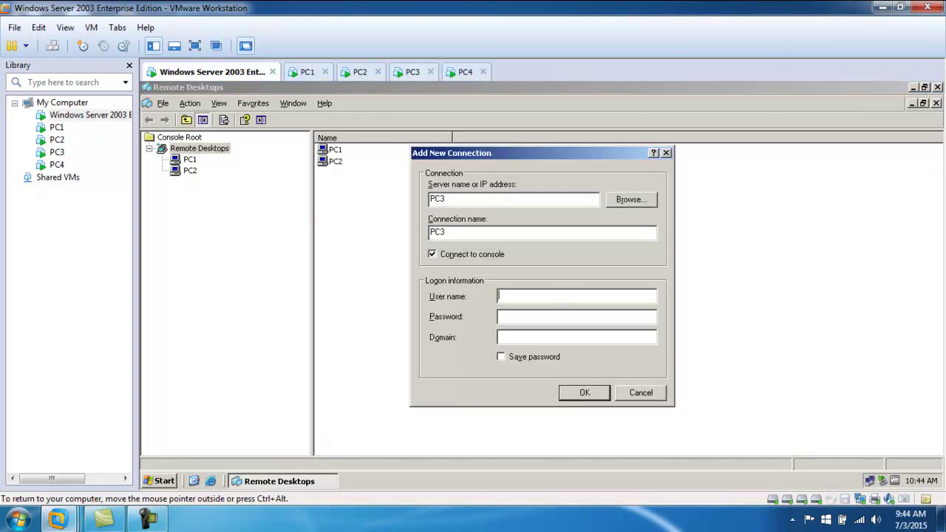
{"action": "type", "text": "admin"}
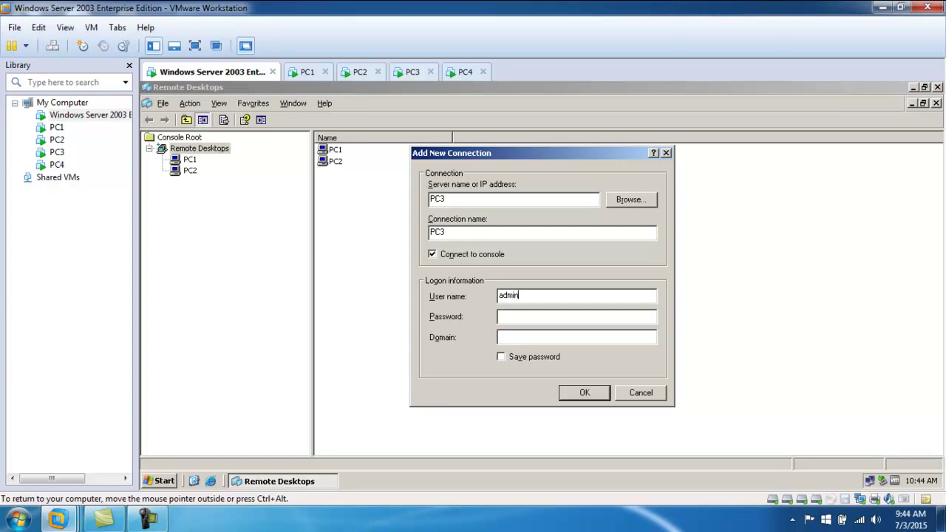
{"action": "type", "text": "23"}
{"action": "left_click", "coordinate": [515, 359]}
{"action": "left_click", "coordinate": [583, 393]}
- Add a PC4 connection with credentials entered and Save password checked
{"action": "right_click", "coordinate": [214, 150]}
{"action": "left_click", "coordinate": [238, 161]}
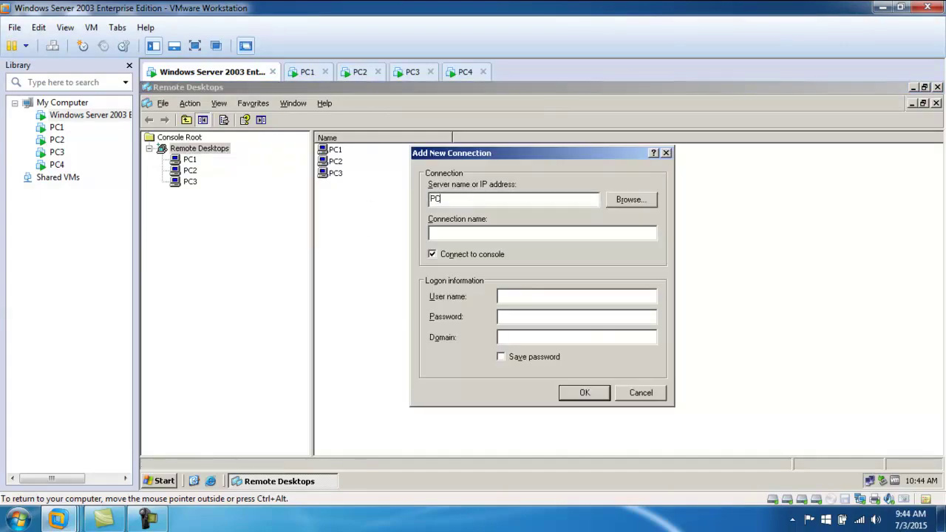
{"action": "key", "text": "Tab"}
{"action": "key", "text": "Tab"}
{"action": "key", "text": "Tab"}
{"action": "key", "text": "Tab"}
{"action": "type", "text": "admin"}
{"action": "key", "text": "Tab"}
{"action": "key", "text": "Tab"}
{"action": "key", "text": "space"}
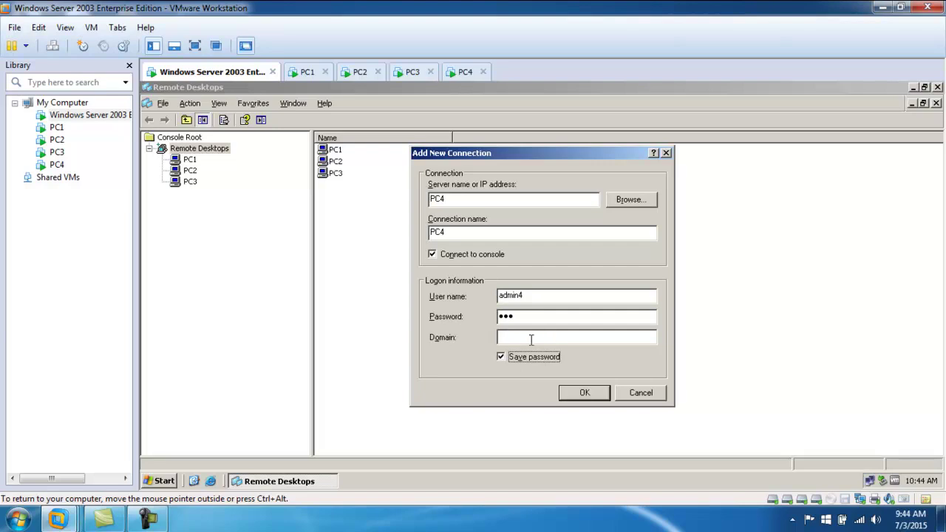
{"action": "left_click", "coordinate": [584, 392]}
- Connect to PC1, accepting its logon message, then to PC2, PC3 and PC4
{"action": "right_click", "coordinate": [191, 158]}
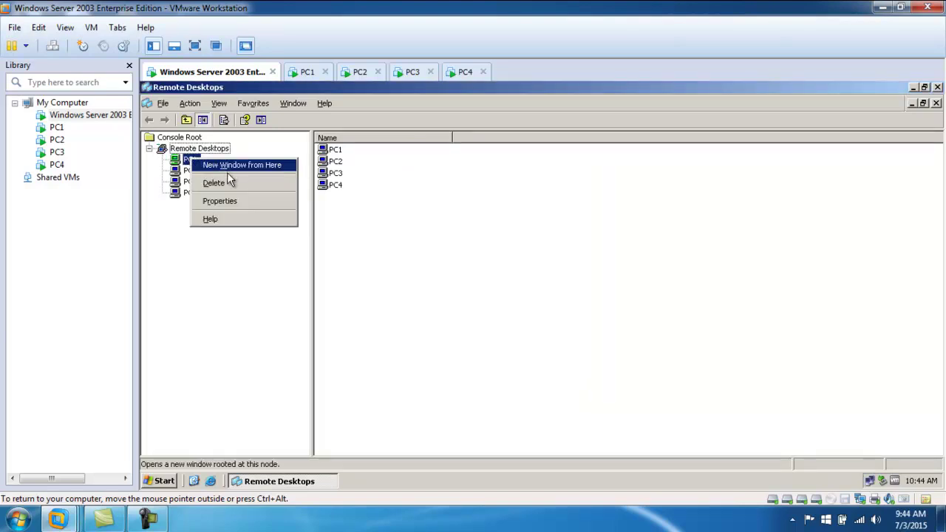
{"action": "left_click", "coordinate": [244, 273]}
{"action": "left_click", "coordinate": [187, 160]}
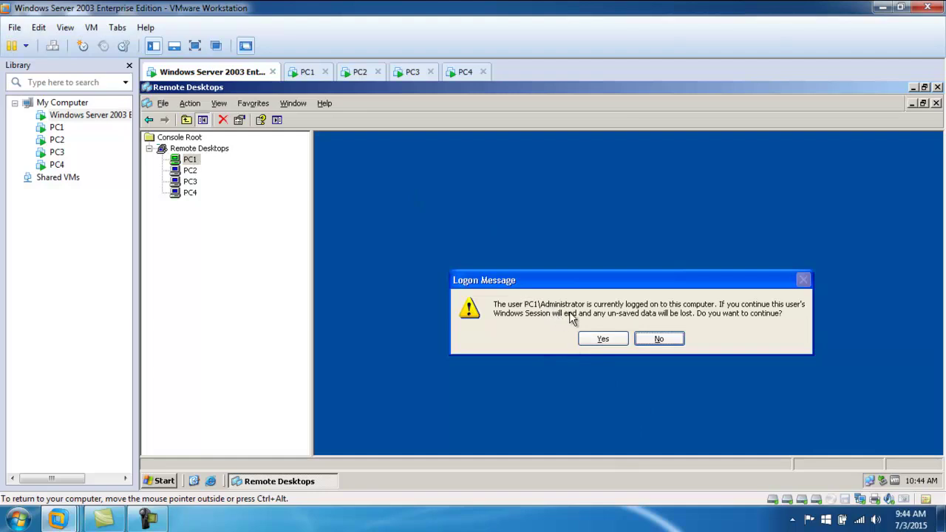
{"action": "left_click", "coordinate": [610, 338]}
{"action": "left_click", "coordinate": [189, 170]}
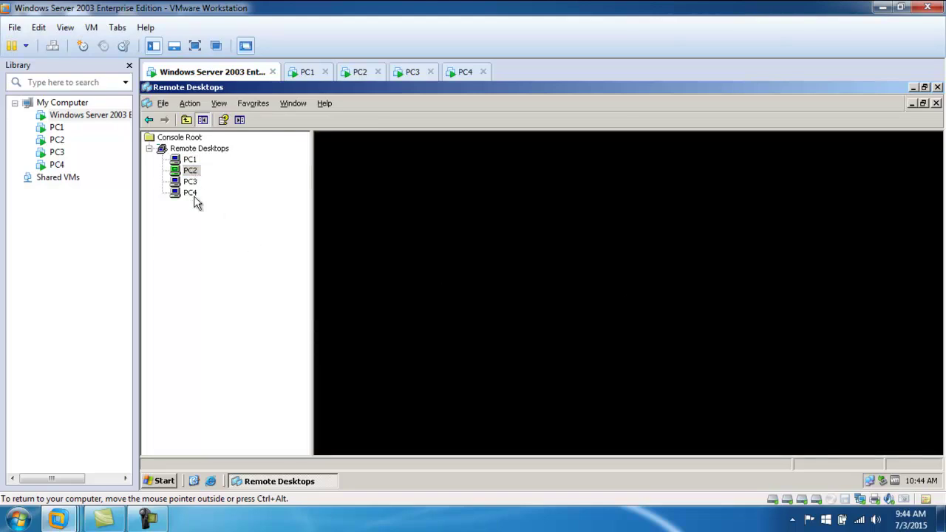
{"action": "left_click", "coordinate": [190, 181]}
{"action": "left_click", "coordinate": [190, 192]}
- Cycle through the PC1–PC4 remote sessions, ending on PC4's desktop
{"action": "left_click", "coordinate": [189, 159]}
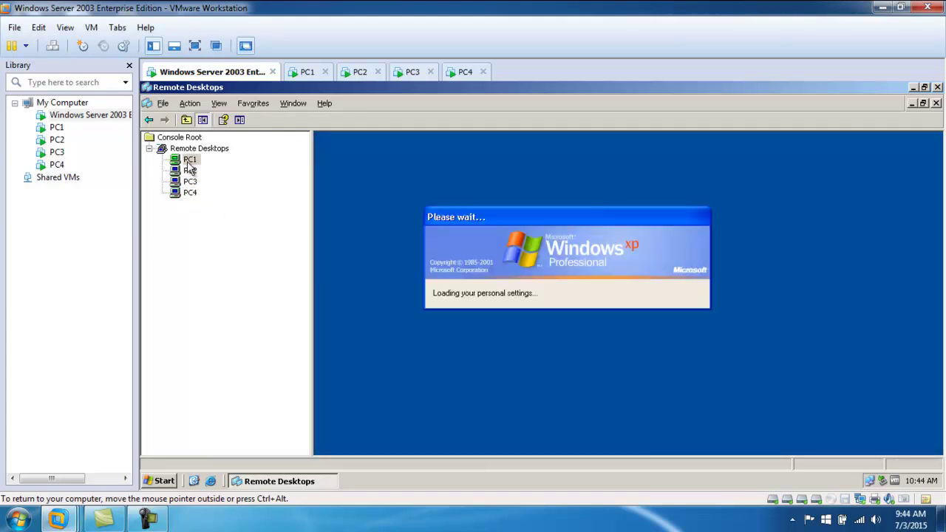
{"action": "left_click", "coordinate": [190, 171]}
{"action": "left_click", "coordinate": [190, 181]}
{"action": "left_click", "coordinate": [190, 192]}
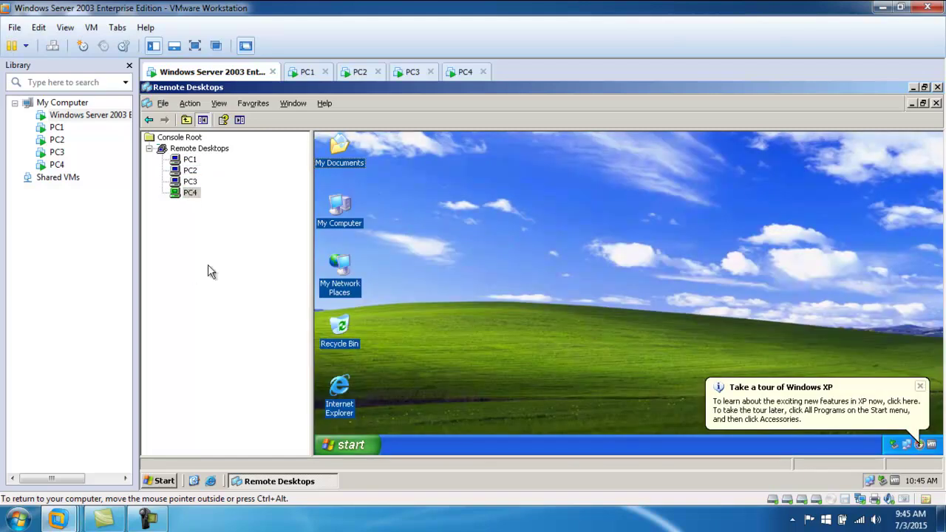
{"action": "left_click", "coordinate": [188, 171]}
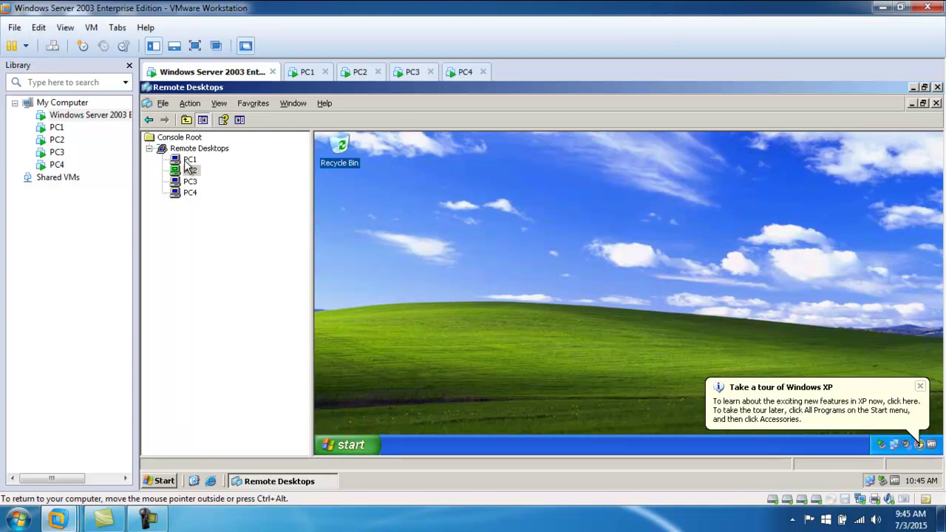
{"action": "left_click", "coordinate": [186, 161]}
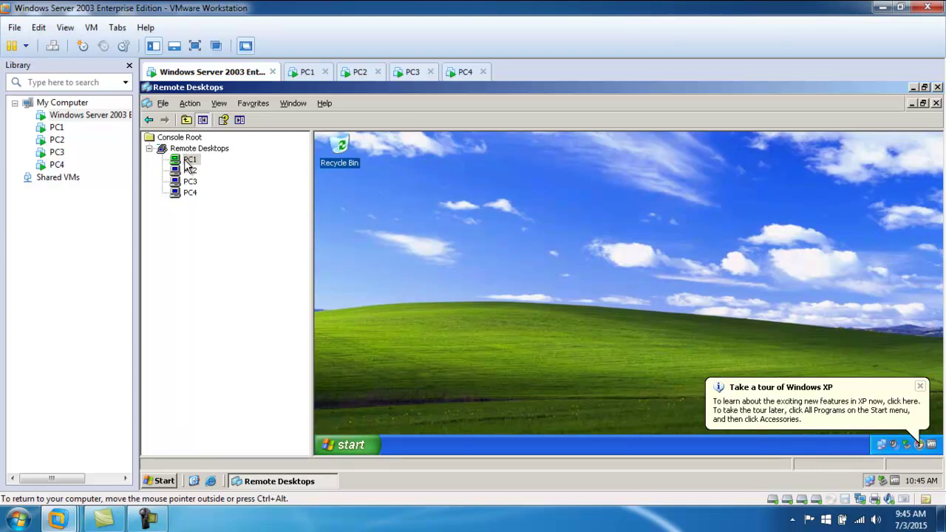
{"action": "left_click", "coordinate": [188, 171]}
{"action": "left_click", "coordinate": [190, 181]}
{"action": "left_click", "coordinate": [190, 193]}
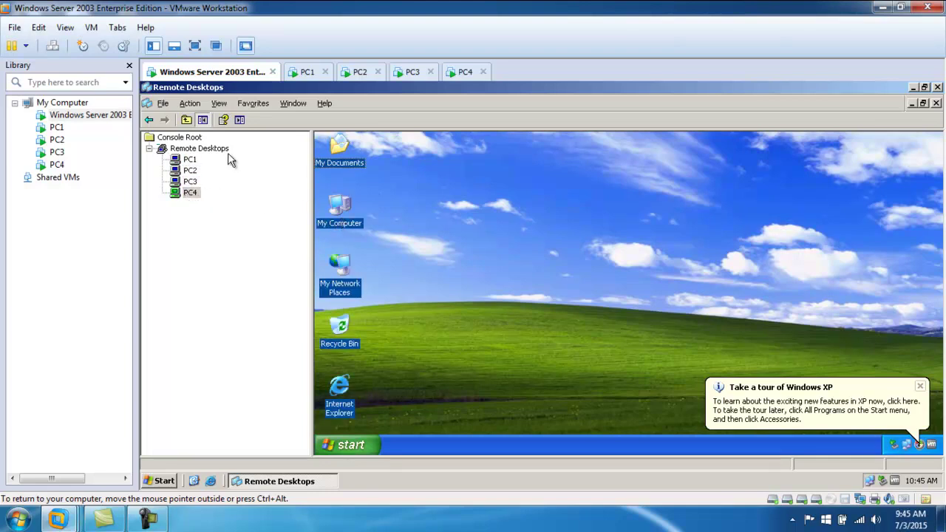
{"action": "left_click", "coordinate": [186, 161]}
{"action": "left_click", "coordinate": [189, 182]}
{"action": "left_click", "coordinate": [190, 193]}
- Minimize Remote Desktops and launch Terminal Services Manager maximized from Administrative Tools
{"action": "left_click", "coordinate": [912, 87]}
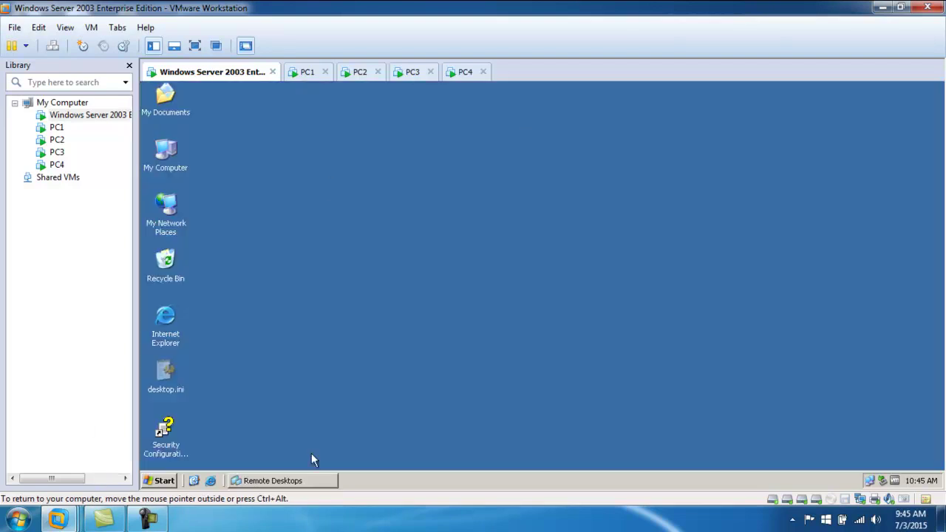
{"action": "left_click", "coordinate": [164, 481]}
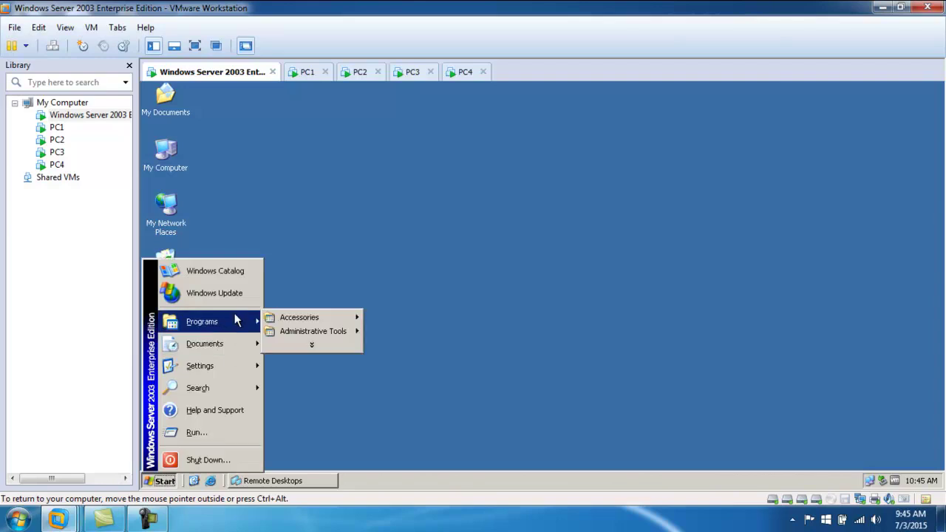
{"action": "mouse_move", "coordinate": [226, 361]}
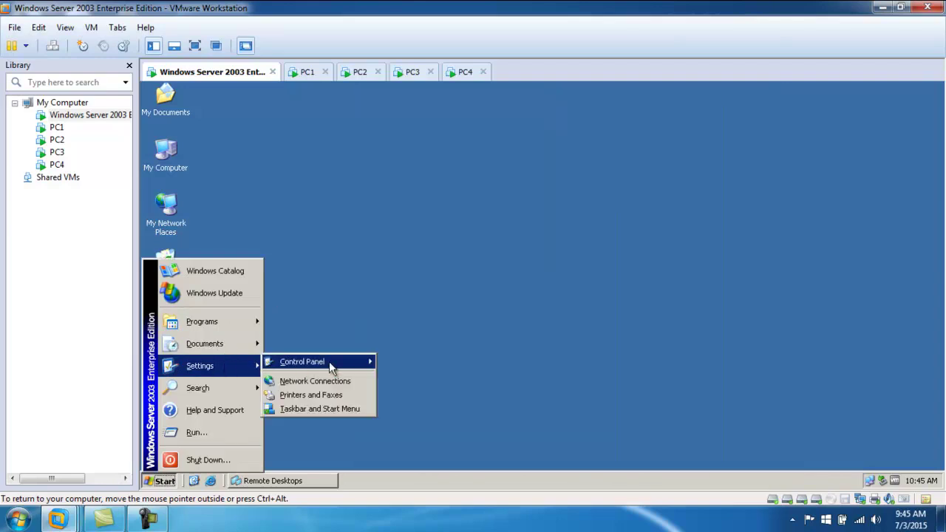
{"action": "mouse_move", "coordinate": [299, 362]}
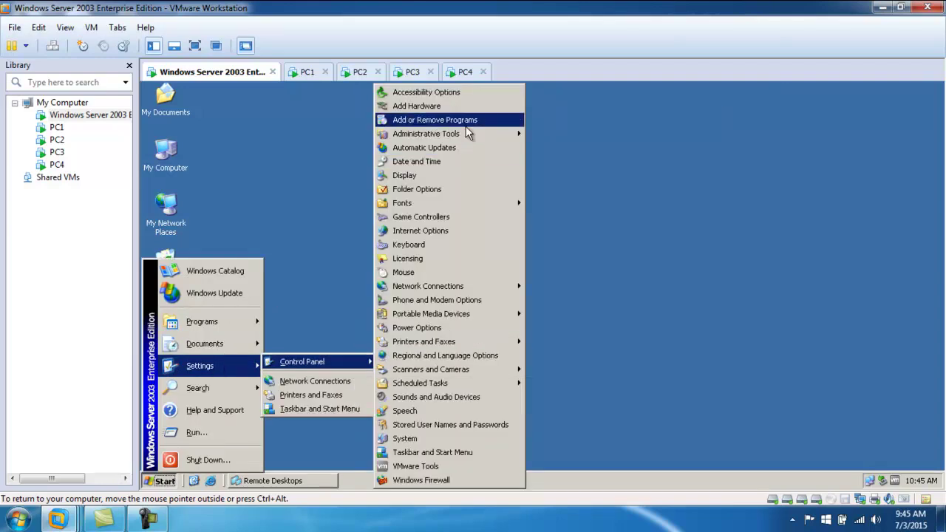
{"action": "mouse_move", "coordinate": [503, 134]}
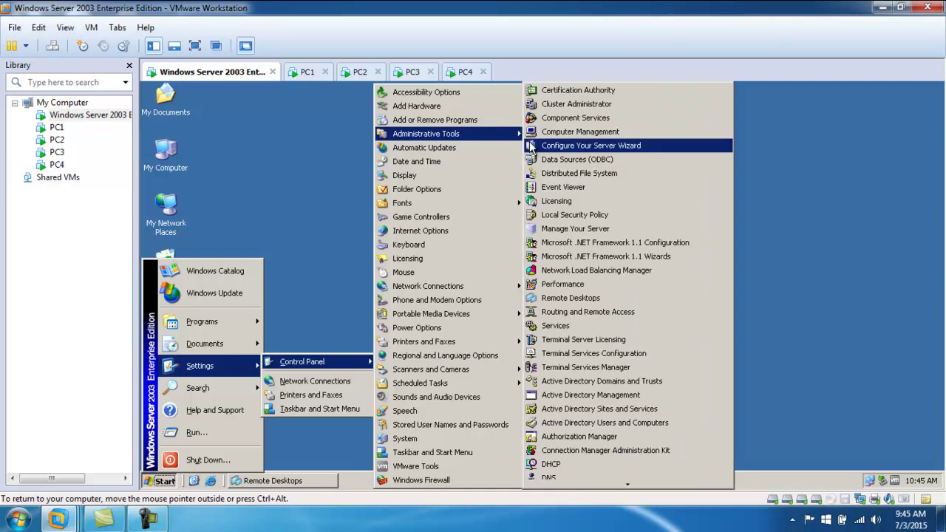
{"action": "left_click", "coordinate": [597, 367]}
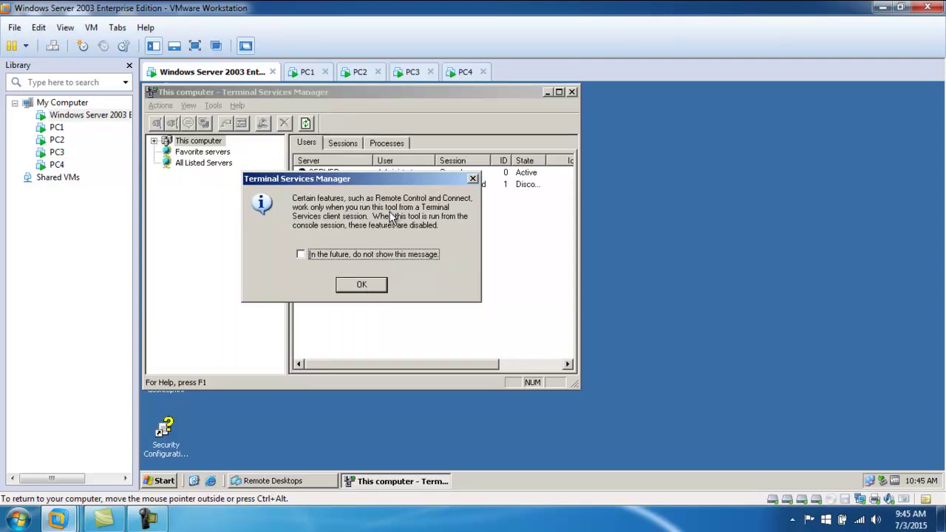
{"action": "left_click", "coordinate": [361, 285]}
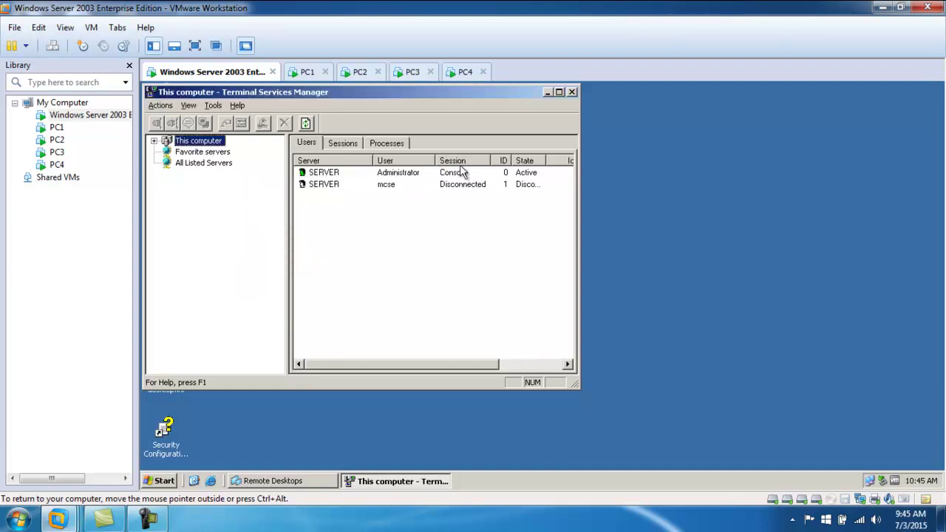
{"action": "left_click", "coordinate": [559, 91]}
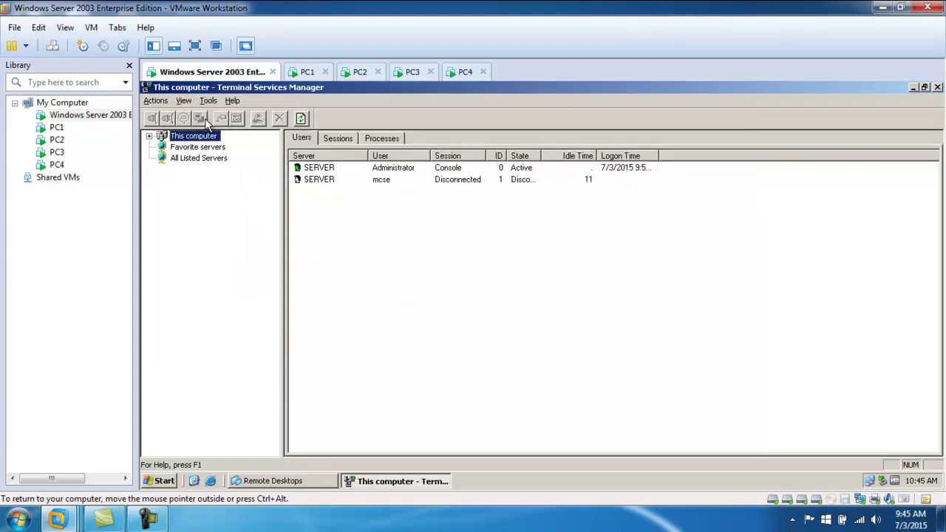
- Try connecting Terminal Services Manager to PC1, then view the server's Sessions list
{"action": "left_click", "coordinate": [155, 101]}
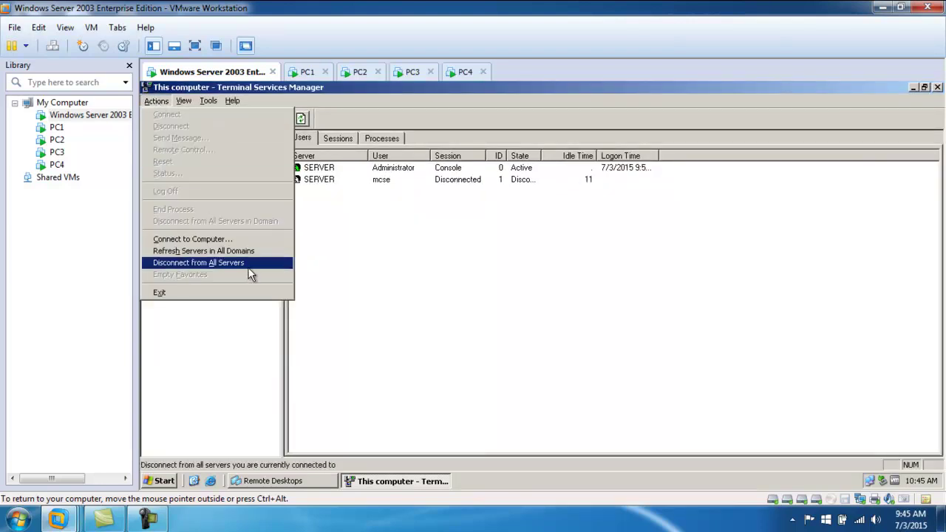
{"action": "left_click", "coordinate": [220, 240]}
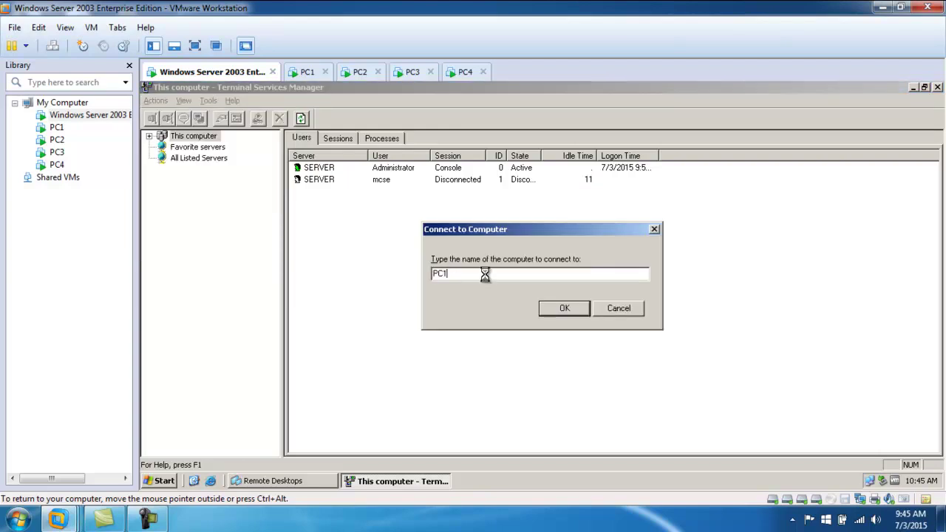
{"action": "key", "text": "Return"}
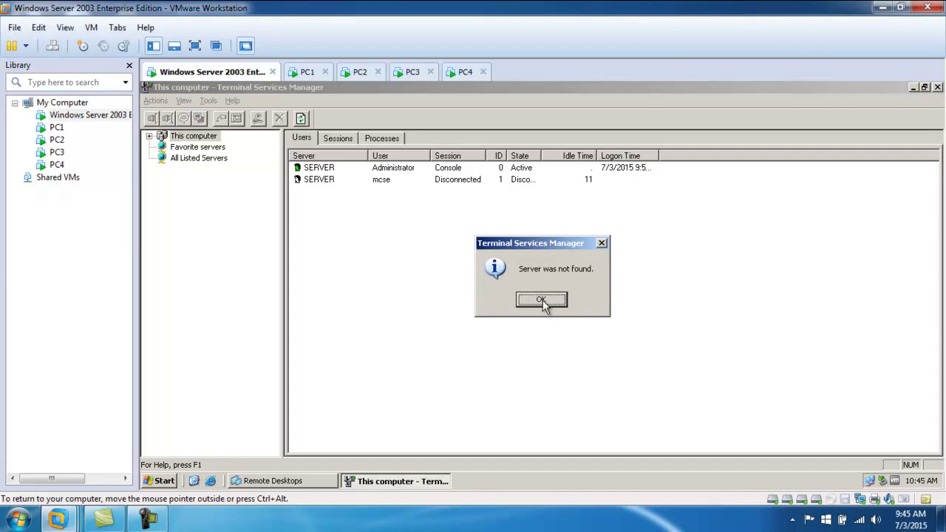
{"action": "left_click", "coordinate": [541, 300]}
{"action": "left_click", "coordinate": [325, 168]}
{"action": "left_click", "coordinate": [341, 138]}
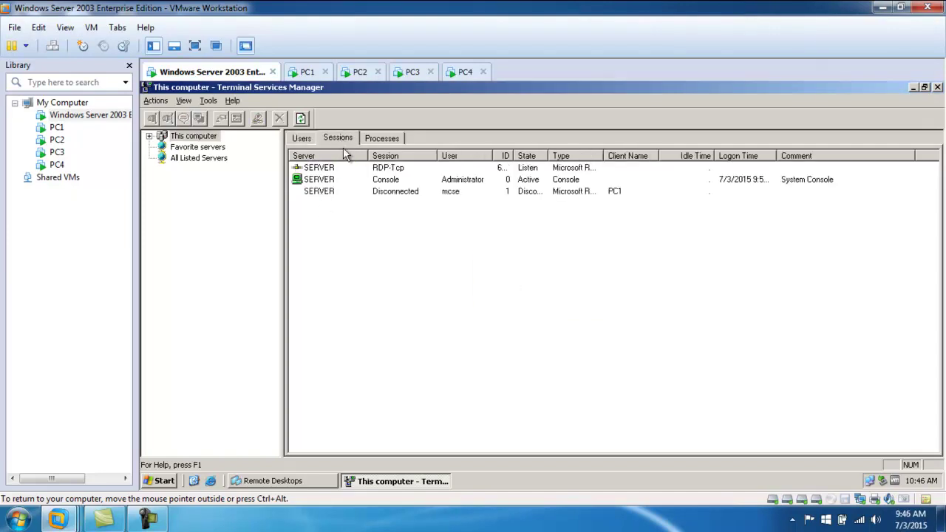
- Send the Console session the message 'Class should be off' and dismiss the received pop-up
{"action": "right_click", "coordinate": [325, 172]}
{"action": "key", "text": "Escape"}
{"action": "left_click", "coordinate": [325, 180]}
{"action": "right_click", "coordinate": [325, 182]}
{"action": "left_click", "coordinate": [354, 212]}
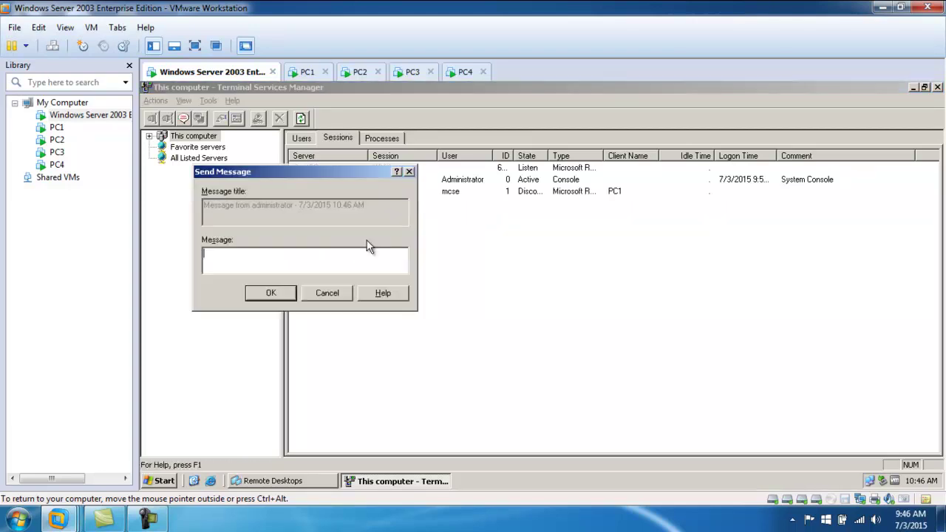
{"action": "type", "text": "Se"}
{"action": "type", "text": "be off"}
{"action": "key", "text": "Return"}
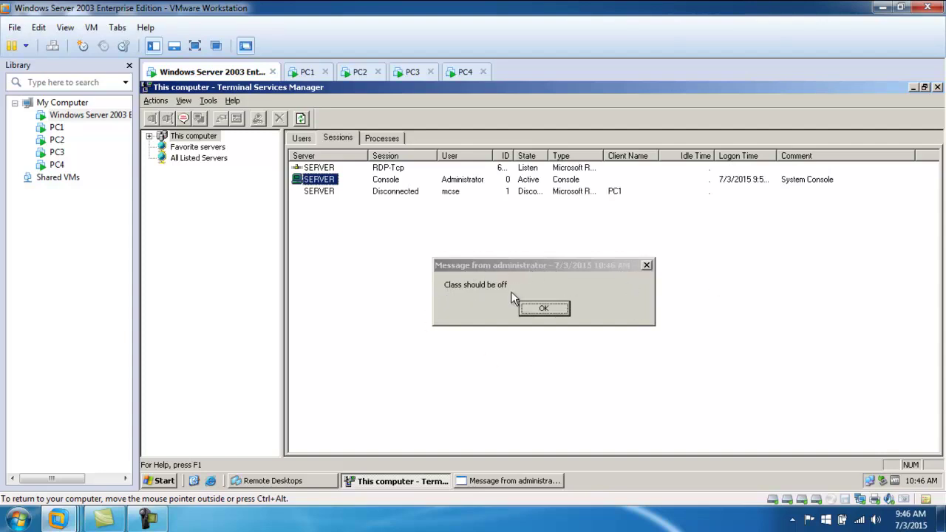
{"action": "left_click", "coordinate": [544, 309]}
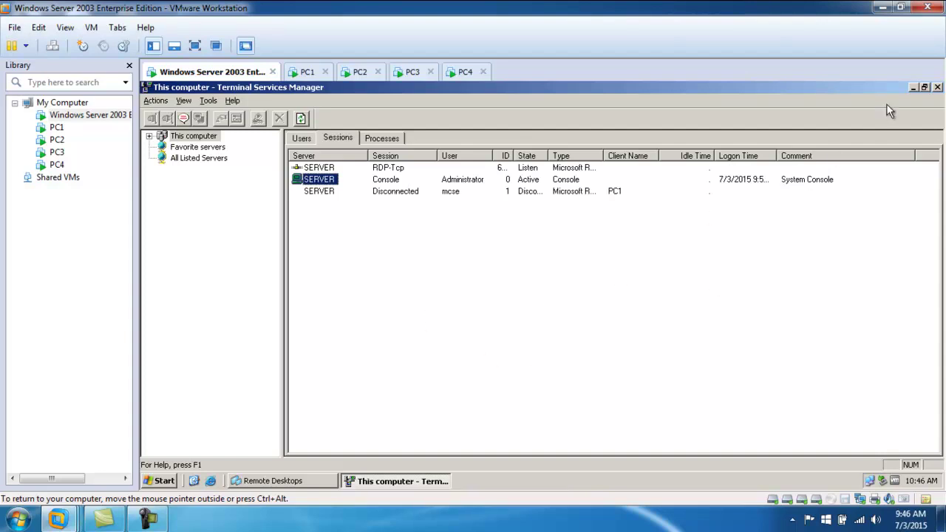
- Close Terminal Services Manager to reveal the Windows Server 2003 desktop, then use the Start menu
{"action": "left_click", "coordinate": [937, 87]}
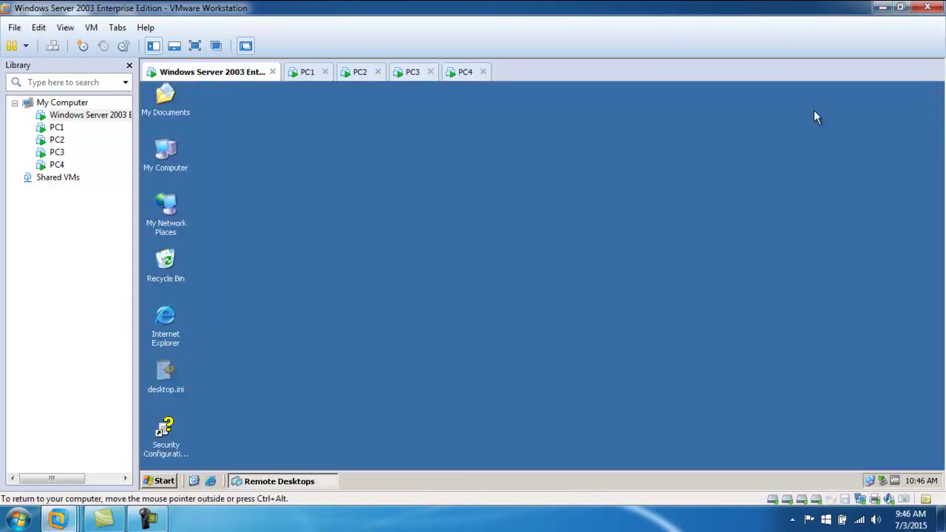
{"action": "left_click", "coordinate": [166, 478]}
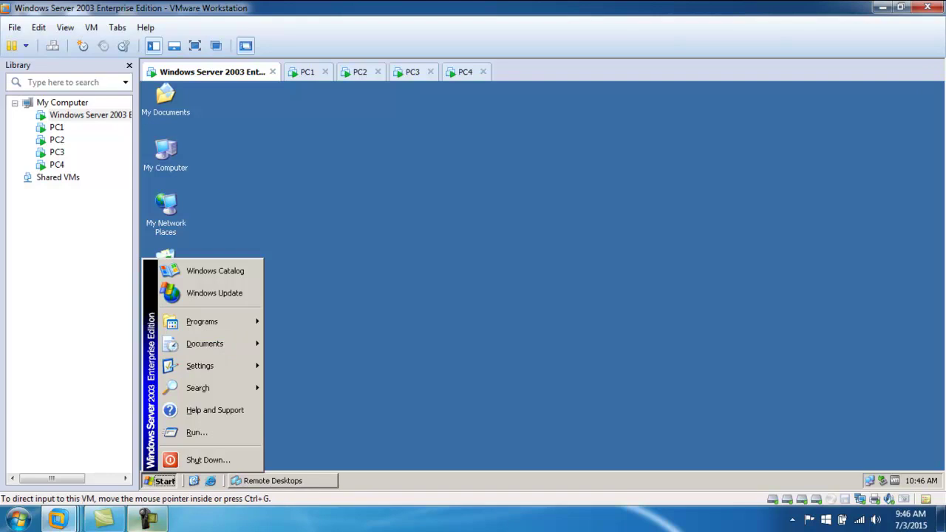
{"action": "left_click", "coordinate": [148, 520]}
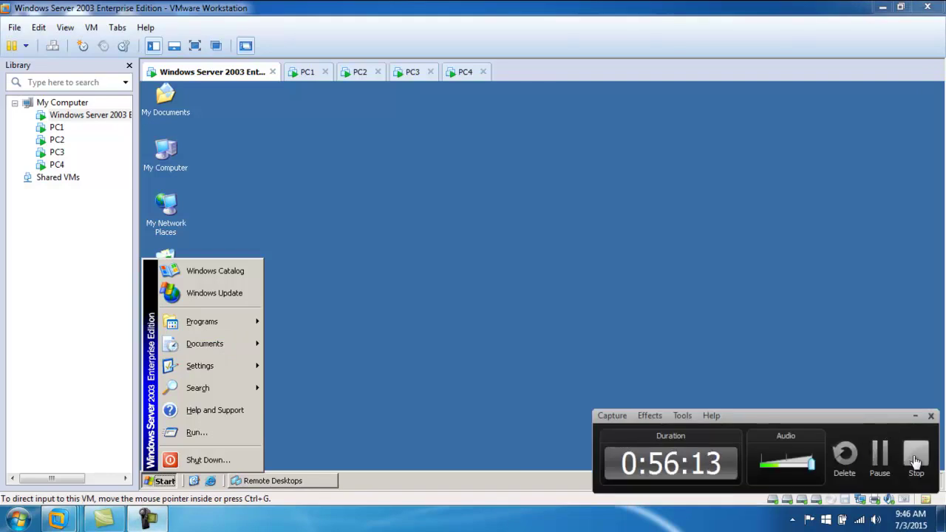